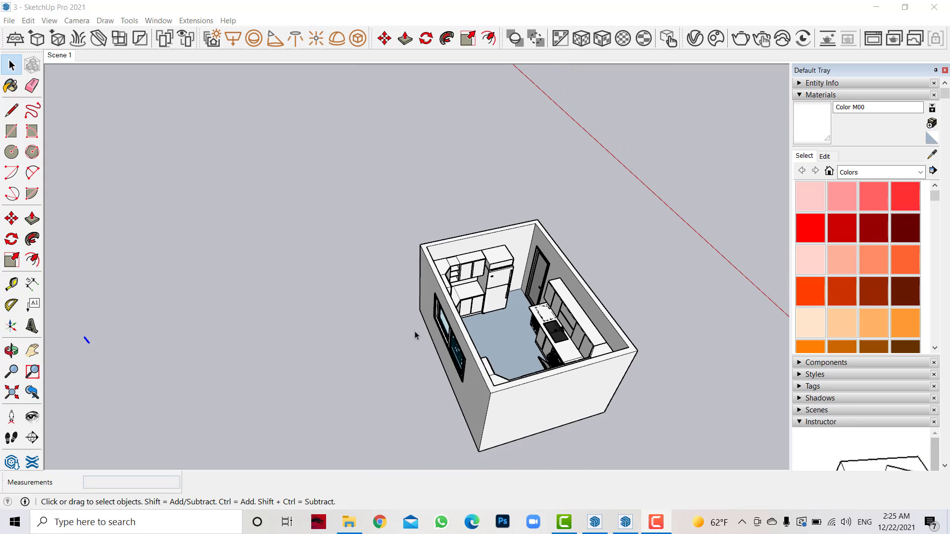
Step: Rotate the bar door handle 90° so it stands upright
left_click(12, 220)
scroll(569, 269, "up", 2)
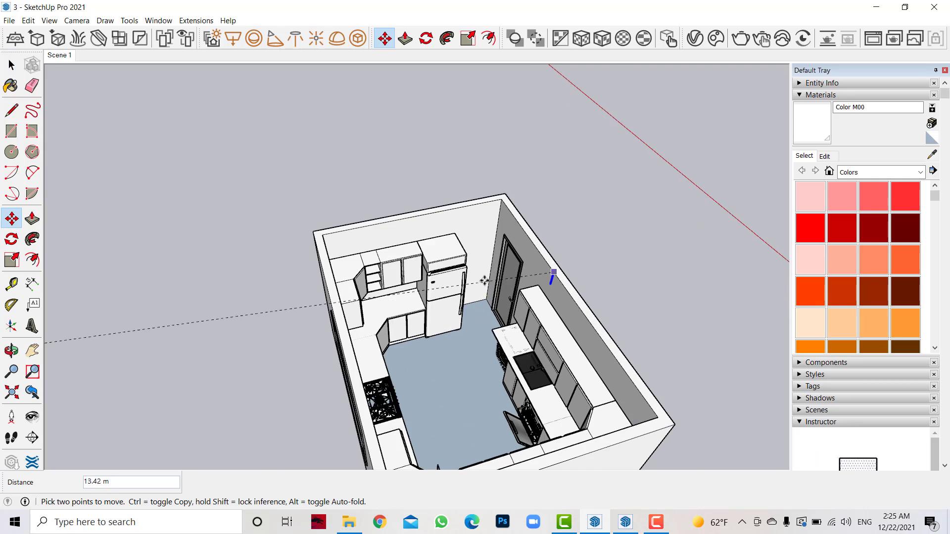
scroll(356, 282, "up", 3)
scroll(365, 200, "up", 3)
scroll(363, 198, "up", 2)
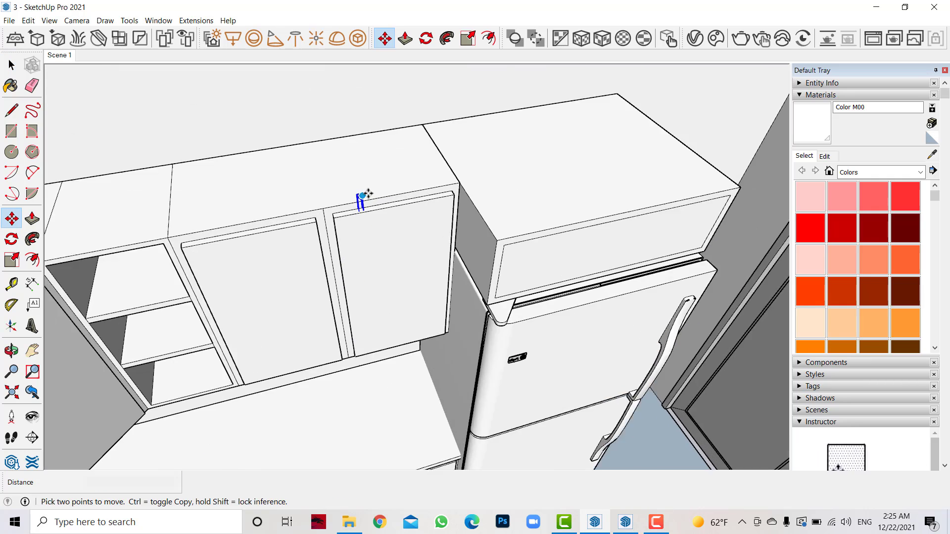
scroll(361, 197, "up", 5)
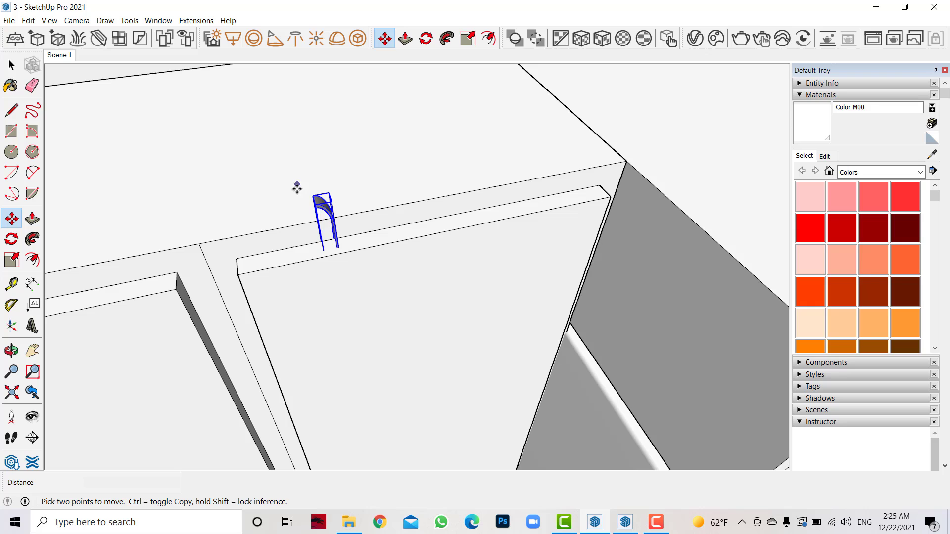
left_click(11, 239)
left_click(205, 210)
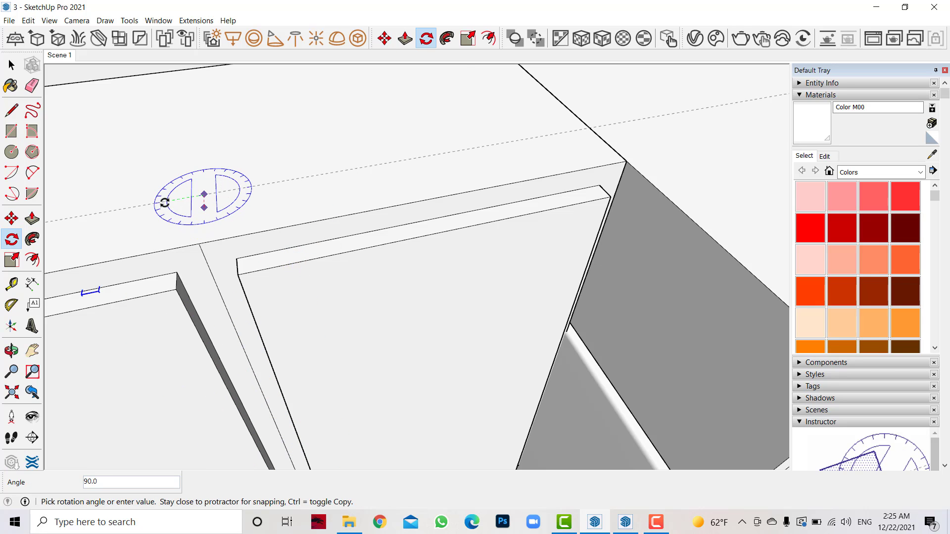
left_click(168, 204)
Step: Move the upright handle near the edge of the upper cabinet door beside the fridge
key("m")
left_click(94, 291)
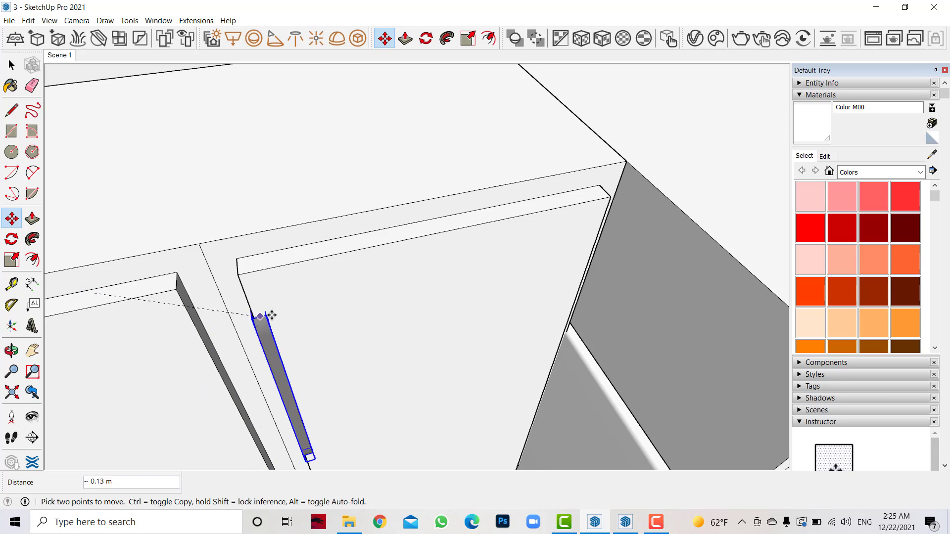
scroll(286, 313, "up", 3)
scroll(304, 346, "up", 1)
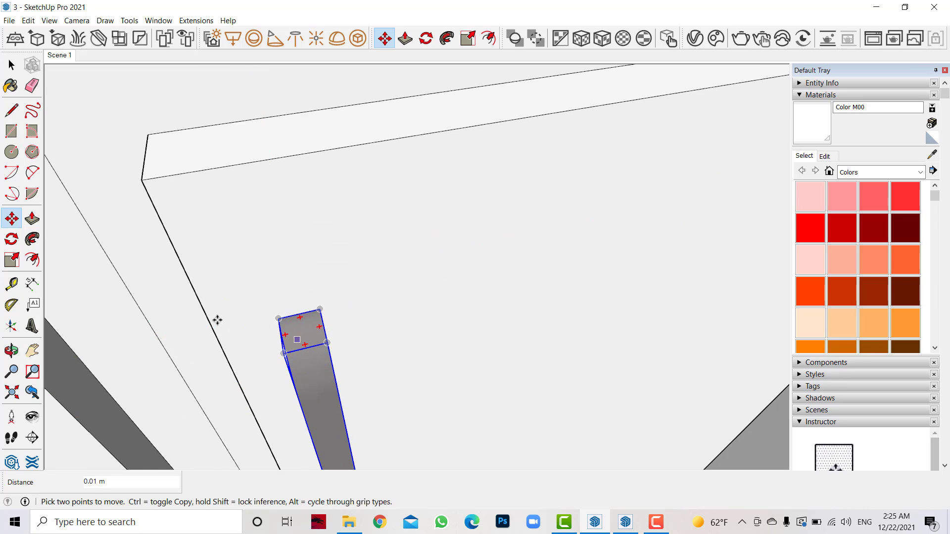
mouse_move(276, 319)
middle_mouse_down()
mouse_move(234, 269)
mouse_move(310, 324)
middle_mouse_up()
mouse_move(367, 218)
middle_mouse_down()
mouse_move(484, 134)
mouse_move(89, 199)
middle_mouse_up()
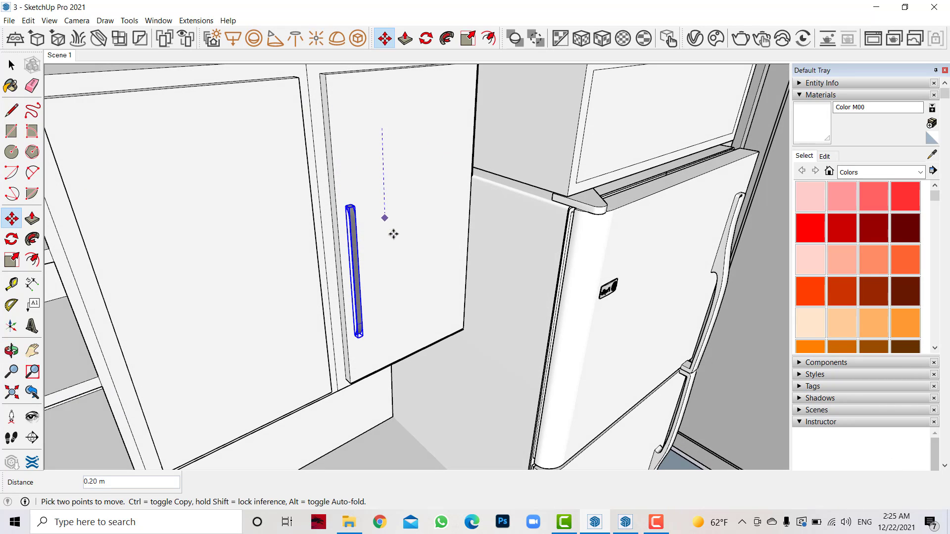
scroll(388, 242, "up", 3)
Step: Scale the handle to 0.75 along the red axis
left_click(12, 260)
scroll(333, 247, "up", 3)
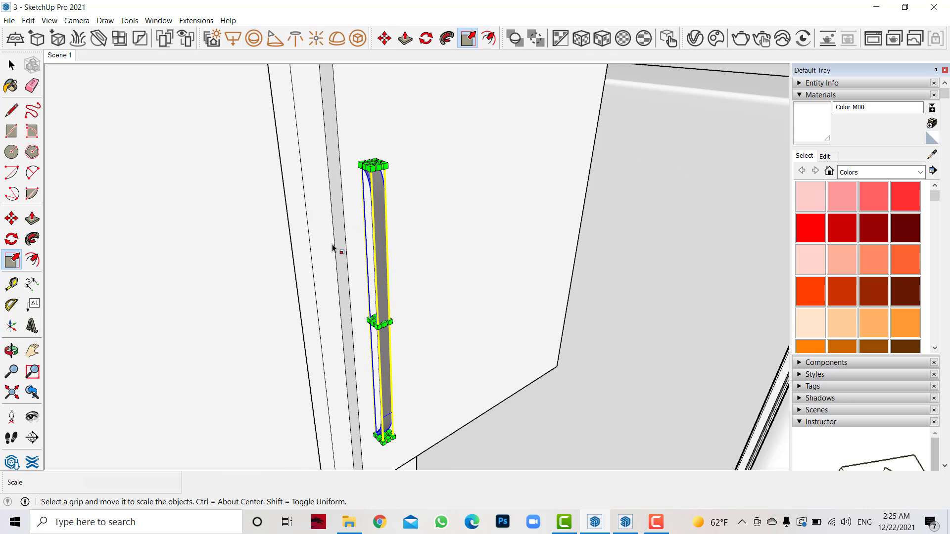
scroll(376, 167, "up", 1)
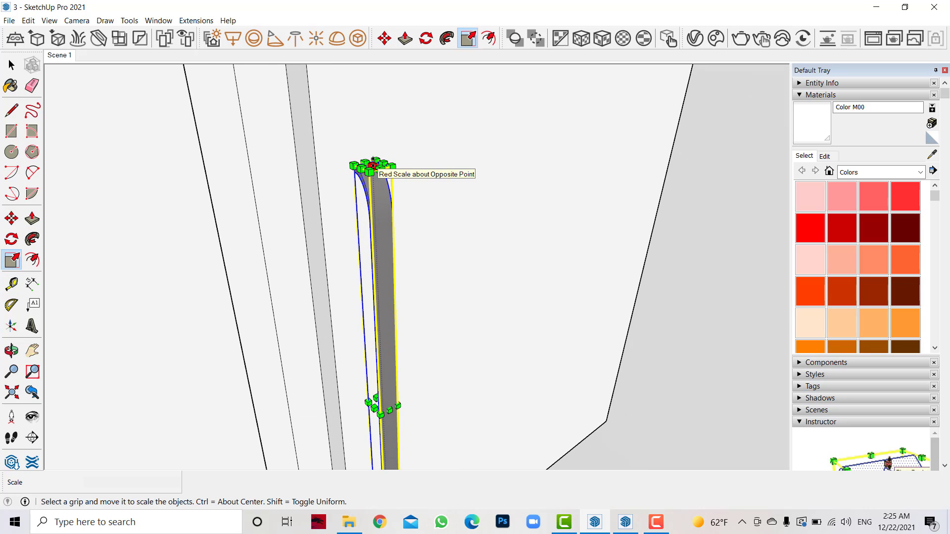
left_click(375, 167)
scroll(371, 233, "down", 3)
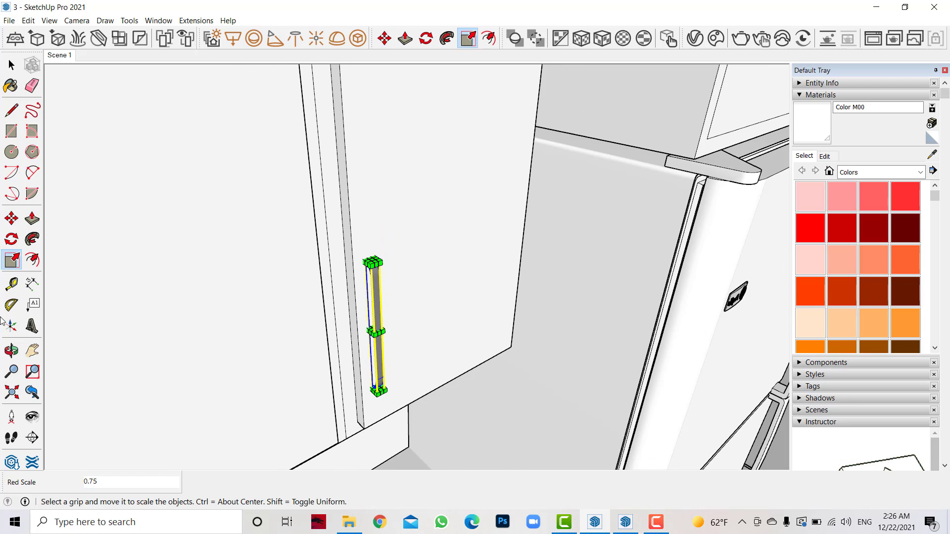
left_click(11, 351)
left_click_drag(329, 324, 291, 313)
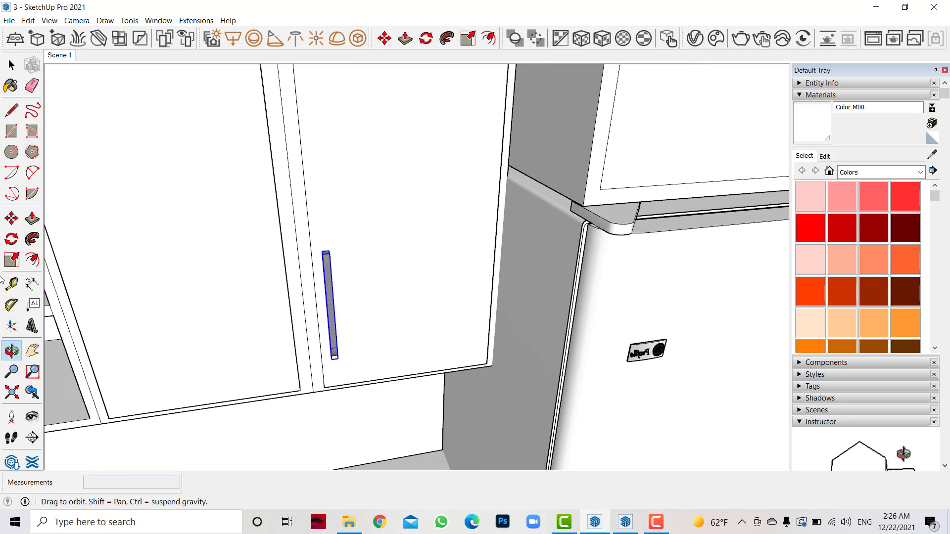
scroll(314, 329, "up", 3)
scroll(365, 346, "up", 5)
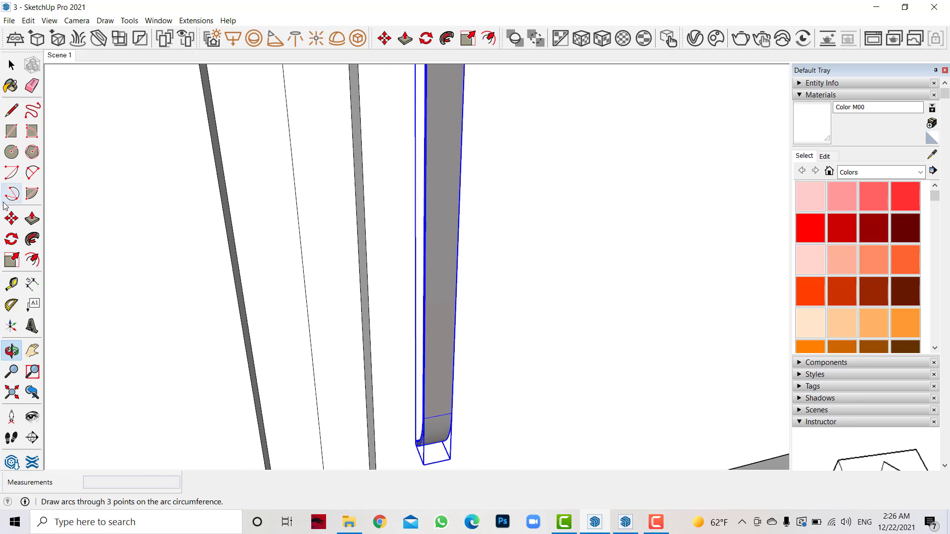
Step: Push the handle's bar faces inward by 0.01 m to thin it
left_click(12, 64)
left_click(334, 214)
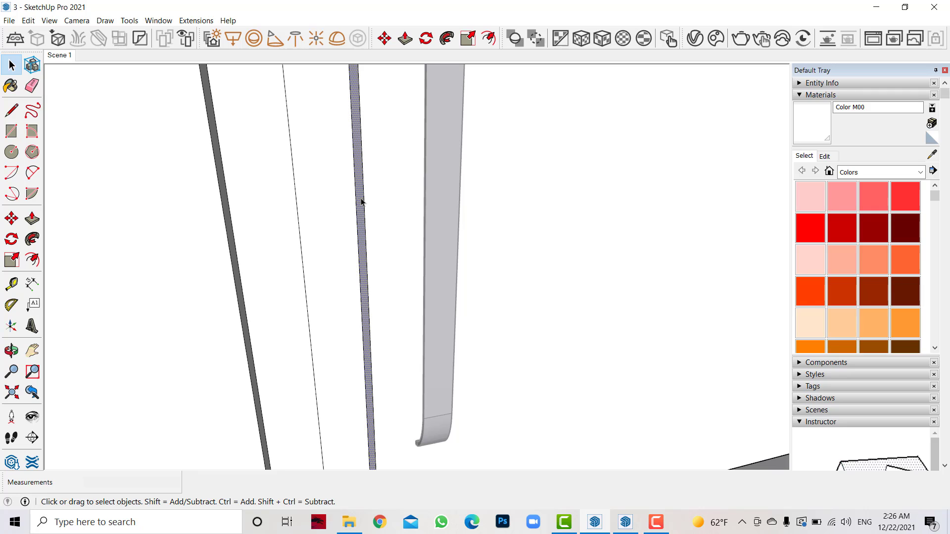
key("p")
left_click(356, 214)
middle_click_drag(333, 219, 214, 292)
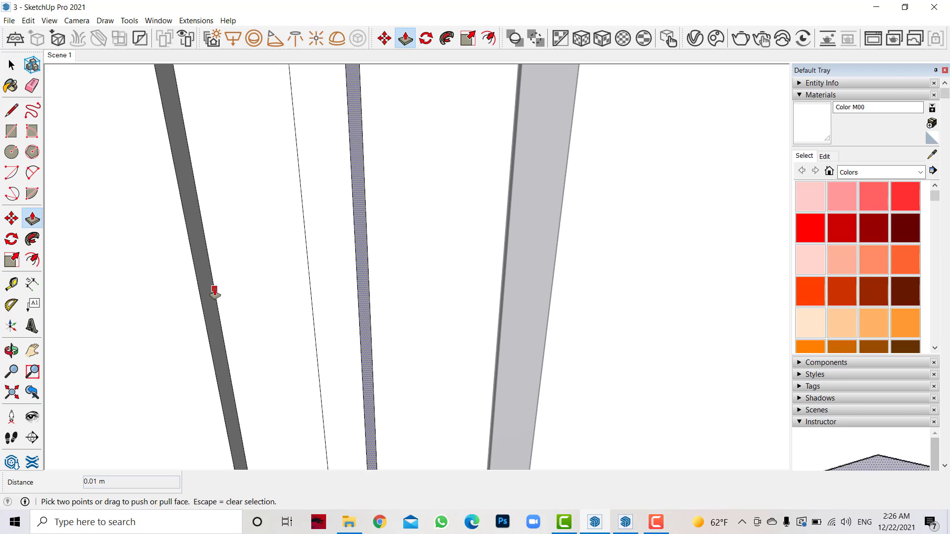
left_click(191, 180)
key("p")
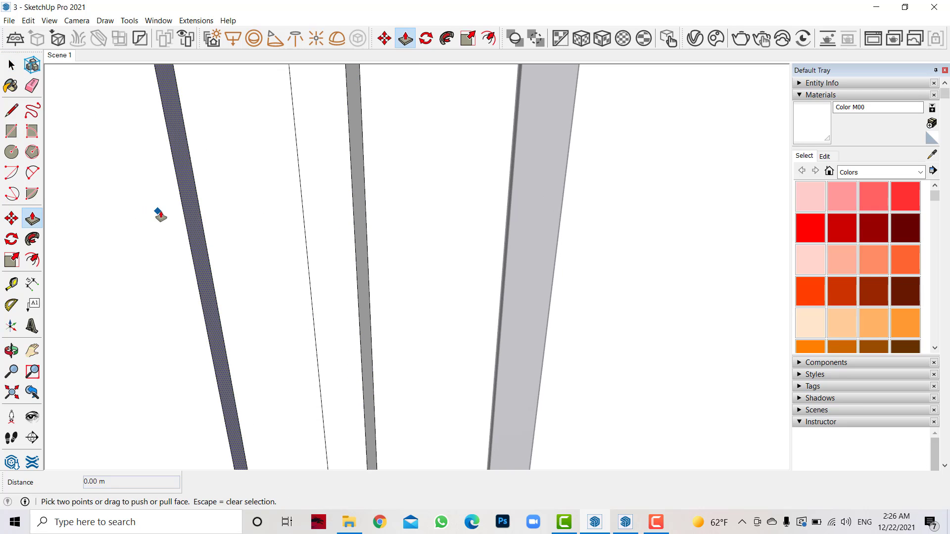
left_click_drag(189, 210, 221, 212)
scroll(221, 211, "down", 5)
scroll(354, 214, "down", 5)
key("space")
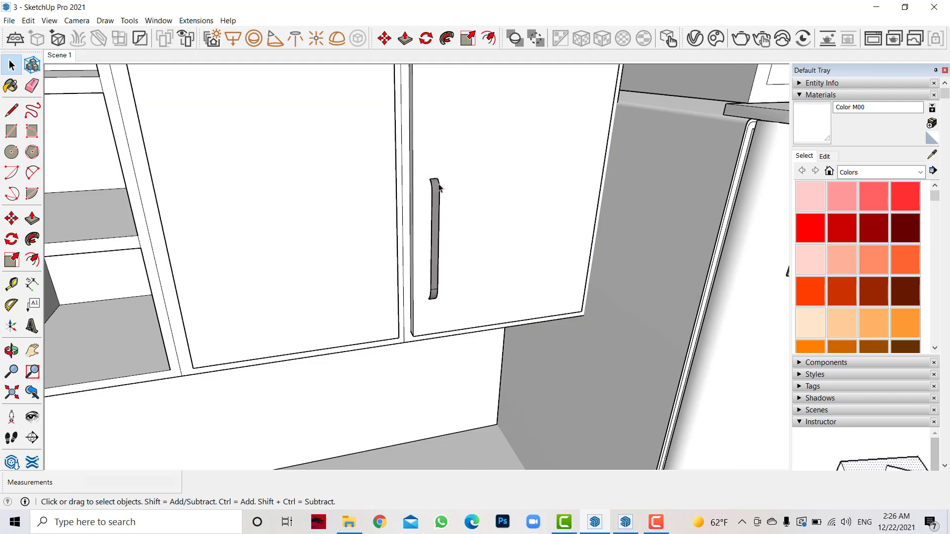
Step: Copy the handle onto the left door of the upper cabinet
left_click(434, 191)
scroll(435, 191, "up", 2)
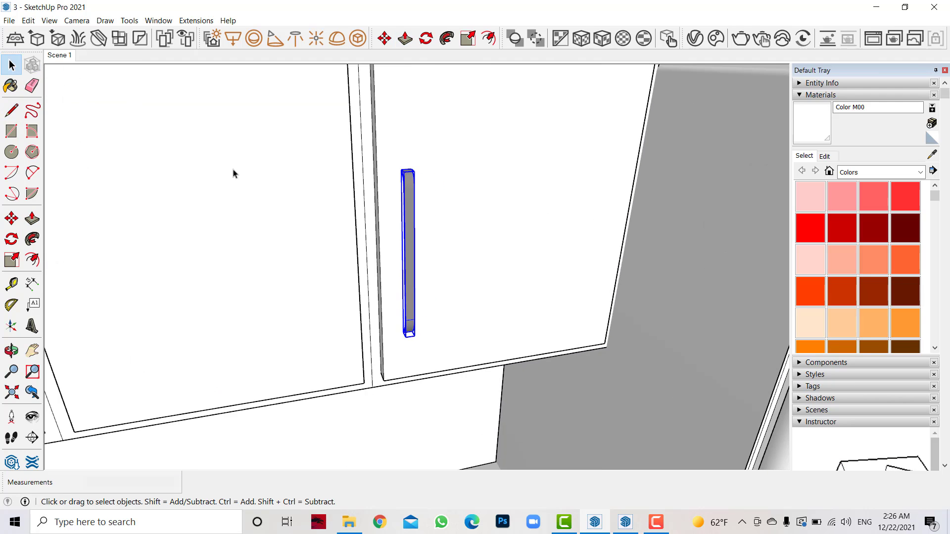
key("m")
key("ctrl")
left_click(415, 160)
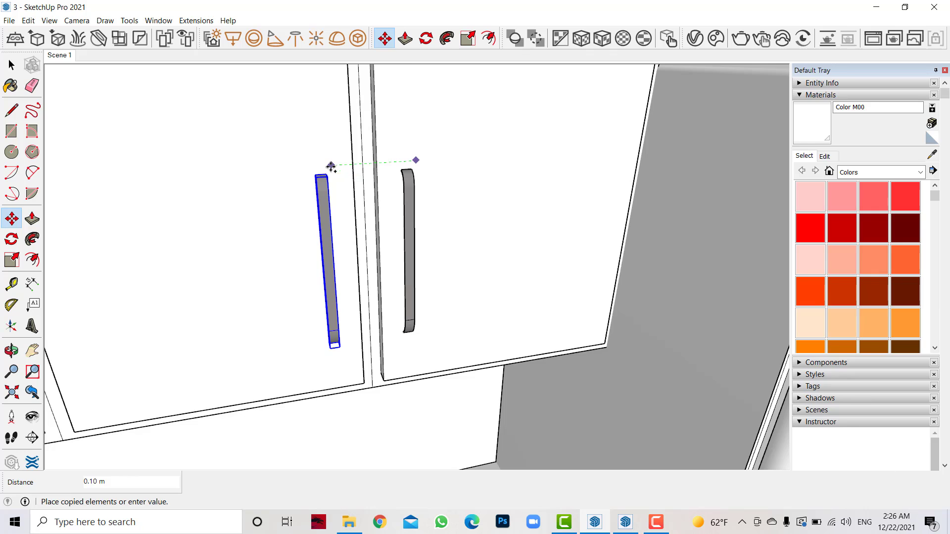
left_click(331, 166)
scroll(545, 248, "down", 4)
scroll(418, 235, "down", 3)
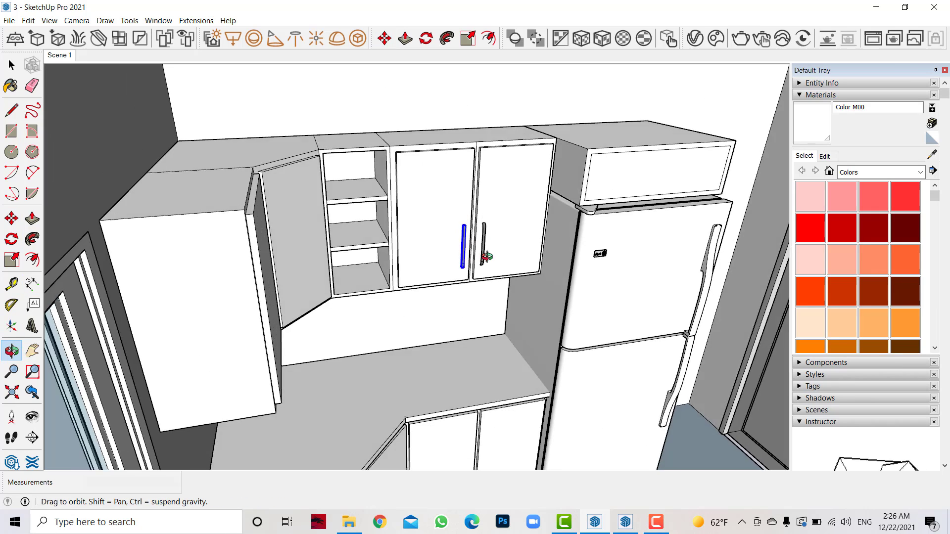
middle_click_drag(377, 173, 418, 235)
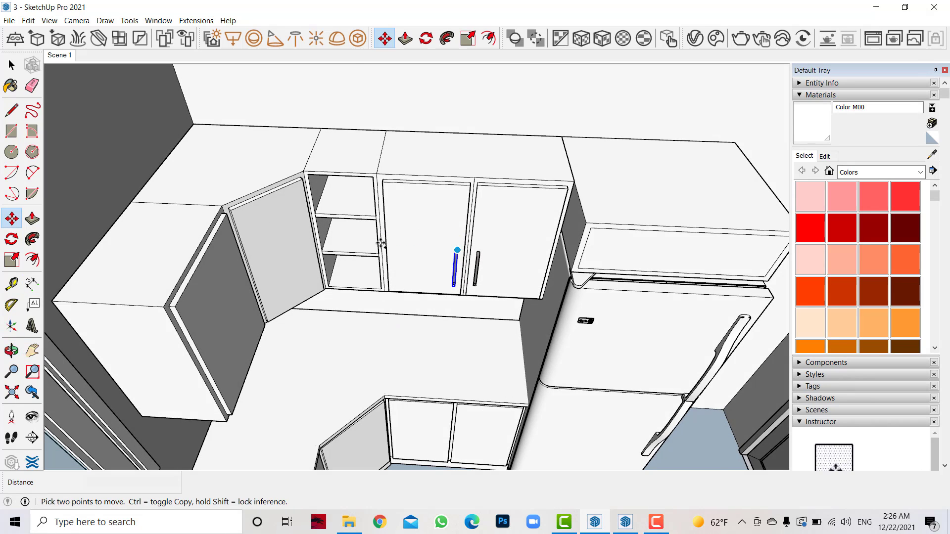
Step: Copy a handle onto the angled corner cabinet door, near its edge
key("ctrl")
left_click(457, 250)
scroll(281, 212, "up", 5)
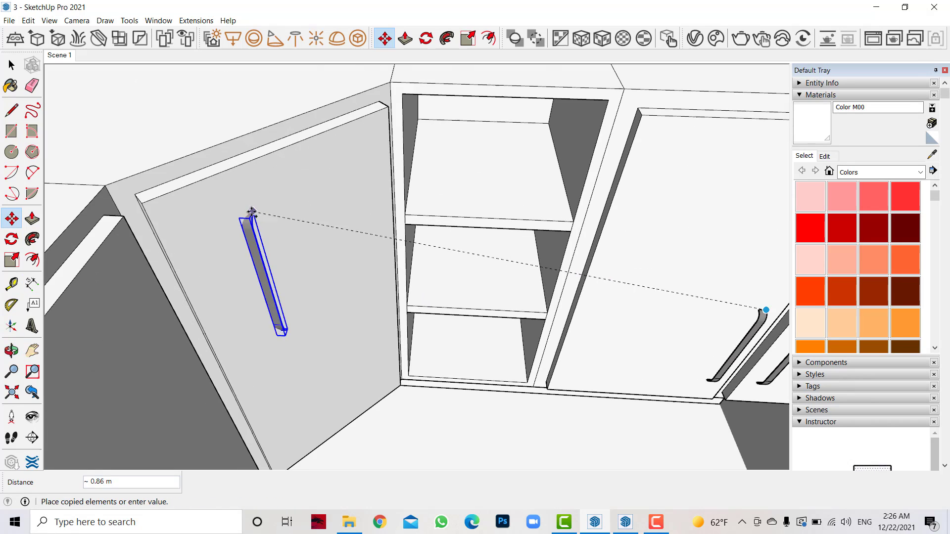
left_click(113, 208)
scroll(195, 196, "down", 2)
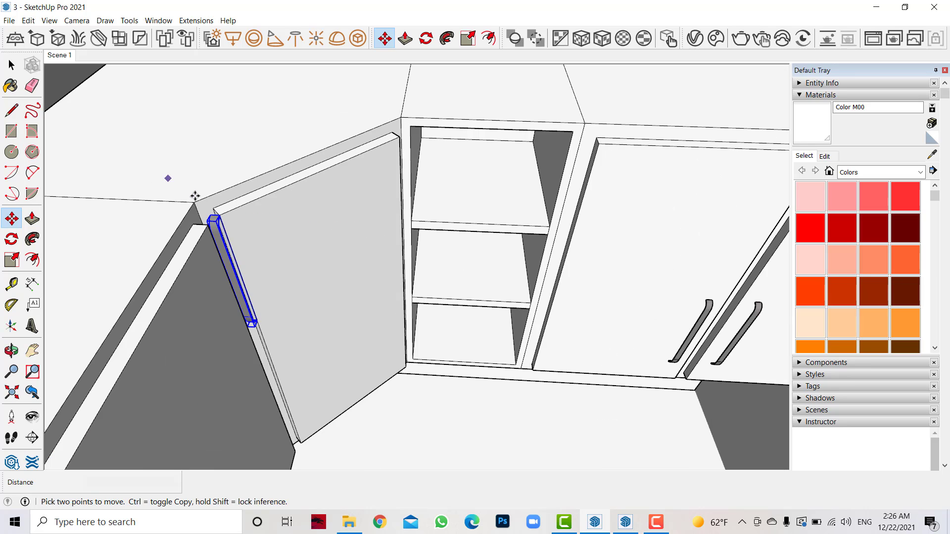
left_click(208, 214)
scroll(212, 208, "up", 3)
scroll(225, 198, "up", 1)
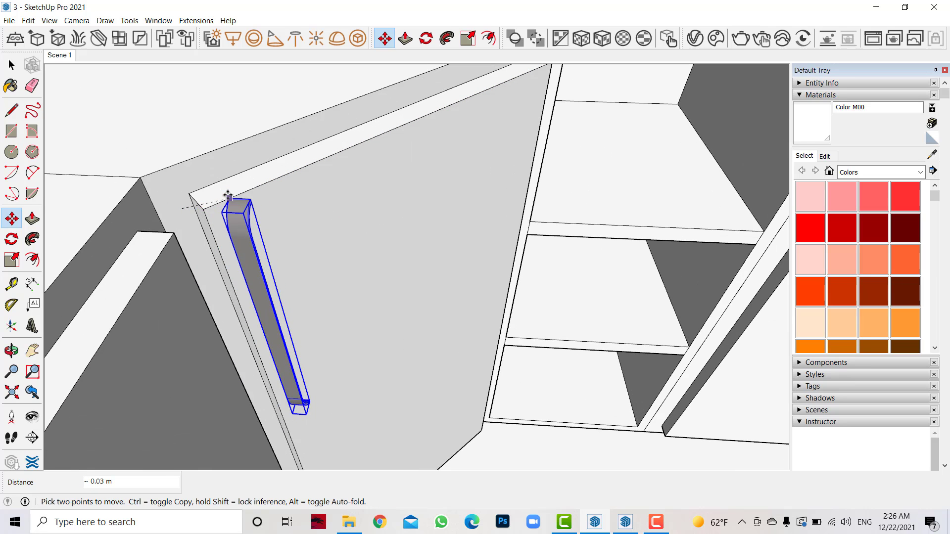
Step: Rotate the corner-door handle to match the angled door
left_click(12, 242)
left_click(155, 137)
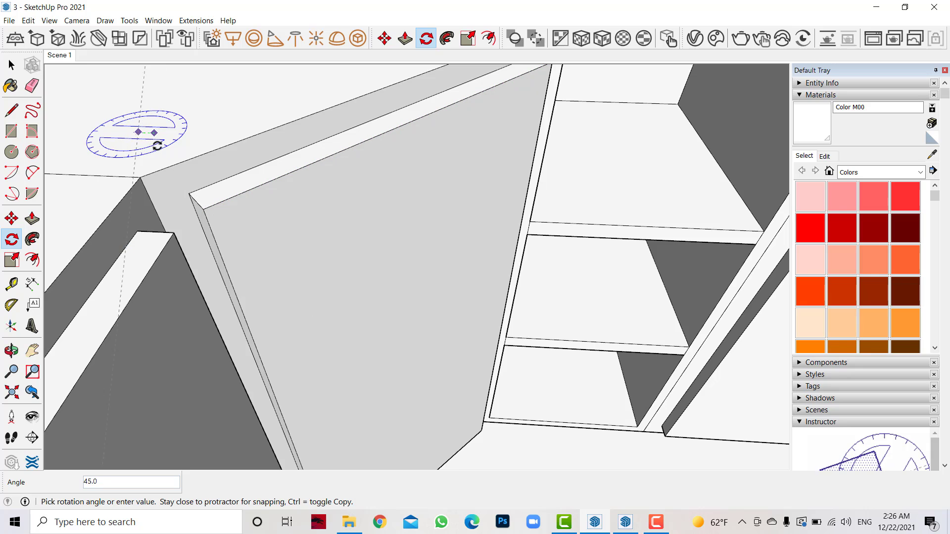
left_click(187, 128)
scroll(238, 180, "up", 3)
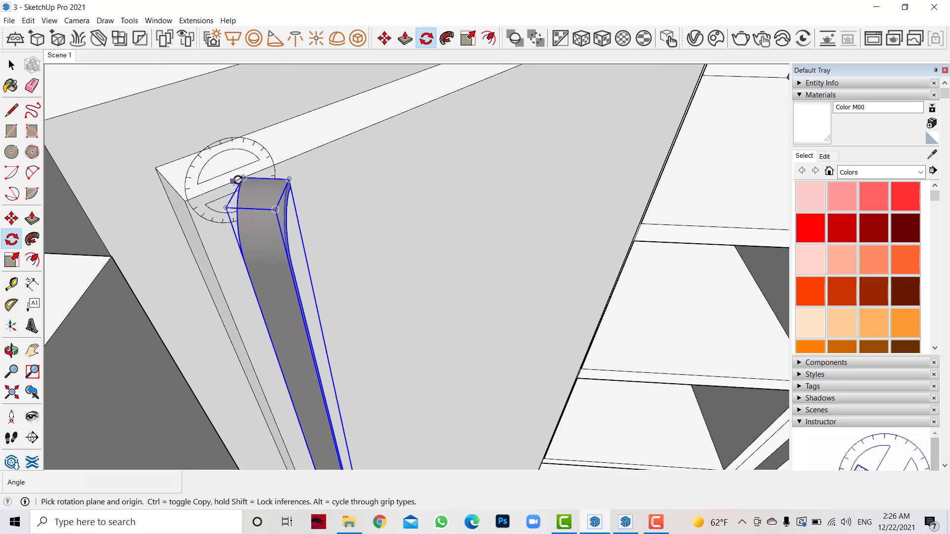
left_click(308, 148)
key("Escape")
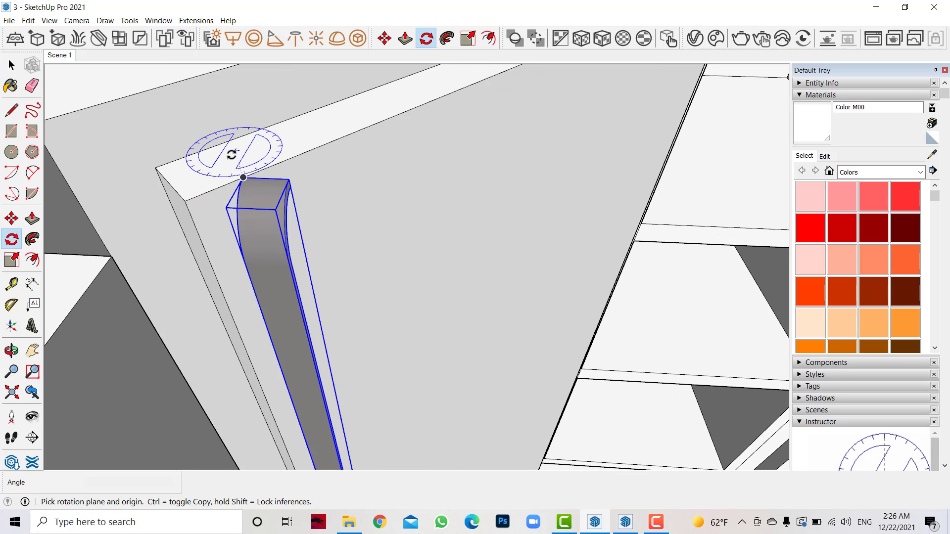
left_click(239, 162)
left_click(274, 141)
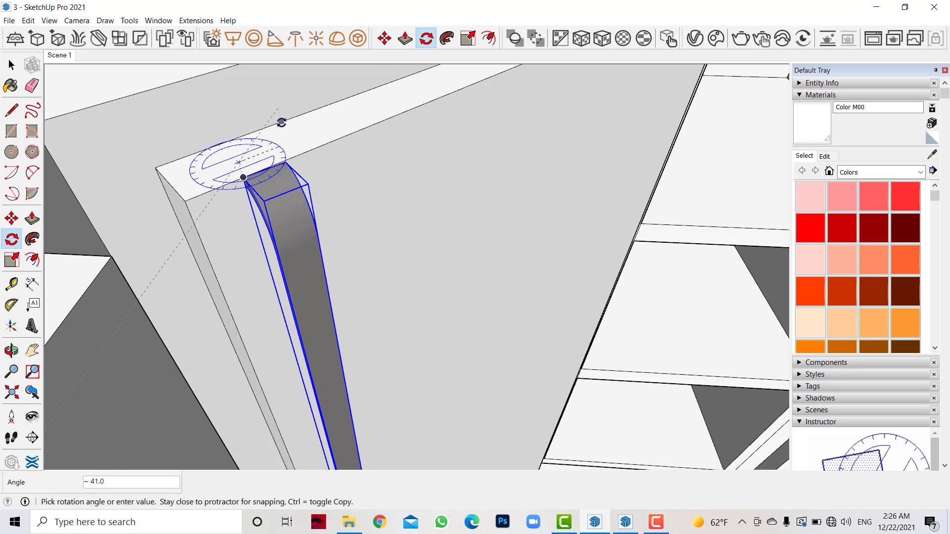
key("Escape")
scroll(248, 209, "up", 3)
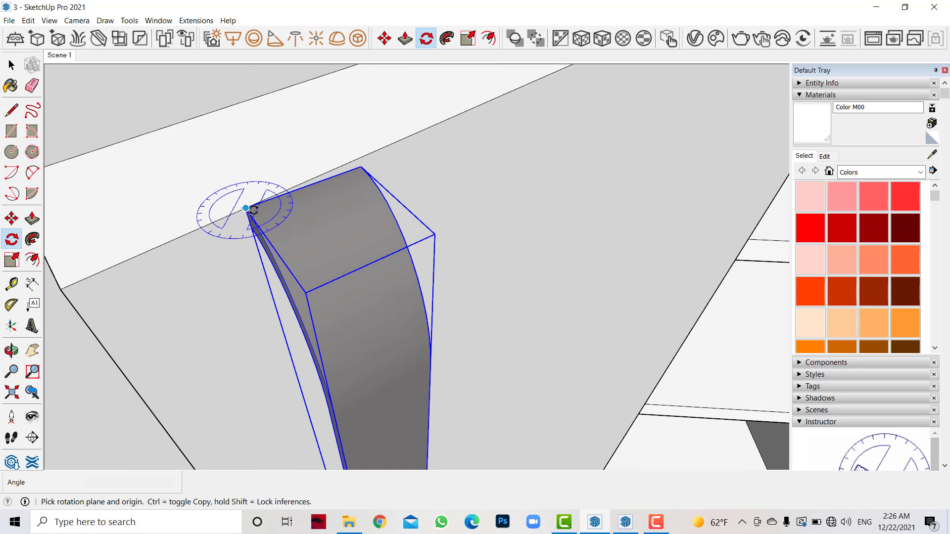
left_click(360, 167)
key("Escape")
middle_click_drag(356, 161, 259, 273)
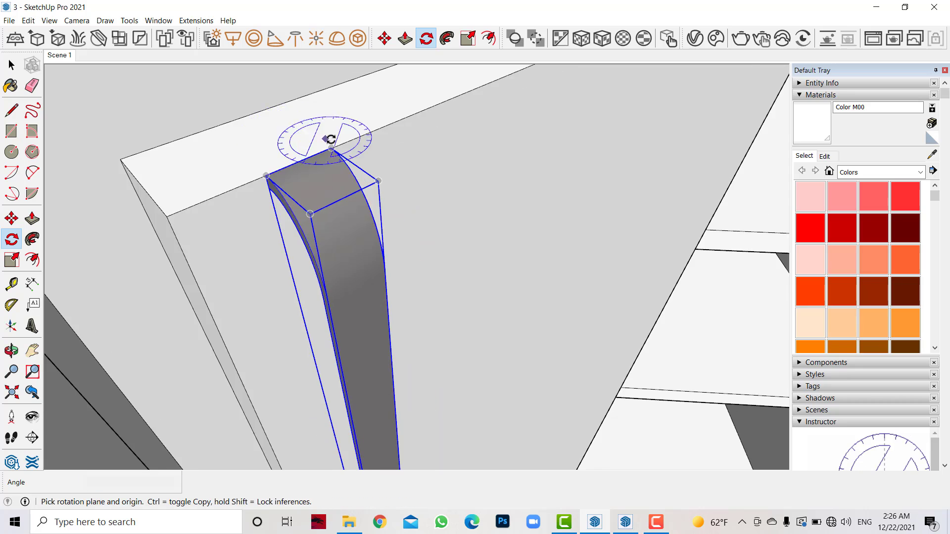
left_click_drag(259, 273, 148, 166)
scroll(148, 166, "down", 2)
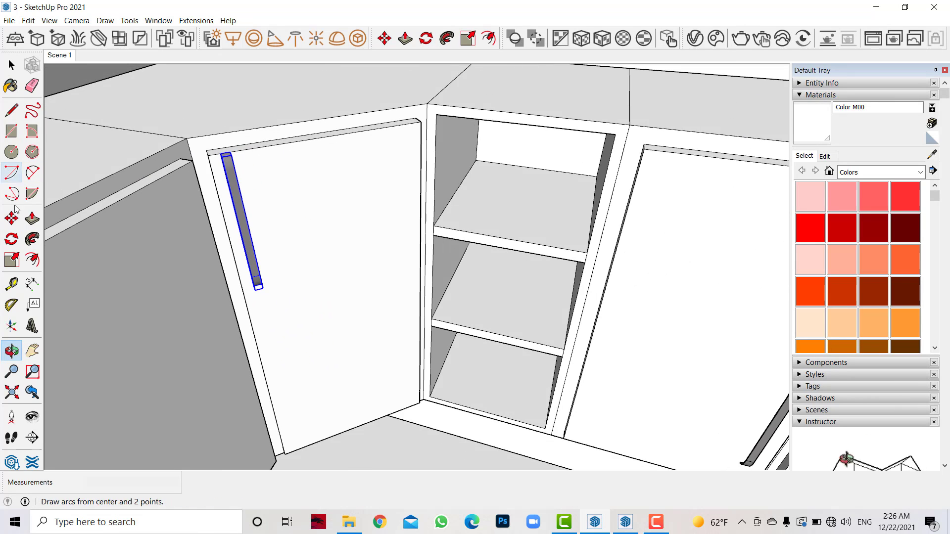
Step: Move the corner-door handle down, level with the other handles
left_click(11, 218)
left_click(270, 180)
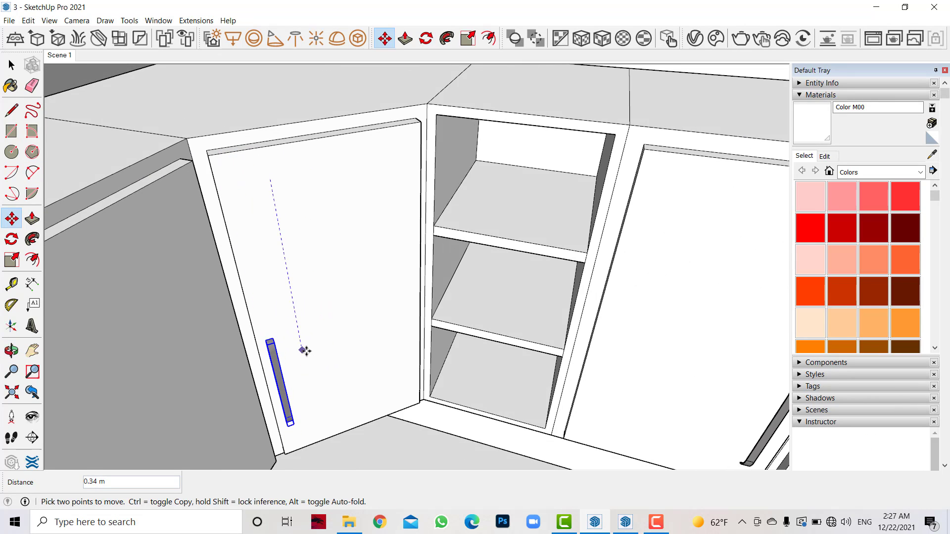
scroll(305, 351, "up", 3)
scroll(295, 291, "up", 2)
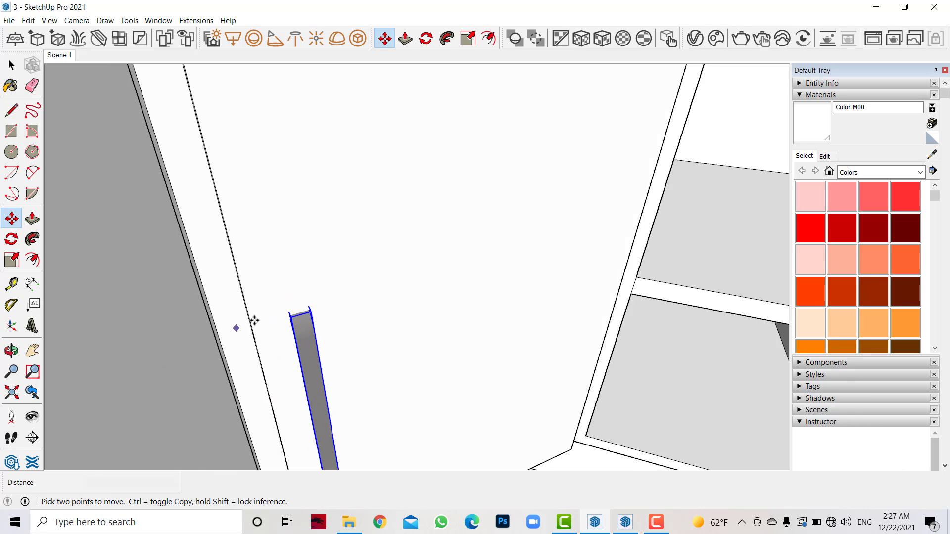
scroll(253, 321, "up", 2)
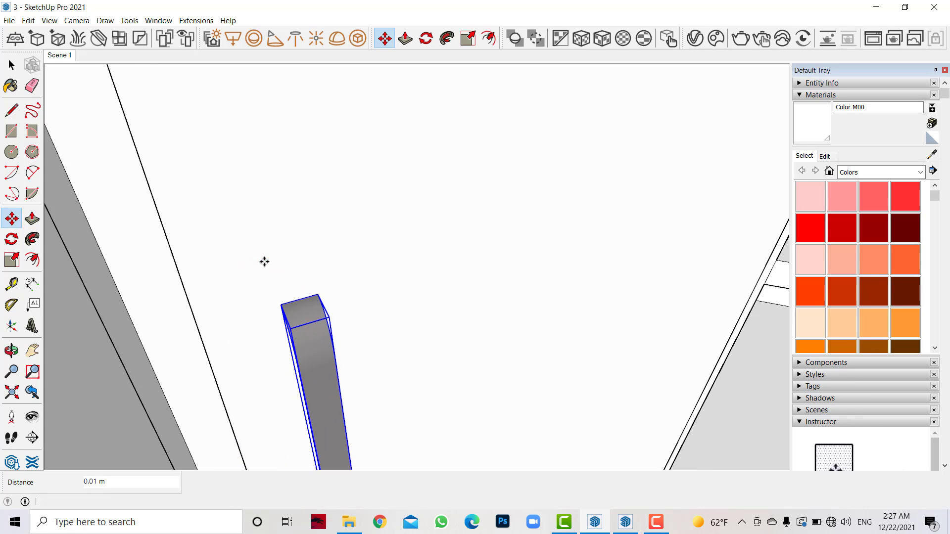
scroll(242, 218, "down", 3)
scroll(318, 246, "down", 3)
scroll(318, 246, "down", 1)
left_click(12, 349)
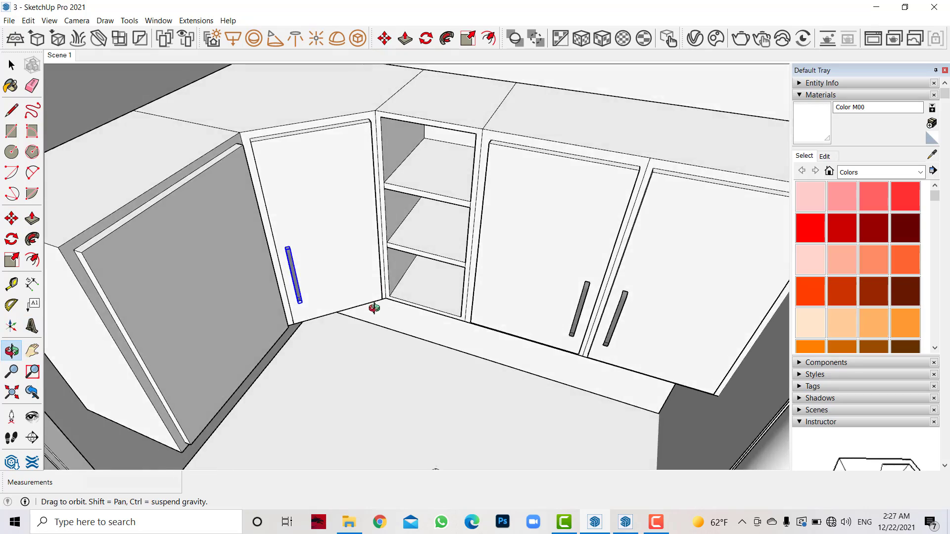
mouse_move(373, 307)
left_mouse_down()
mouse_move(454, 295)
mouse_move(543, 310)
mouse_move(238, 187)
mouse_move(547, 278)
mouse_move(475, 244)
mouse_move(229, 199)
left_mouse_up()
scroll(708, 202, "up", 4)
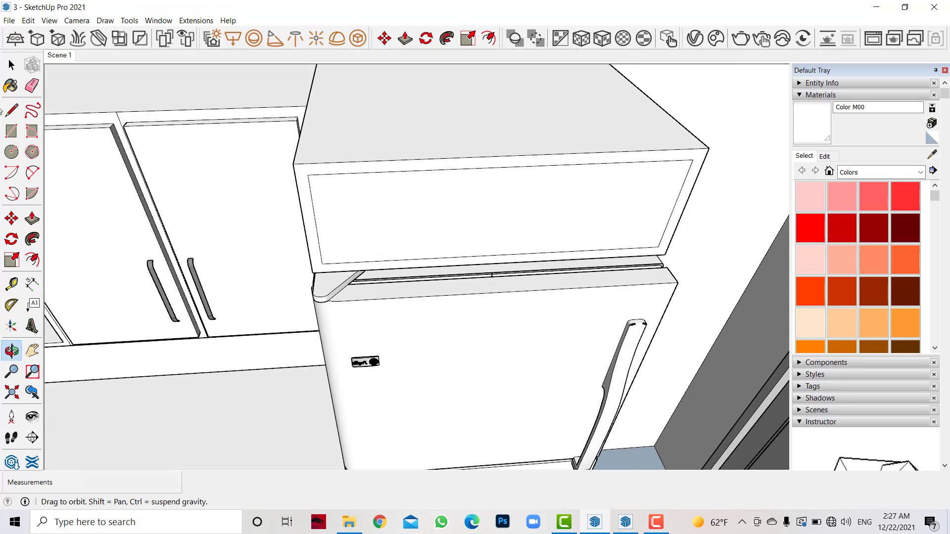
Step: Move a handle onto the cabinet above the fridge and rotate it horizontal
left_click(11, 65)
left_click(11, 220)
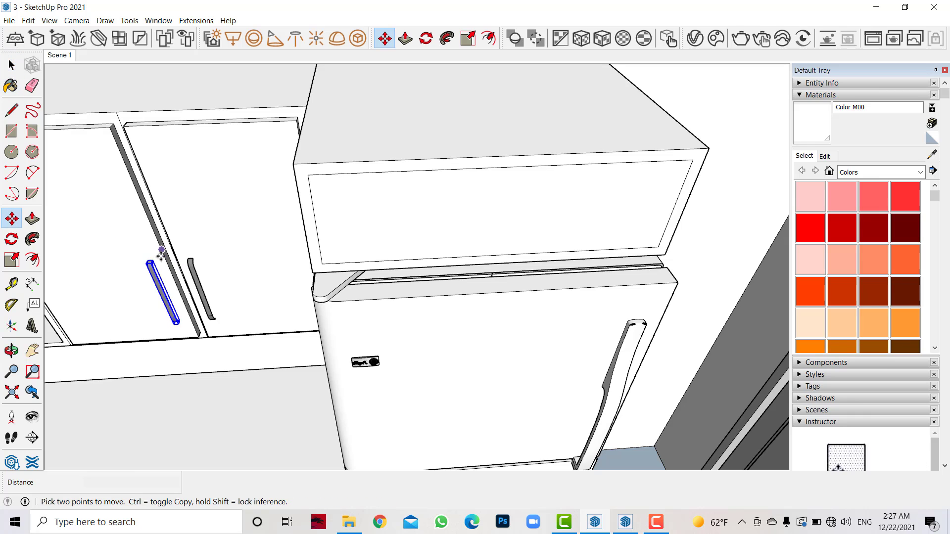
left_click(153, 261)
left_click(505, 155)
scroll(526, 166, "up", 2)
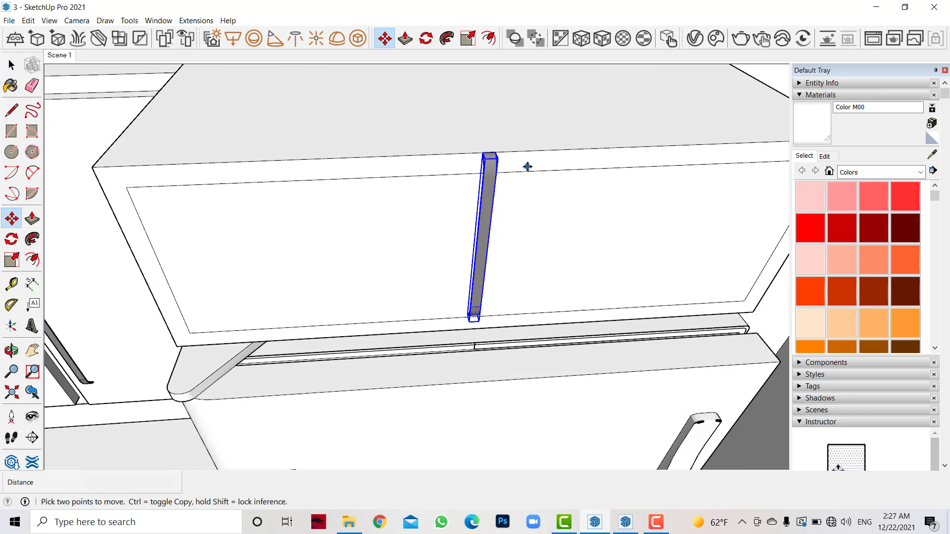
scroll(526, 165, "up", 2)
left_click(341, 244)
left_click(346, 213)
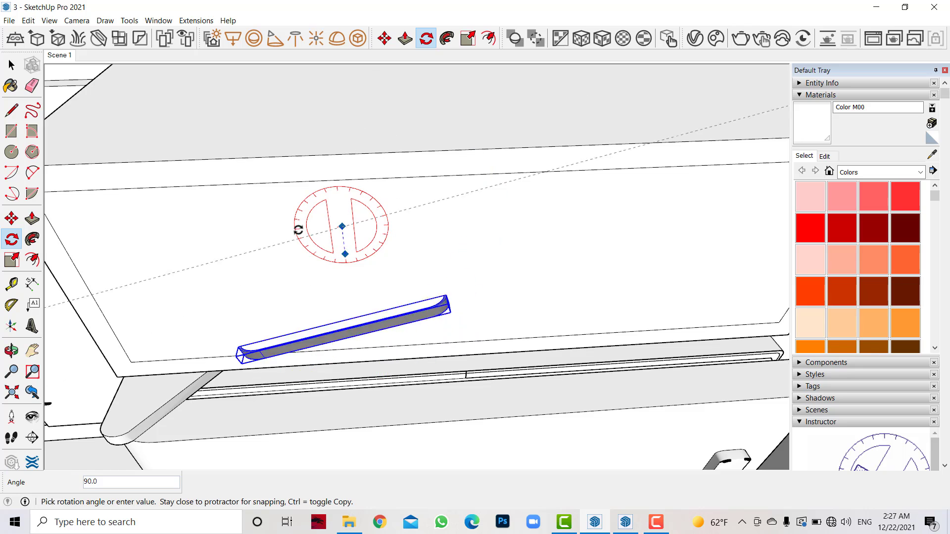
left_click(299, 231)
scroll(99, 242, "down", 2)
Step: Centre the horizontal handle on the over-fridge cabinet front
left_click(12, 220)
left_click(330, 269)
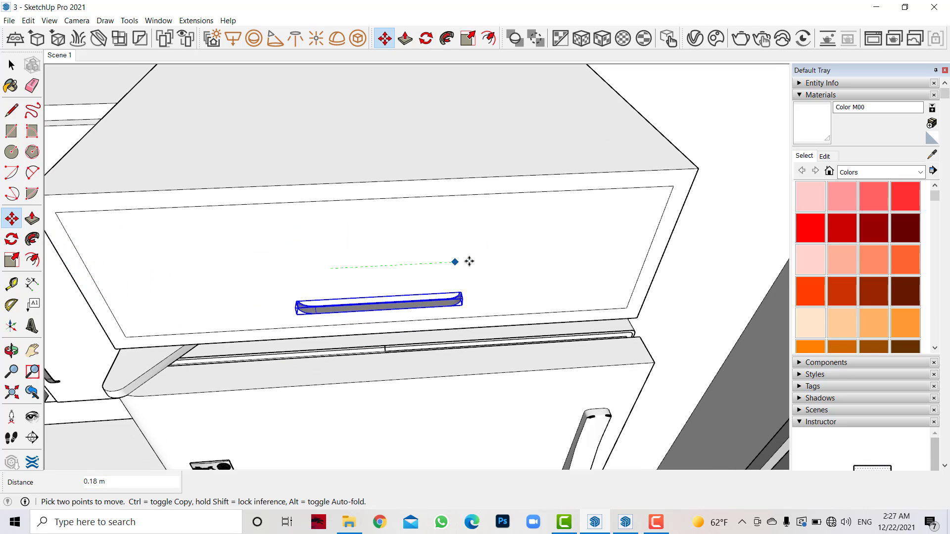
left_click(463, 259)
scroll(609, 276, "down", 2)
scroll(613, 275, "down", 2)
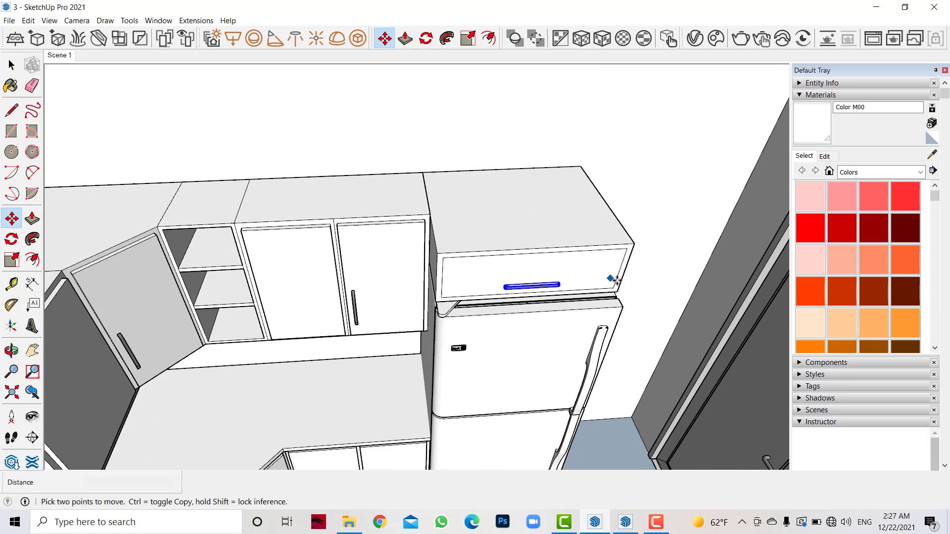
scroll(613, 277, "down", 2)
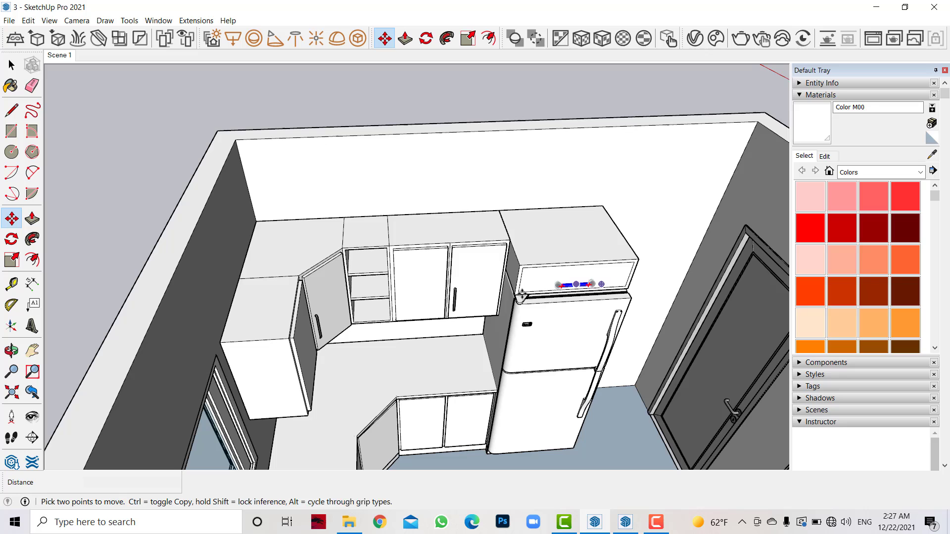
left_click(586, 278)
scroll(495, 290, "up", 2)
scroll(495, 290, "up", 3)
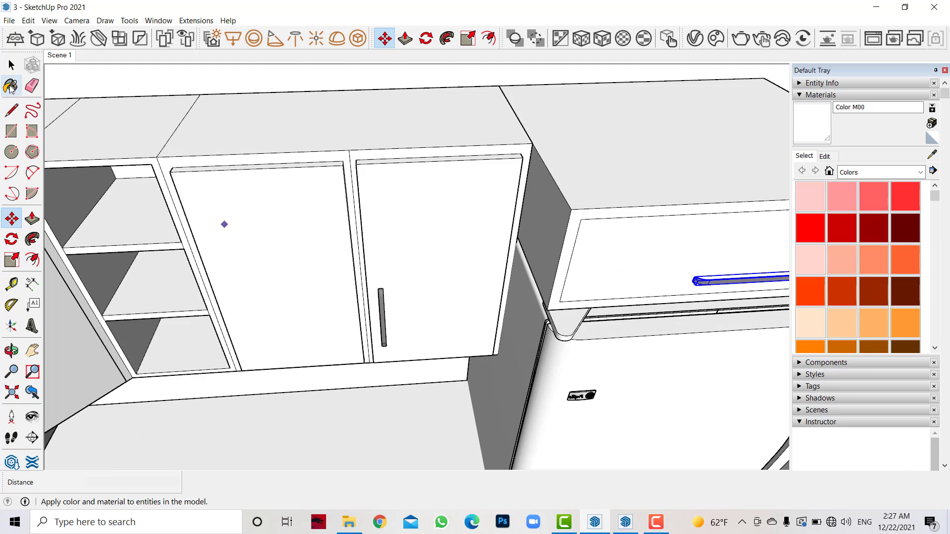
Step: Select another door handle to copy
left_click(11, 64)
left_click(382, 307)
left_click(11, 218)
scroll(308, 326, "up", 2)
Step: Copy the handle over to the corner wall cabinet's left door
scroll(473, 254, "up", 2)
key("ctrl")
left_click(489, 256)
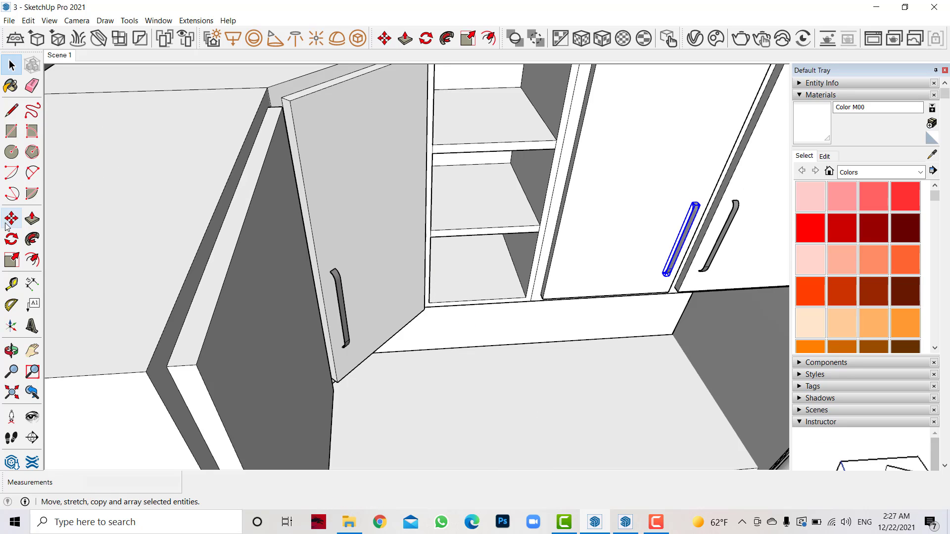
left_click(11, 218)
left_click(692, 202)
left_click(194, 365)
scroll(194, 364, "up", 1)
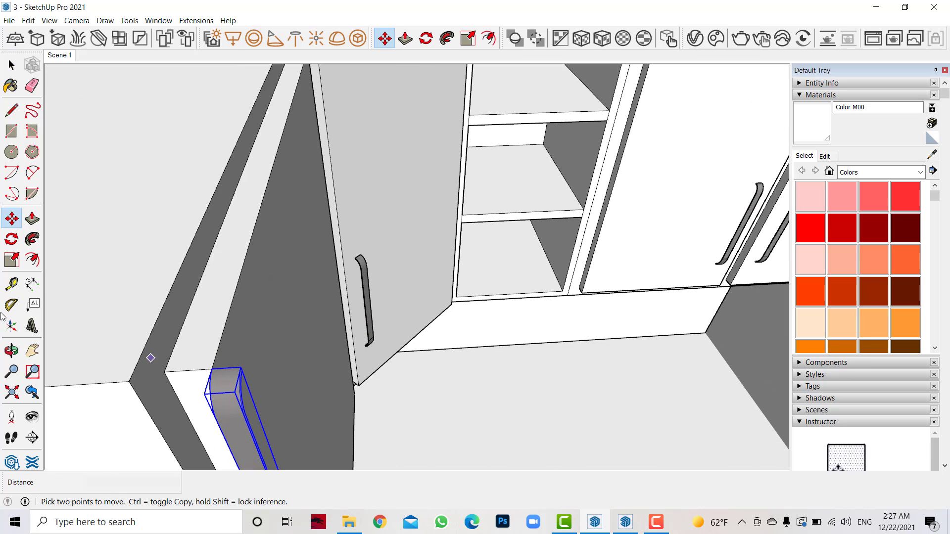
Step: Rotate the copy upright and seat it against the corner door's face
key("q")
left_click(209, 353)
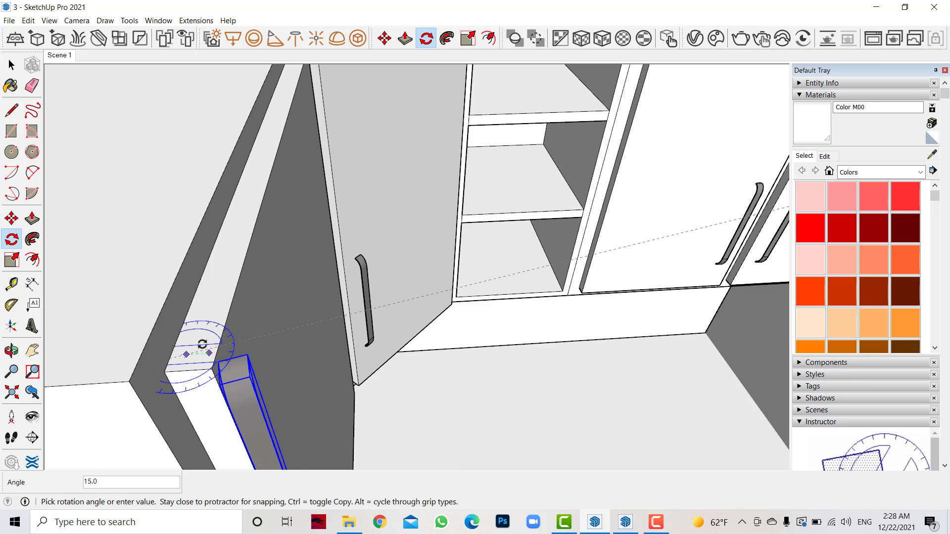
left_click(201, 319)
left_click(11, 218)
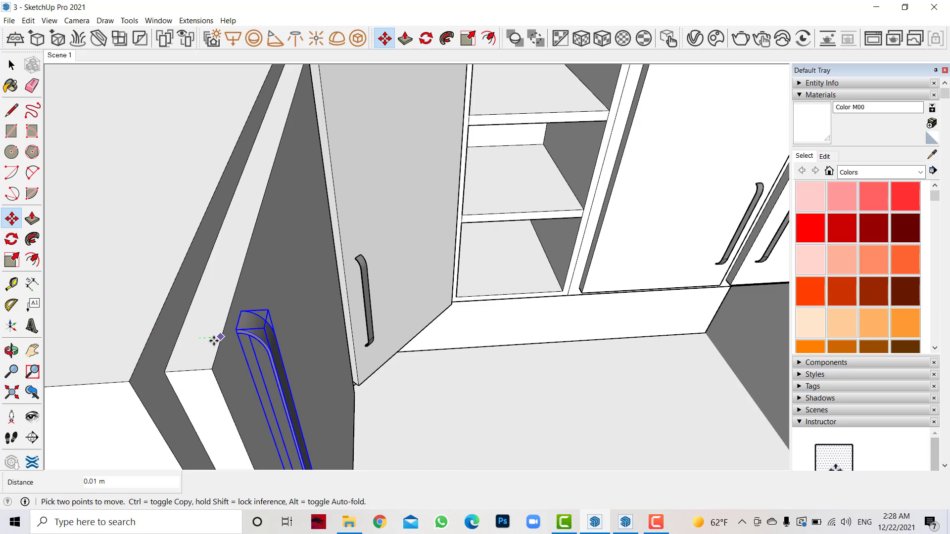
left_click(202, 318)
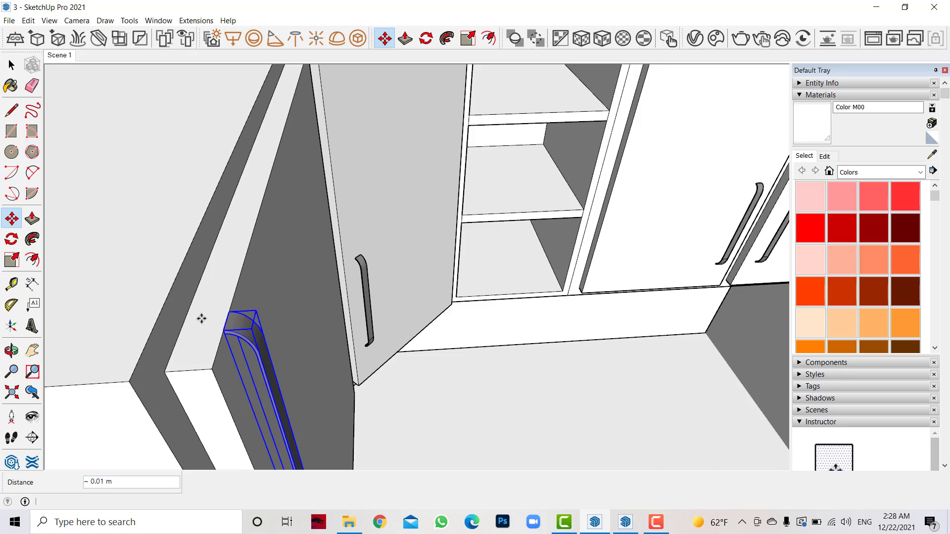
middle_click_drag(202, 318, 123, 331)
middle_click_drag(81, 393, 127, 180)
scroll(164, 184, "up", 3)
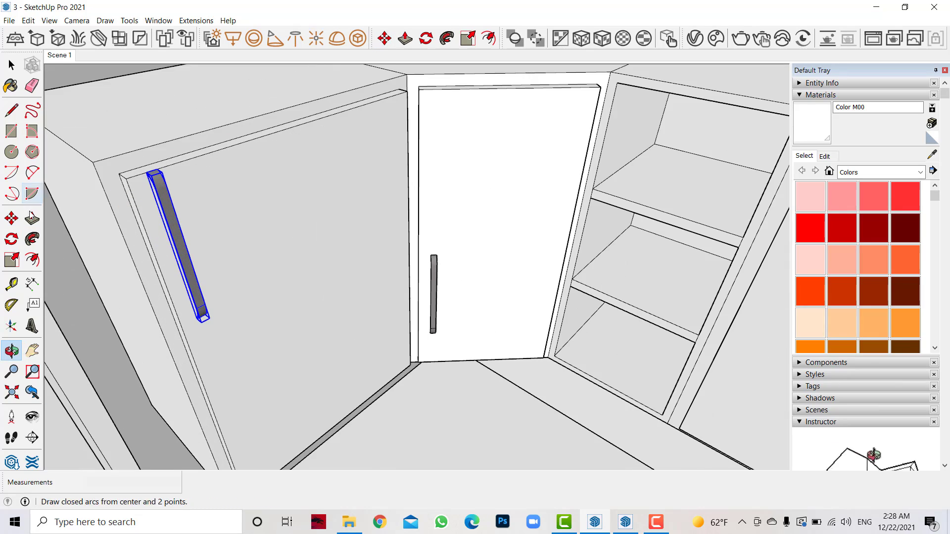
left_click(184, 153)
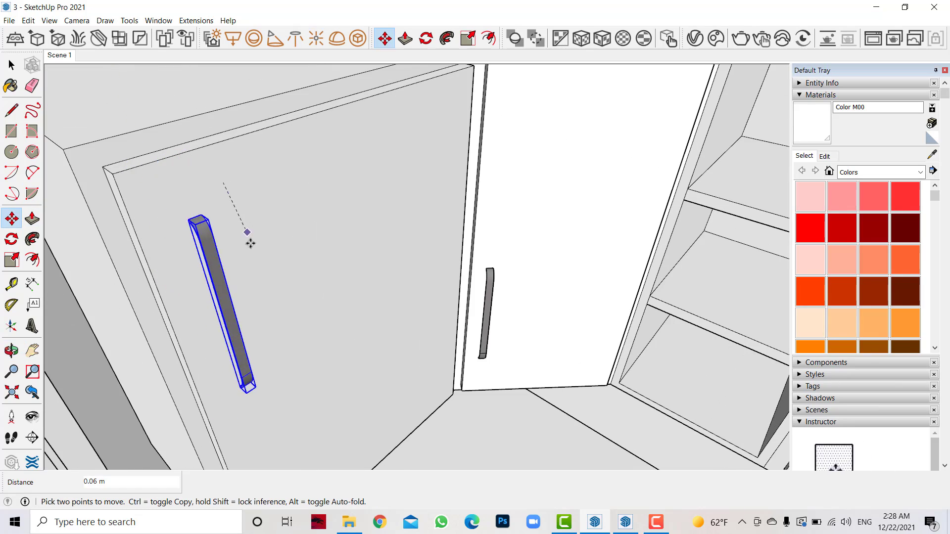
scroll(260, 332, "down", 3)
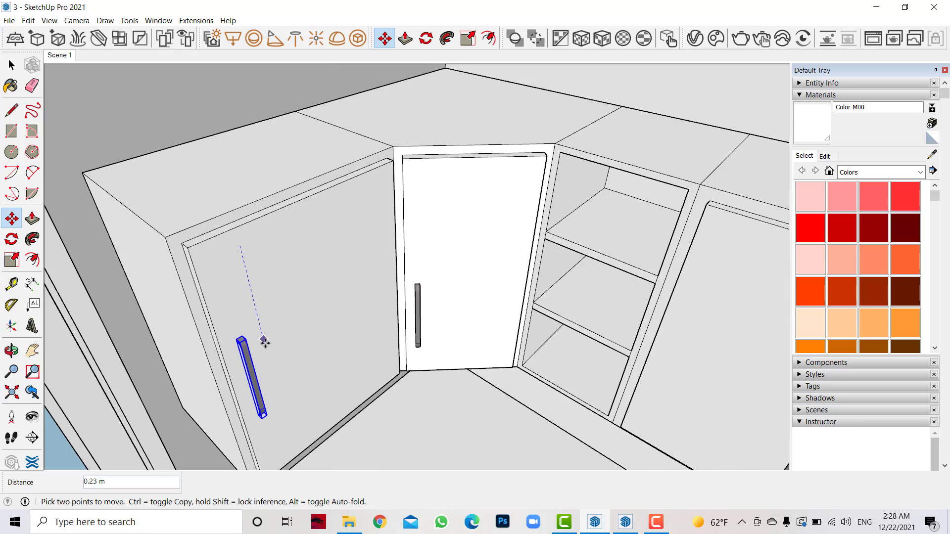
left_click(20, 349)
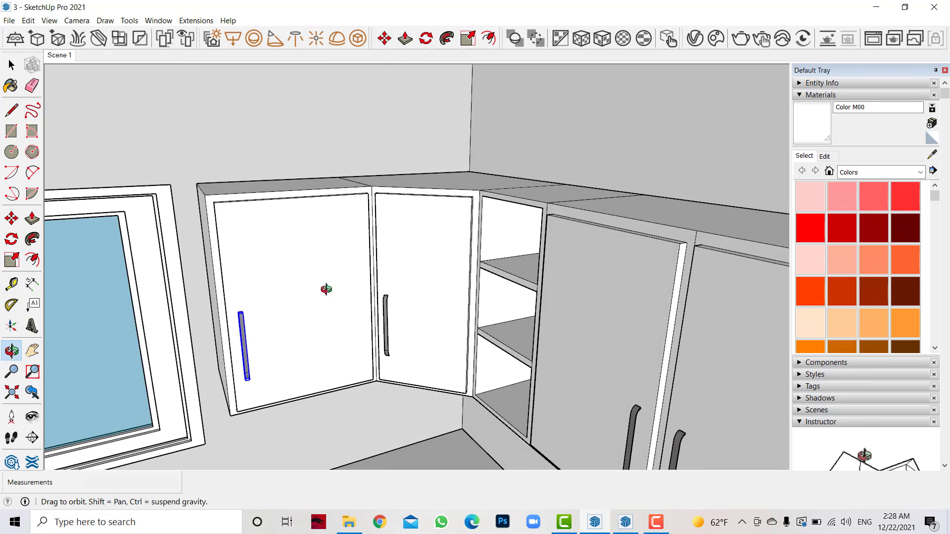
Step: Move both corner-cabinet handles down 0.03 m together
left_click_drag(322, 286, 321, 324)
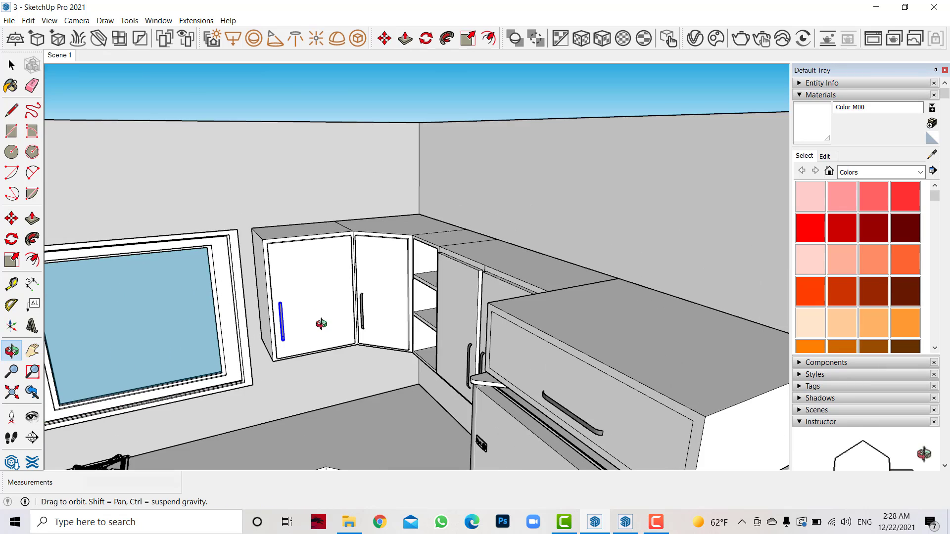
scroll(321, 324, "up", 3)
scroll(304, 359, "up", 3)
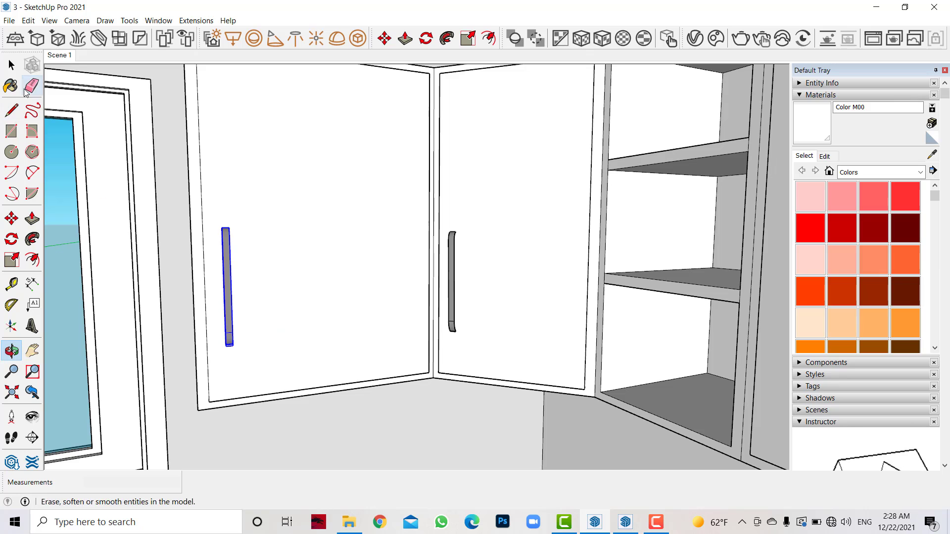
left_click(11, 64)
left_click(11, 218)
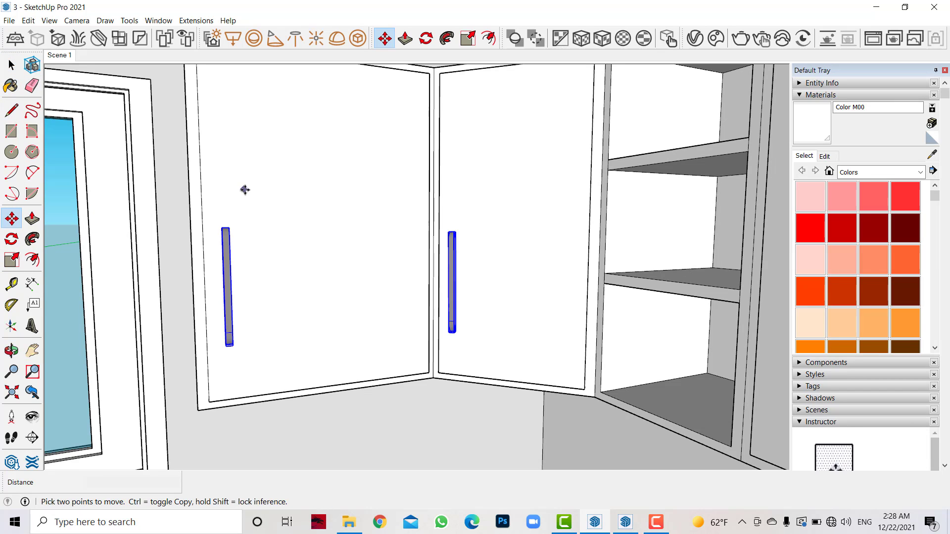
left_click(245, 191)
scroll(382, 269, "down", 3)
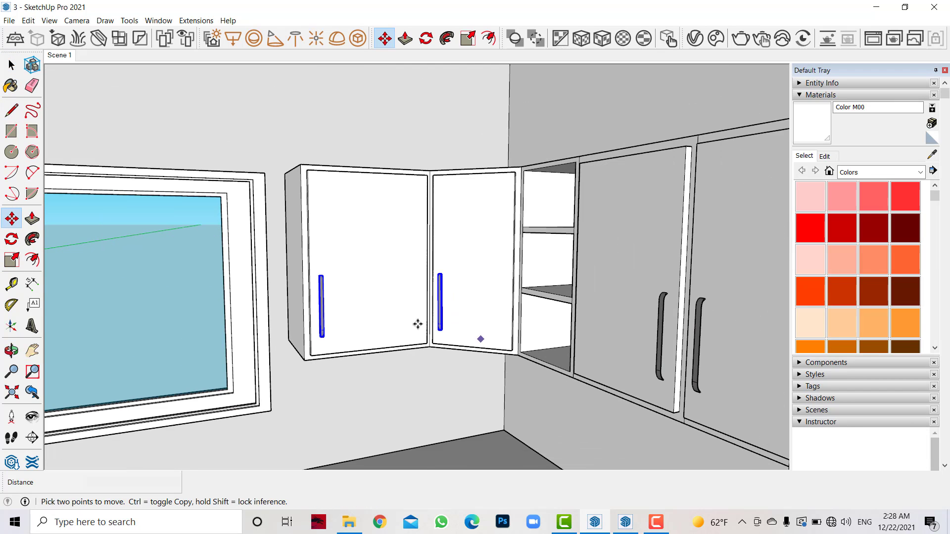
Step: Orbit and pan the view to frame the window and stove
left_click(11, 64)
middle_click_drag(149, 247, 245, 331)
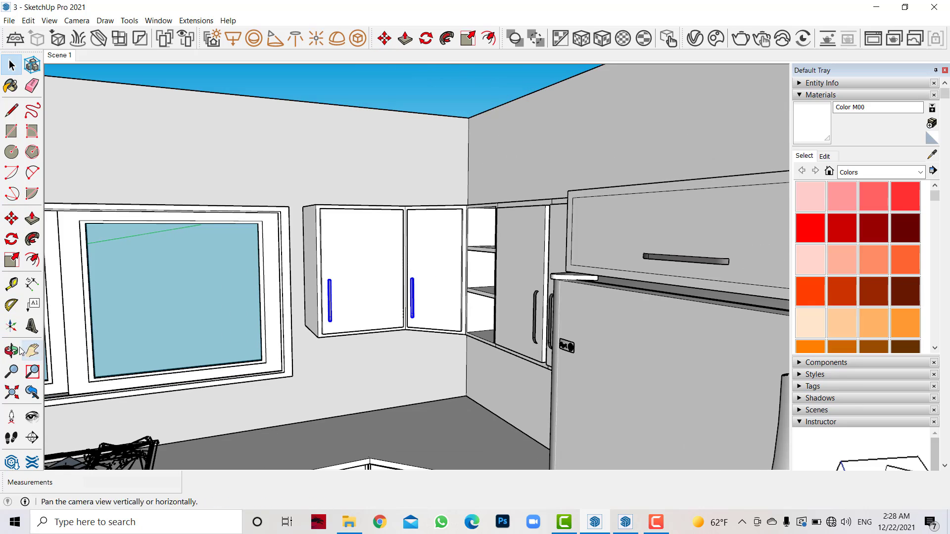
left_click(11, 351)
left_click_drag(317, 267, 649, 177)
left_click(11, 65)
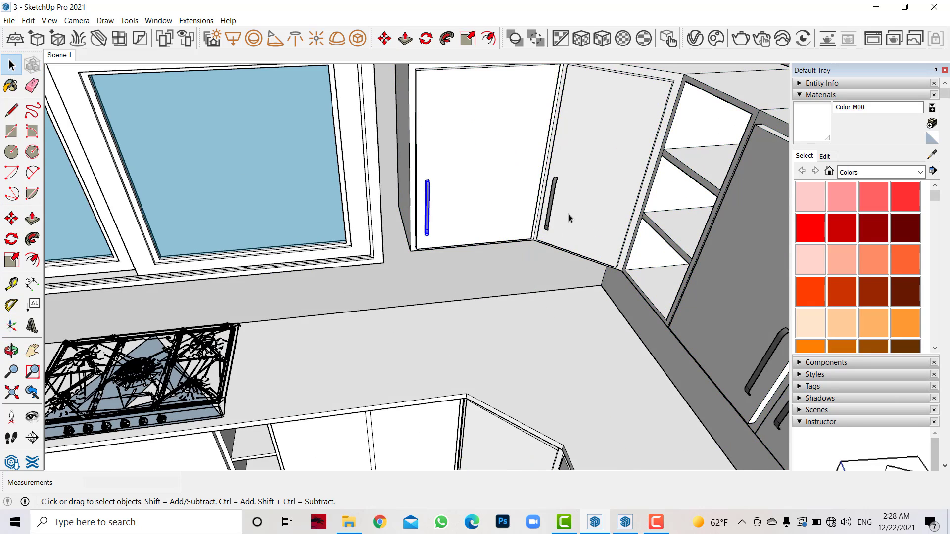
scroll(569, 218, "down", 5)
middle_click_drag(54, 183, 74, 183, "shift")
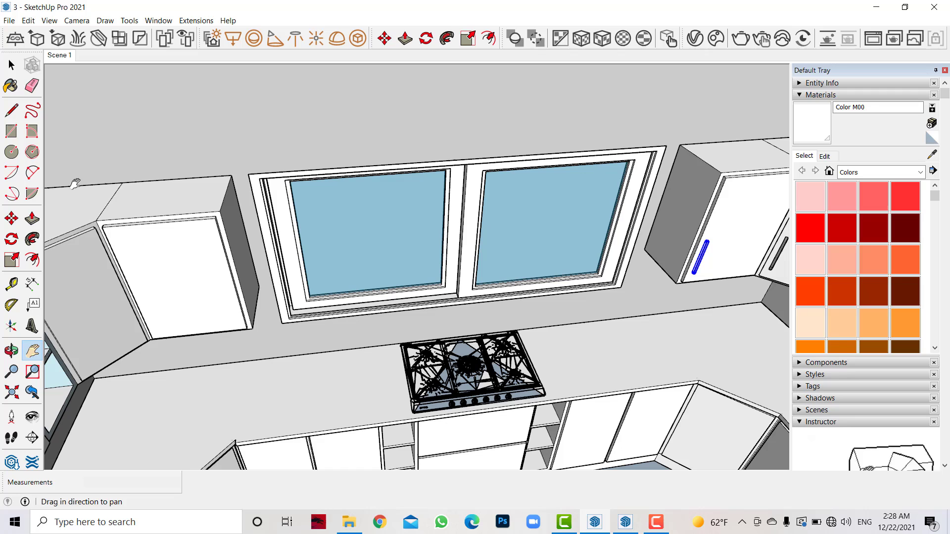
Step: Copy the handle onto the left corner wall-cabinet door
left_click(11, 218)
key("ctrl")
left_click(707, 243)
scroll(200, 278, "up", 3)
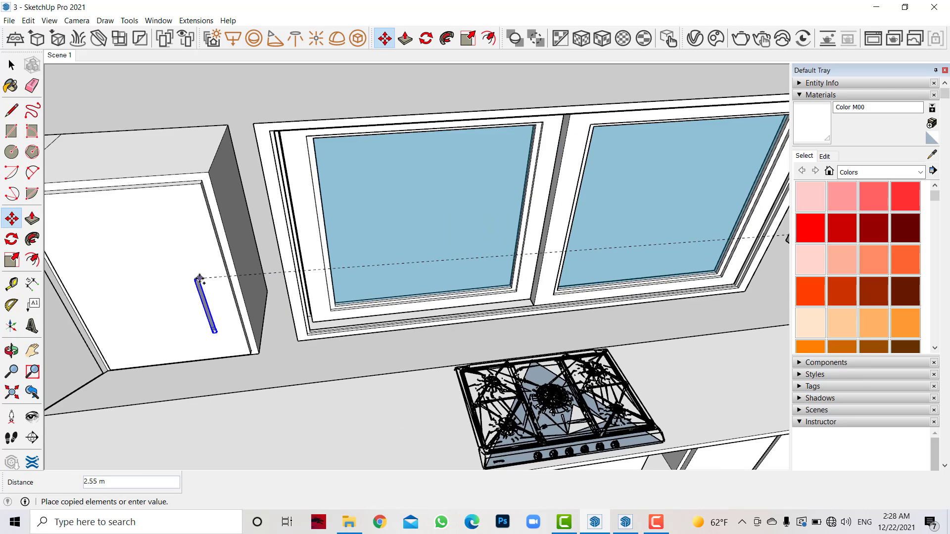
scroll(199, 278, "up", 1)
left_click(225, 300)
scroll(426, 287, "down", 5)
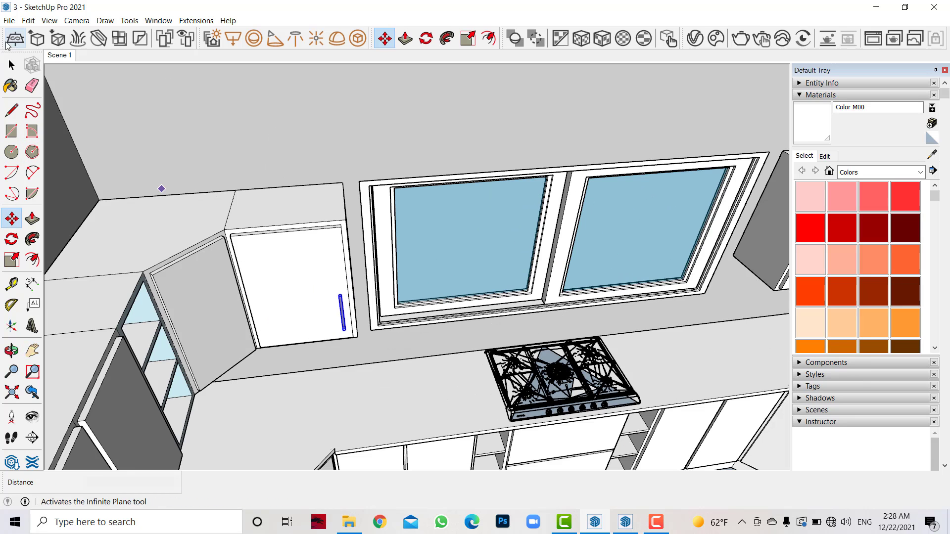
Step: Rotate the copied handle 90° so it stands upright
left_click(12, 64)
scroll(80, 102, "down", 2)
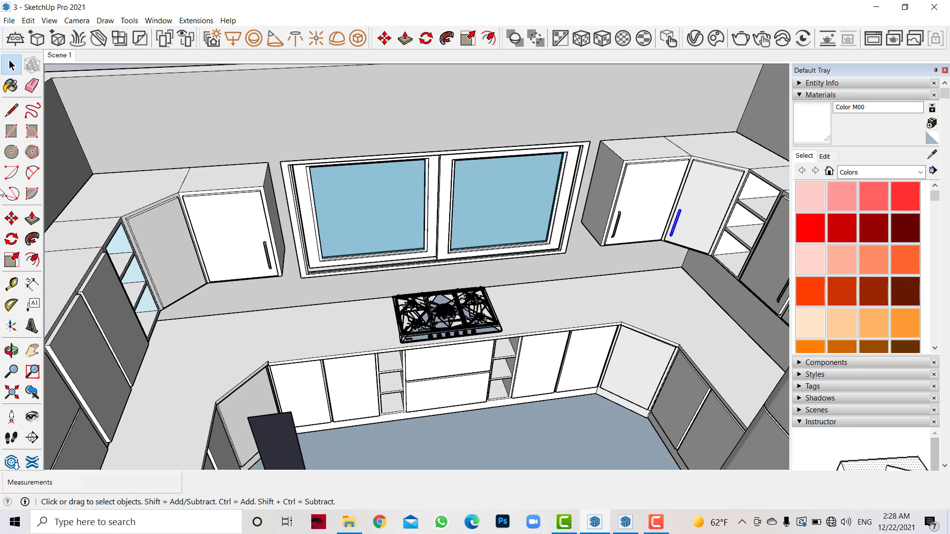
left_click(12, 218)
left_click(684, 211)
scroll(684, 210, "up", 10)
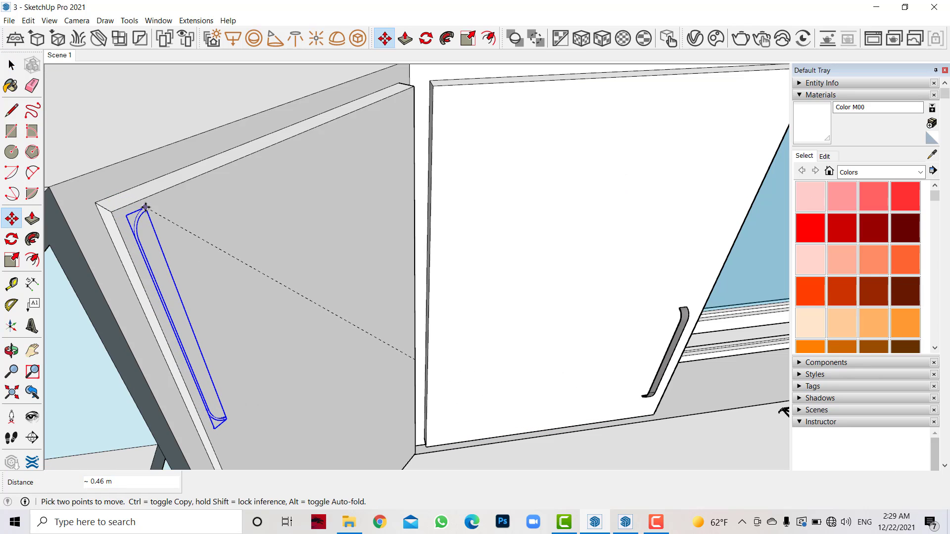
key("q")
scroll(133, 197, "up", 3)
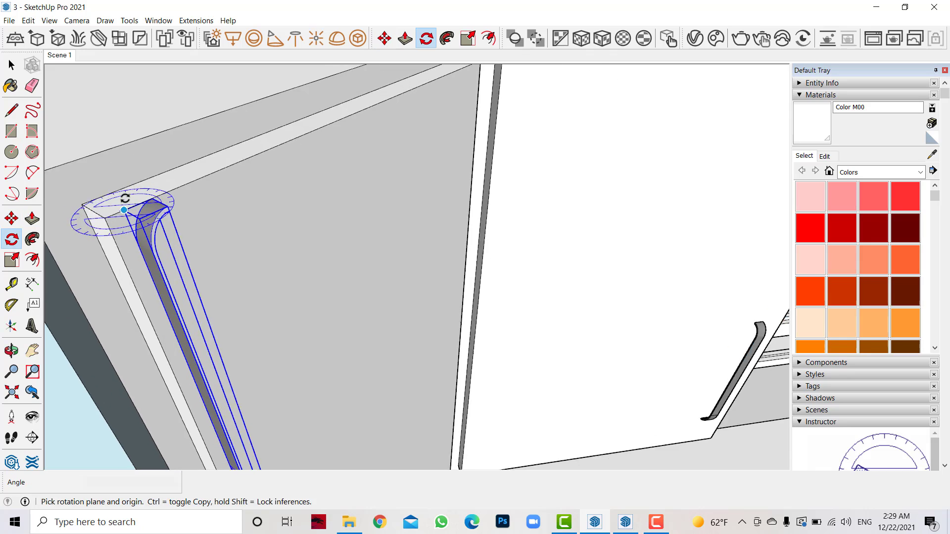
scroll(143, 196, "up", 2)
left_click_drag(147, 194, 174, 167)
left_click(174, 167)
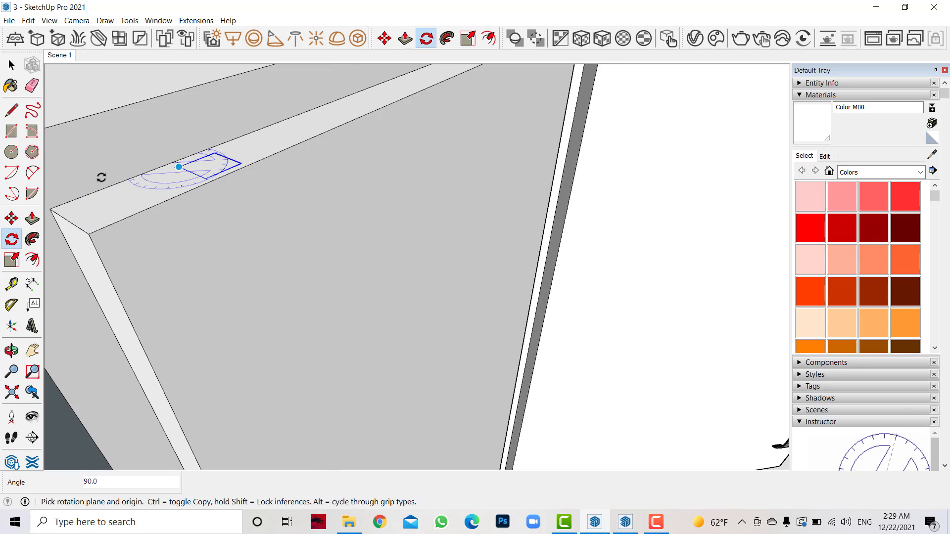
Step: Move the upright handle against the door's outer edge at its top
left_click(12, 219)
left_click(214, 155)
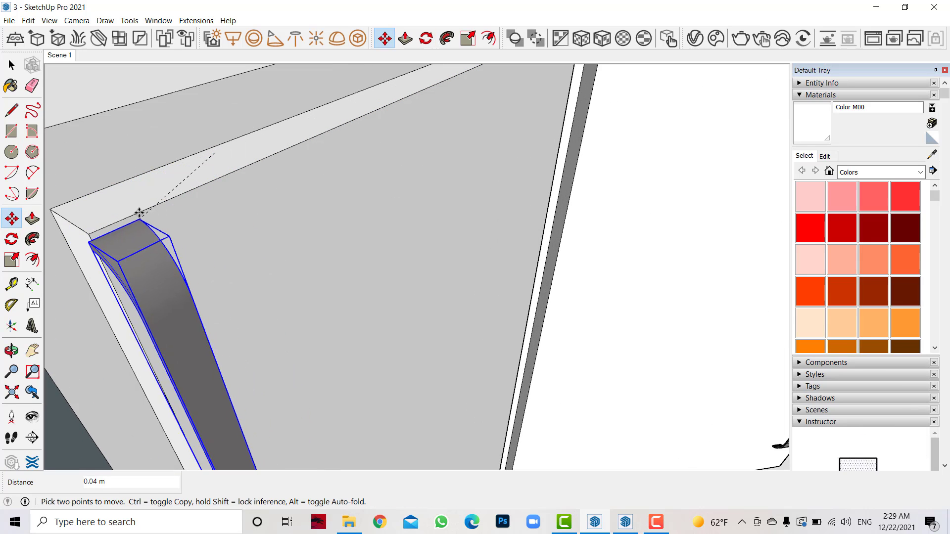
left_click(149, 208)
scroll(231, 213, "down", 5)
left_click(154, 183)
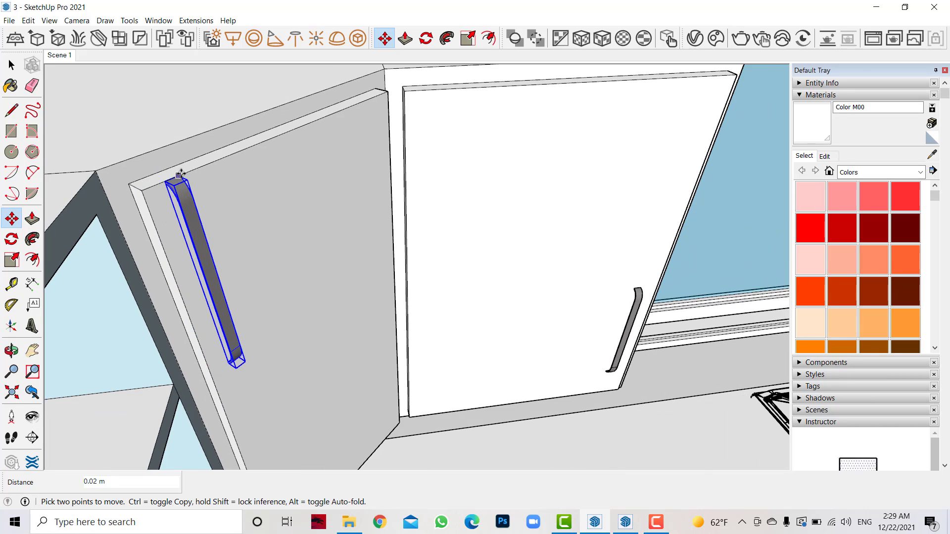
scroll(180, 174, "up", 2)
scroll(159, 163, "up", 3)
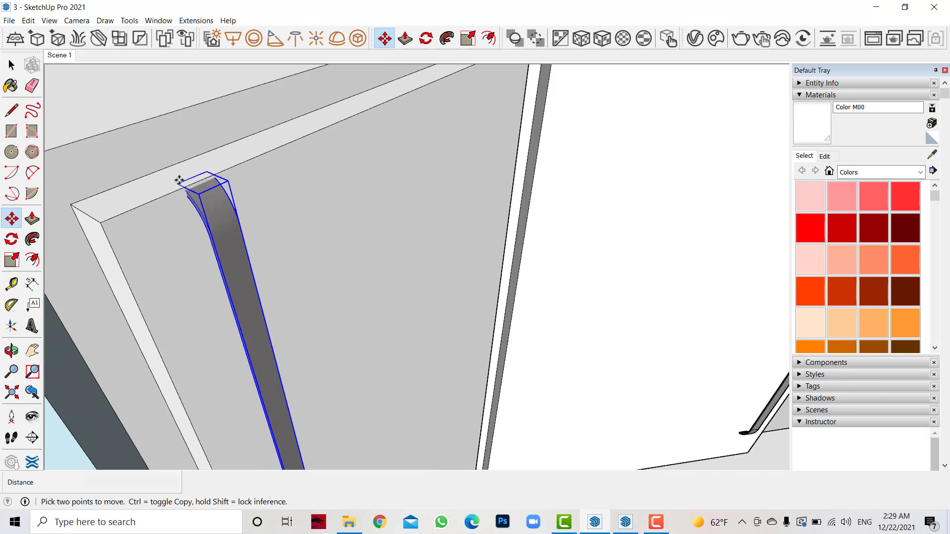
left_click(186, 176)
scroll(154, 169, "down", 4)
scroll(154, 170, "down", 3)
left_click(240, 205)
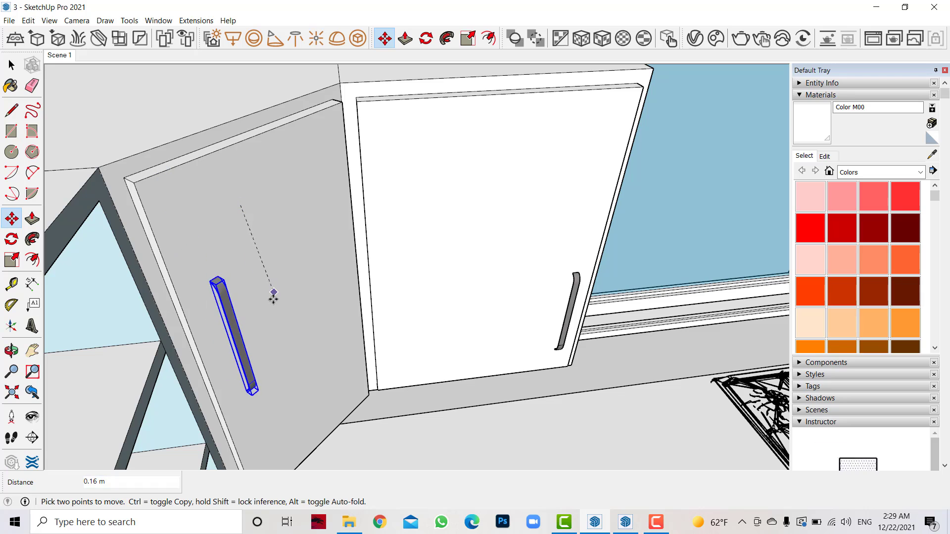
Step: Nudge the handle down the door, then orbit out to an overview of the kitchen
key("o")
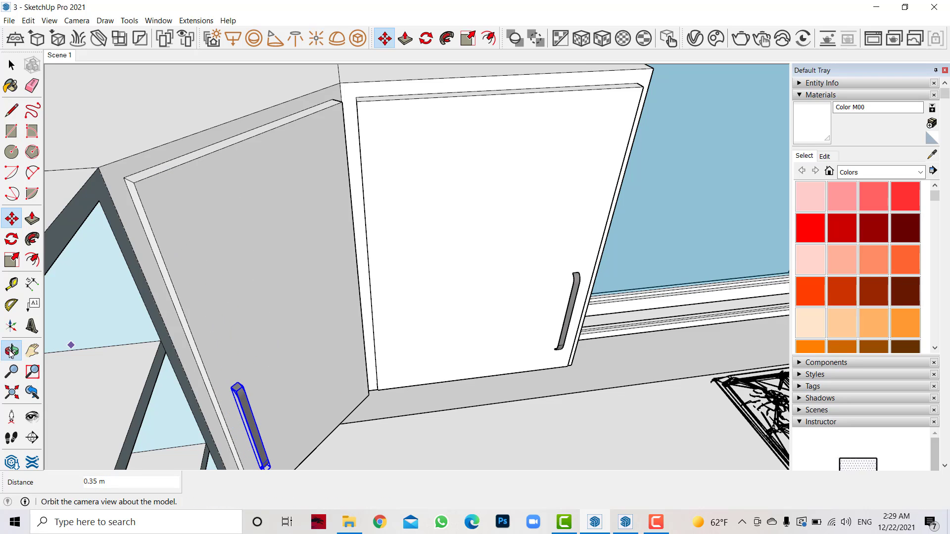
mouse_move(70, 346)
left_mouse_down()
mouse_move(148, 297)
mouse_move(227, 325)
left_mouse_up()
scroll(227, 317, "up", 3)
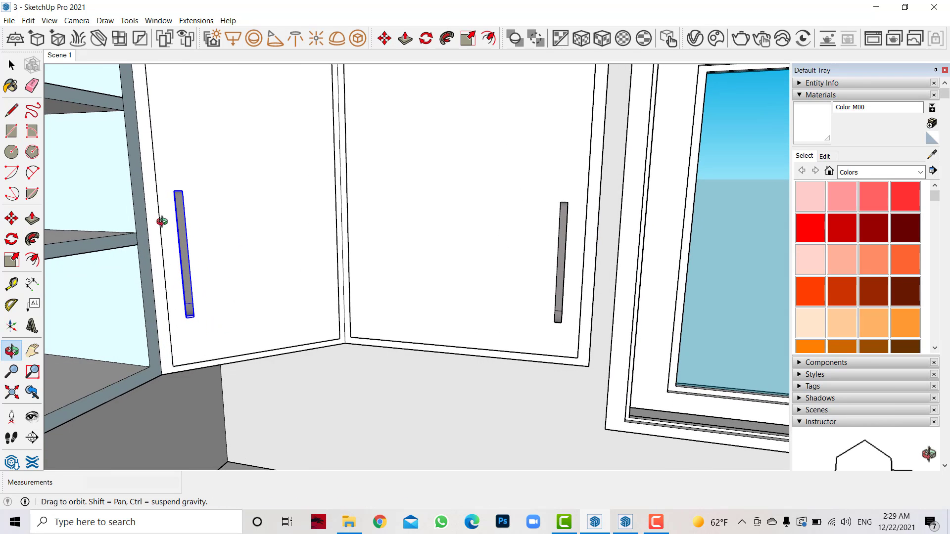
left_click(12, 217)
left_click(240, 198)
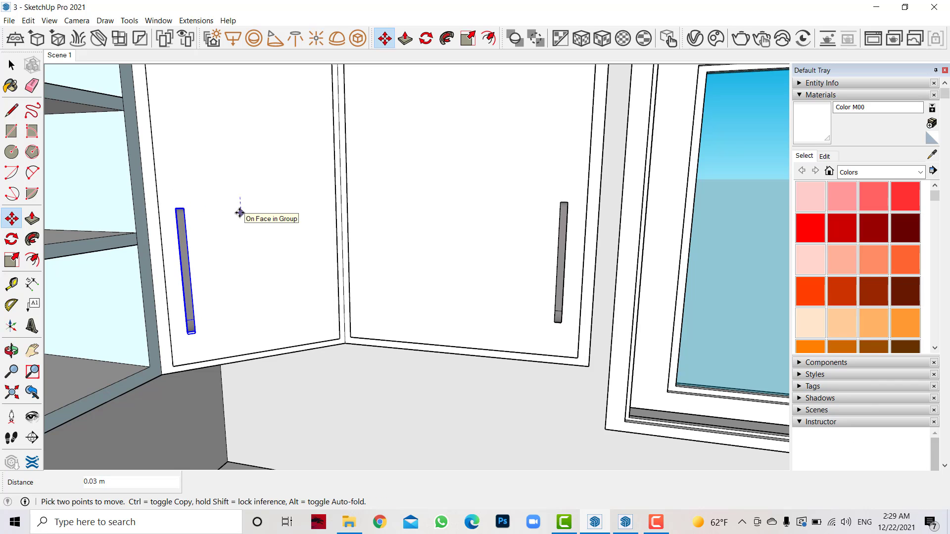
scroll(428, 280, "down", 3)
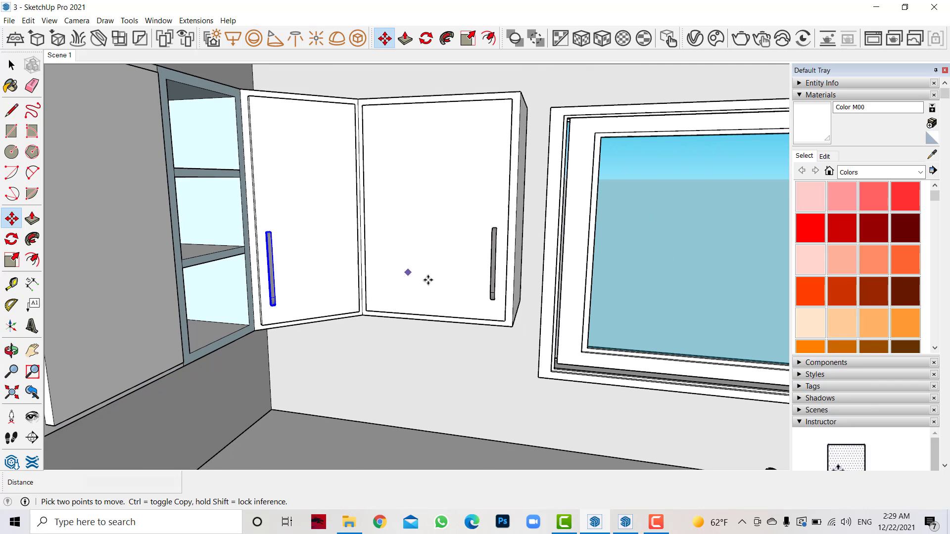
left_click(11, 350)
mouse_move(278, 292)
left_mouse_down()
mouse_move(393, 322)
mouse_move(244, 303)
mouse_move(288, 256)
left_mouse_up()
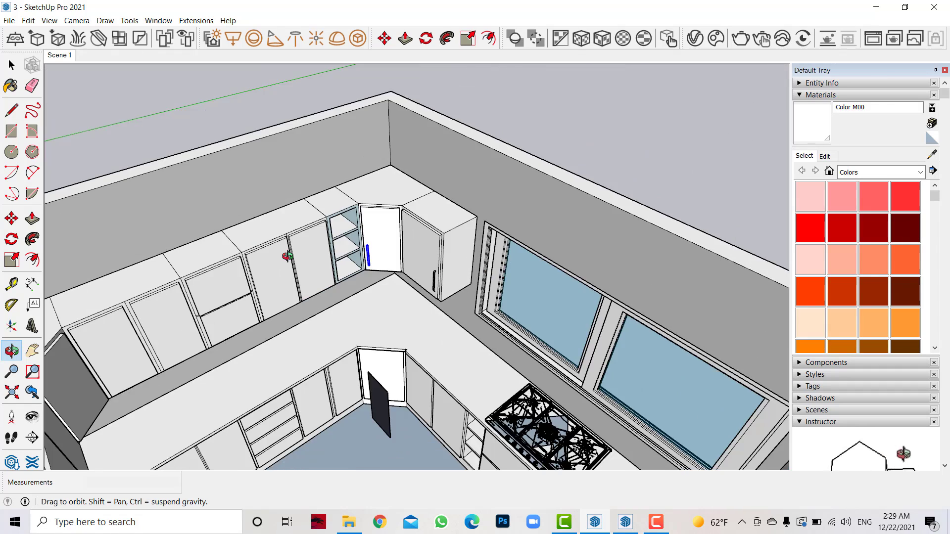
Step: Copy the corner door handle onto the next door beside the open shelves
scroll(287, 256, "up", 2)
left_click(6, 71)
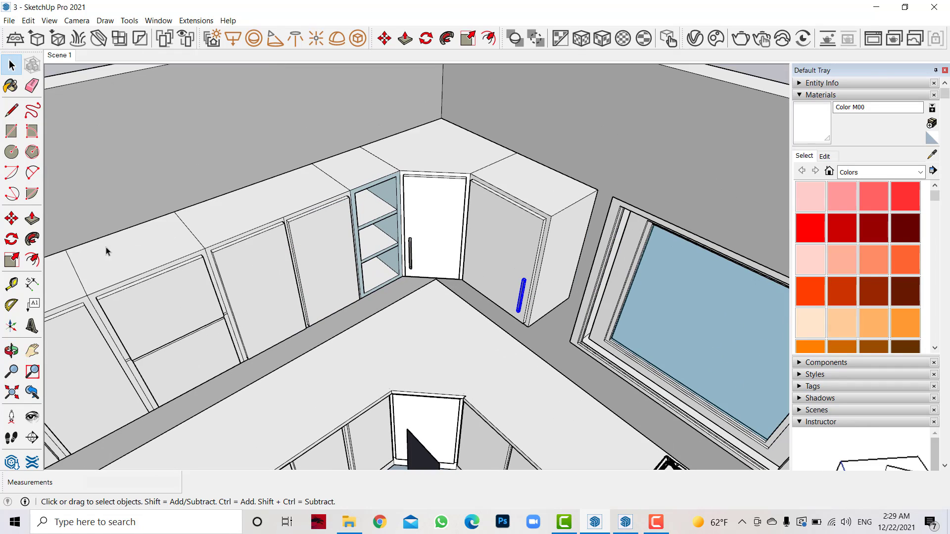
key("m")
key("ctrl")
left_click(530, 276)
scroll(276, 221, "up", 2)
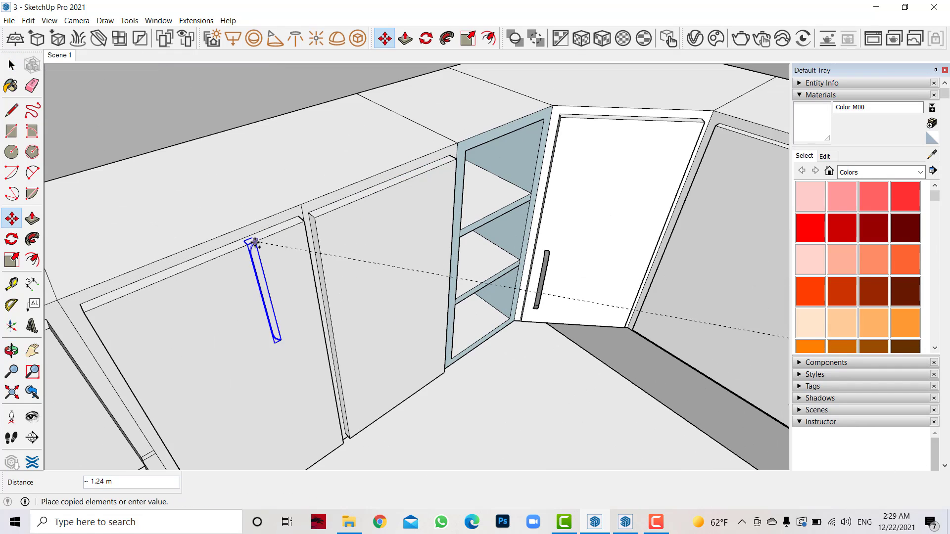
left_click(257, 247)
scroll(248, 249, "up", 2)
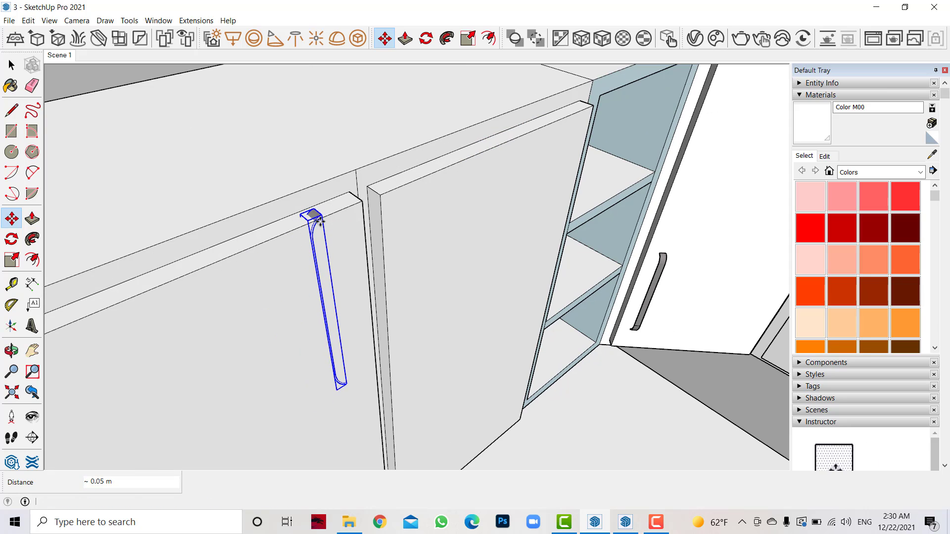
left_click(278, 236)
scroll(291, 220, "up", 2)
Step: Rotate the handle copy upright and move it to the door's top corner
key("q")
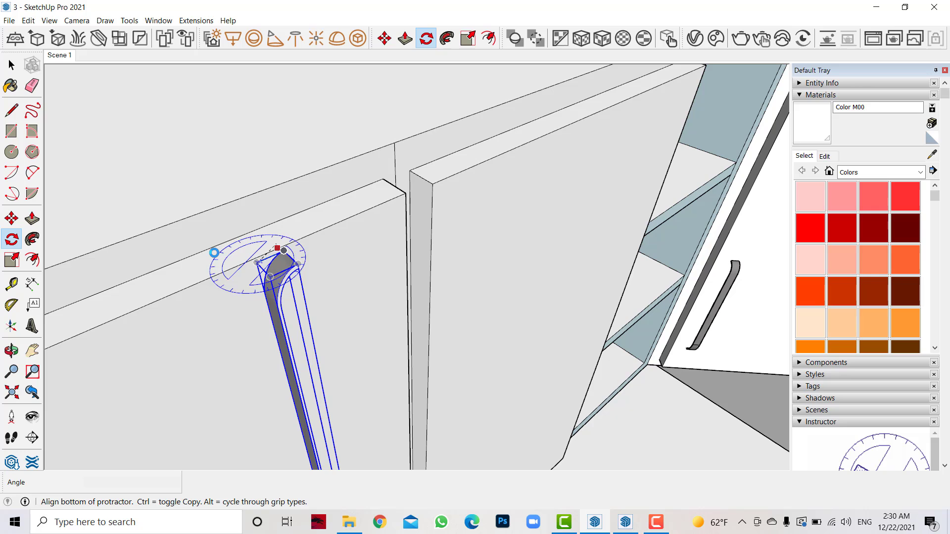
key("Escape")
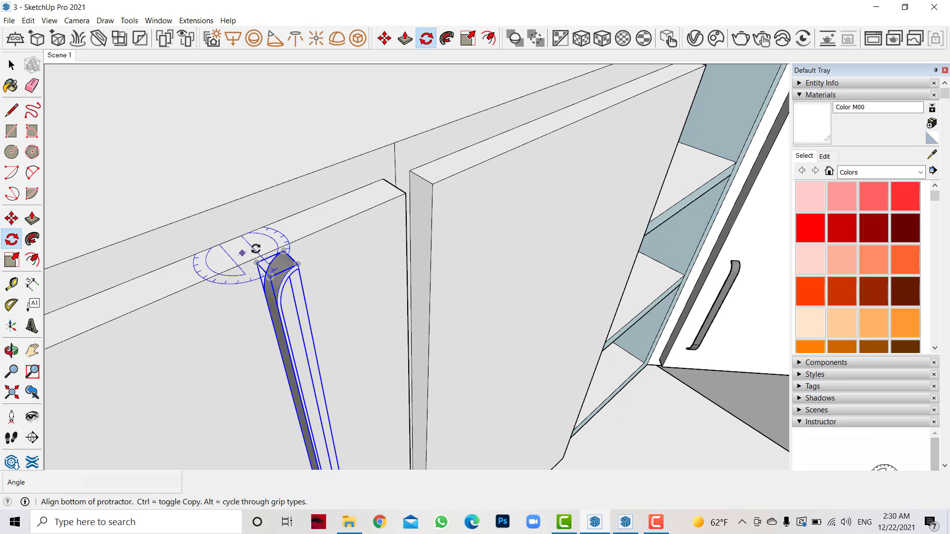
left_click_drag(243, 253, 245, 241)
type("90")
left_click(246, 242)
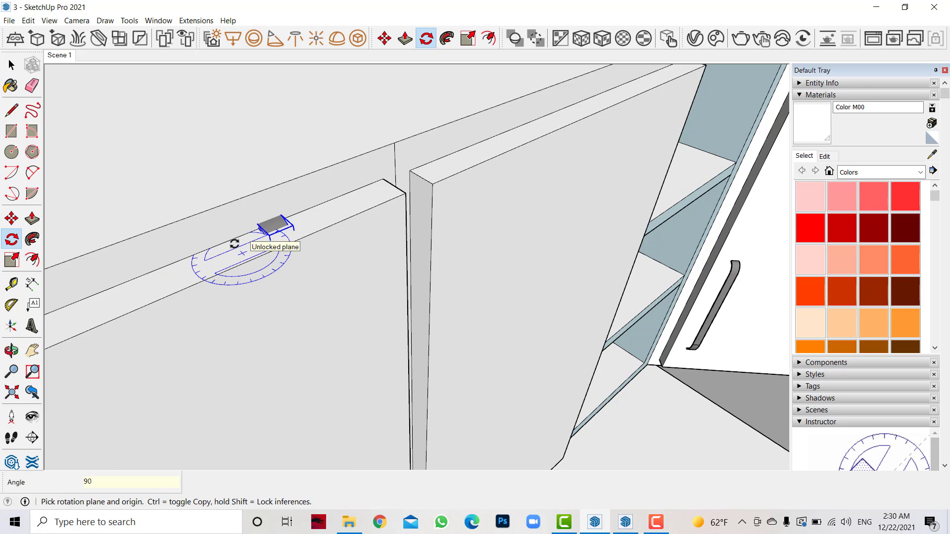
left_click(12, 219)
left_click(275, 218)
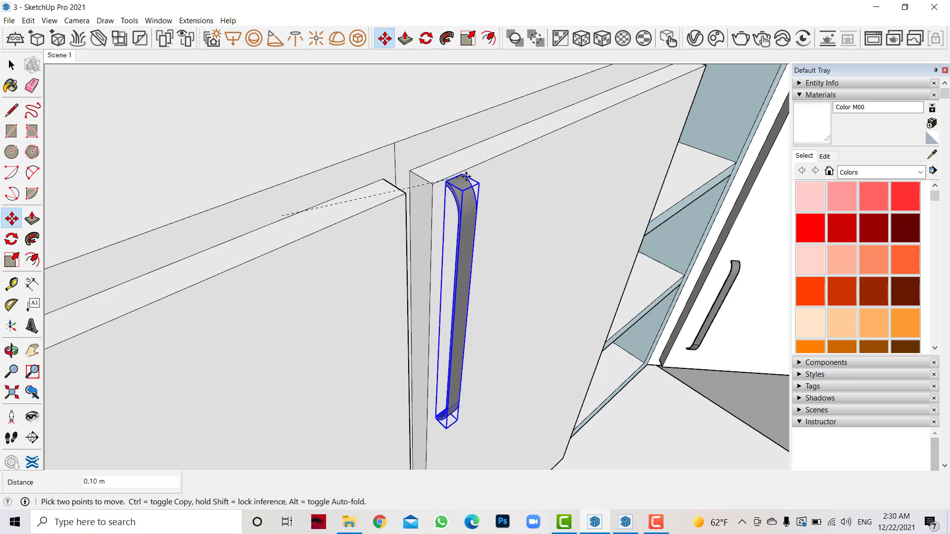
scroll(464, 172, "up", 2)
scroll(465, 175, "up", 2)
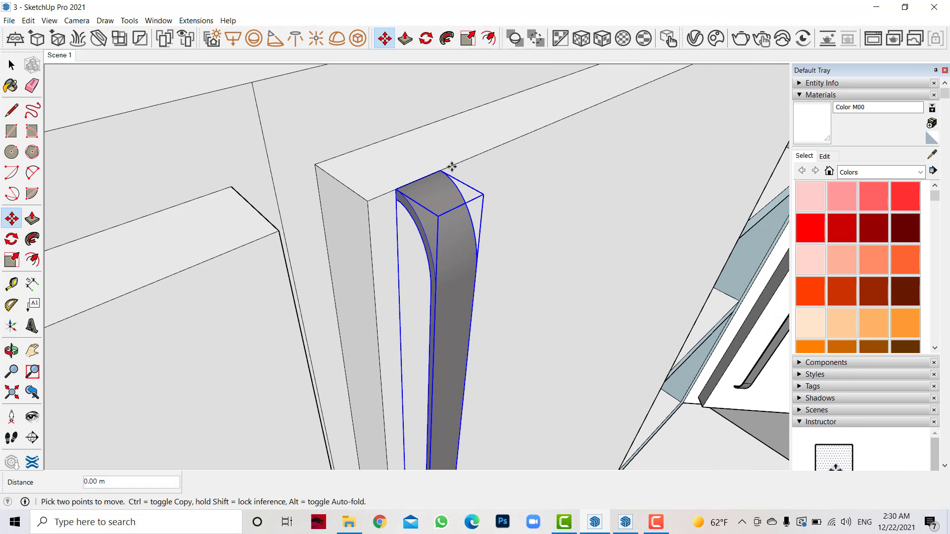
left_click(497, 153)
scroll(373, 191, "down", 3)
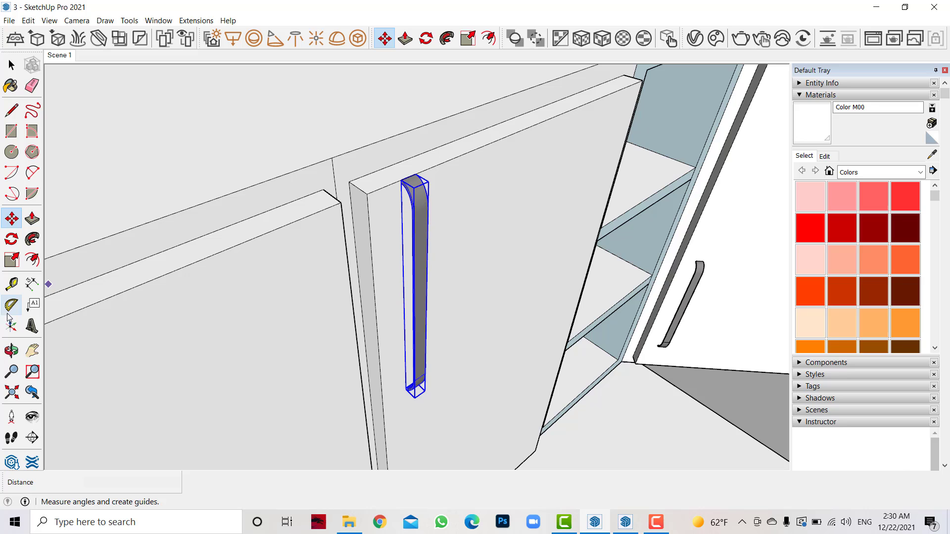
Step: Move the handle 0.36 m down the door, level with the corner door handles
left_click(375, 271)
key("Escape")
middle_click_drag(396, 286, 341, 259)
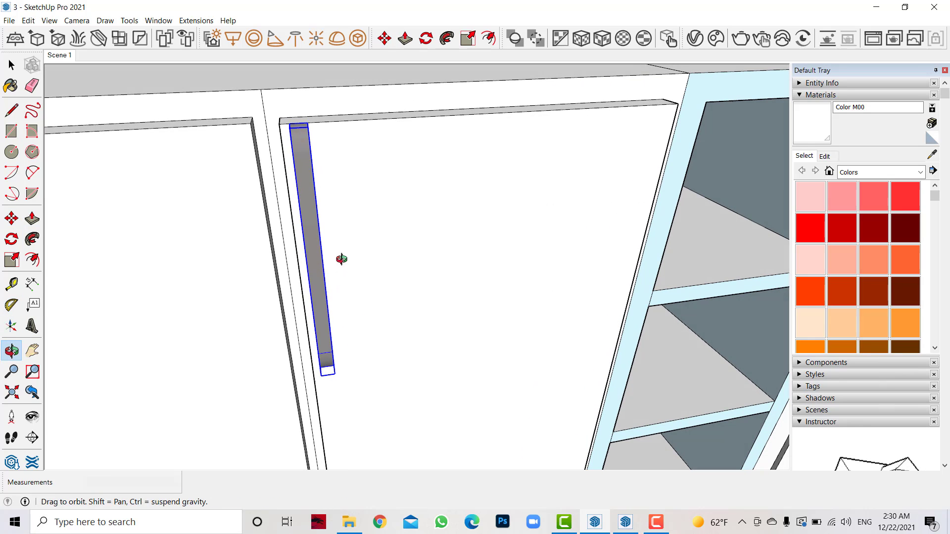
left_click(11, 219)
left_click(360, 220)
scroll(391, 213, "down", 3)
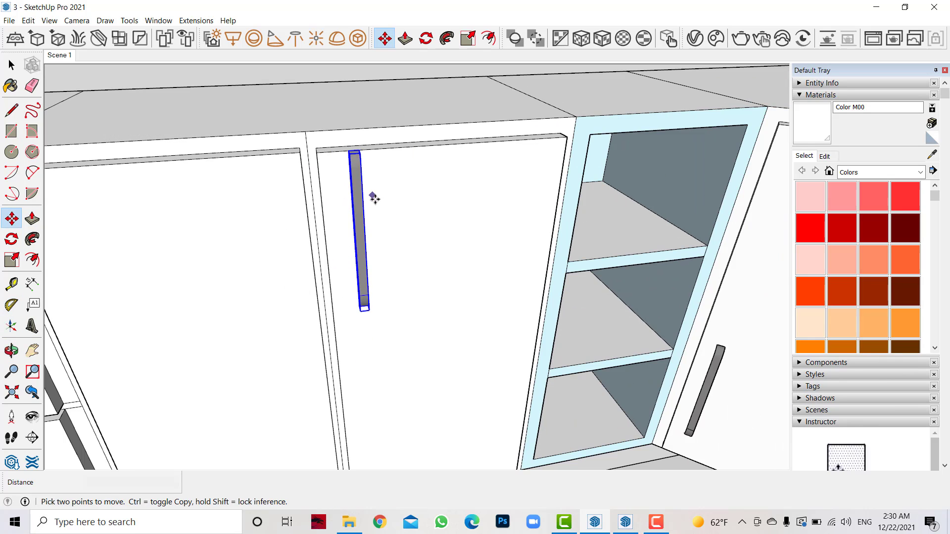
scroll(371, 198, "down", 1)
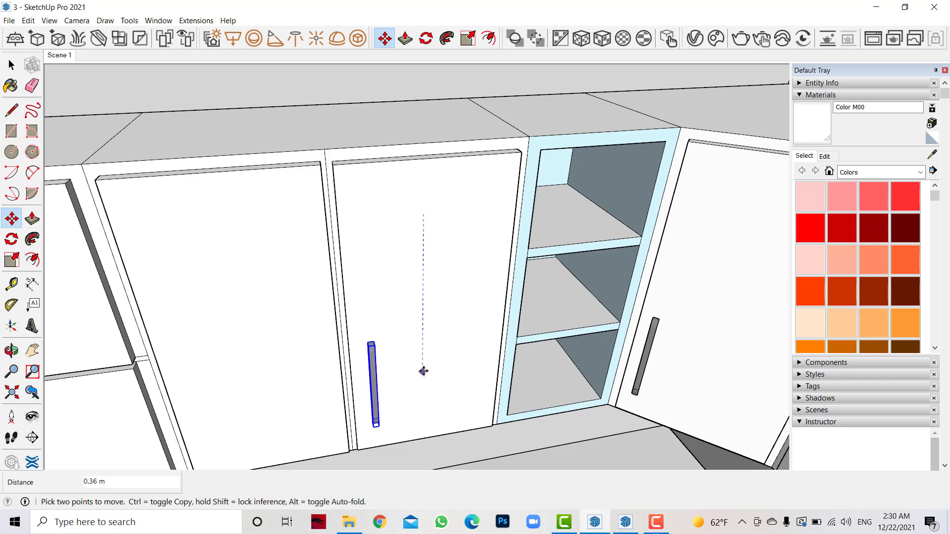
left_click(422, 333)
key("ctrl")
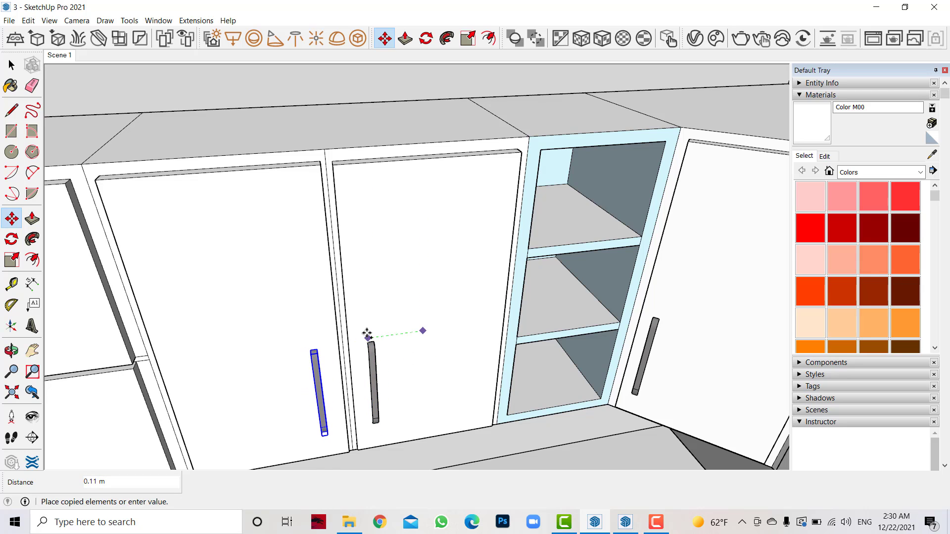
Step: Place a handle copy on the lower drawer front and turn it 90° to horizontal
left_click(367, 334)
scroll(367, 334, "down", 2)
scroll(367, 334, "down", 1)
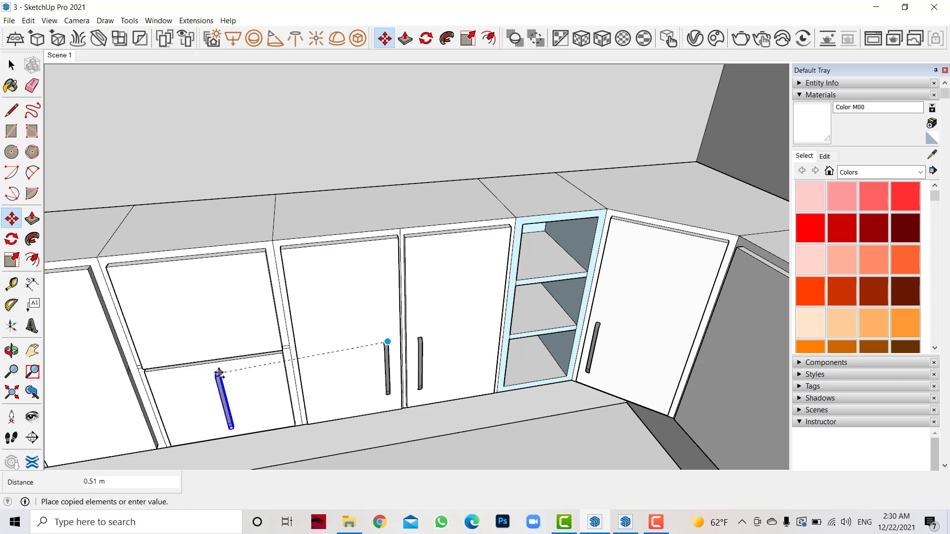
left_click(217, 367)
scroll(217, 368, "up", 2)
scroll(216, 367, "up", 2)
left_click(11, 239)
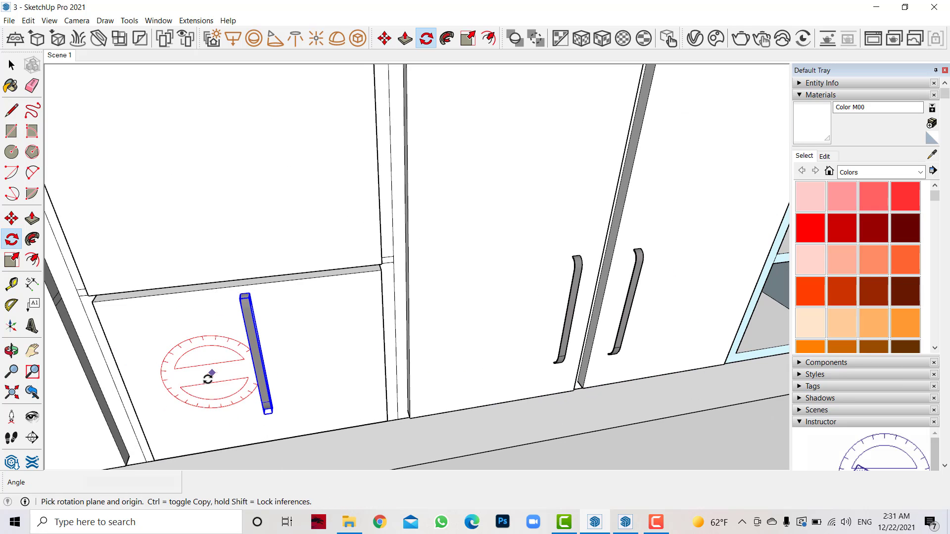
left_click(201, 369)
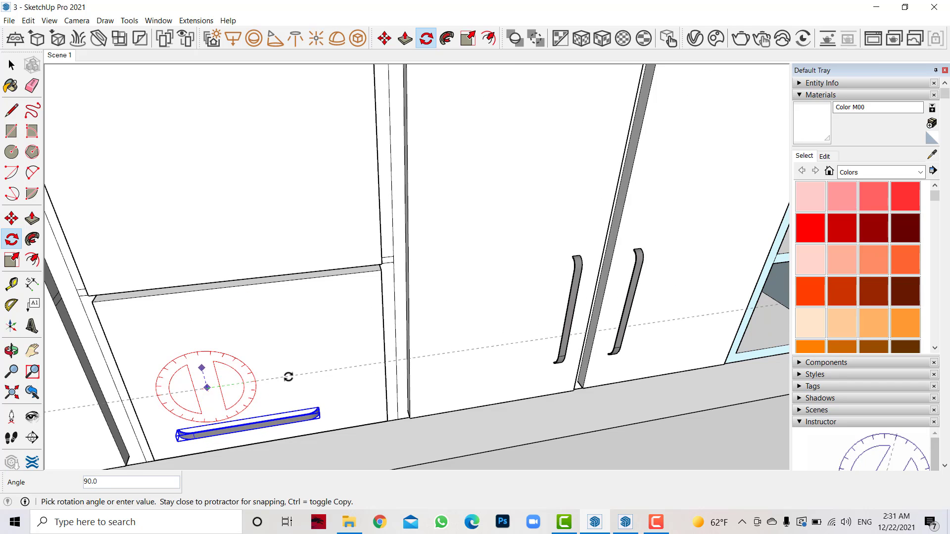
left_click(289, 377)
scroll(289, 377, "down", 3)
Step: Copy the horizontal handle 0.30 m up onto the upper drawer
key("m")
scroll(297, 401, "up", 2)
scroll(314, 371, "up", 2)
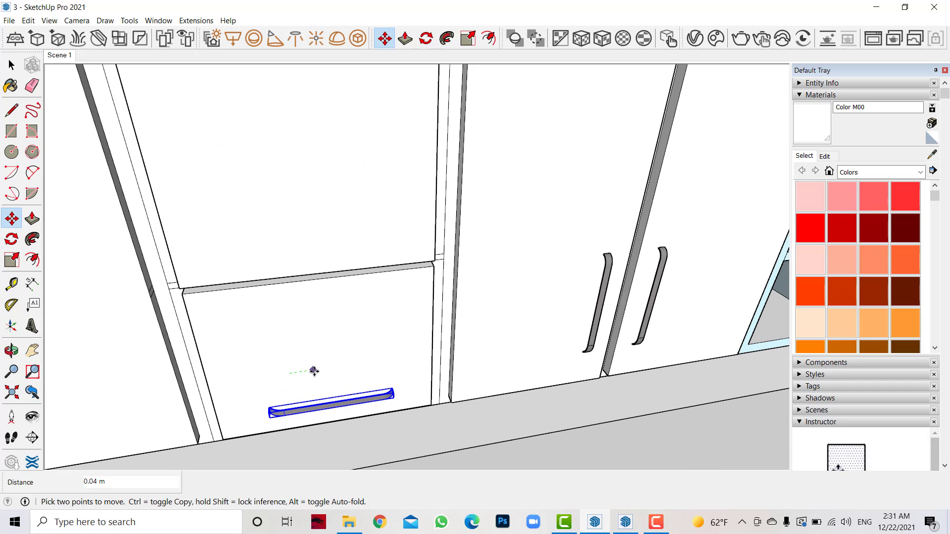
left_click(404, 371)
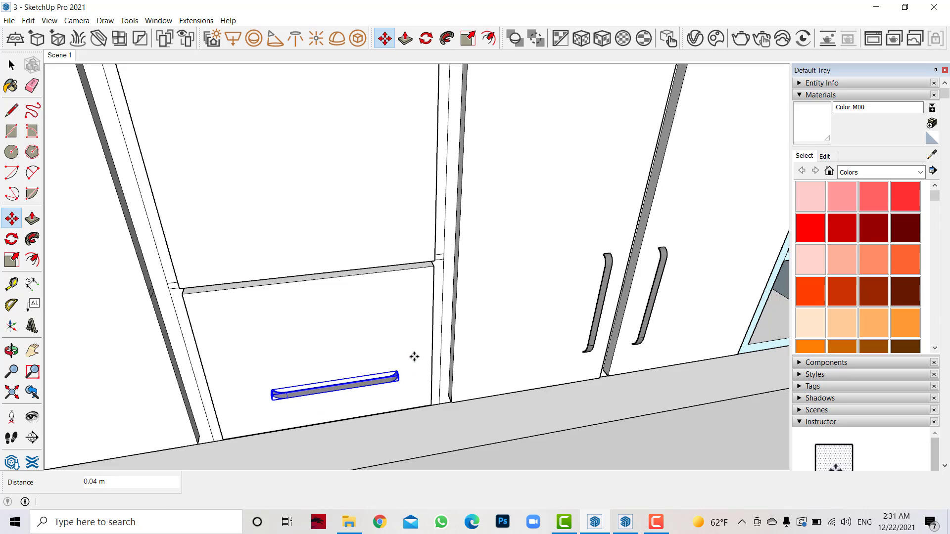
key("ctrl")
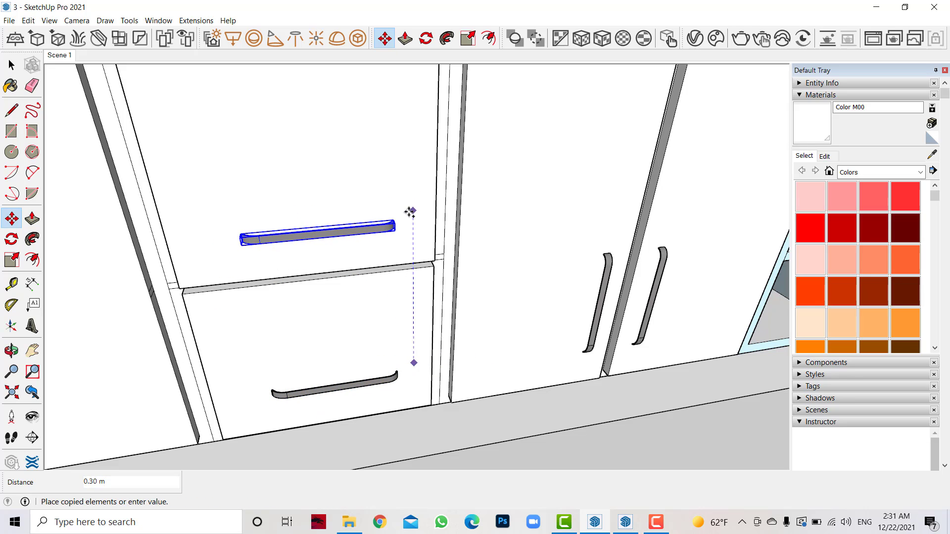
left_click(410, 212)
scroll(112, 324, "down", 3)
Step: Copy the two upright door handles 1.14 m left onto the doors beside the drawer unit
middle_click_drag(391, 395, 341, 325)
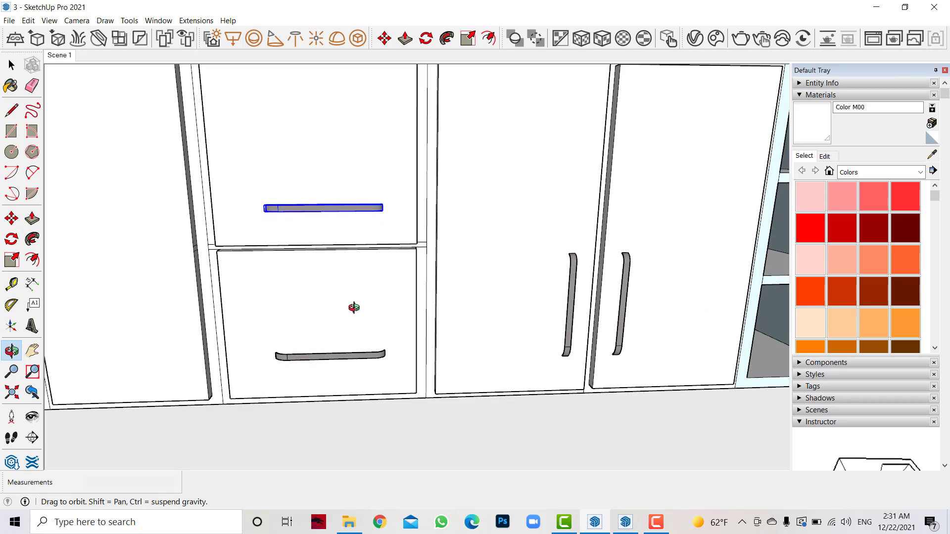
left_click(10, 67)
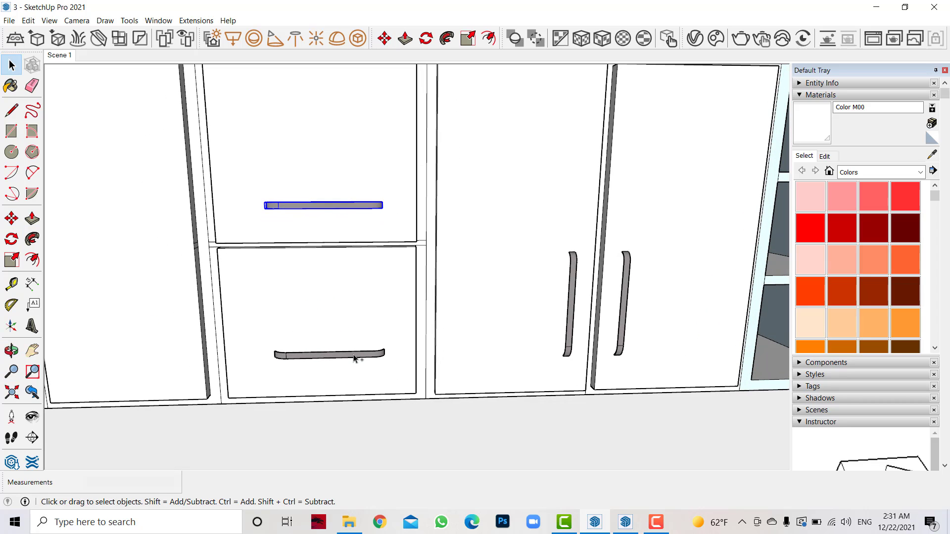
left_click(11, 219)
scroll(613, 400, "down", 2)
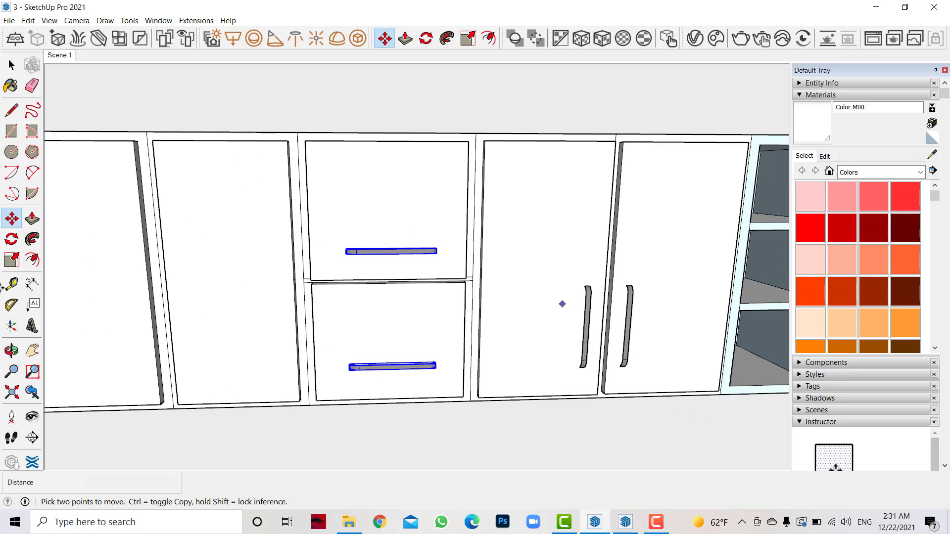
left_click(32, 351)
left_click_drag(228, 350, 388, 351)
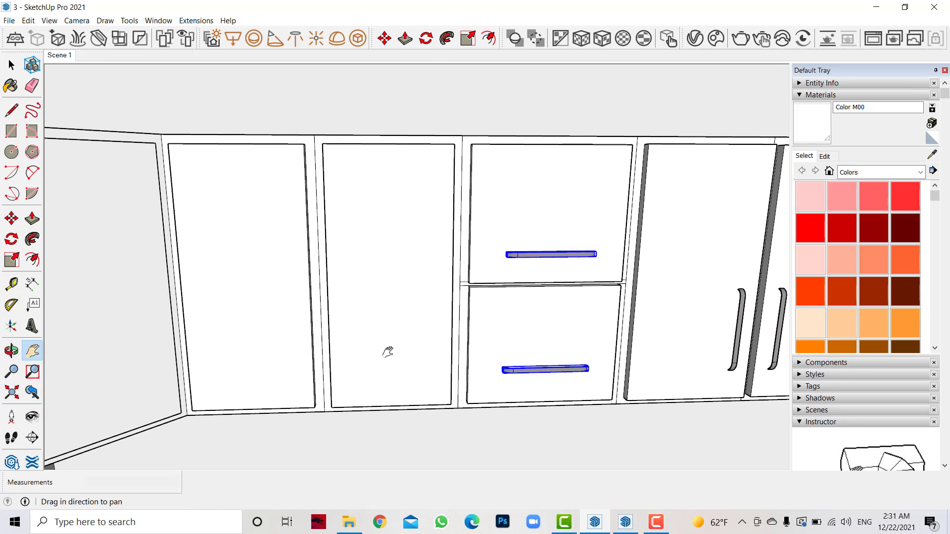
left_click(12, 65)
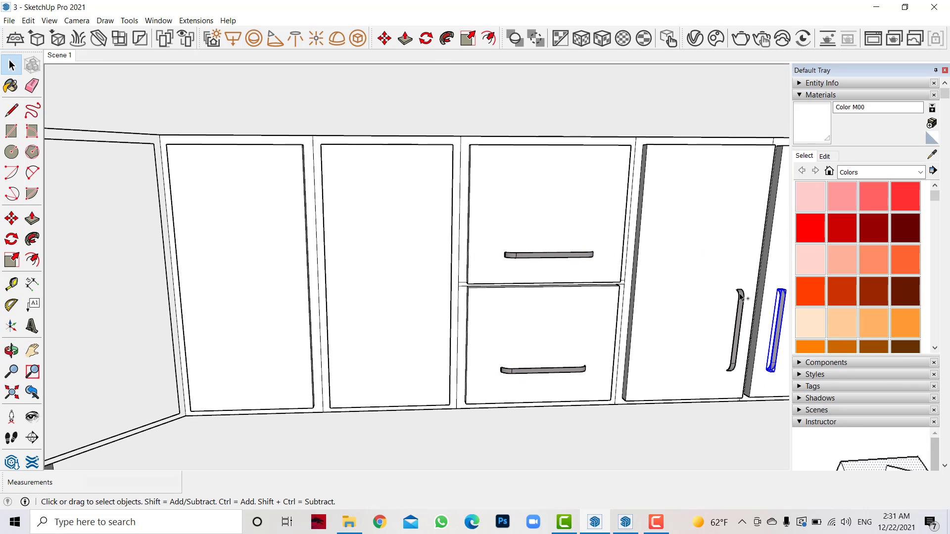
key("m")
key("ctrl")
left_click(764, 285)
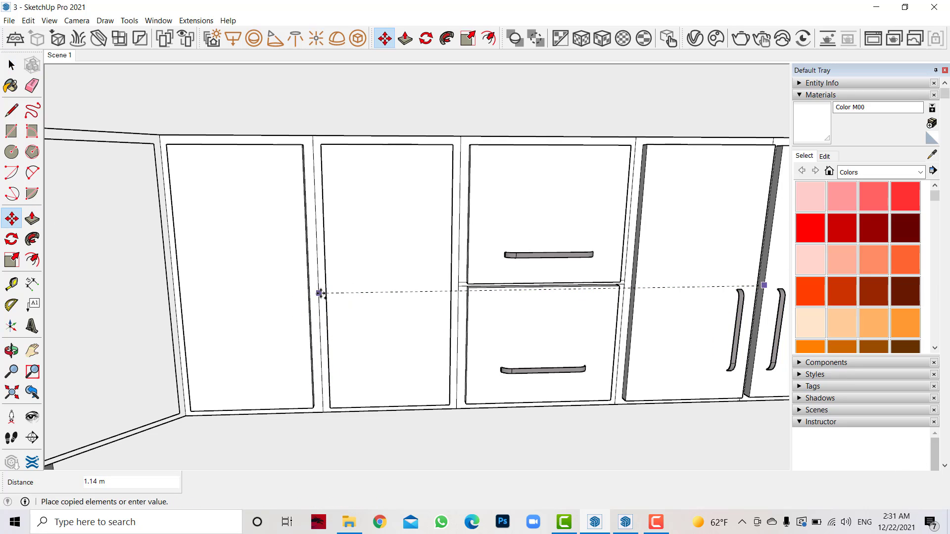
left_click(330, 296)
Step: Clear the handle selection and try Push/Pull on the thin dark strip face
scroll(334, 302, "up", 2)
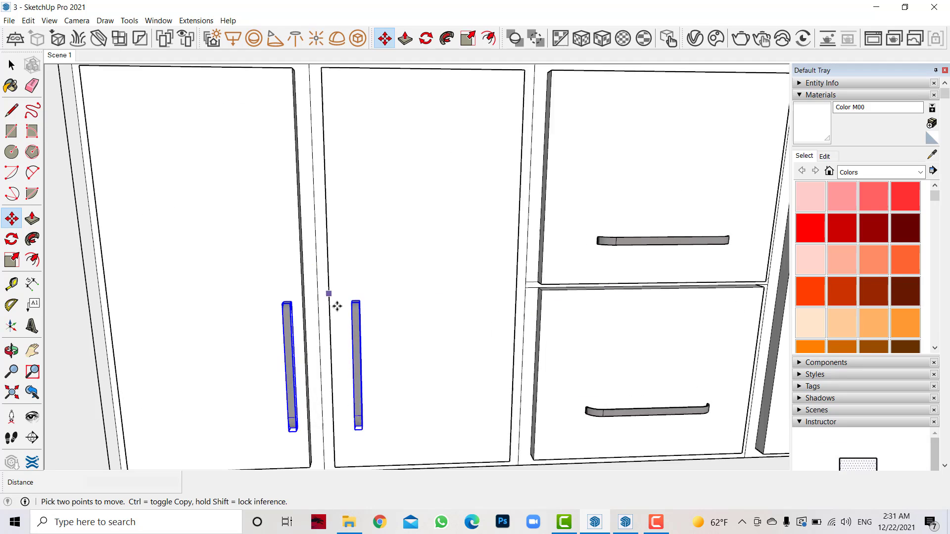
scroll(367, 285, "up", 3)
scroll(322, 286, "up", 2)
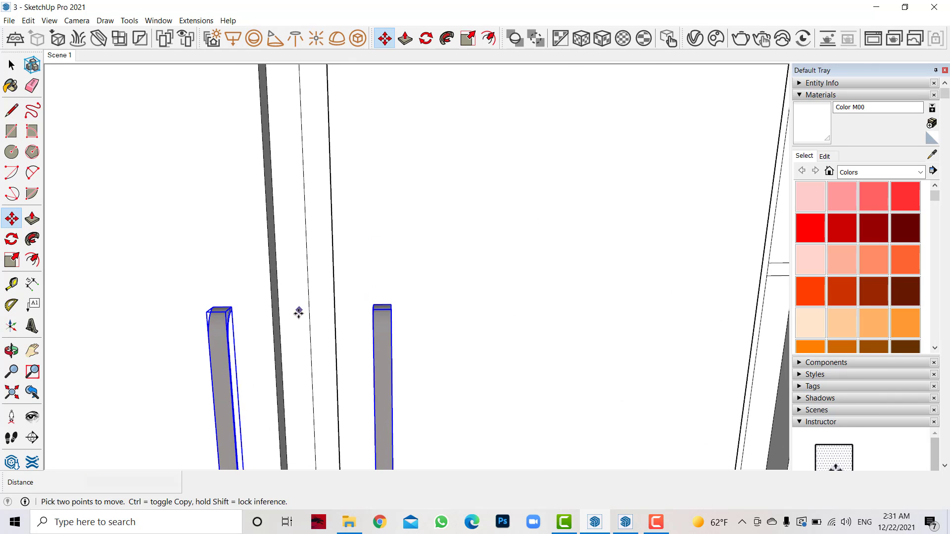
scroll(299, 314, "up", 1)
key("space")
key("Escape")
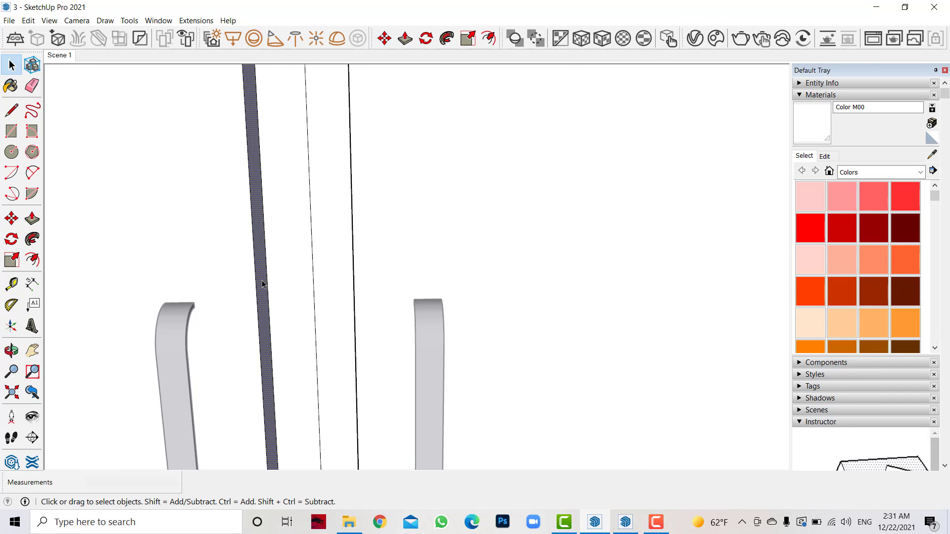
left_click(31, 219)
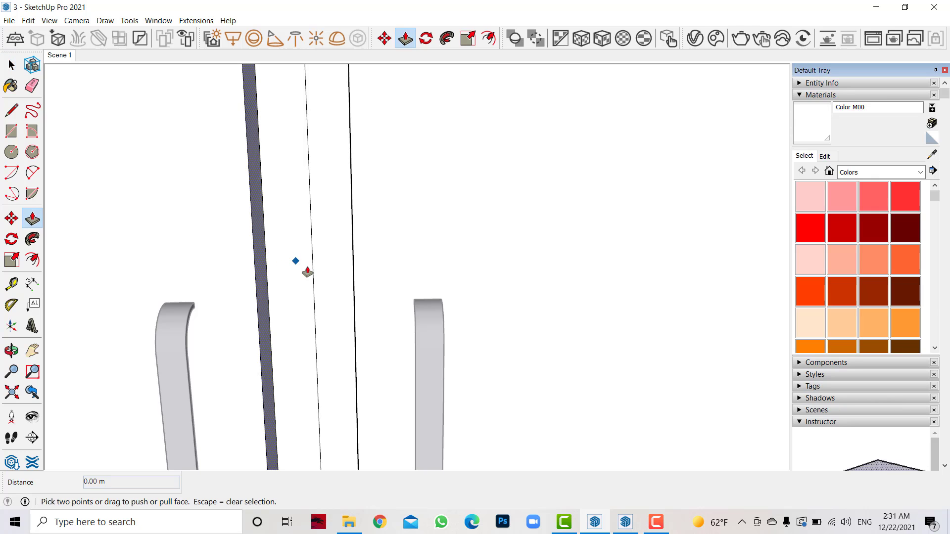
left_click(261, 256)
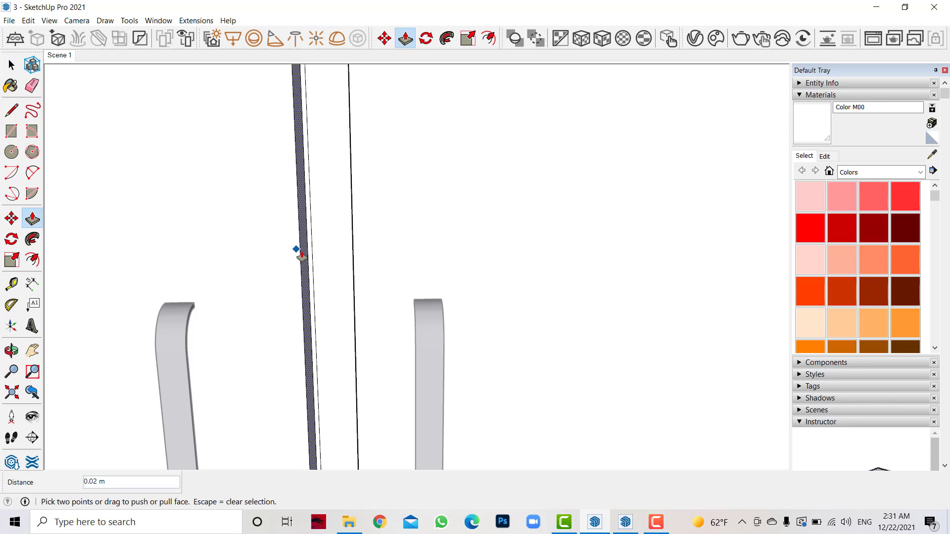
left_click(301, 255)
middle_click_drag(256, 310, 269, 251)
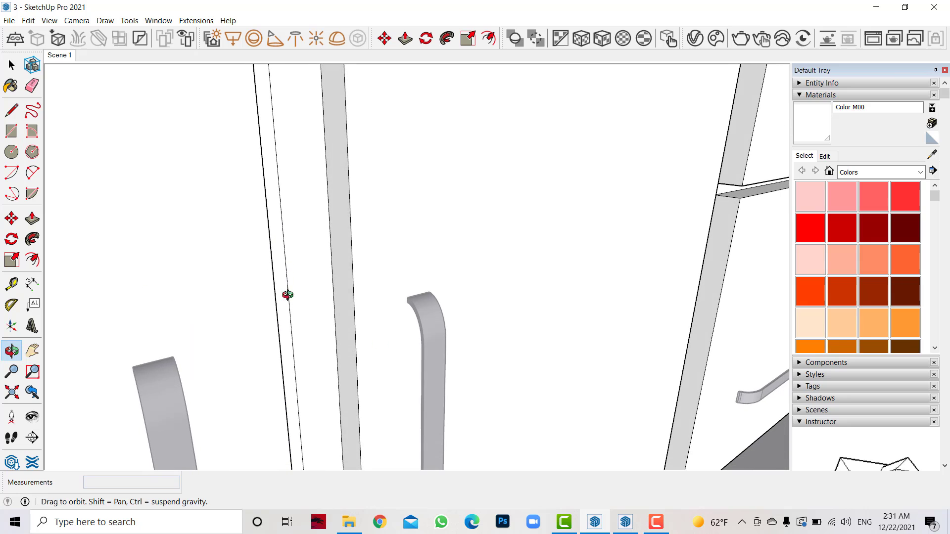
Step: Pull the thin vertical strip face out 0.01 m and orbit around the cabinets
key("space")
left_click(338, 187)
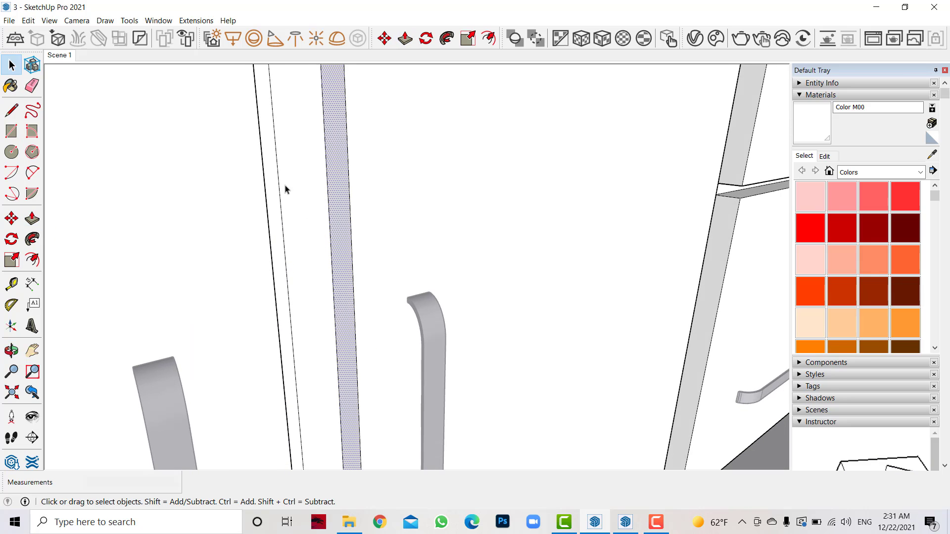
key("p")
left_click(343, 223)
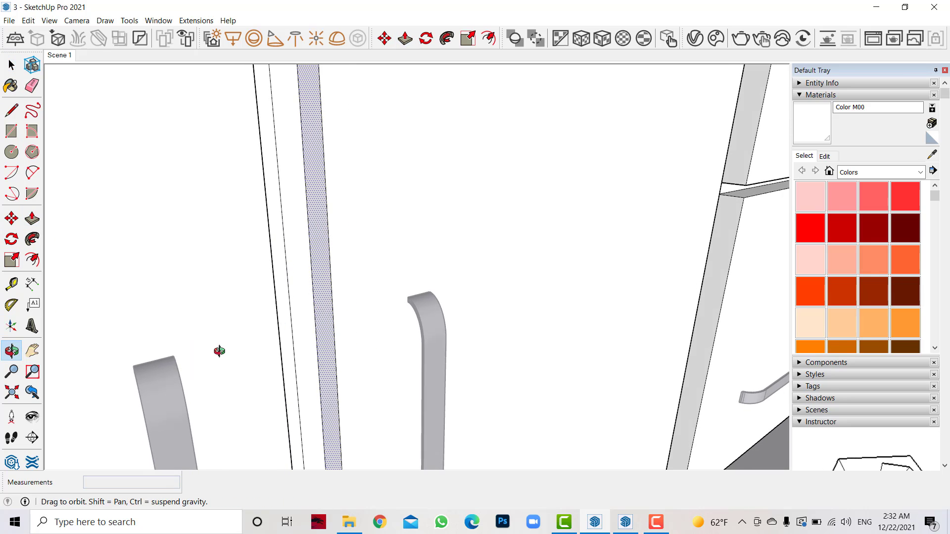
mouse_move(216, 350)
middle_mouse_down()
mouse_move(278, 322)
mouse_move(453, 350)
middle_mouse_up()
scroll(453, 351, "down", 3)
Step: Copy a door handle over beside the angled corner base cabinet
scroll(424, 346, "down", 3)
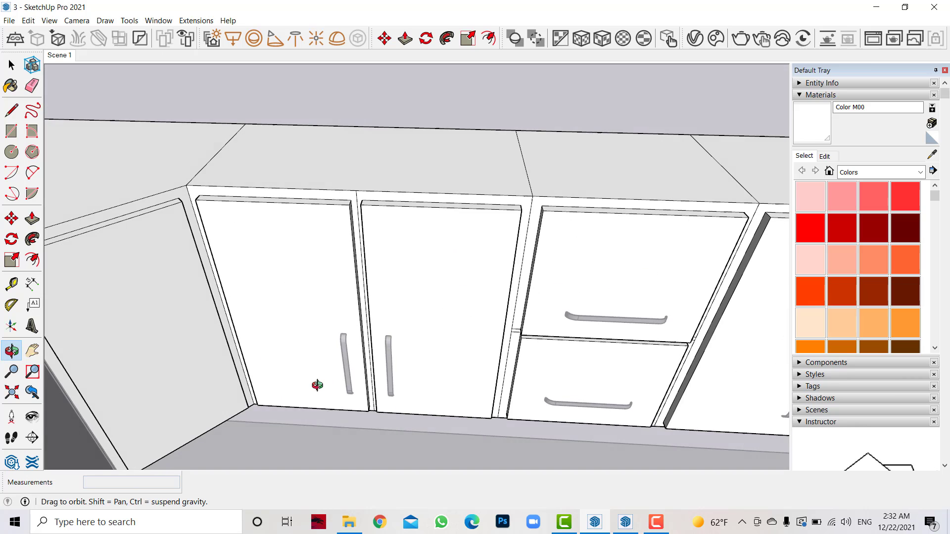
scroll(316, 384, "down", 3)
scroll(365, 318, "down", 2)
mouse_move(331, 296)
middle_mouse_down()
mouse_move(103, 112)
mouse_move(616, 319)
middle_mouse_up()
key("space")
left_click(8, 223)
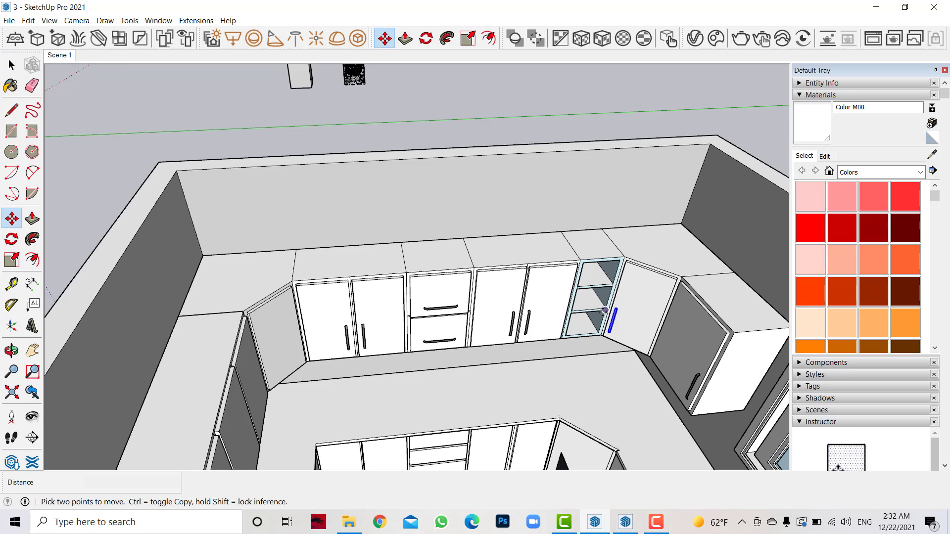
left_click(619, 309, "ctrl")
scroll(495, 332, "up", 3)
scroll(296, 351, "up", 3)
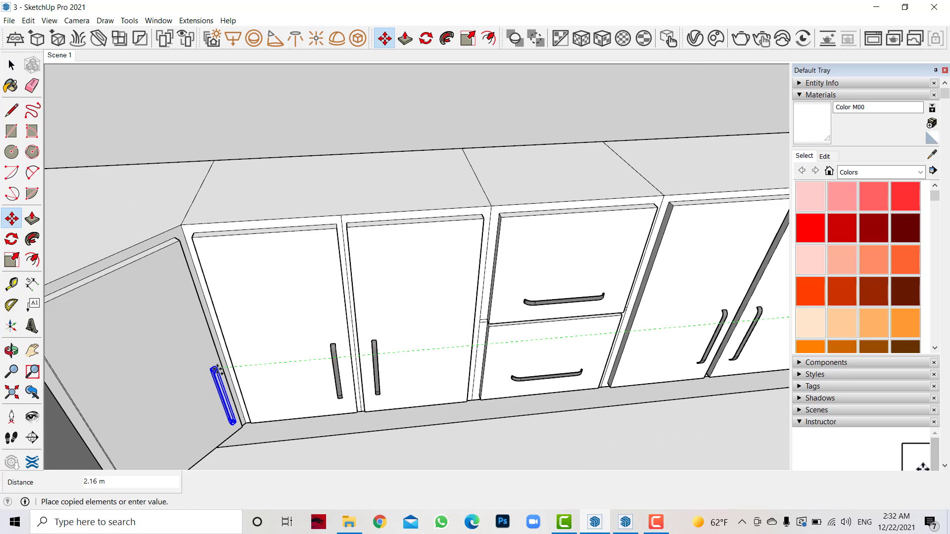
left_click(217, 370)
Step: Move the handle copy onto the corner cabinet's side edge
scroll(352, 365, "down", 3)
scroll(356, 312, "up", 5)
scroll(341, 277, "up", 2)
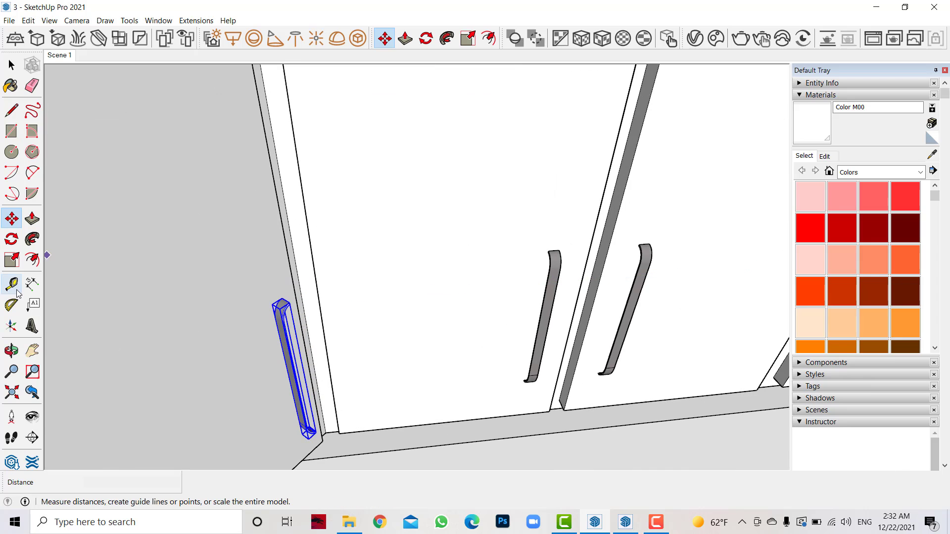
scroll(292, 289, "down", 2)
left_click(317, 302)
scroll(347, 287, "down", 5)
scroll(265, 236, "up", 3)
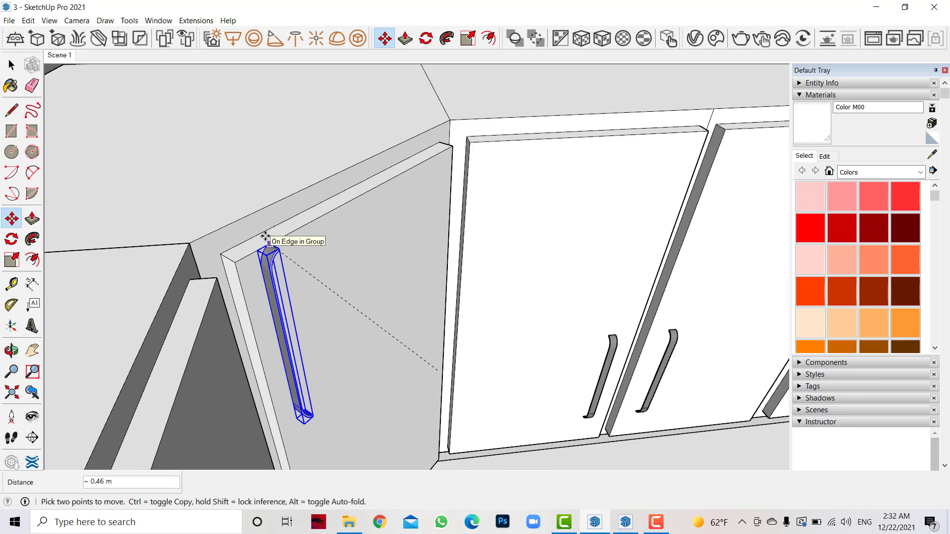
left_click(266, 236)
scroll(266, 237, "up", 2)
Step: Rotate the handle 90° about the cabinet's top edge so it lies against the door
key("q")
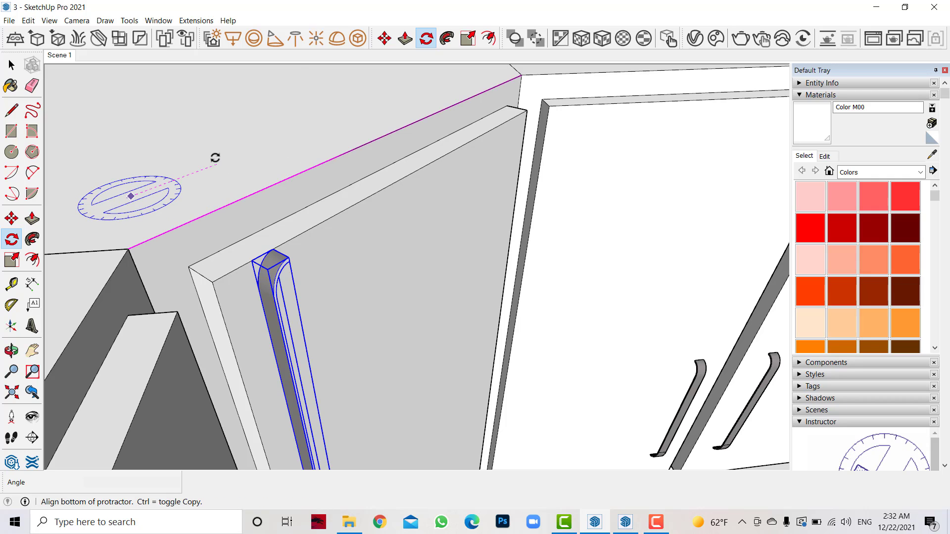
left_click_drag(310, 170, 215, 163)
type("0")
key("Return")
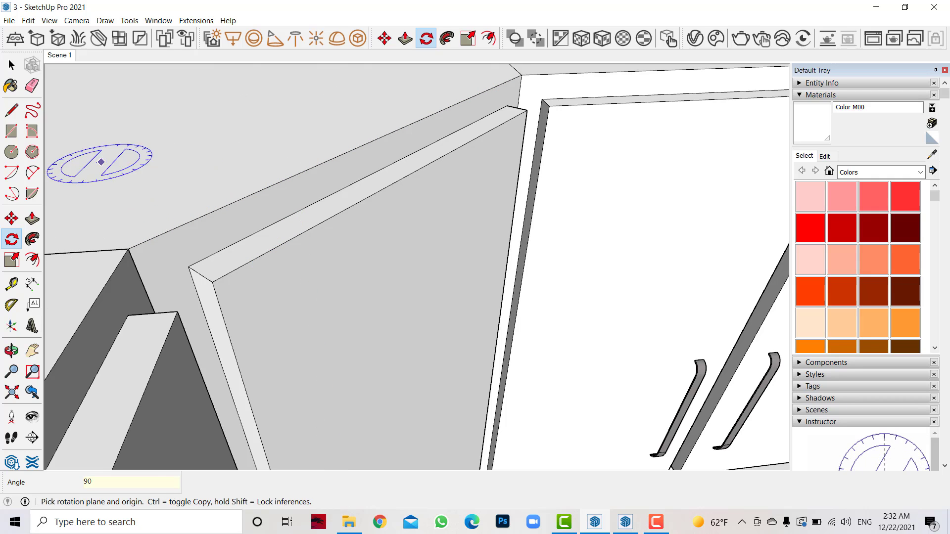
key("m")
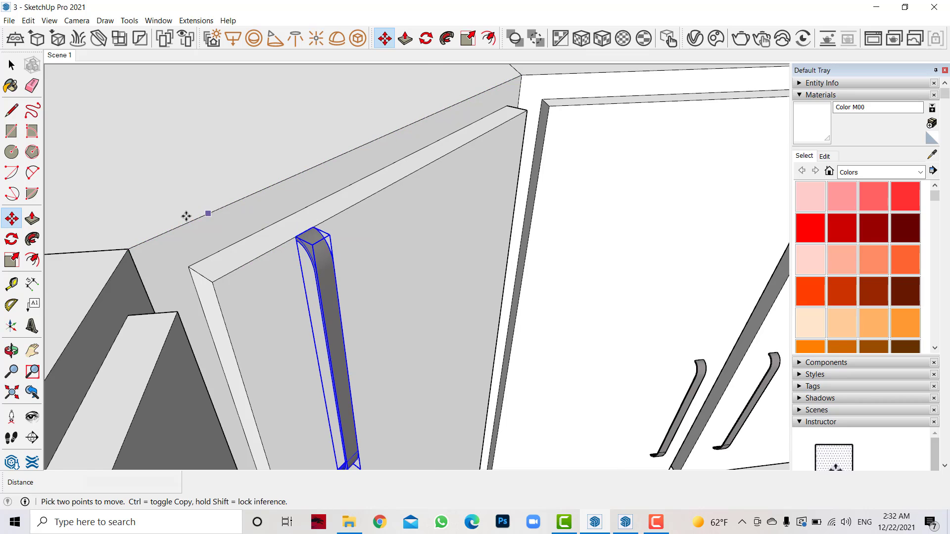
scroll(277, 246, "down", 5)
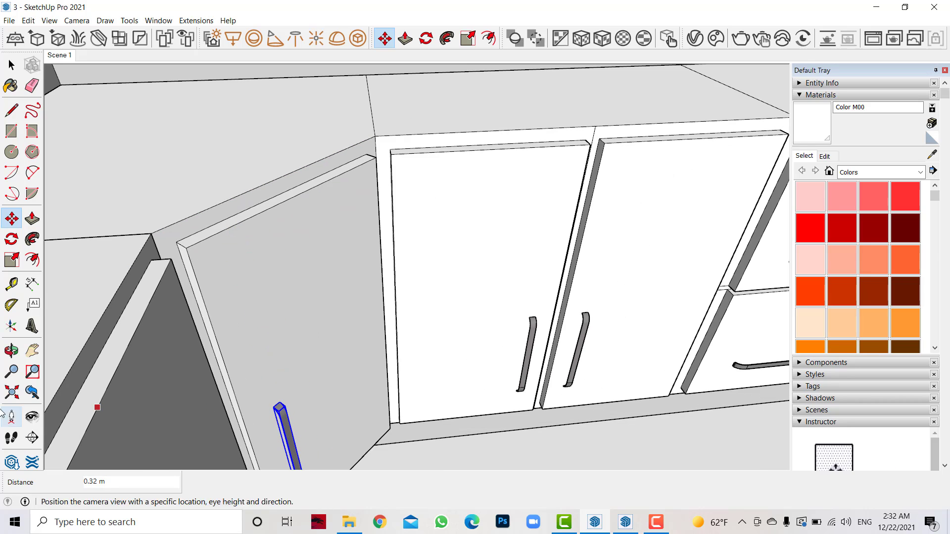
Step: Slide the corner door's handle along the red axis toward the door's outer edge
left_click(12, 350)
mouse_move(99, 347)
left_mouse_down()
mouse_move(191, 271)
mouse_move(261, 343)
left_mouse_up()
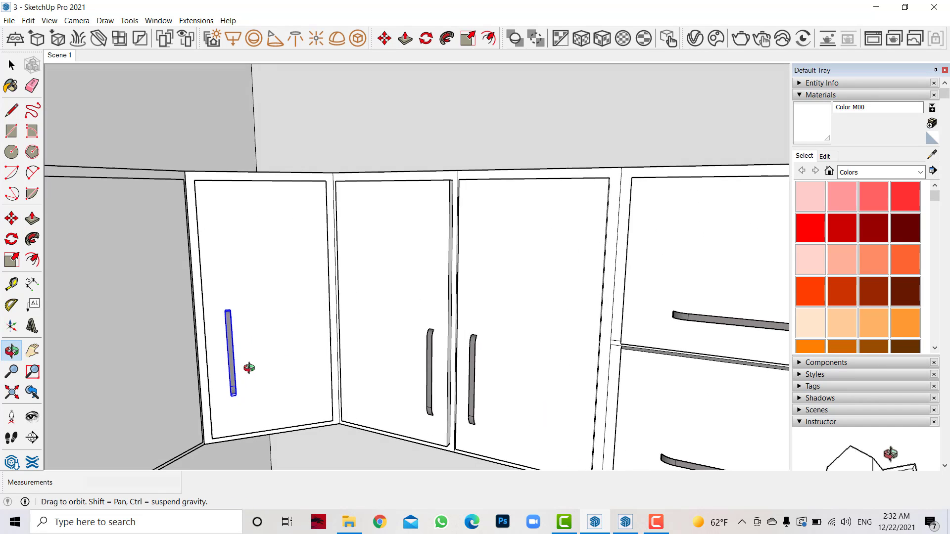
scroll(242, 396, "up", 3)
scroll(225, 405, "up", 2)
key("m")
left_click(320, 198)
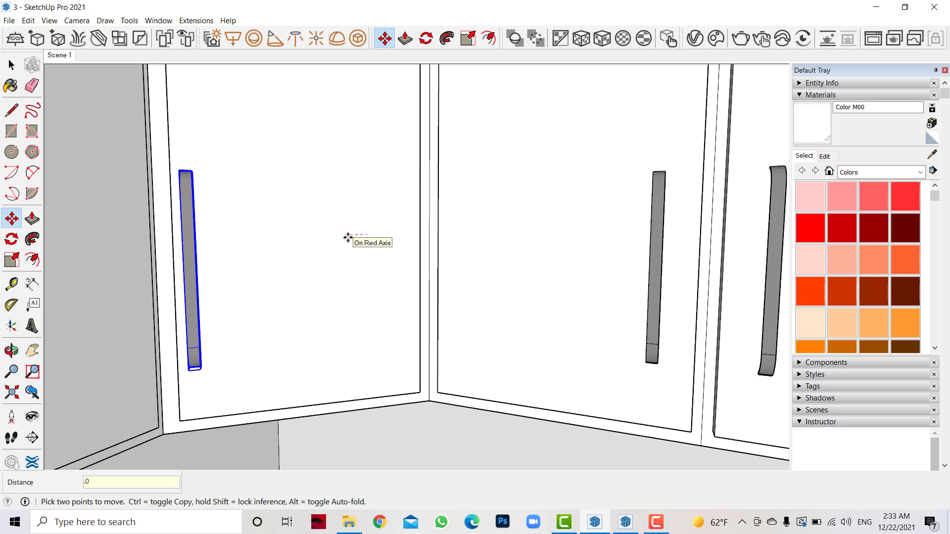
left_click(369, 239)
Step: Orbit to look down on the corner cabinets and check the handle
scroll(447, 312, "down", 3)
key("o")
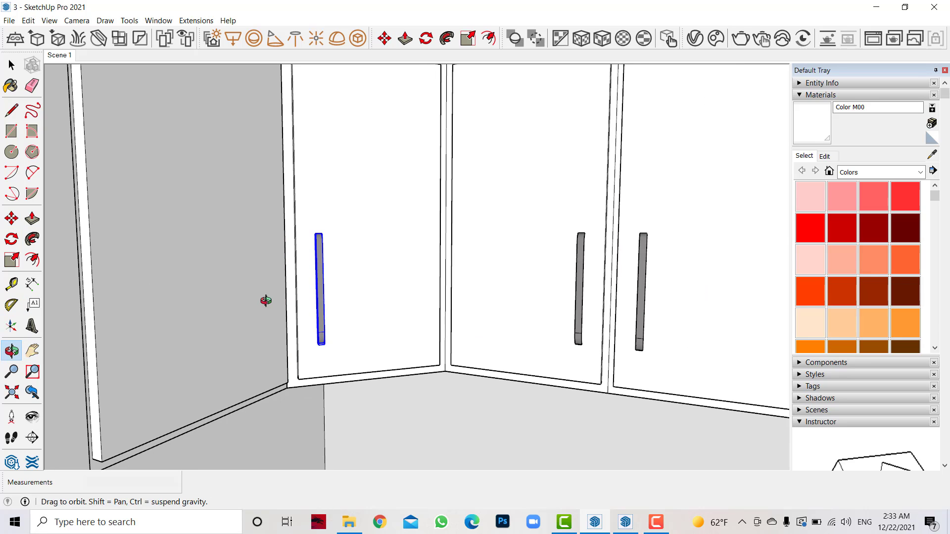
left_click_drag(264, 301, 341, 318)
scroll(475, 325, "down", 5)
scroll(479, 331, "down", 2)
scroll(430, 339, "down", 2)
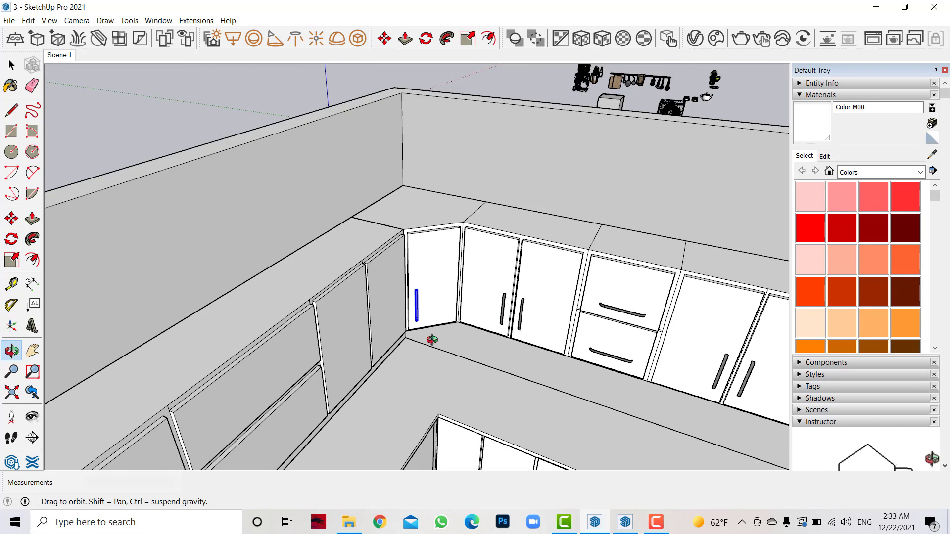
left_click(11, 65)
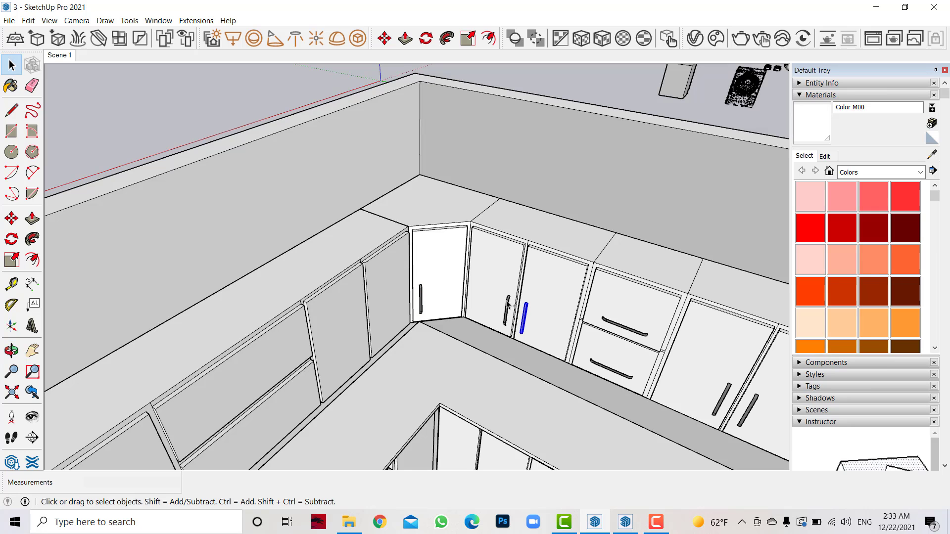
Step: Copy the door handle twice with a Ctrl-Move beside the corner door
left_click(10, 219)
key("ctrl")
left_click(528, 303)
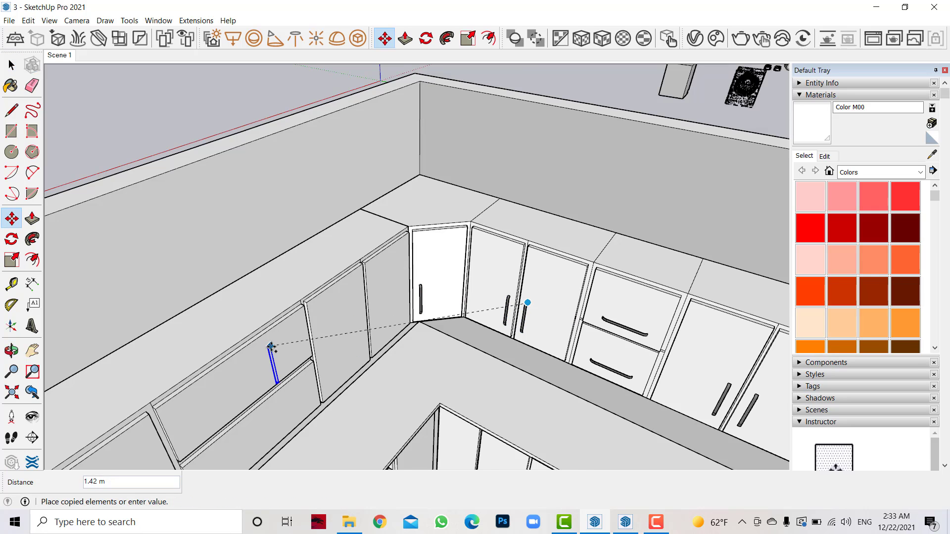
scroll(269, 360, "up", 2)
scroll(455, 386, "up", 2)
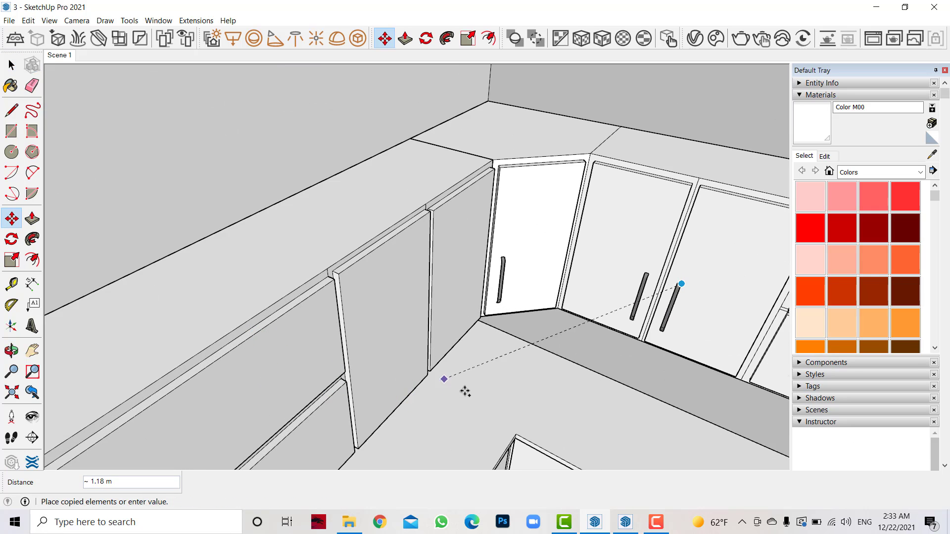
left_click(339, 242)
left_click(305, 231)
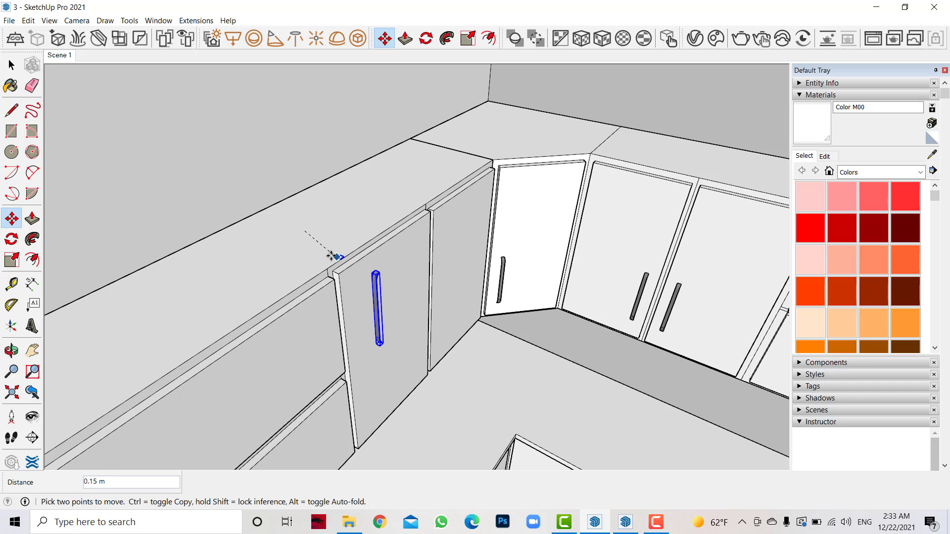
key("ctrl")
scroll(339, 229, "up", 3)
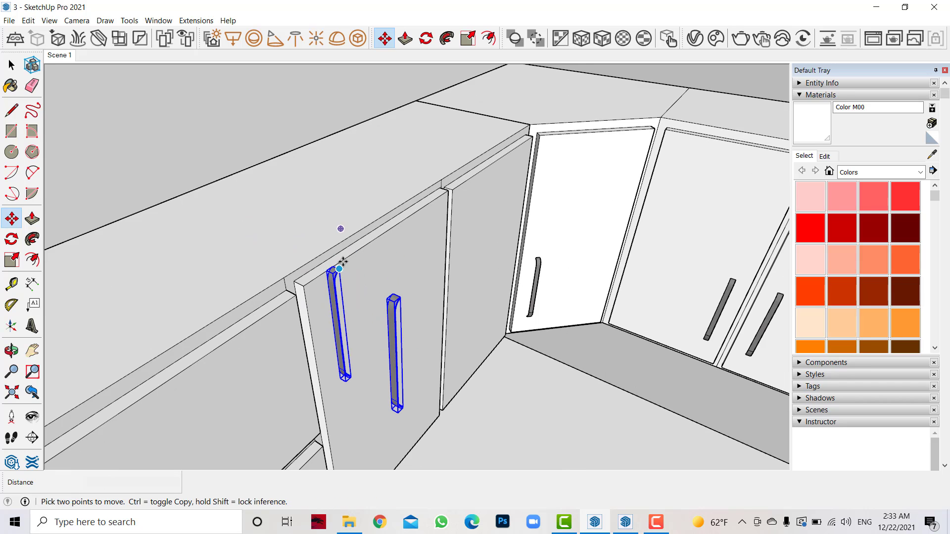
Step: Rotate the two handle copies 90° so they stand upright
left_click(11, 239)
left_click(276, 245)
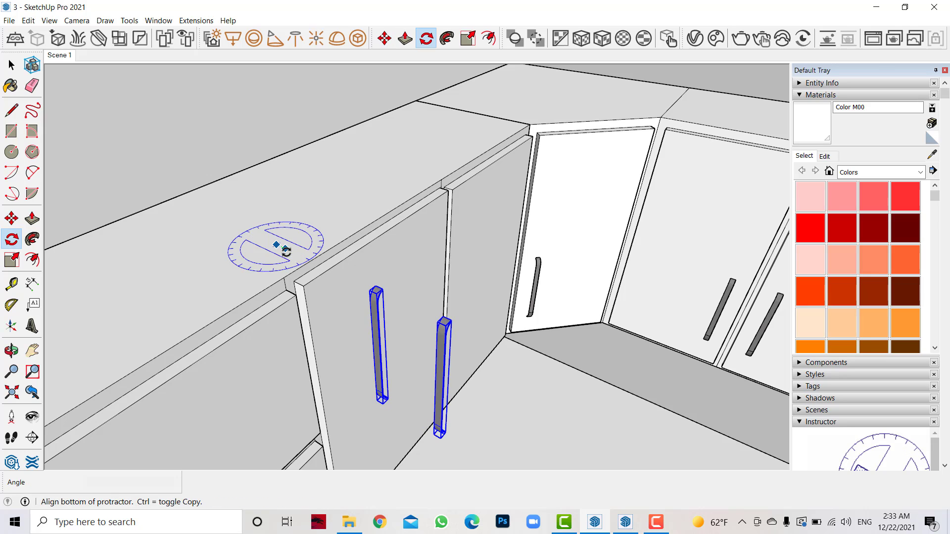
left_click(295, 254)
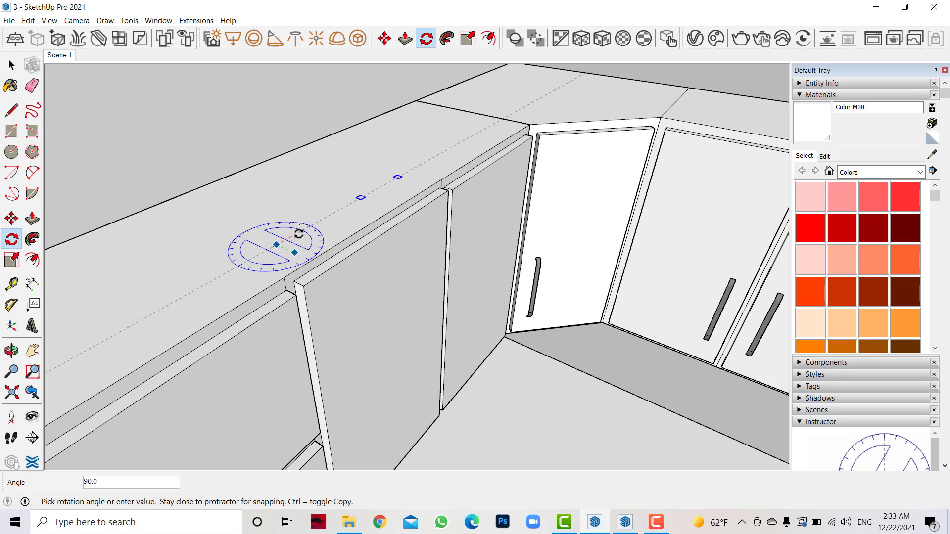
left_click(299, 234)
Step: Move the upright handles onto the two door fronts
left_click(12, 218)
left_click(393, 205)
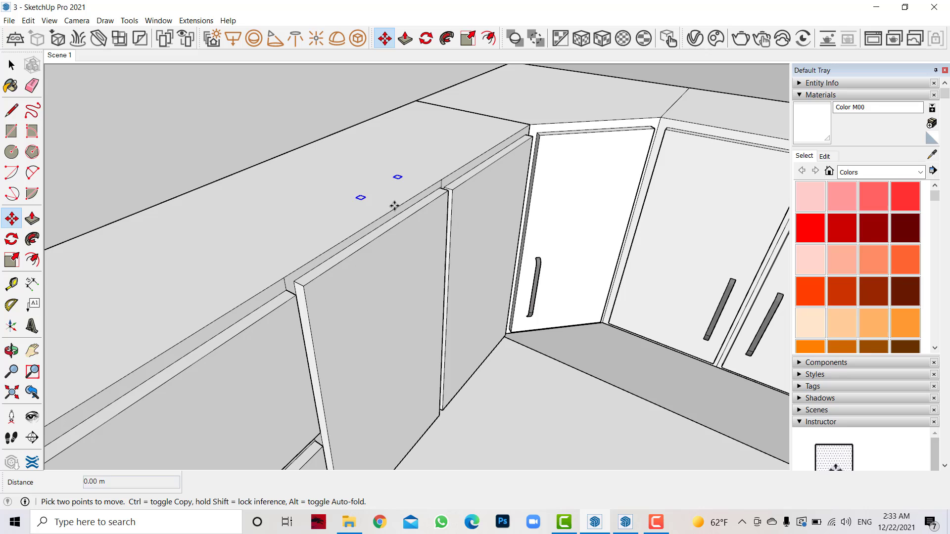
left_click(420, 213)
scroll(431, 212, "up", 2)
scroll(373, 220, "up", 3)
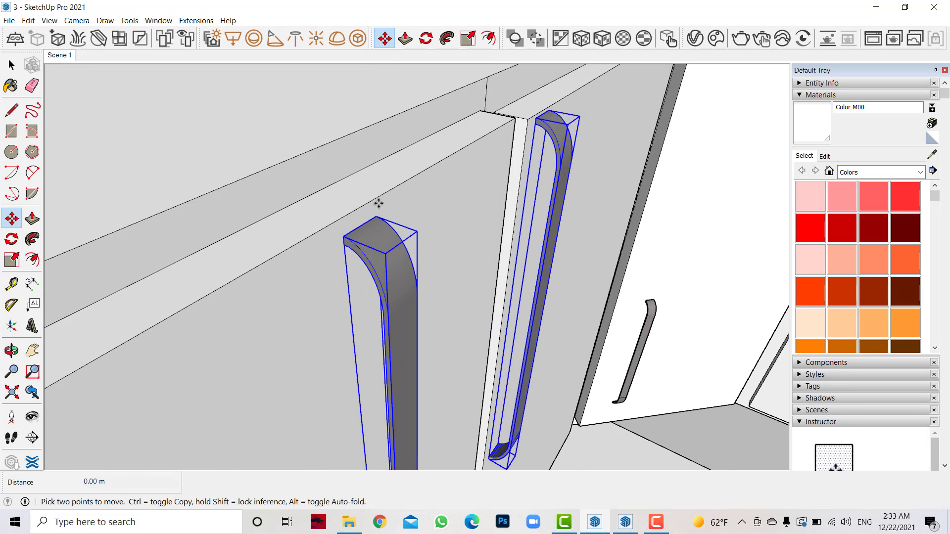
Step: Orbit to inspect the handle tops and adjust their placement
left_click(11, 350)
left_click_drag(376, 277, 323, 290)
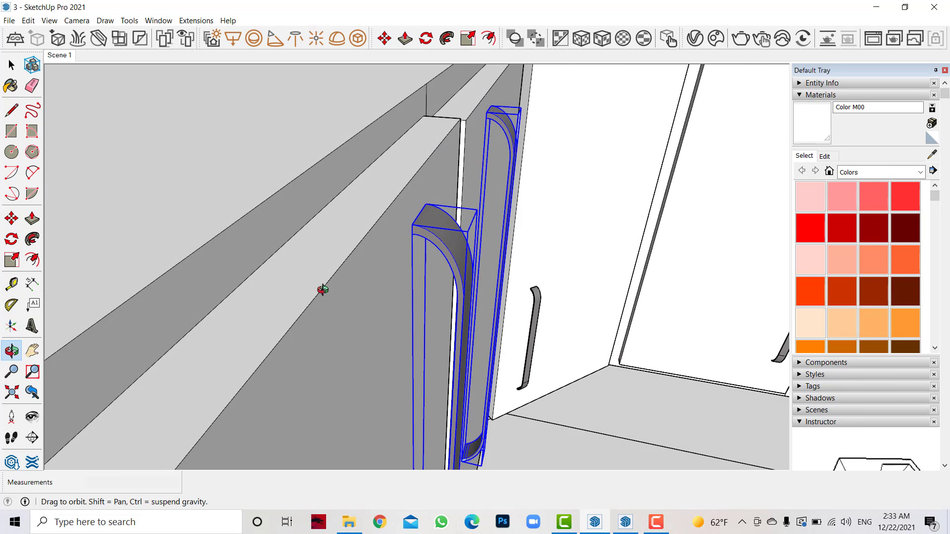
left_click(11, 219)
left_click(413, 225)
left_click(303, 313)
Step: Slide the handle pair lower so it sits level with the corner handle
key("o")
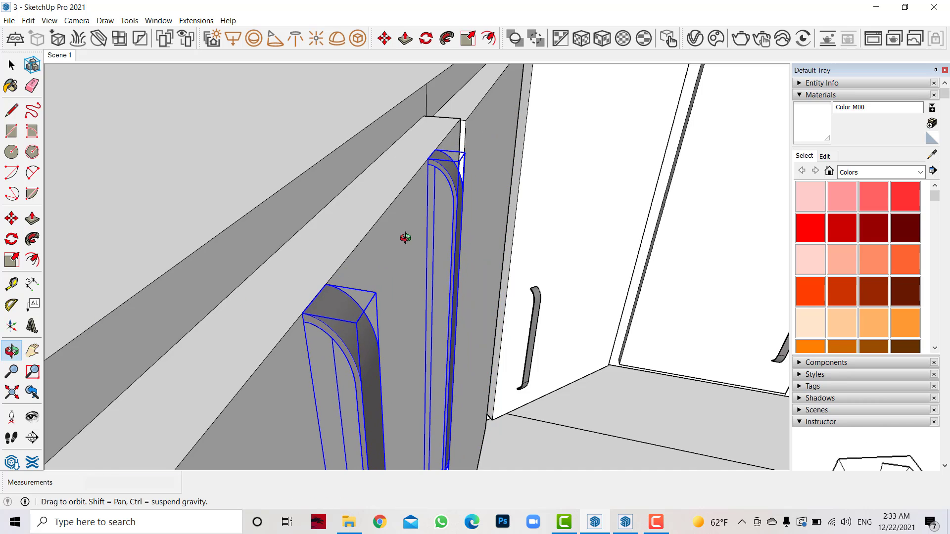
mouse_move(405, 238)
left_mouse_down()
mouse_move(149, 201)
mouse_move(438, 233)
left_mouse_up()
left_click(12, 218)
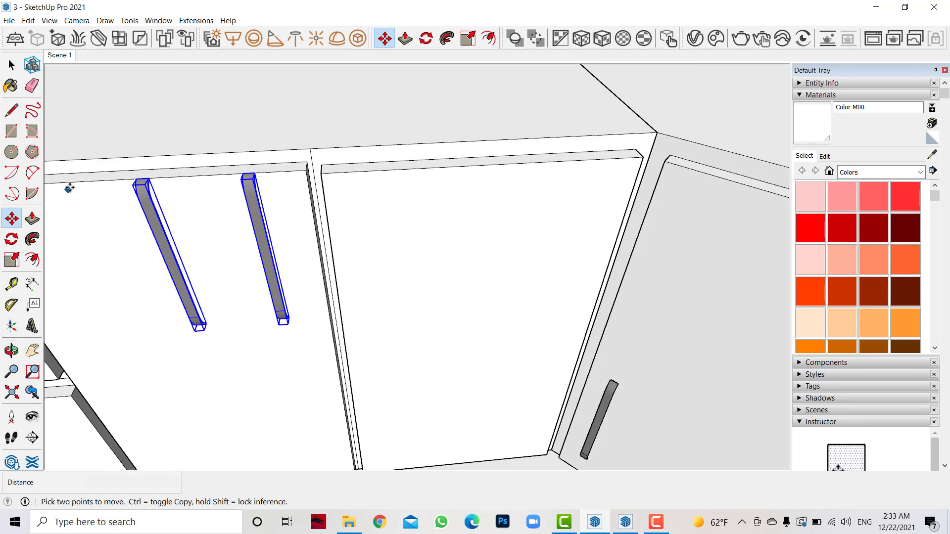
left_click(70, 186)
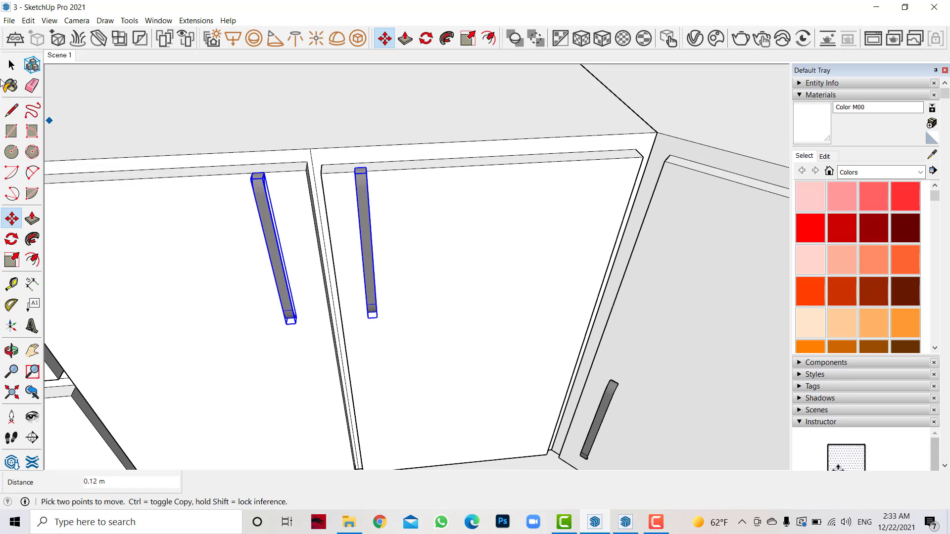
scroll(441, 272, "down", 2)
scroll(455, 337, "down", 2)
scroll(450, 355, "down", 2)
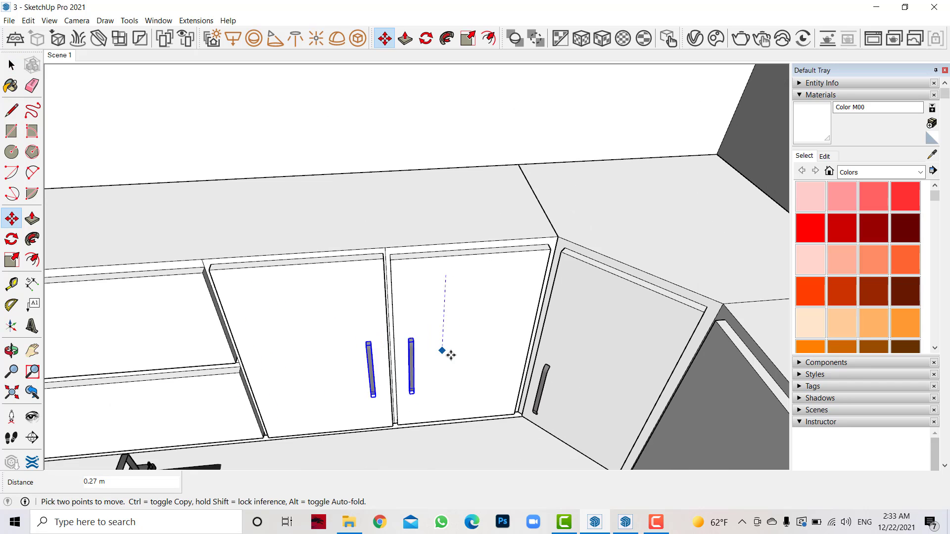
scroll(418, 206, "up", 2)
Step: Cancel the handle move and Push/Pull the door's top edge face without changing it
scroll(406, 223, "up", 2)
key("space")
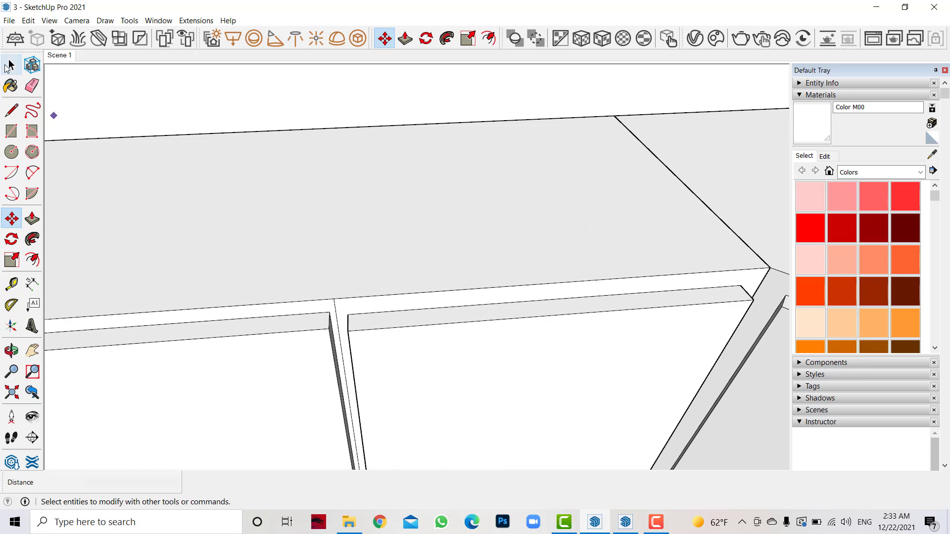
left_click(386, 328)
key("p")
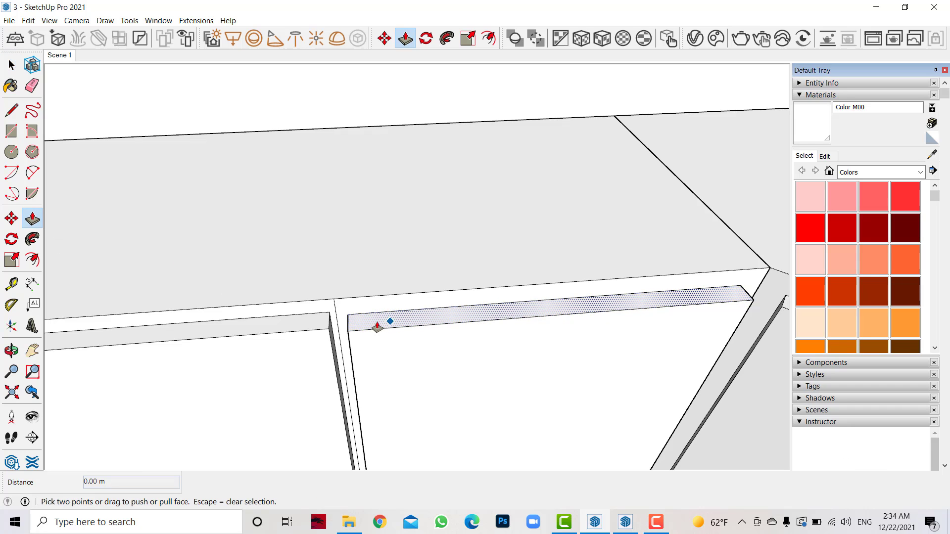
left_click(354, 331)
left_click(313, 325)
scroll(526, 361, "down", 3)
scroll(431, 237, "down", 2)
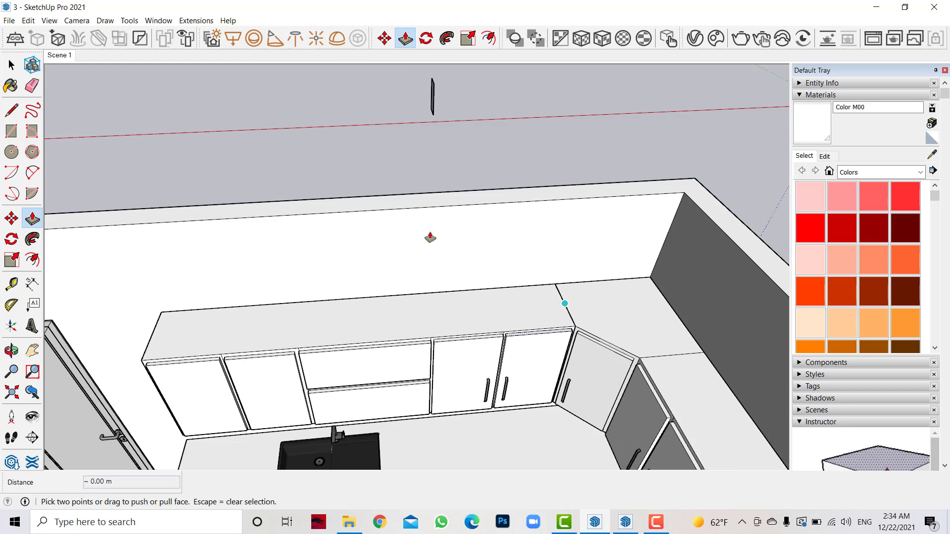
left_click(11, 65)
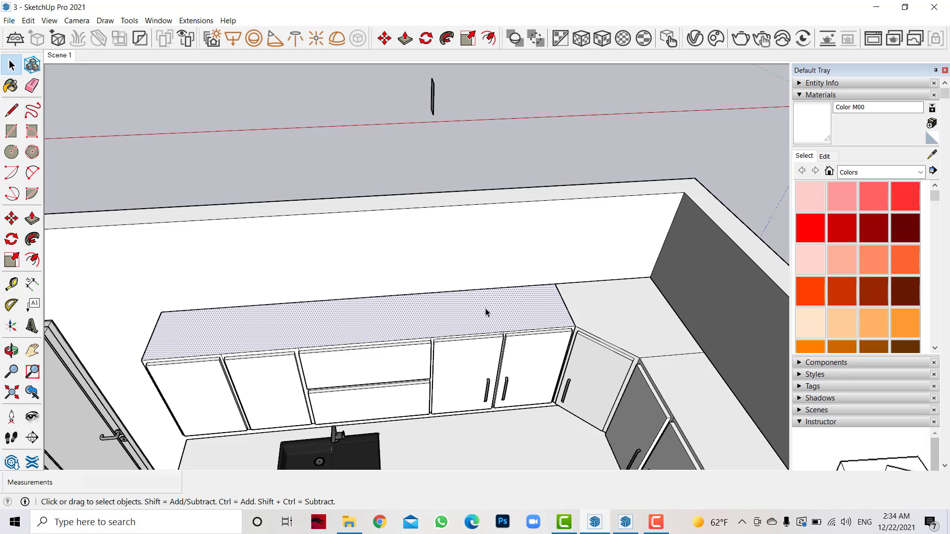
Step: Group the back cabinet run, including the top panel, then open the new group
left_click(391, 333)
right_click(391, 332)
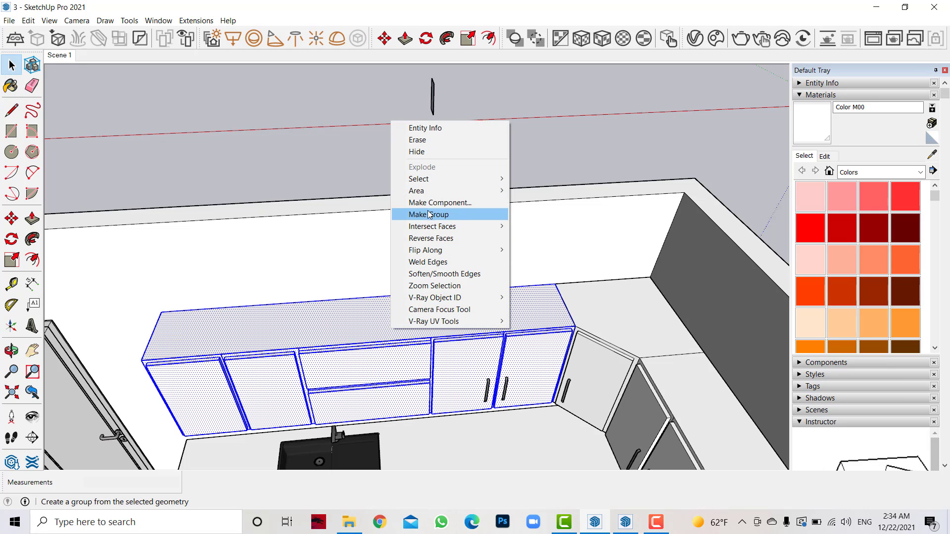
left_click(456, 212)
left_click(541, 149)
left_click(491, 395)
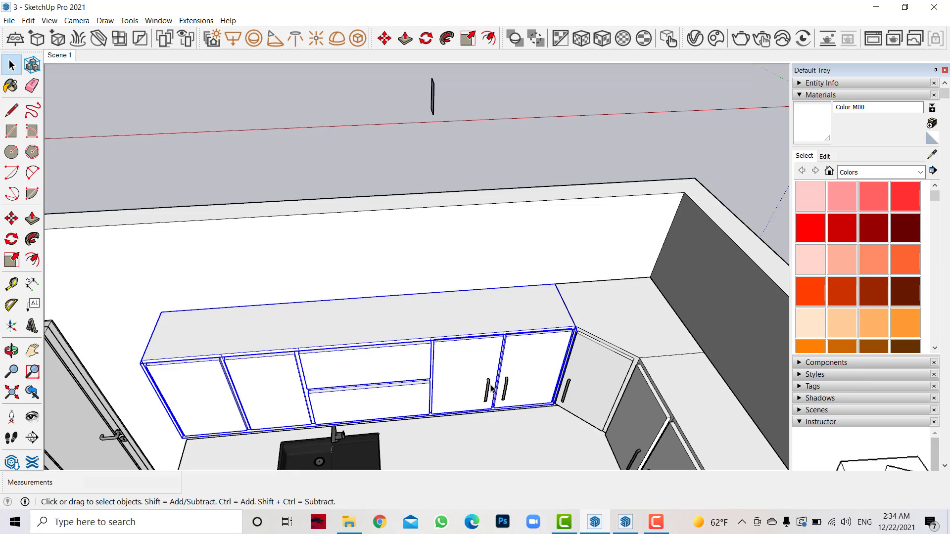
double_click(491, 390)
Step: Copy the handle pair onto the two left cabinet doors
scroll(697, 351, "down", 3)
scroll(697, 351, "up", 3)
scroll(445, 396, "up", 3)
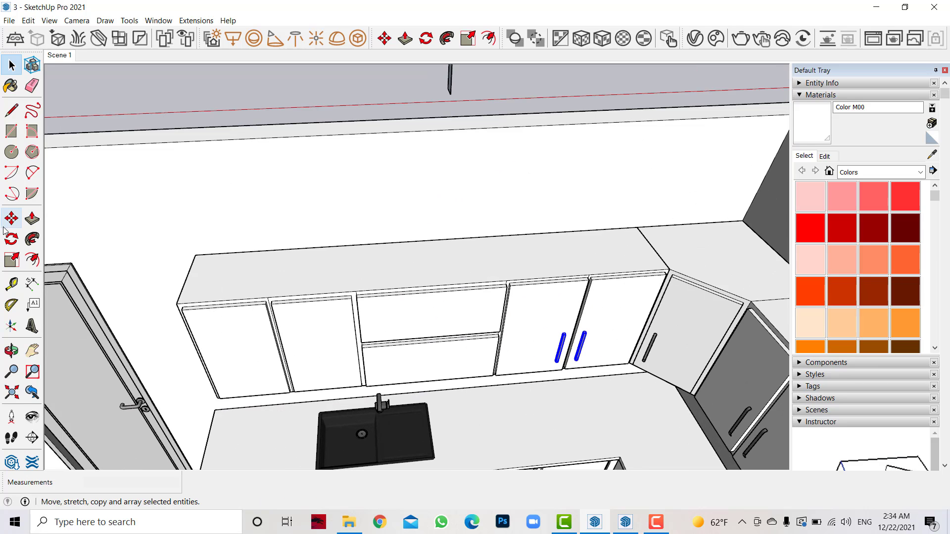
left_click(11, 219)
left_click(585, 332)
key("ctrl")
scroll(294, 363, "up", 3)
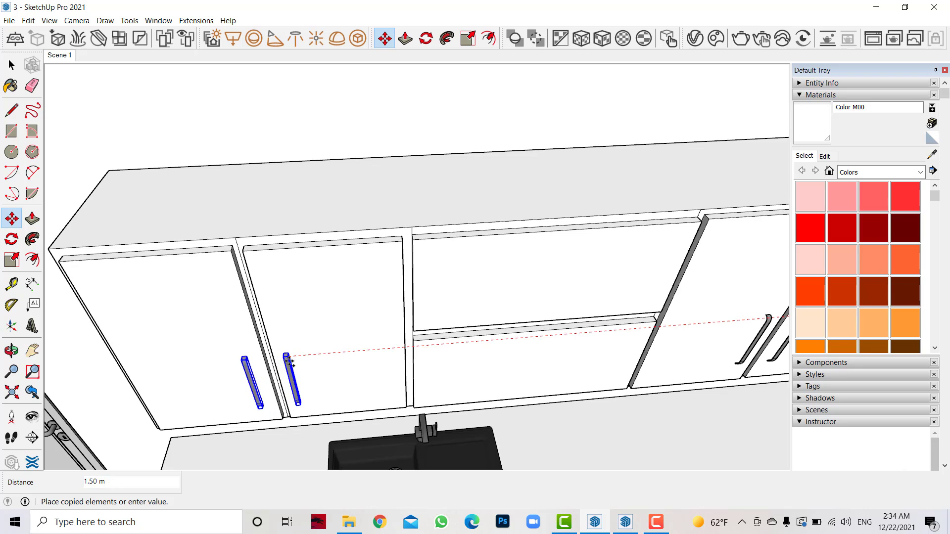
left_click(291, 360)
key("space")
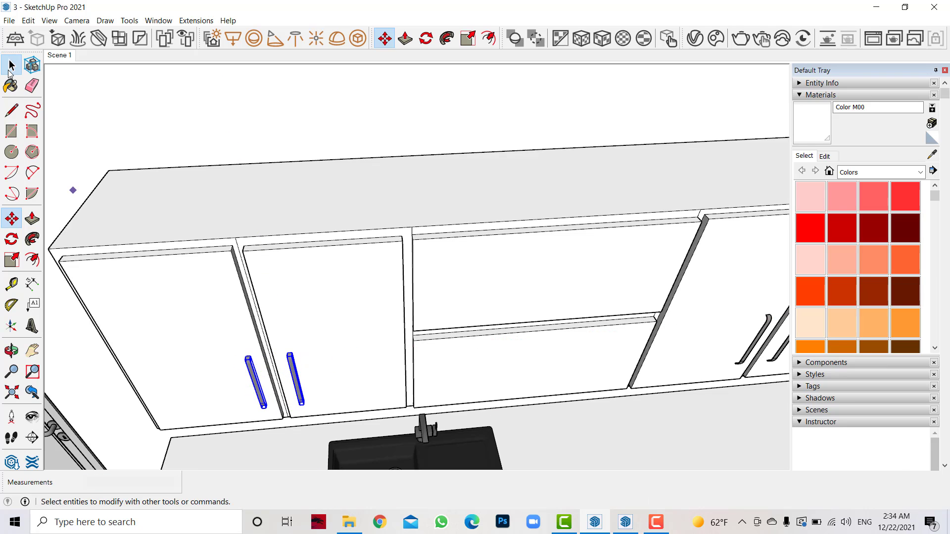
Step: Pick up a copy of the right cabinet's handle to move toward the centre drawer
scroll(259, 259, "up", 3)
scroll(654, 328, "down", 4)
left_click(712, 320)
scroll(739, 323, "up", 2)
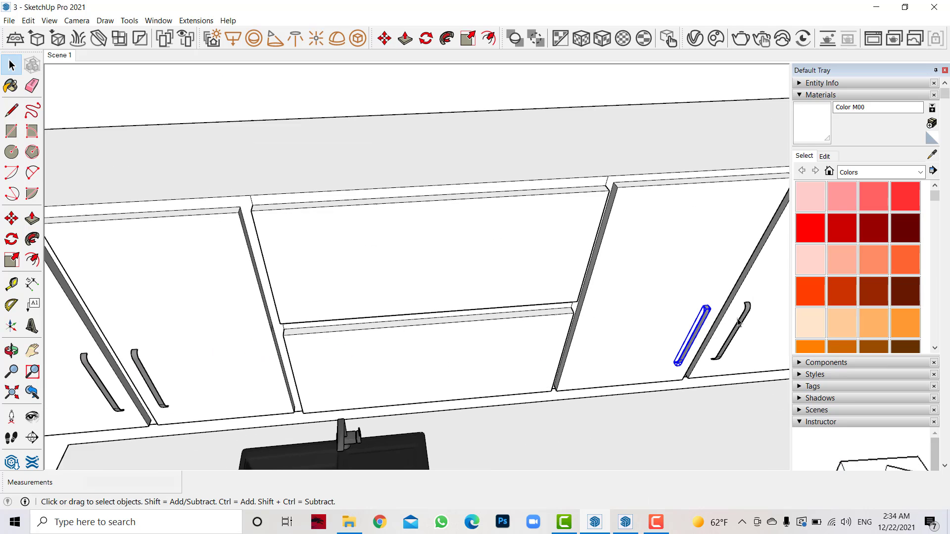
left_click(11, 218)
left_click(701, 303)
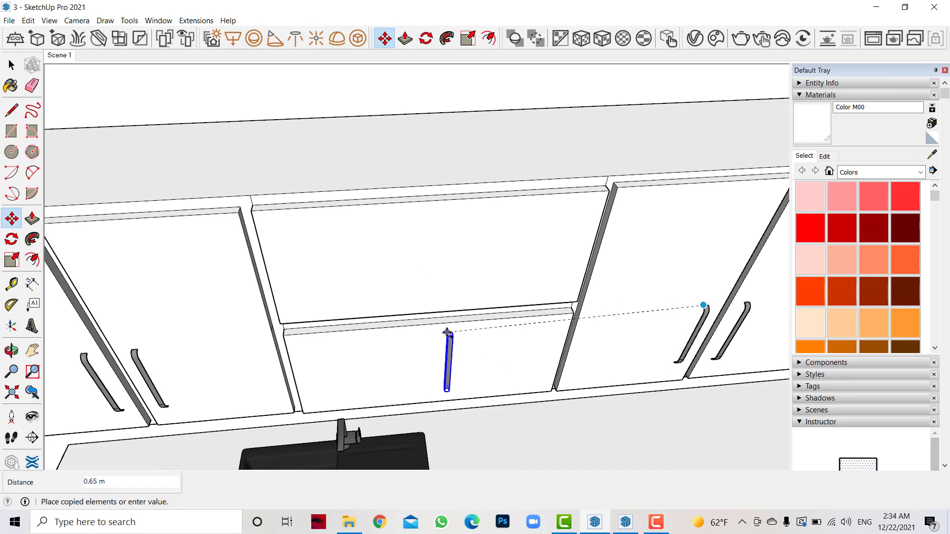
scroll(421, 330, "up", 2)
Step: Place the handle copy on the centre drawer and rotate it 90° to lie horizontal
left_click(421, 328)
key("q")
left_click(369, 402)
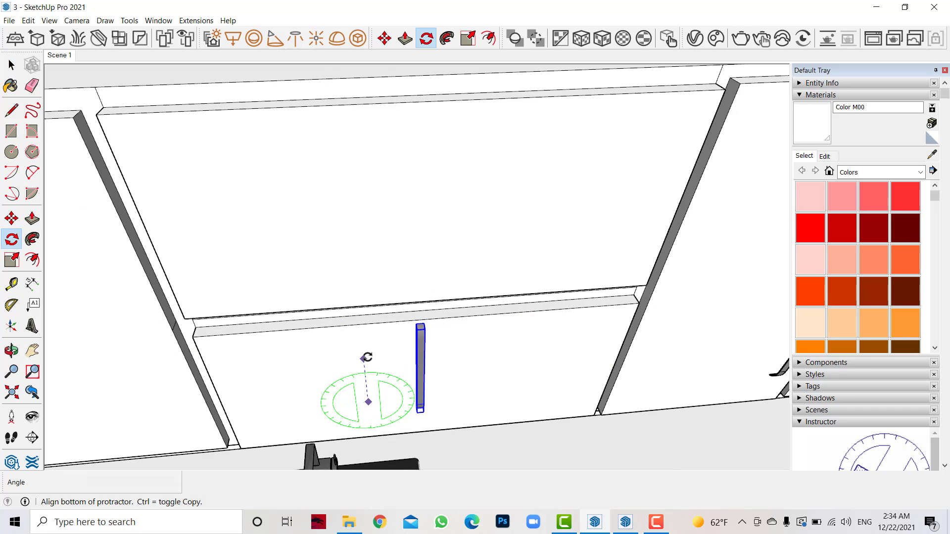
left_click(362, 350)
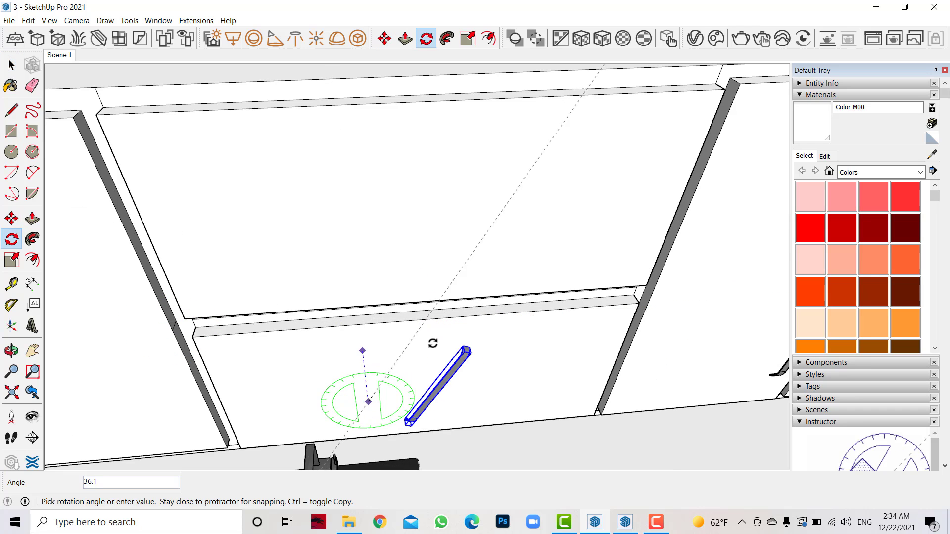
type("9")
left_click(549, 400)
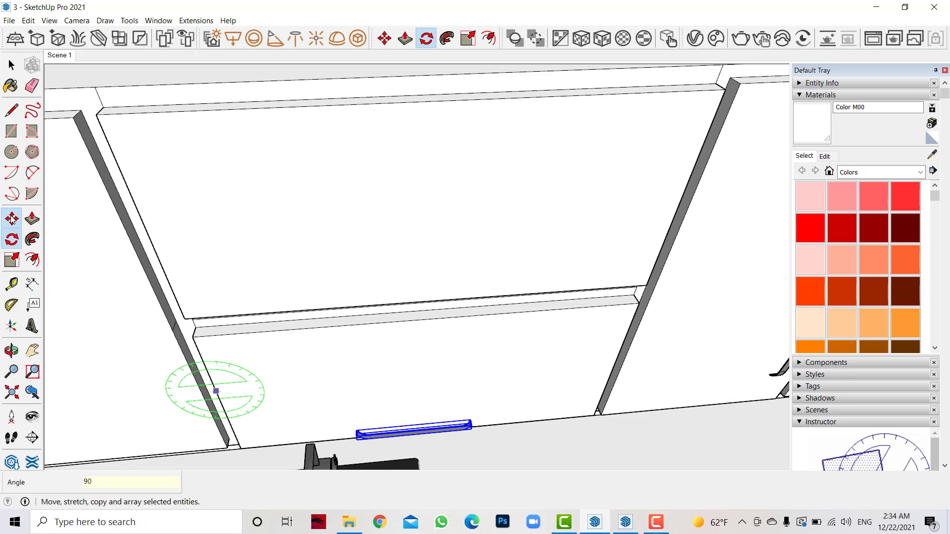
left_click(11, 219)
left_click(532, 391)
left_click(539, 355)
Step: From a front view, move the horizontal handle lower on the drawer front
key("o")
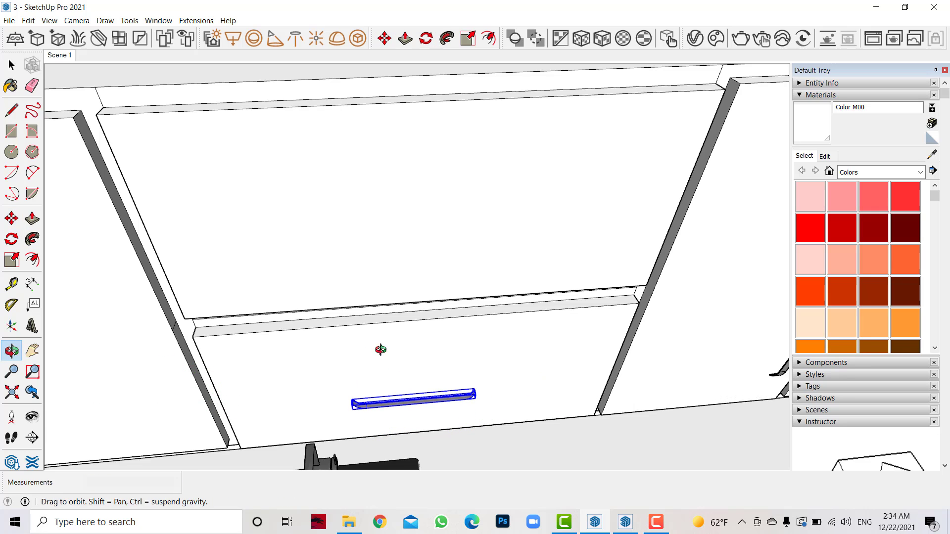
mouse_move(381, 350)
left_mouse_down()
mouse_move(308, 246)
mouse_move(422, 266)
left_mouse_up()
key("m")
left_click(493, 272)
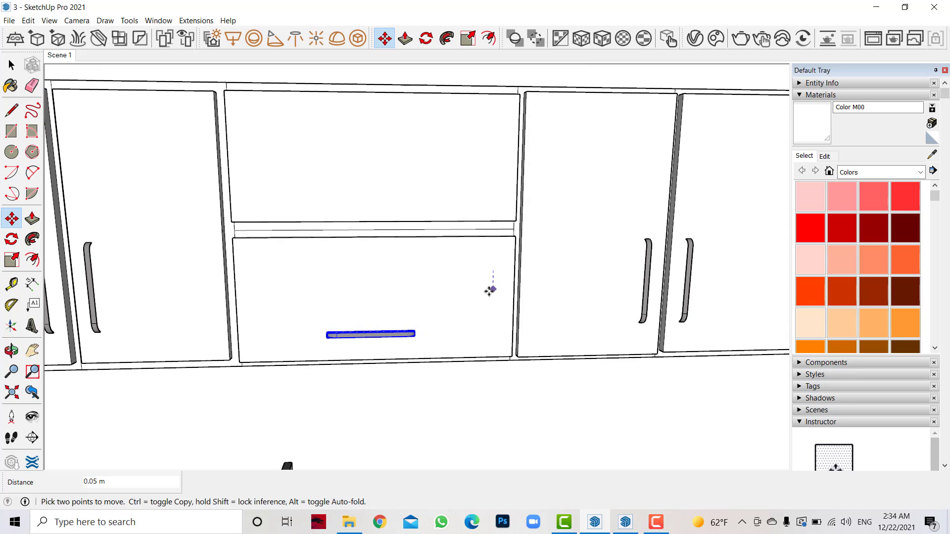
left_click(481, 261)
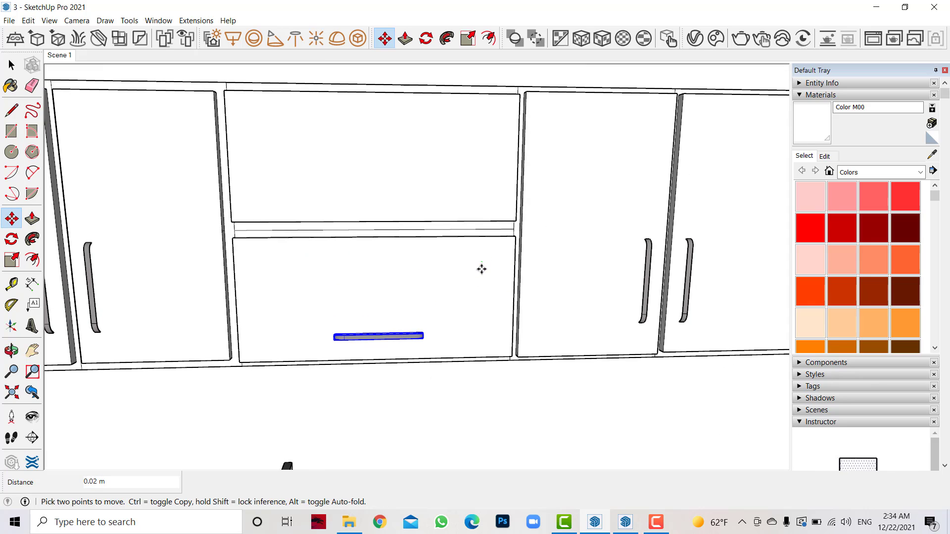
left_click(11, 350)
mouse_move(478, 340)
left_mouse_down()
mouse_move(569, 393)
mouse_move(590, 373)
mouse_move(543, 375)
left_mouse_up()
Step: Position an upright handle on the angled corner wall-cabinet door, nudging it about 0.01 m
left_click(11, 223)
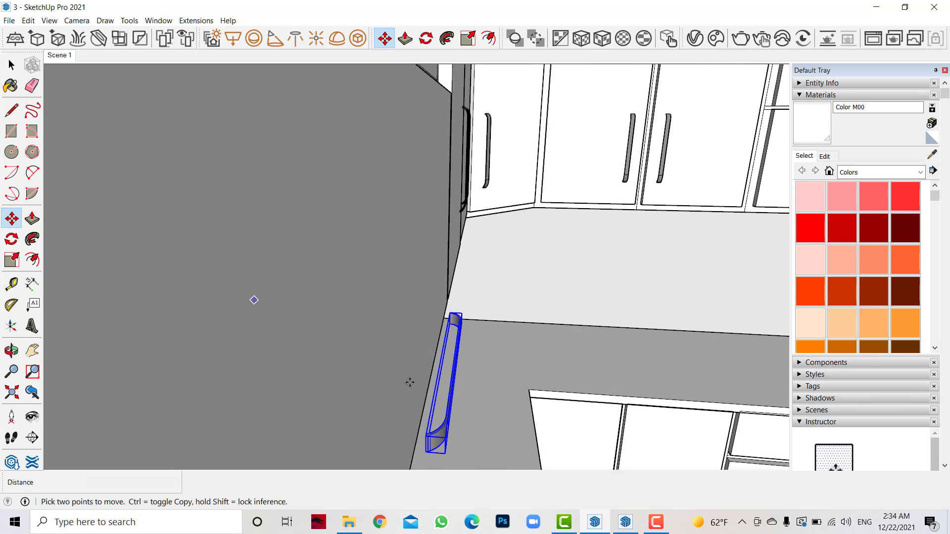
left_click(426, 433)
left_click(11, 351)
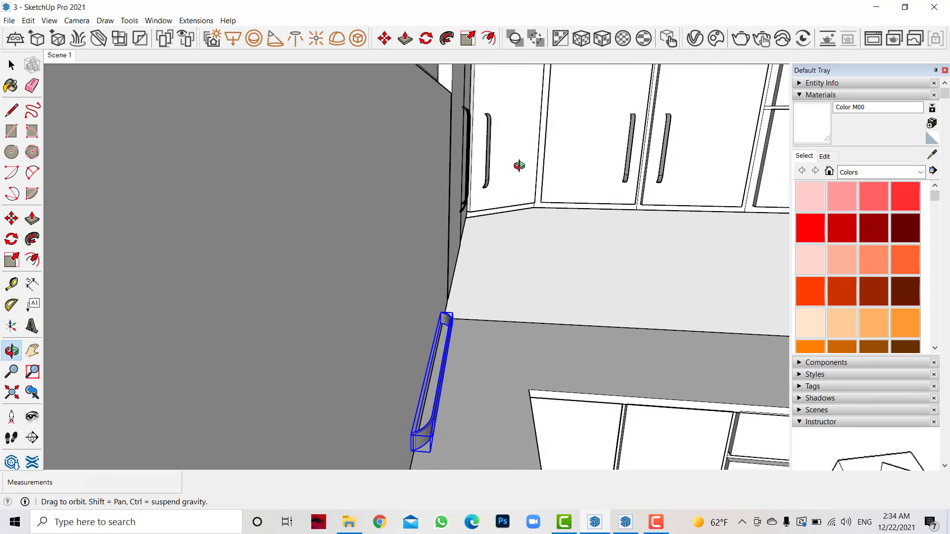
mouse_move(520, 166)
left_mouse_down()
mouse_move(520, 121)
mouse_move(496, 166)
mouse_move(272, 349)
mouse_move(286, 269)
mouse_move(191, 240)
left_mouse_up()
key("space")
left_click(426, 218)
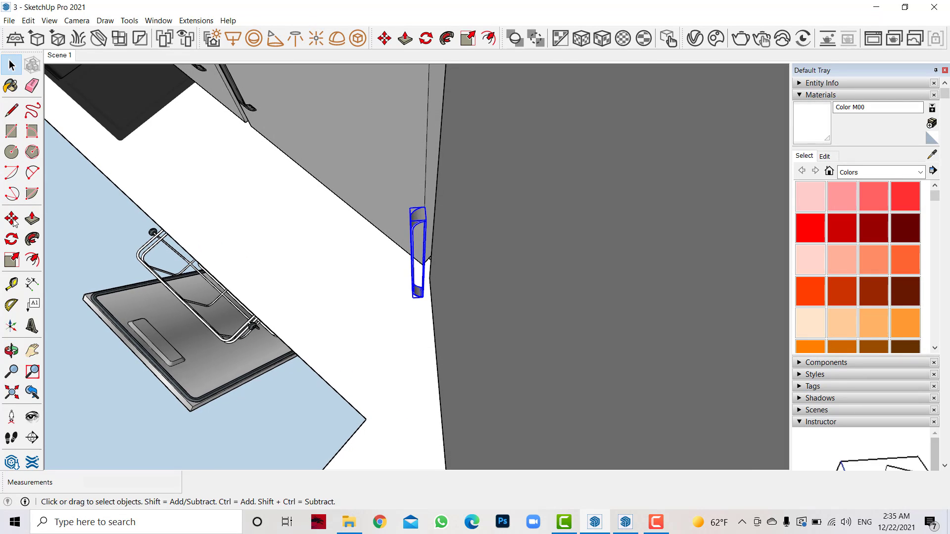
left_click(13, 222)
left_click(425, 207)
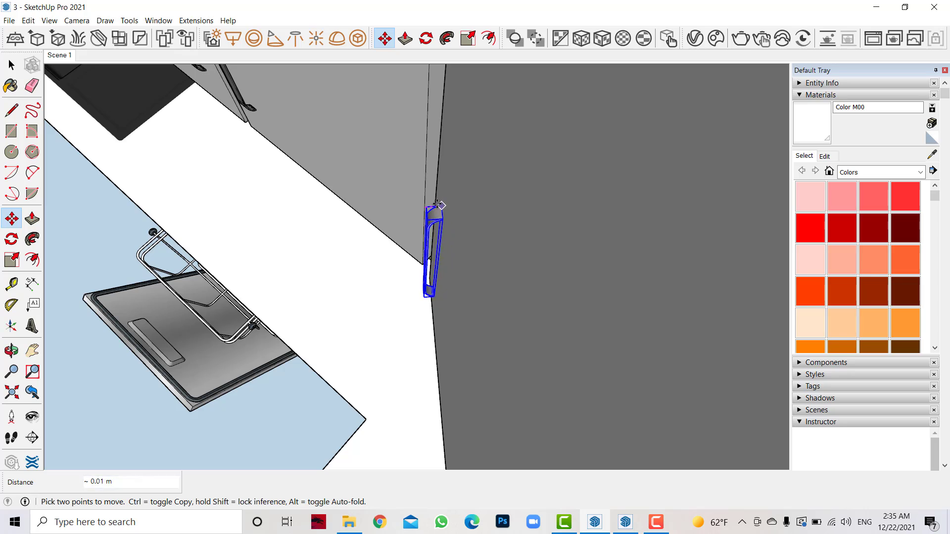
mouse_move(134, 287)
middle_mouse_down()
mouse_move(624, 249)
mouse_move(494, 424)
middle_mouse_up()
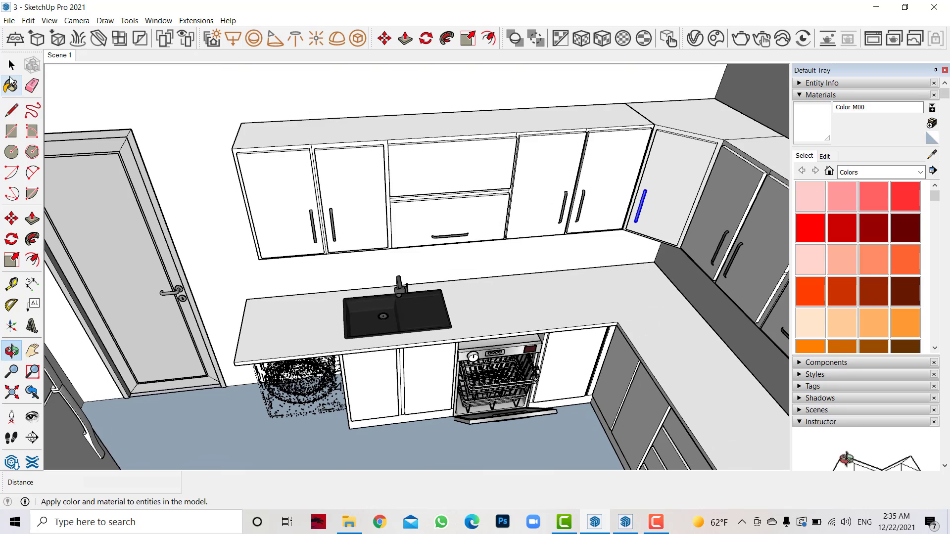
Step: Copy the pair of wall-cabinet handles onto the two doors under the sink
left_click(12, 64)
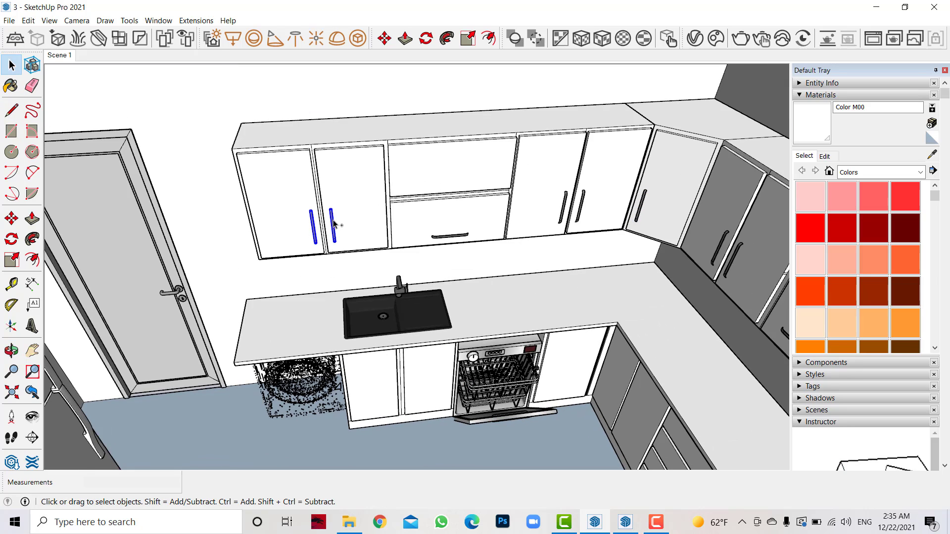
key("m")
key("ctrl")
left_click(311, 208)
scroll(402, 395, "up", 5)
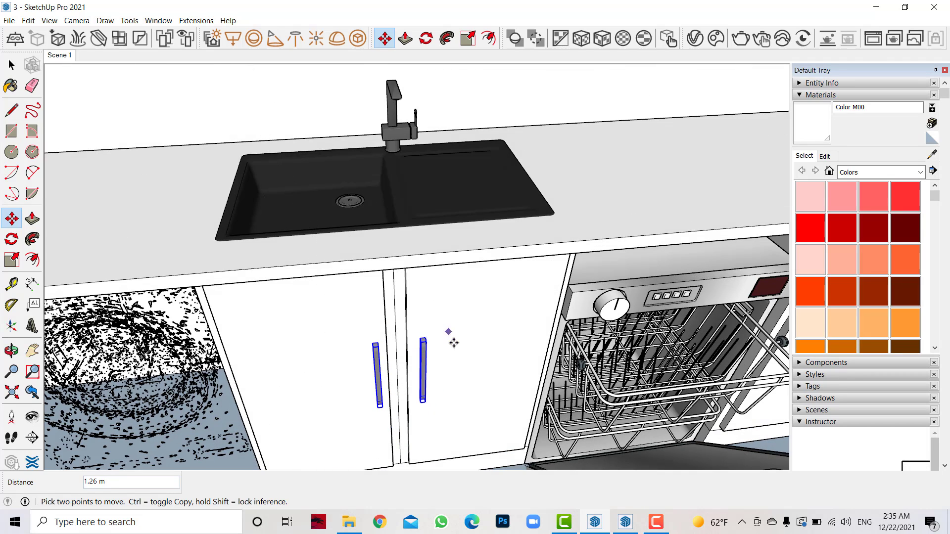
left_click(460, 380)
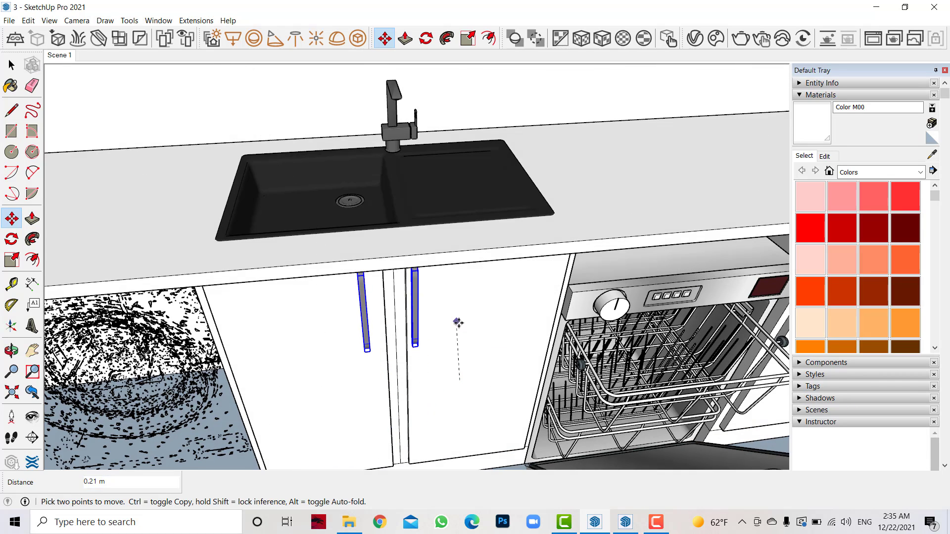
scroll(457, 337, "up", 3)
scroll(418, 300, "up", 2)
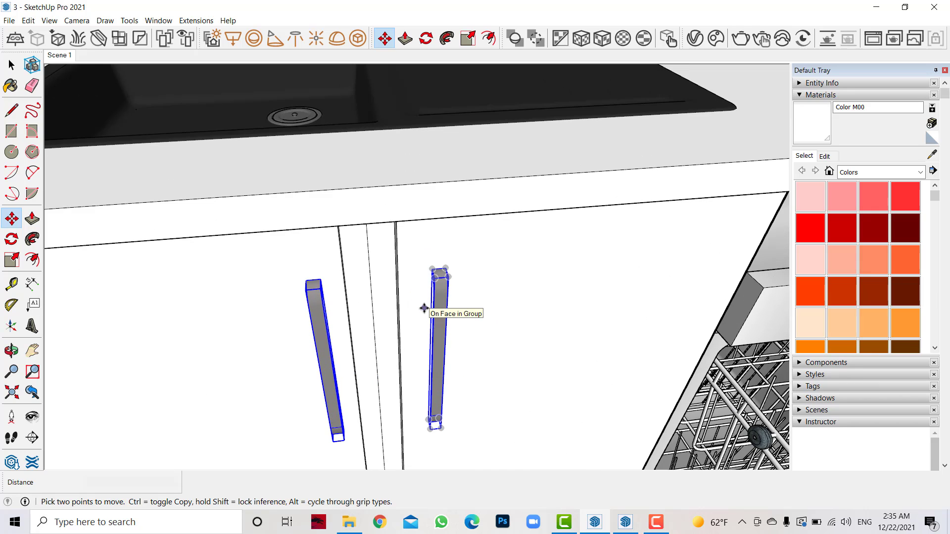
scroll(424, 308, "up", 2)
middle_click_drag(424, 308, 372, 281)
scroll(372, 282, "up", 3)
Step: Push/Pull the strip face between the two sink doors, checking it from below
left_click(11, 65)
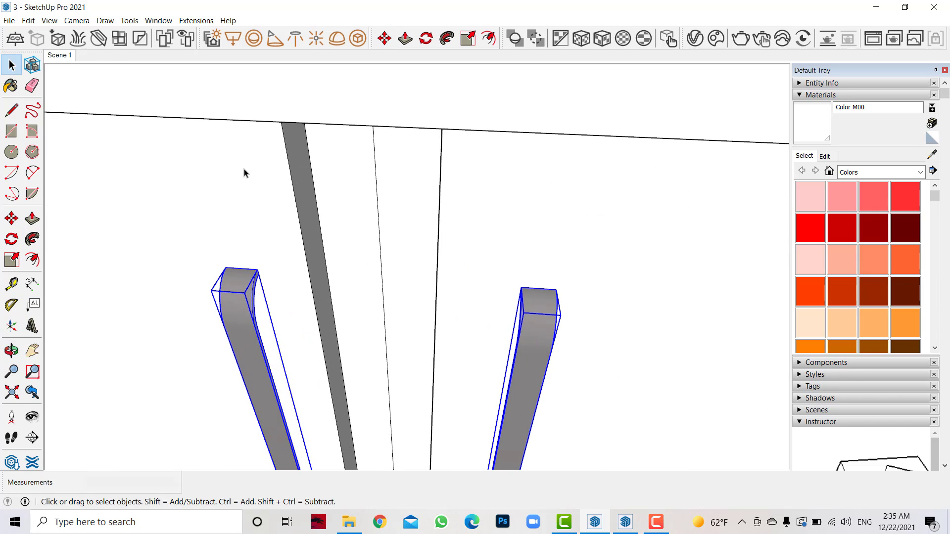
left_click(299, 191)
left_click(31, 219)
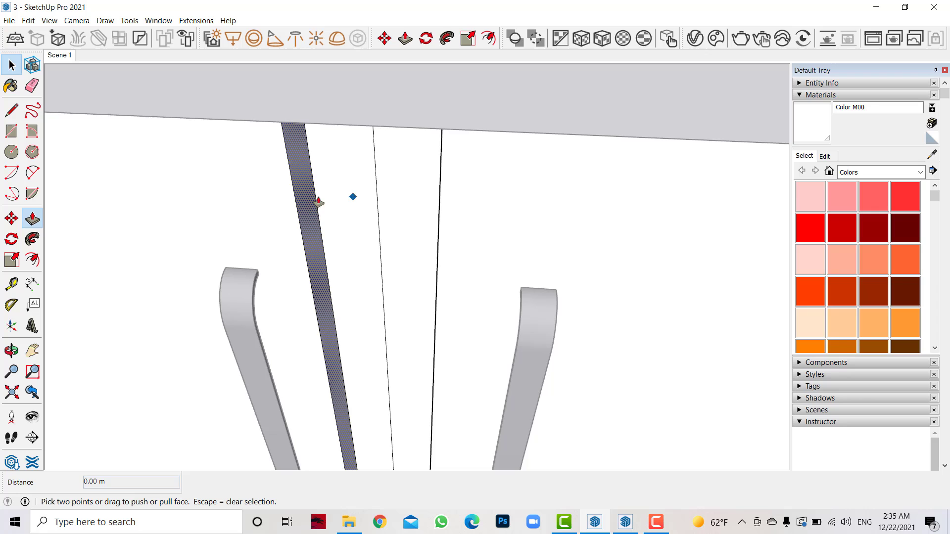
left_click(341, 209)
middle_click_drag(297, 321, 503, 263)
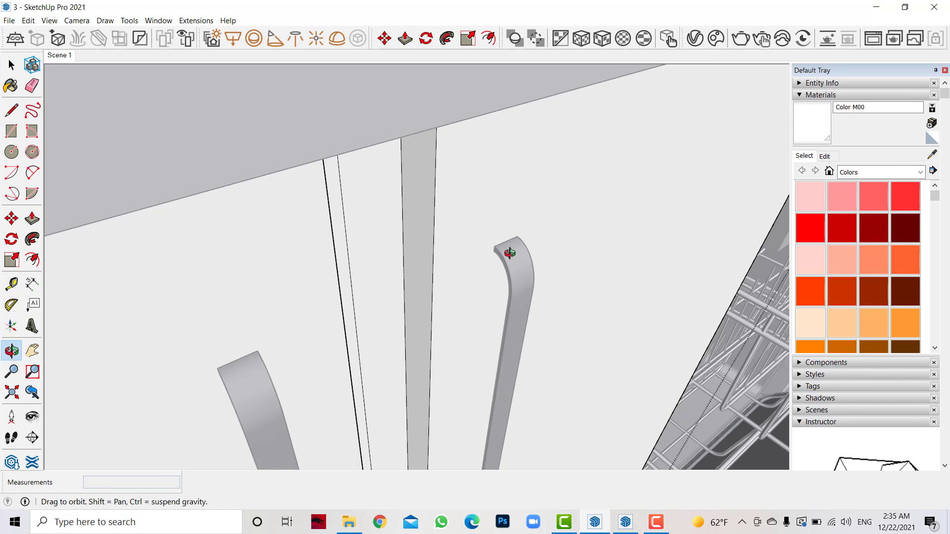
key("space")
left_click(424, 177)
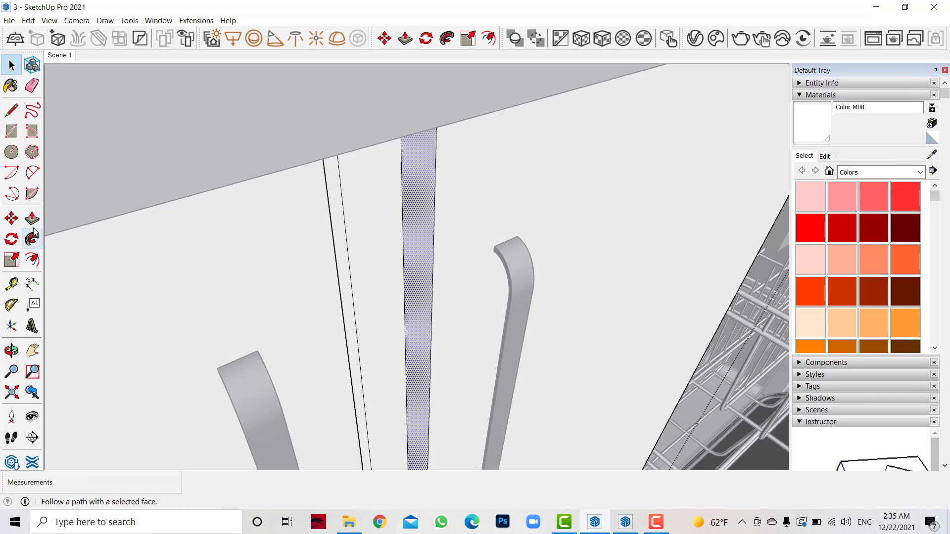
left_click(31, 218)
left_click(434, 200)
left_click(12, 351)
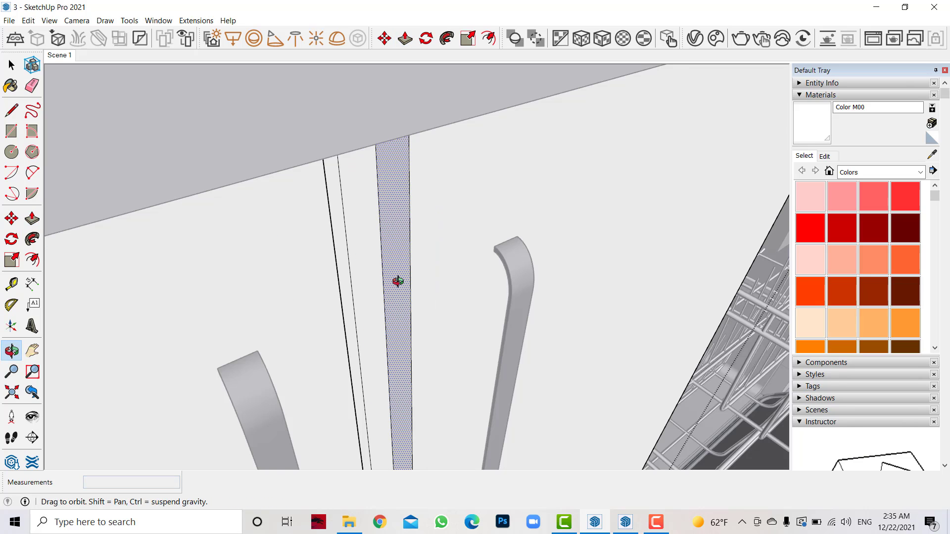
scroll(395, 279, "down", 5)
scroll(459, 242, "down", 5)
left_click(11, 65)
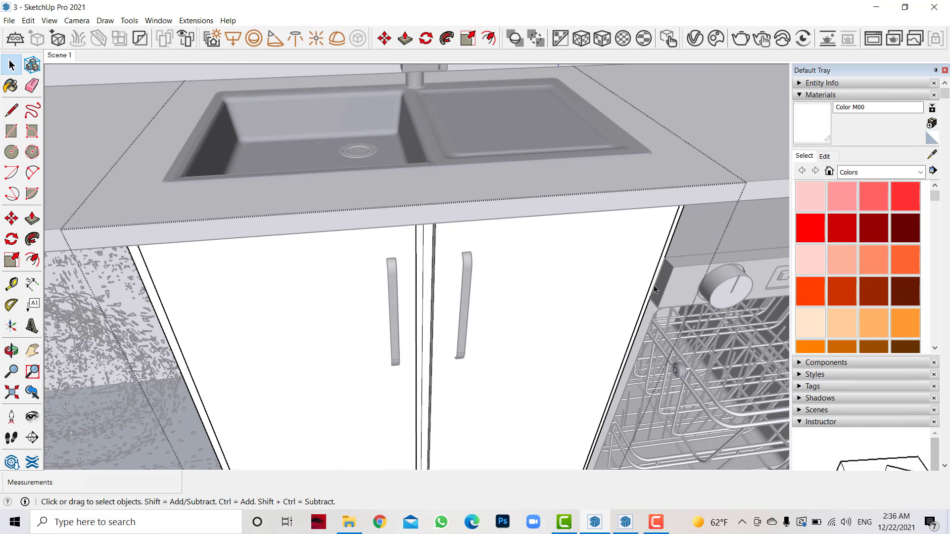
Step: Copy the right sink-door handle along the red axis onto the door past the dishwasher
left_click(262, 190)
scroll(520, 296, "up", 3)
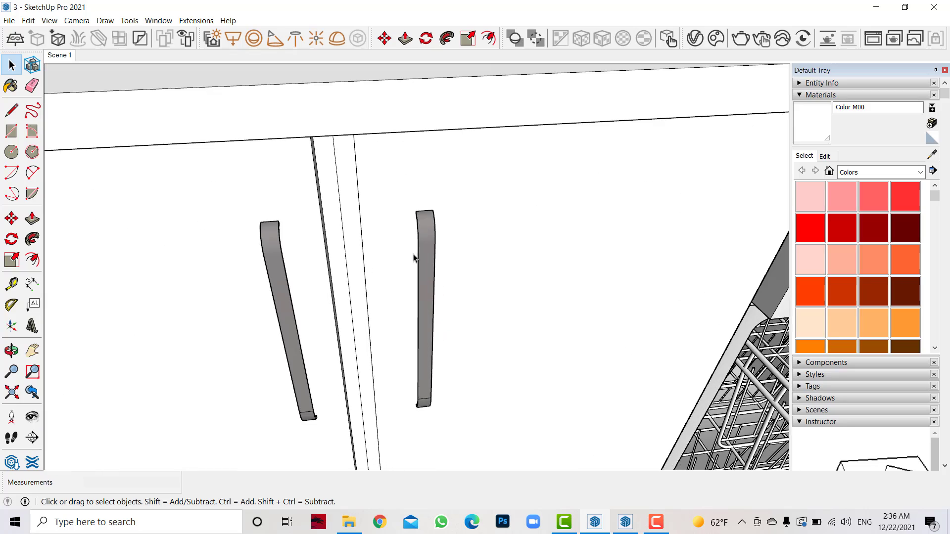
left_click(424, 297)
left_click(12, 219)
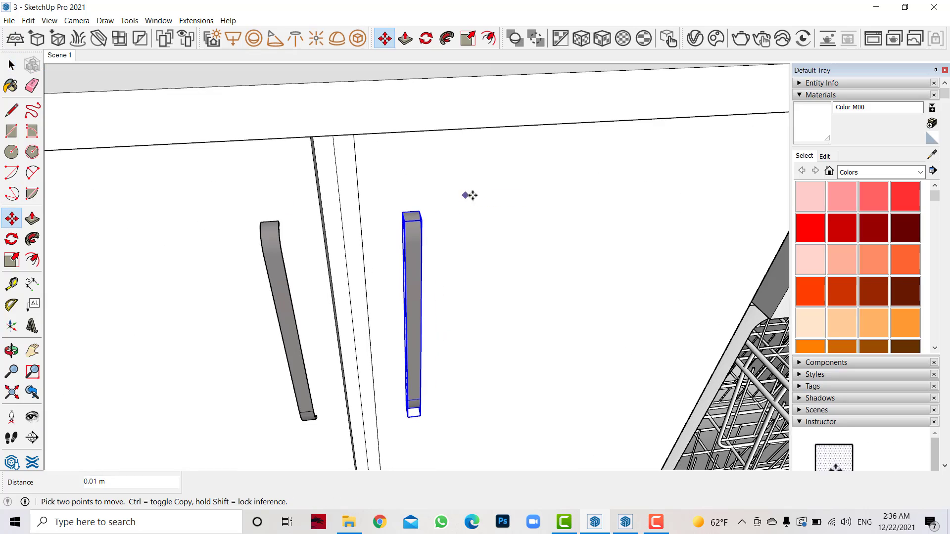
scroll(469, 195, "down", 3)
scroll(284, 214, "down", 3)
left_click(32, 351)
left_click_drag(545, 218, 358, 216)
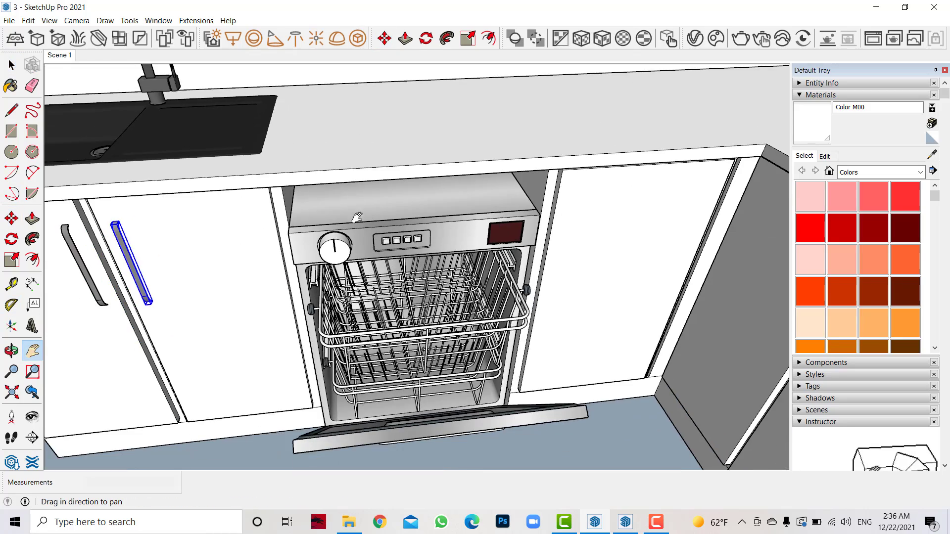
key("m")
key("ctrl")
left_click(118, 220)
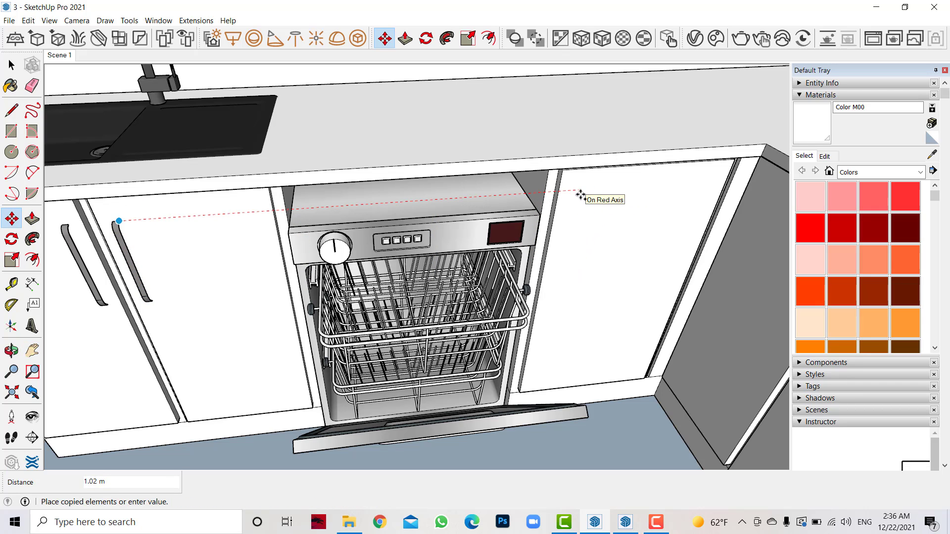
left_click(587, 208)
Step: Reposition the copied handle to its final spot on the door right of the dishwasher
scroll(591, 203, "up", 2)
scroll(602, 178, "up", 1)
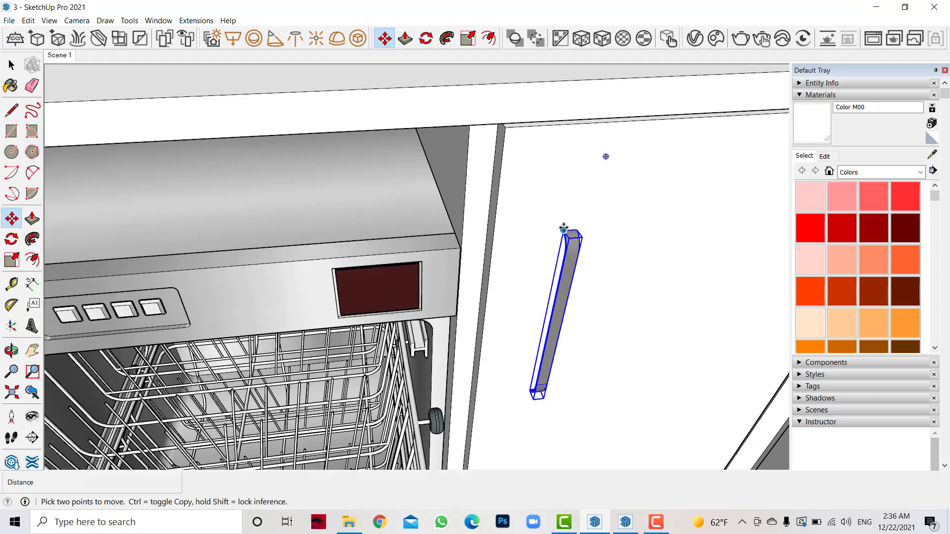
left_click(596, 210)
left_click(534, 195)
left_click(614, 195)
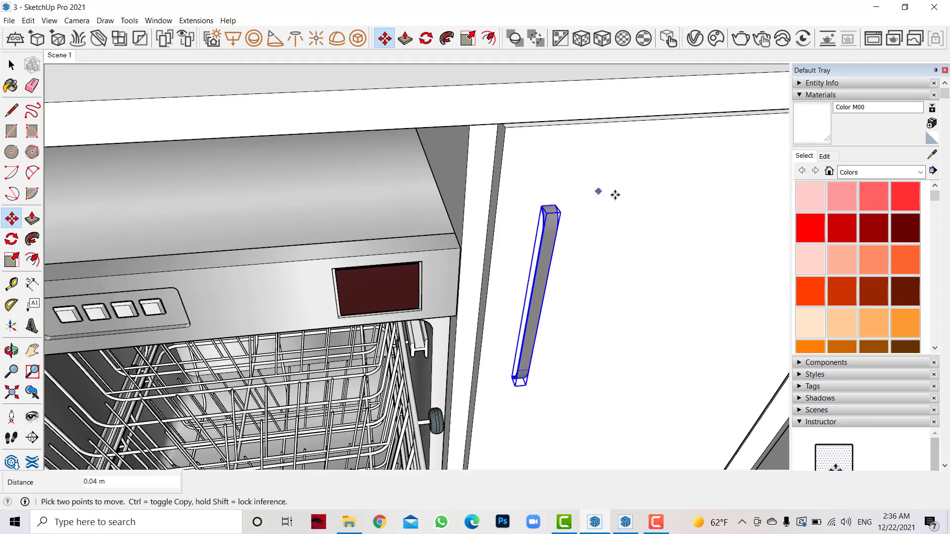
scroll(615, 195, "down", 3)
scroll(632, 201, "down", 1)
Step: Nudge the under-sink door handles about 0.01 m onto the door fronts
left_click(12, 351)
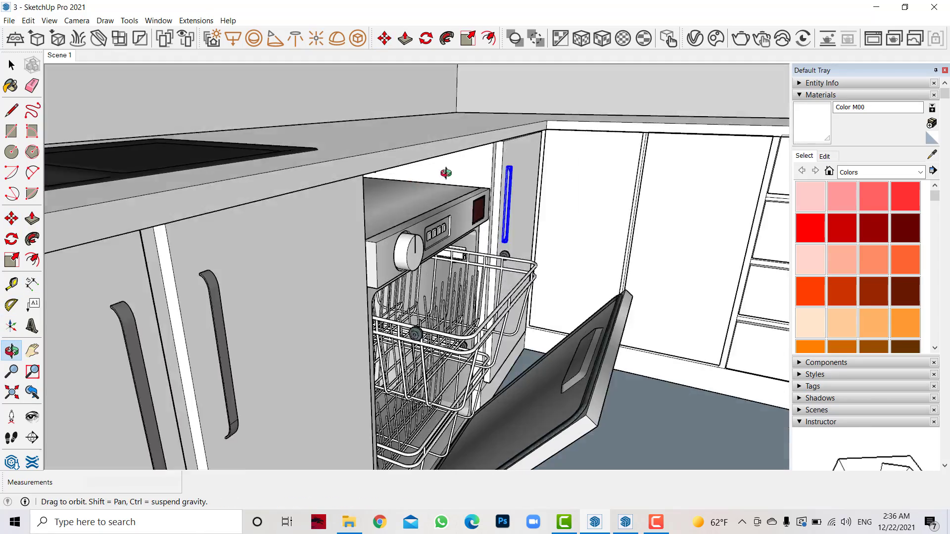
mouse_move(445, 170)
left_mouse_down()
mouse_move(462, 193)
mouse_move(353, 279)
left_mouse_up()
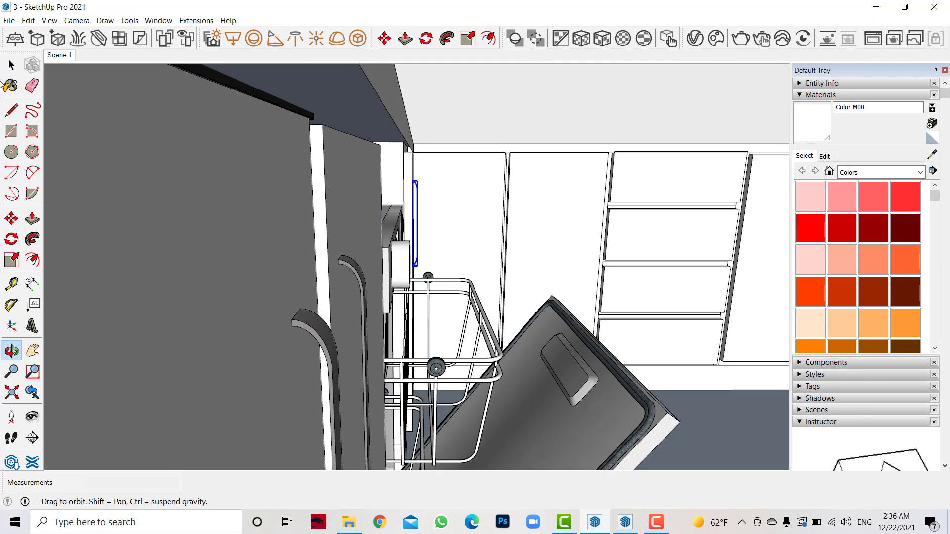
key("space")
left_click(353, 278)
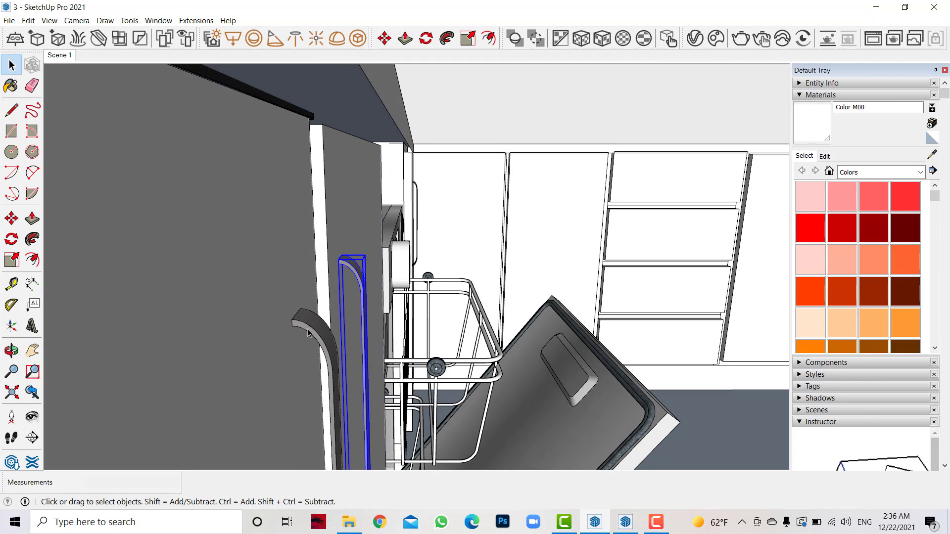
left_click(11, 219)
left_click(292, 319)
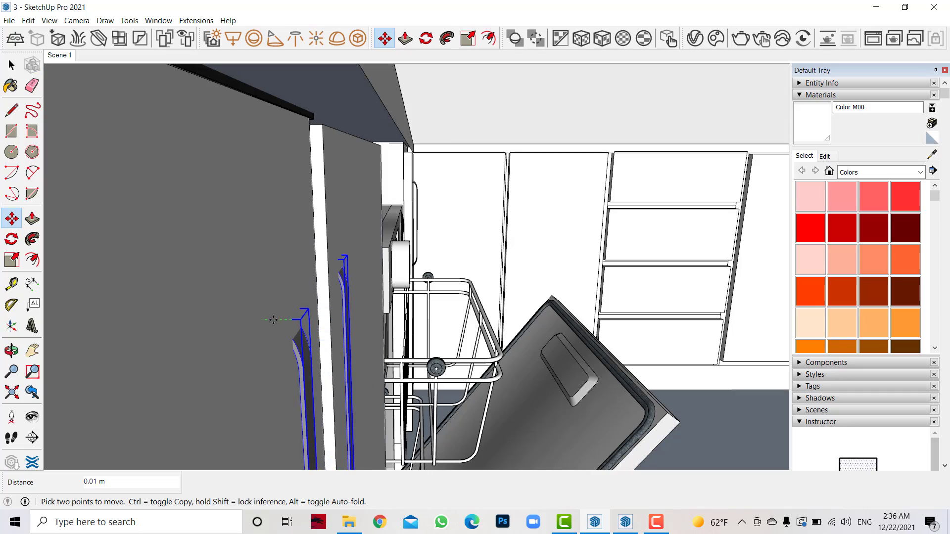
middle_click_drag(292, 319, 149, 314)
key("o")
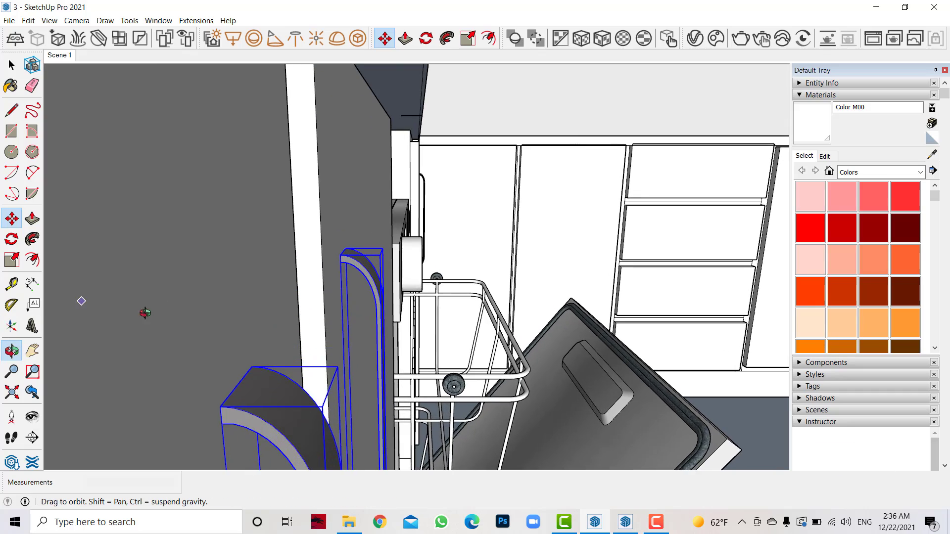
mouse_move(144, 314)
left_mouse_down()
mouse_move(314, 310)
mouse_move(155, 314)
mouse_move(178, 181)
mouse_move(433, 223)
mouse_move(403, 230)
mouse_move(535, 195)
left_mouse_up()
Step: Select the corner-door handle and undo an unwanted move of it
scroll(403, 230, "down", 5)
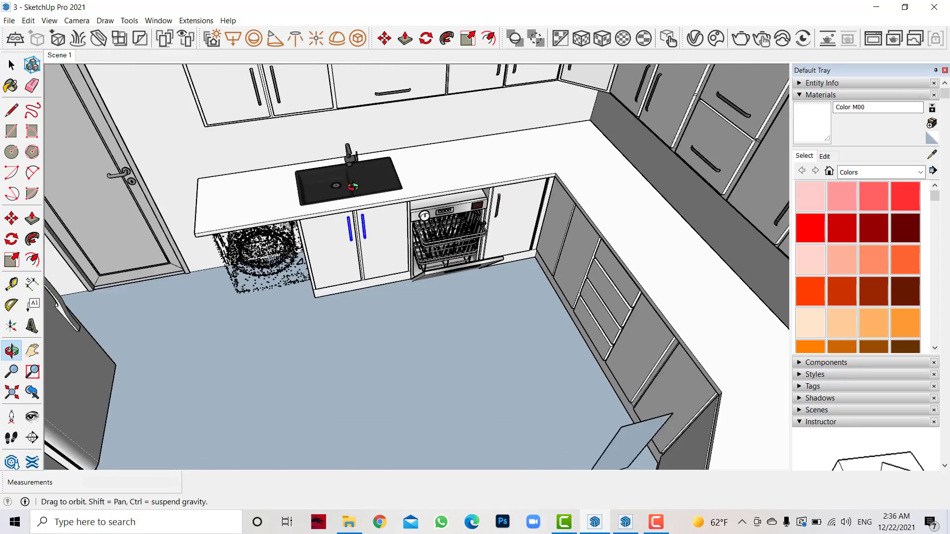
scroll(670, 185, "up", 3)
scroll(671, 180, "up", 3)
scroll(671, 180, "up", 3)
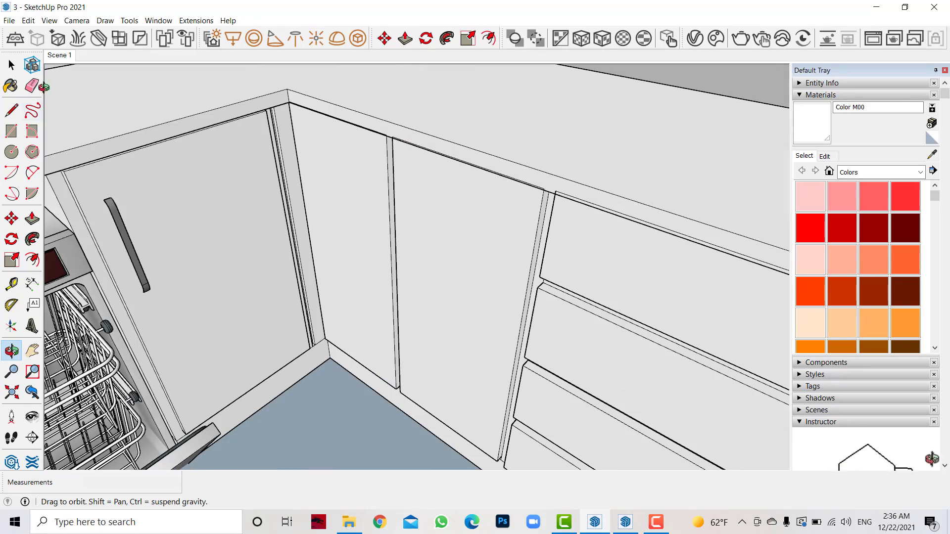
left_click(11, 65)
left_click(120, 214)
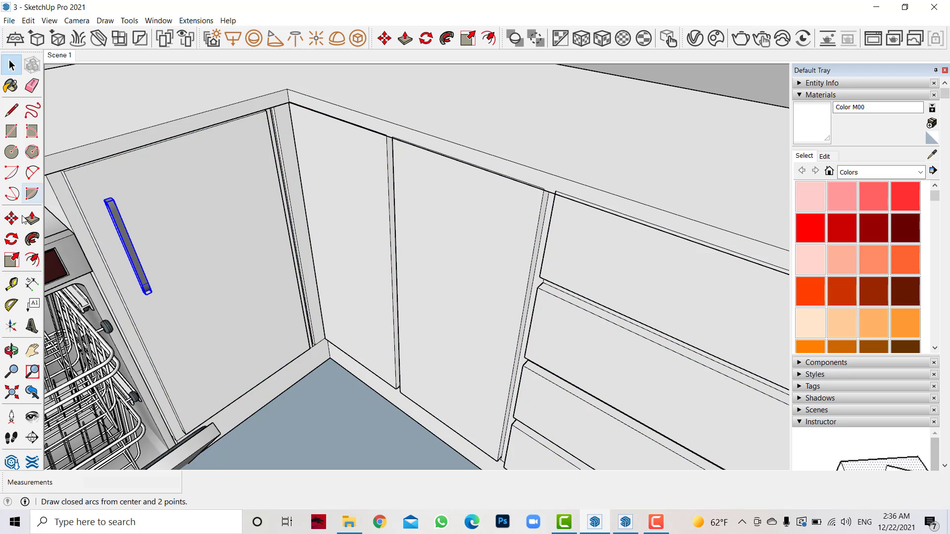
left_click(12, 218)
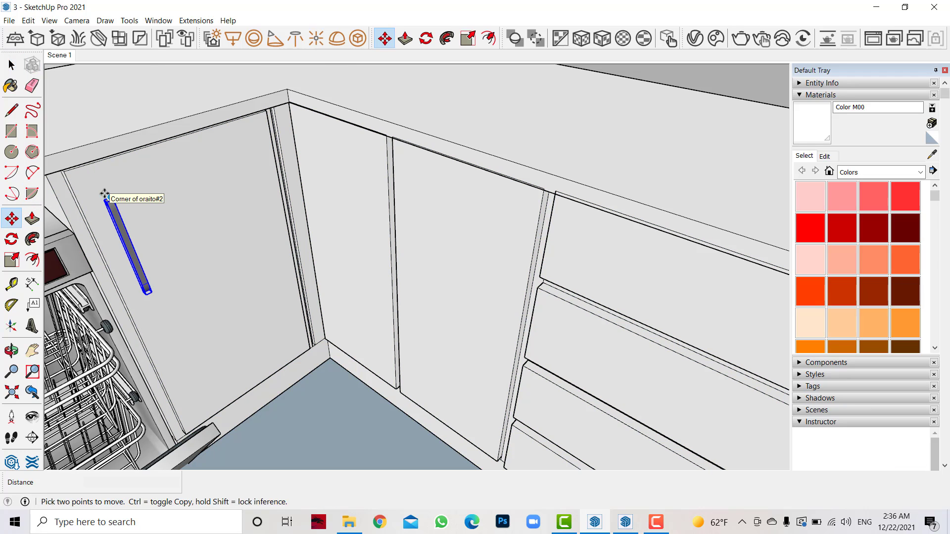
left_click(105, 193)
scroll(578, 248, "up", 5)
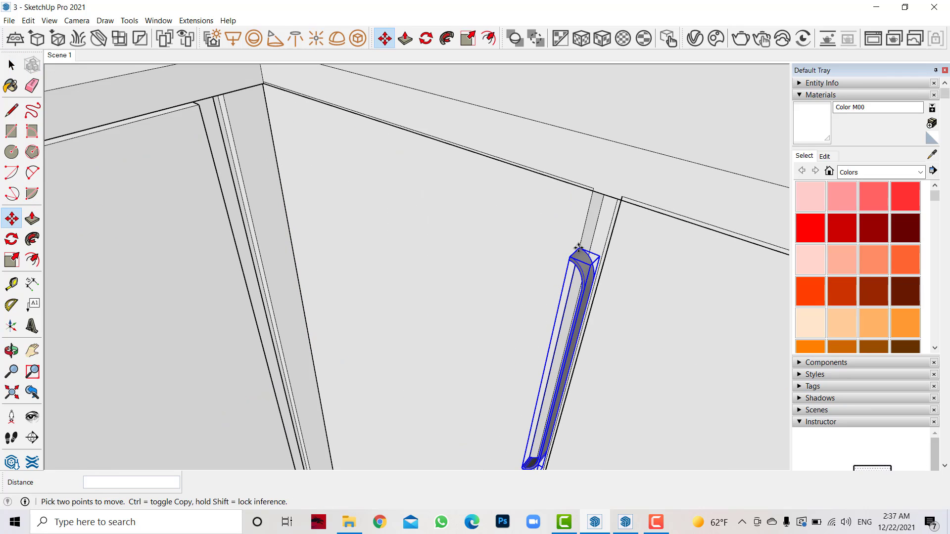
key("ctrl+z")
Step: Rotate the handle to the correct angle and place it on the door face beside the dishwasher
left_click(277, 161)
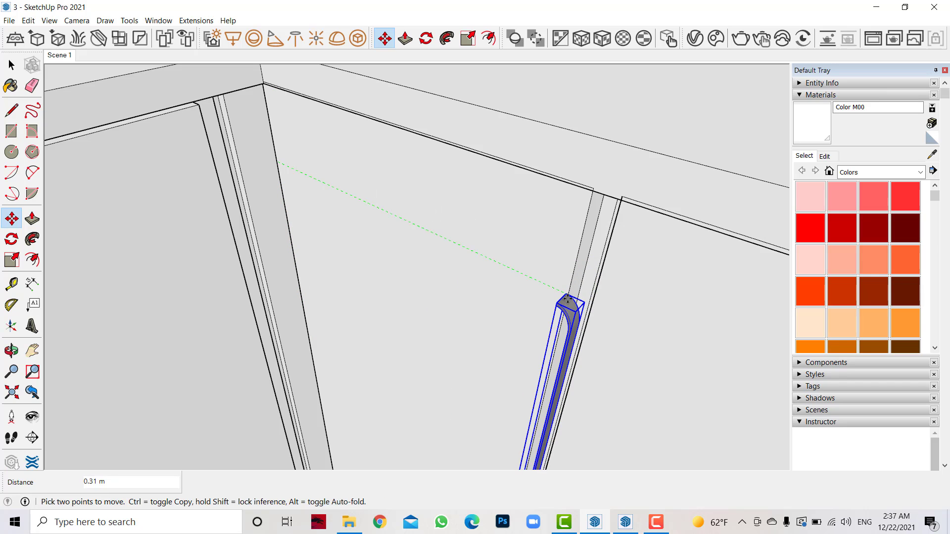
key("q")
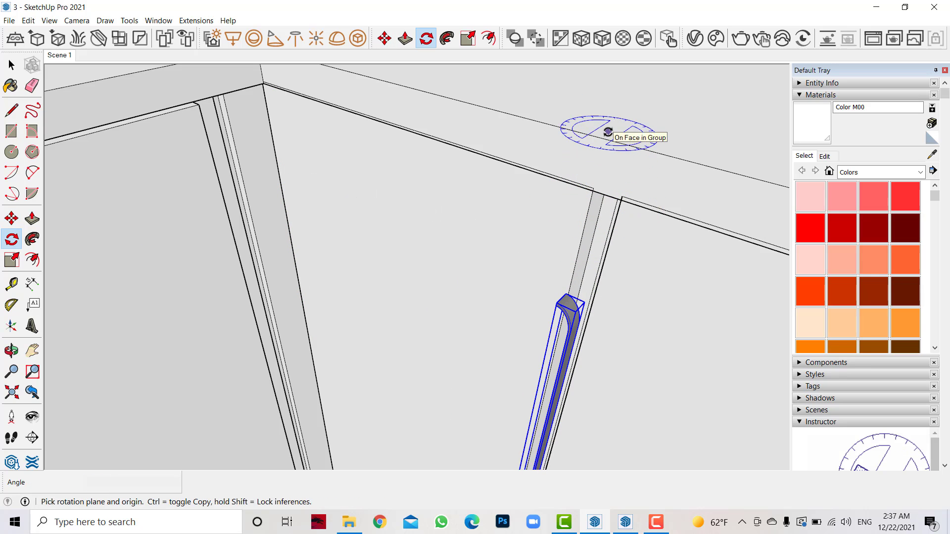
left_click(608, 132)
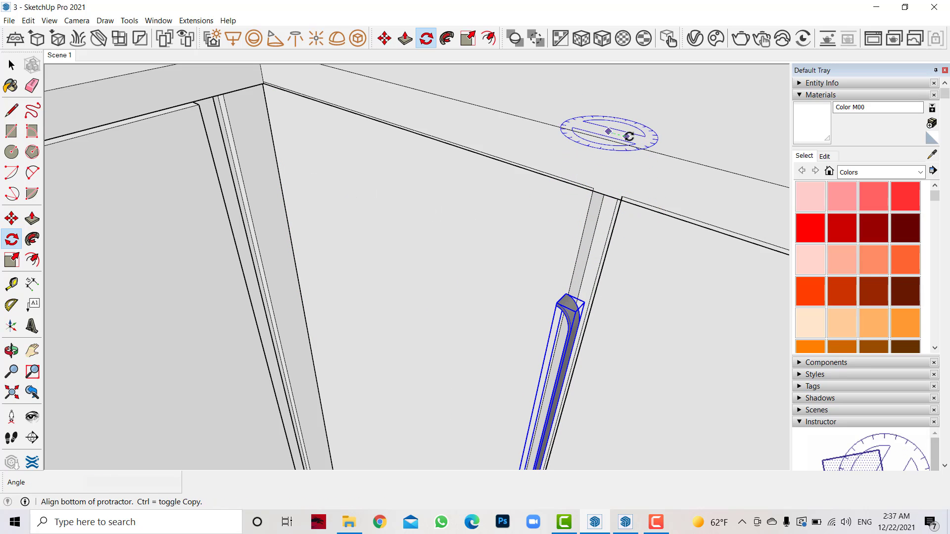
left_click(602, 134)
left_click(11, 218)
left_click(539, 297)
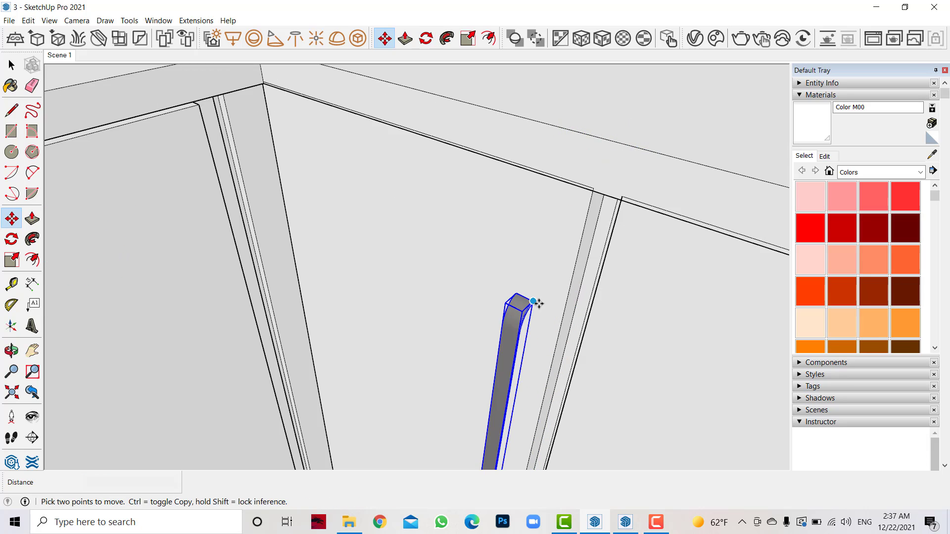
Step: Copy the handle onto the neighbouring door of the double cabinet doors
scroll(564, 277, "down", 3)
middle_click_drag(555, 256, 495, 321, "shift")
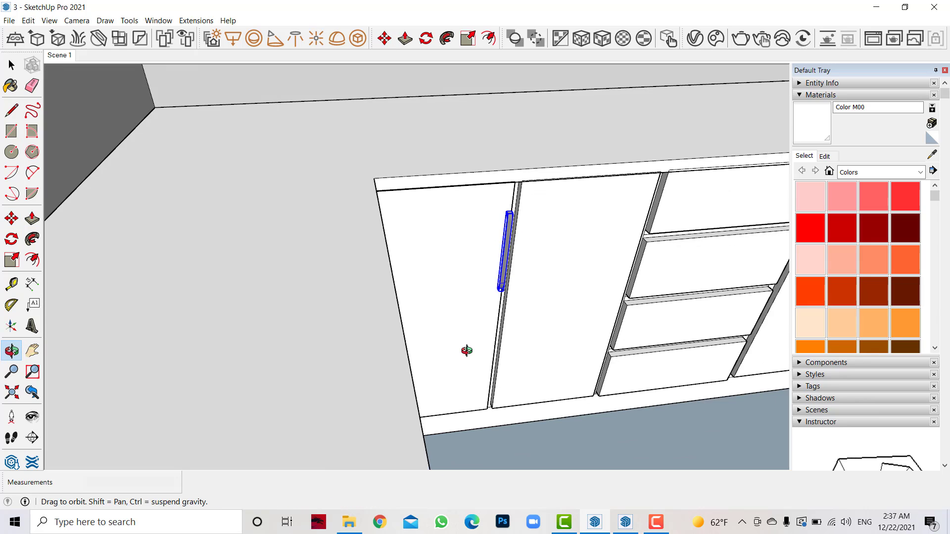
middle_click_drag(462, 350, 725, 239)
scroll(528, 247, "up", 2)
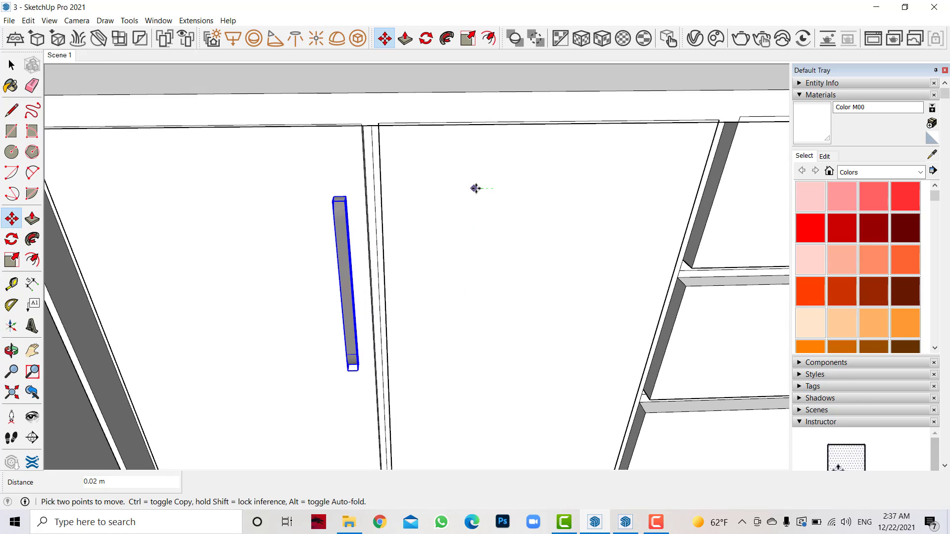
key("ctrl")
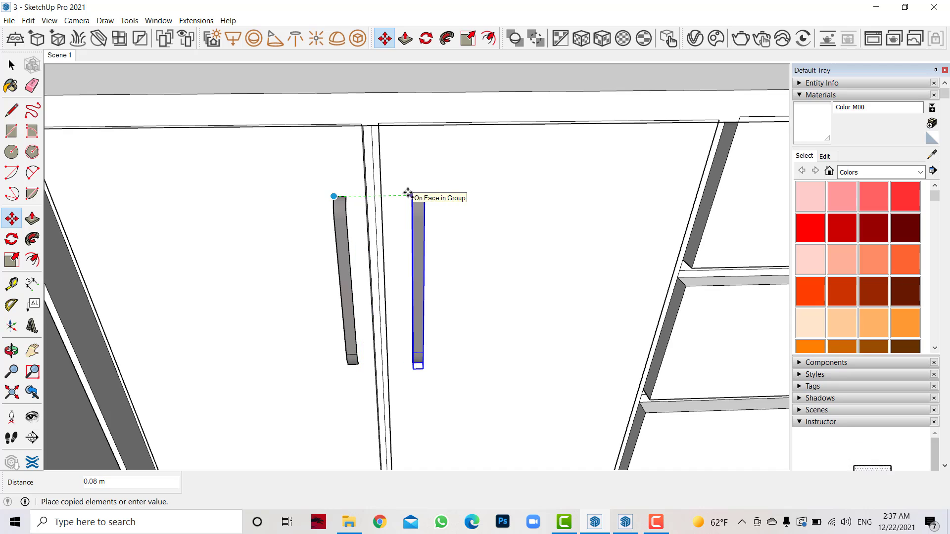
left_click(407, 191)
scroll(260, 258, "down", 5)
scroll(605, 264, "up", 2)
Step: Copy the handle pair onto the other set of double doors and nudge it into place
key("space")
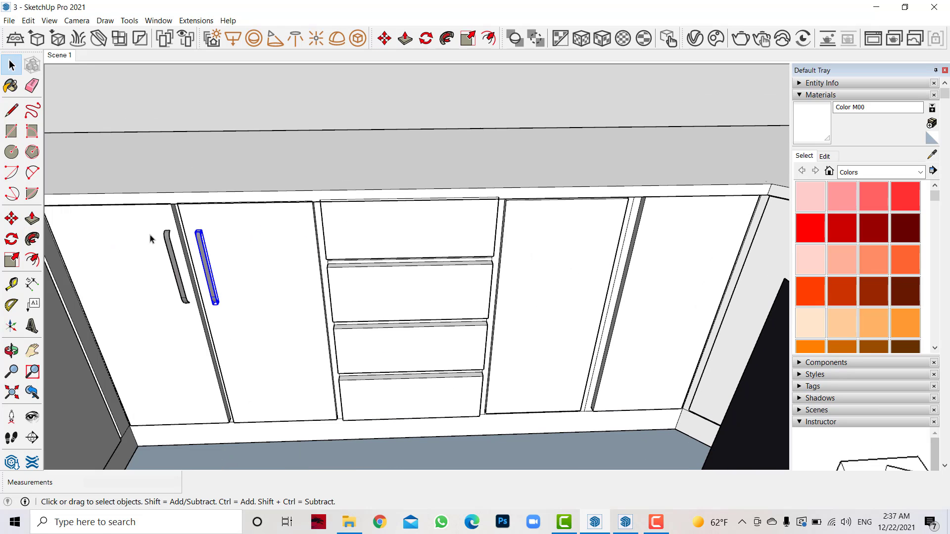
left_click(11, 219)
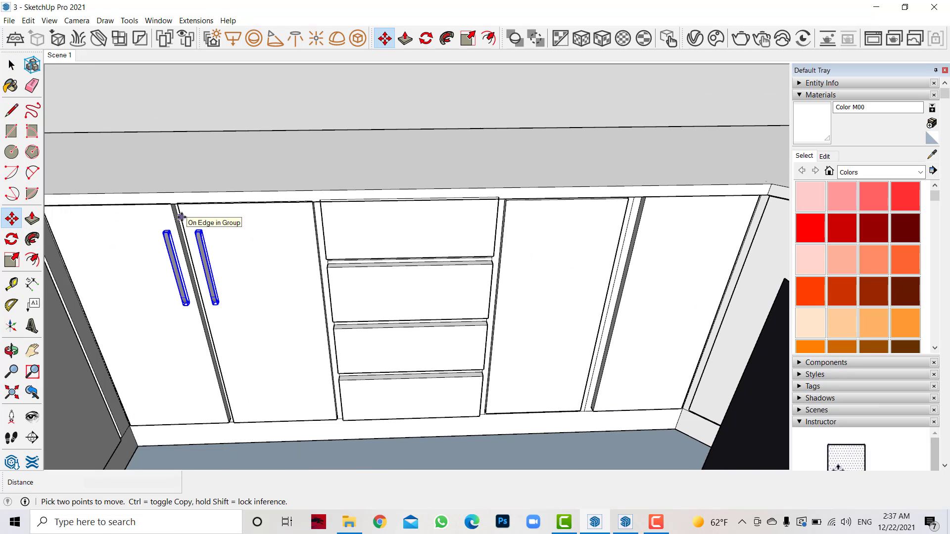
left_click(178, 213)
key("ctrl")
scroll(604, 219, "up", 3)
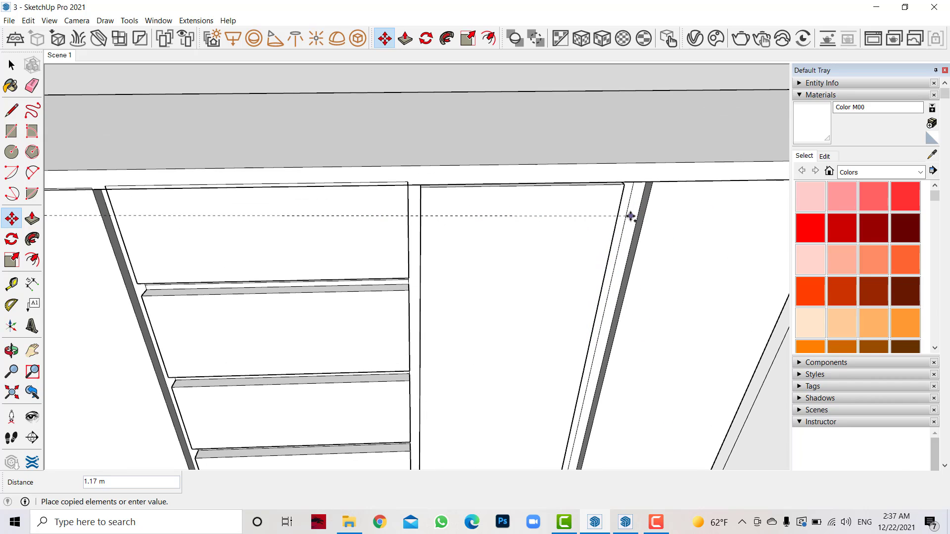
left_click(621, 205)
scroll(693, 237, "up", 4)
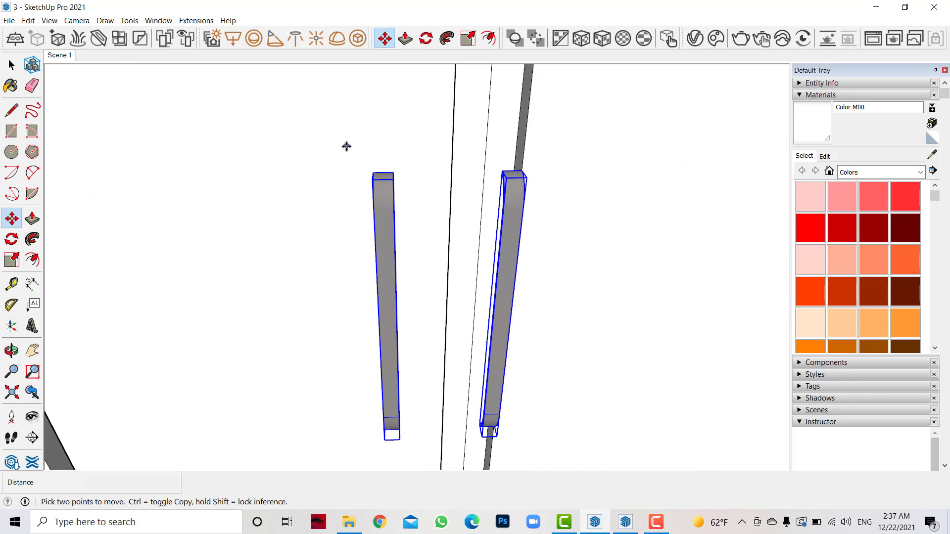
left_click(382, 149)
scroll(540, 176, "up", 3)
scroll(540, 176, "up", 1)
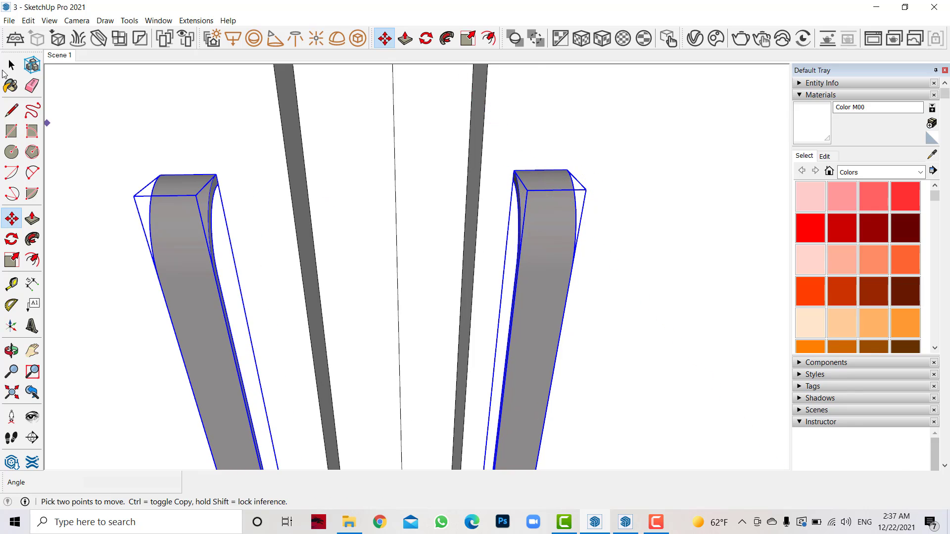
Step: Push/Pull the left and right dark strips between the doors thinner
left_click(11, 65)
scroll(296, 188, "up", 2)
left_click(296, 194)
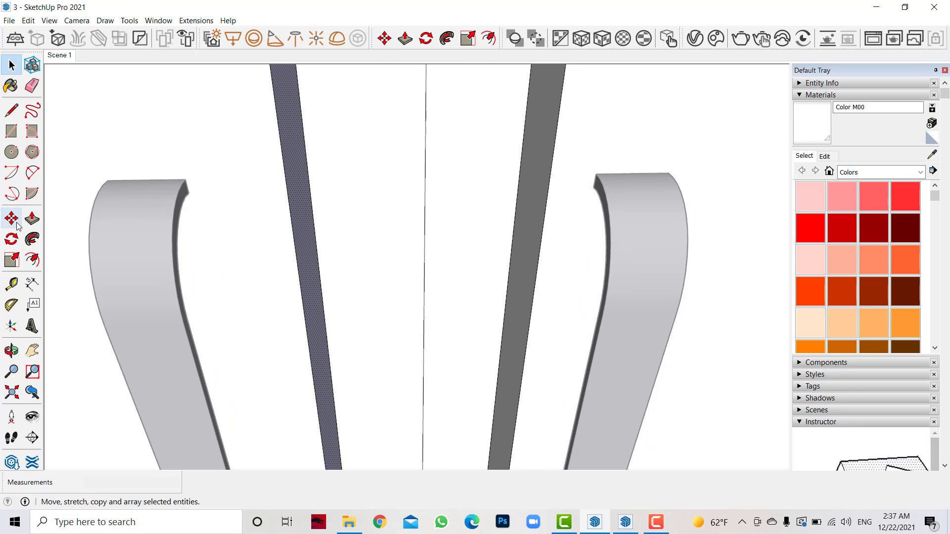
left_click(31, 218)
left_click_drag(311, 210, 451, 244)
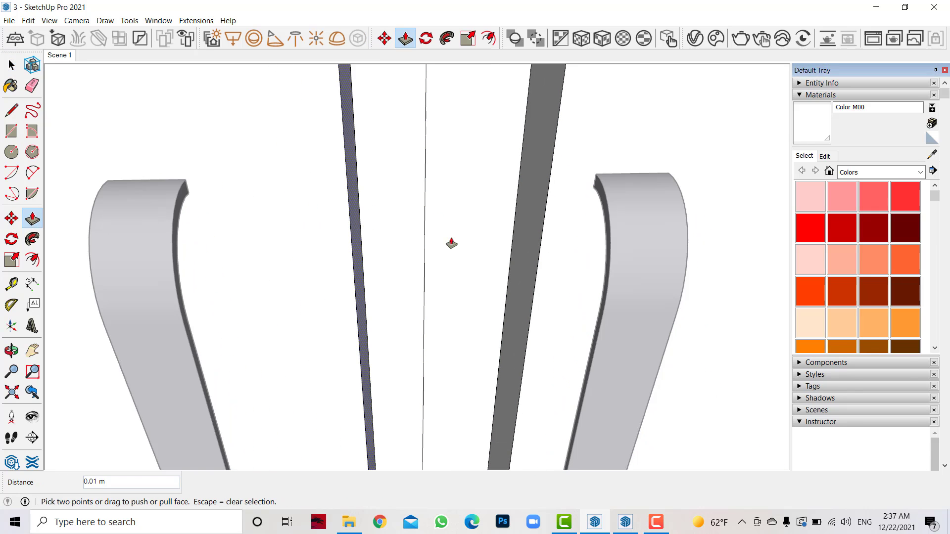
key("space")
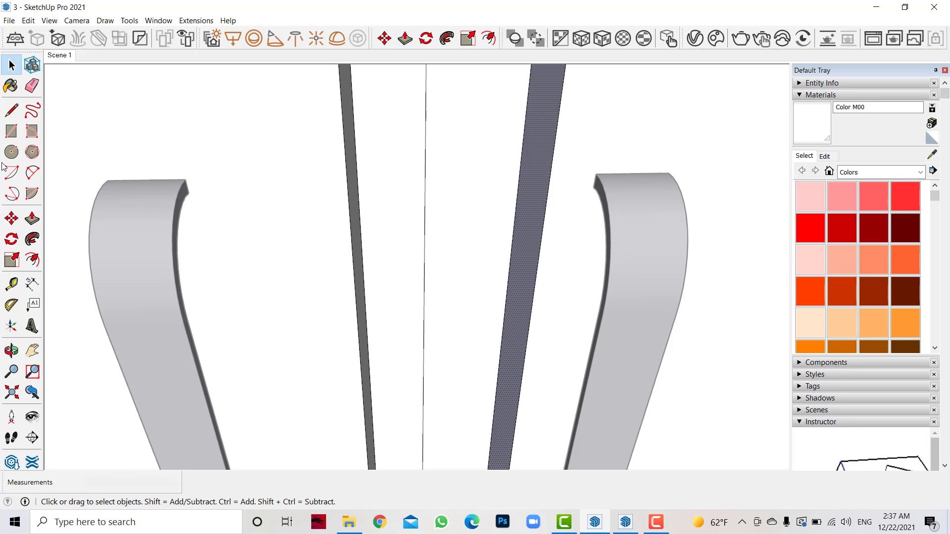
left_click(31, 218)
left_click_drag(496, 201, 464, 218)
scroll(463, 219, "down", 10)
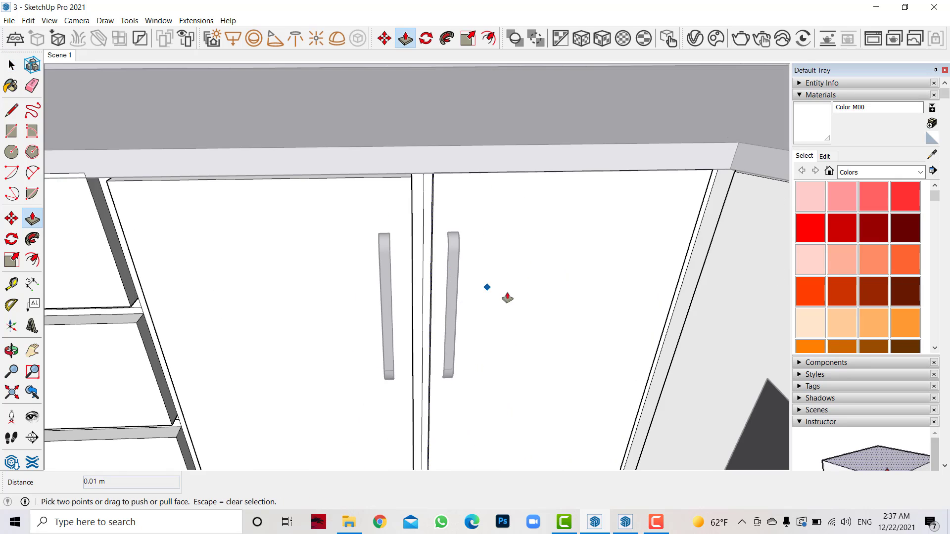
key("space")
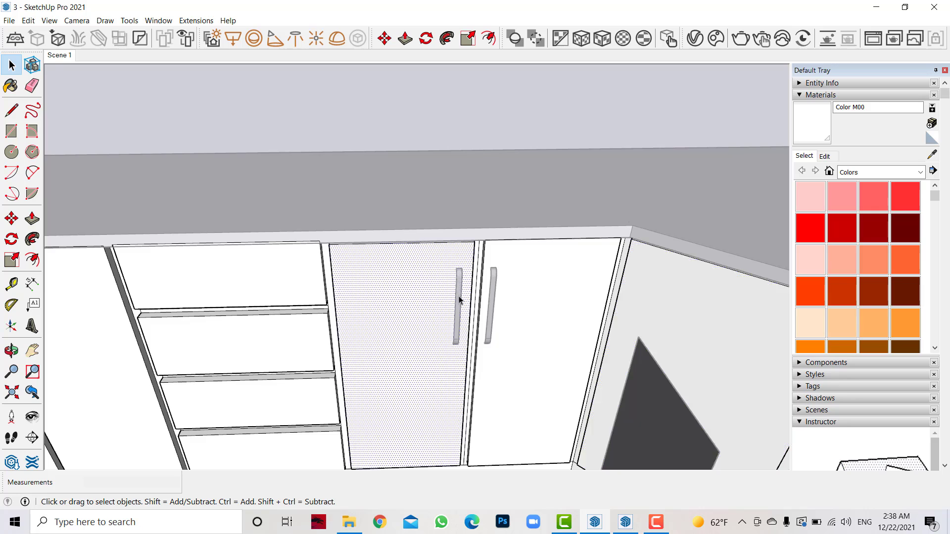
scroll(458, 299, "down", 3)
Step: Make a copy of a door handle to reuse on the drawers
scroll(508, 275, "down", 2)
left_click(507, 276)
scroll(507, 276, "up", 3)
key("m")
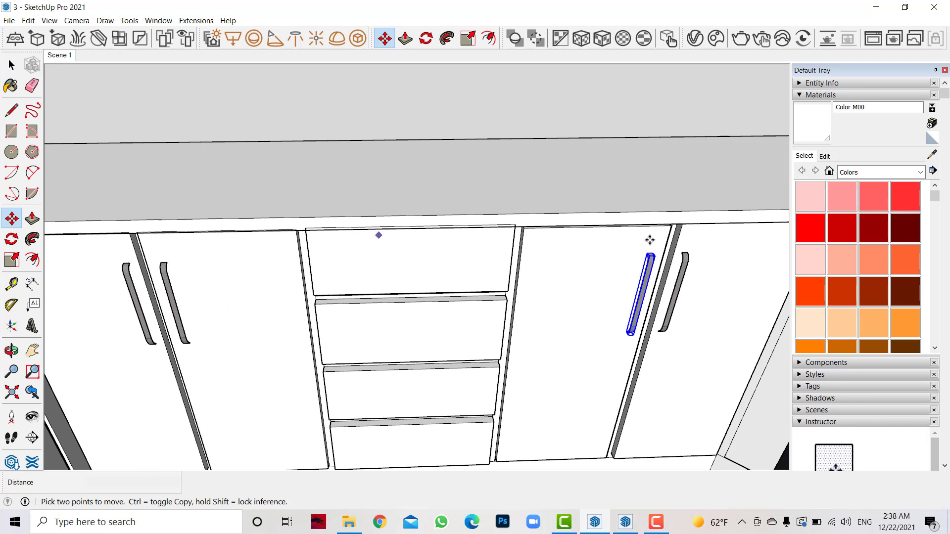
key("ctrl")
left_click(647, 253)
Step: Rotate the handle copy 90° to lie horizontal and place it on the top drawer
left_click(11, 239)
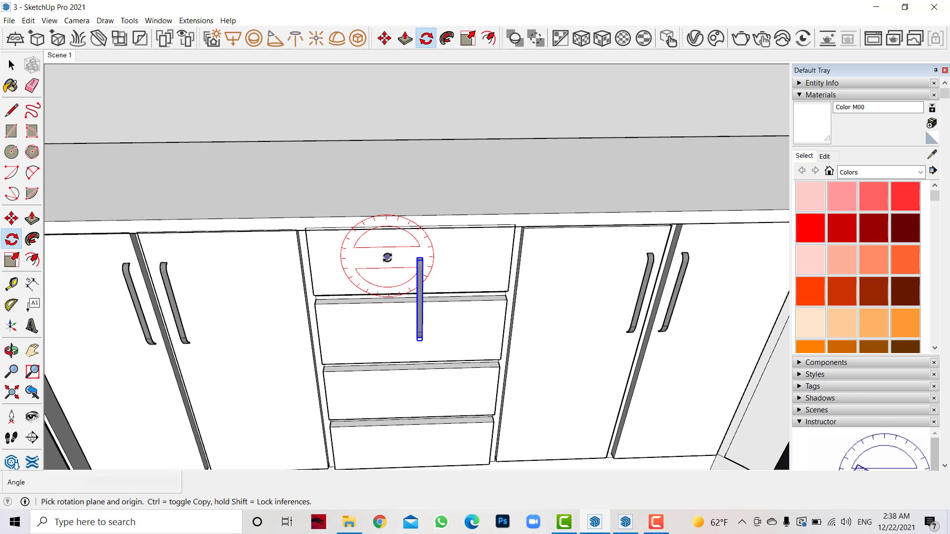
left_click(387, 257)
left_click(388, 277)
left_click(357, 257)
scroll(442, 260, "up", 3)
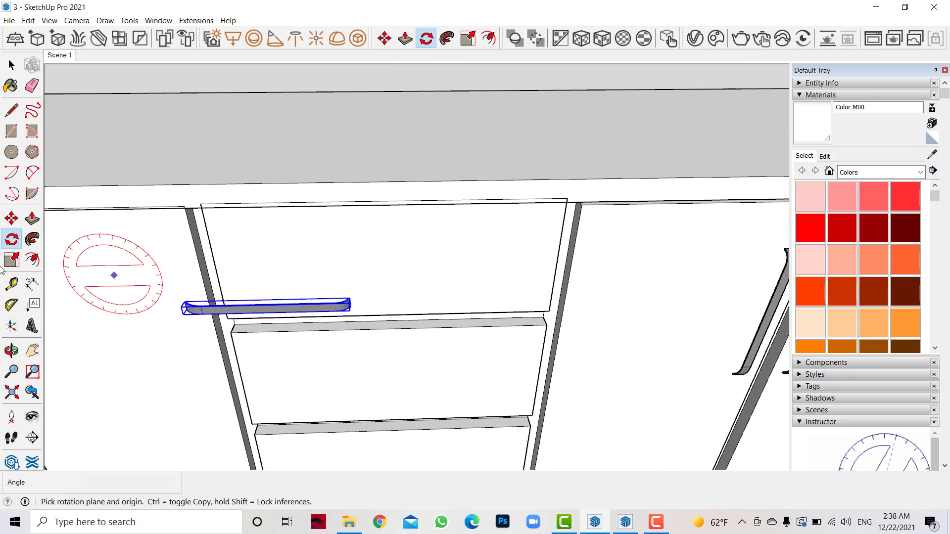
key("m")
left_click(312, 272)
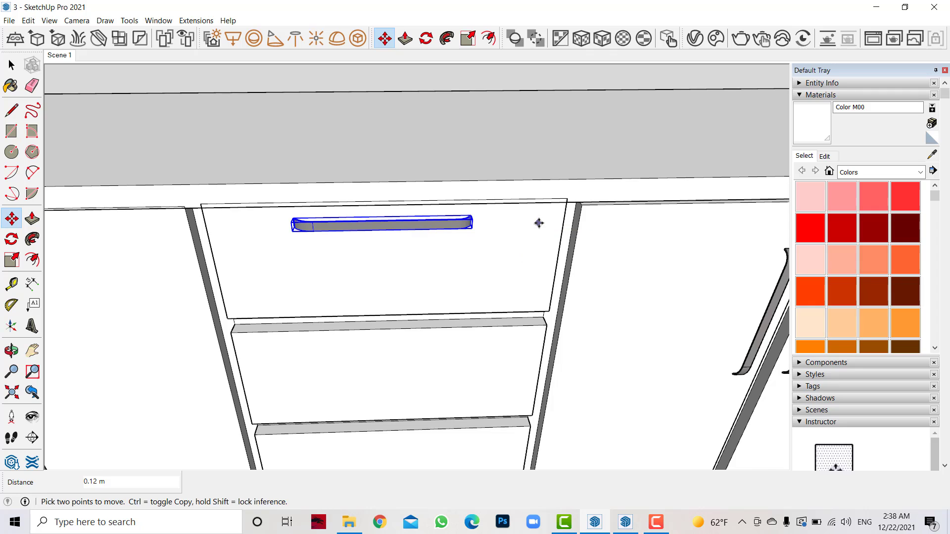
Step: Copy the drawer handle down onto the second, third and fourth drawers
scroll(539, 223, "down", 3)
key("ctrl")
left_click(523, 224)
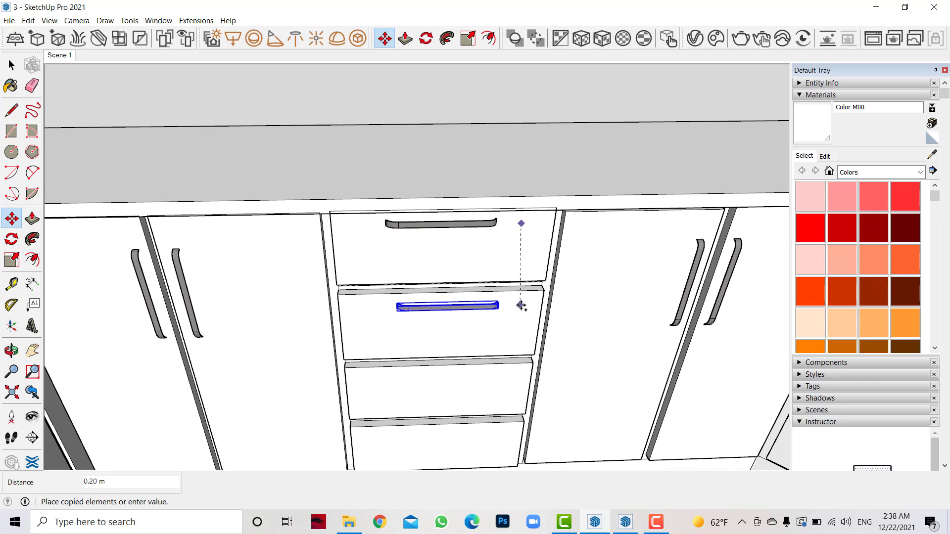
left_click(513, 306)
key("ctrl")
left_click(523, 231)
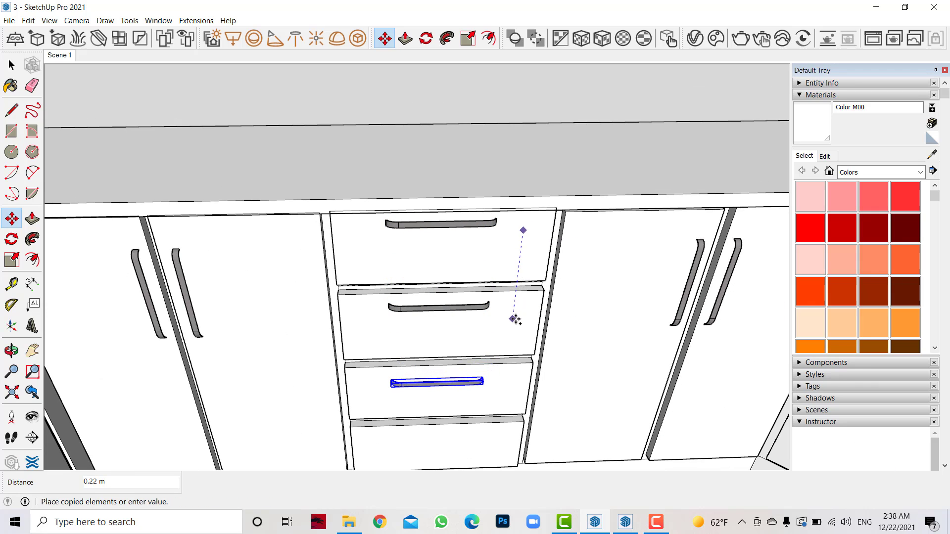
key("ctrl")
left_click(514, 257)
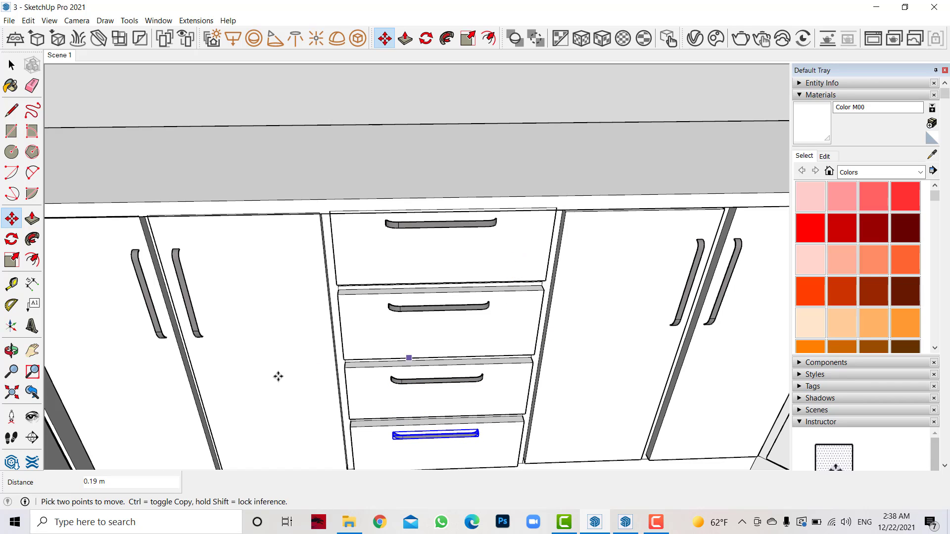
middle_click_drag(278, 377, 384, 420)
scroll(384, 420, "up", 5)
middle_click_drag(452, 348, 374, 479)
mouse_move(375, 438)
middle_mouse_down()
mouse_move(399, 407)
mouse_move(397, 370)
mouse_move(183, 422)
mouse_move(408, 396)
mouse_move(304, 301)
mouse_move(393, 276)
middle_mouse_up()
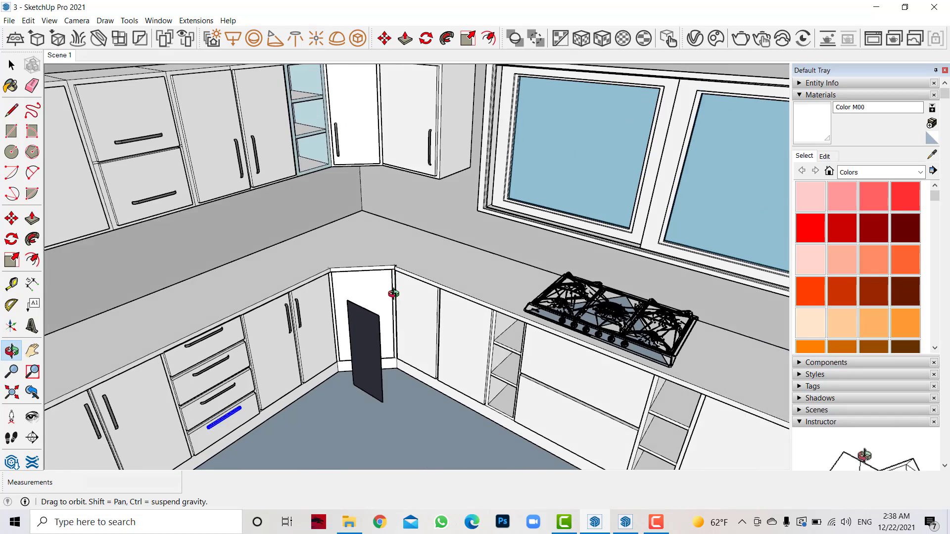
Step: Ctrl-copy a bar handle to a new spot and select the copy
scroll(381, 173, "up", 2)
left_click(11, 64)
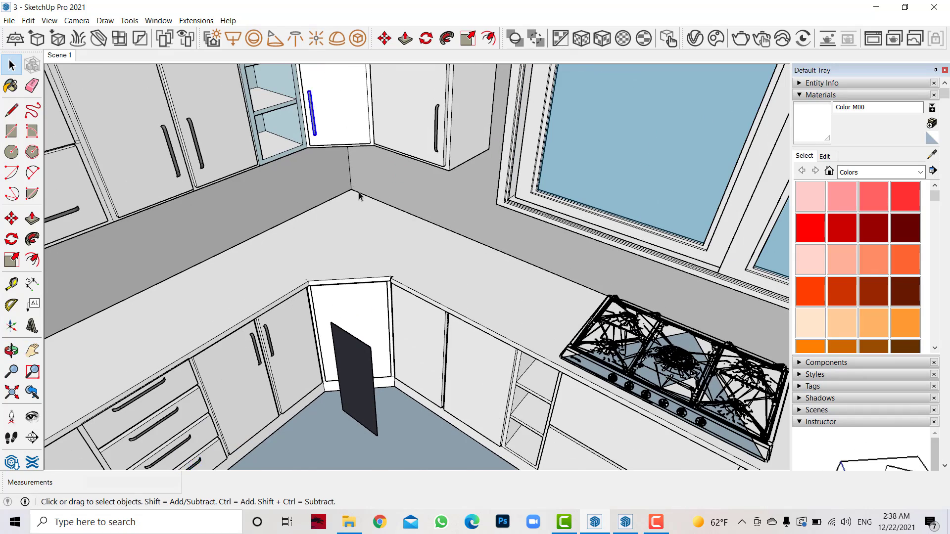
scroll(359, 195, "up", 2)
left_click(11, 219)
key("ctrl")
left_click(291, 90)
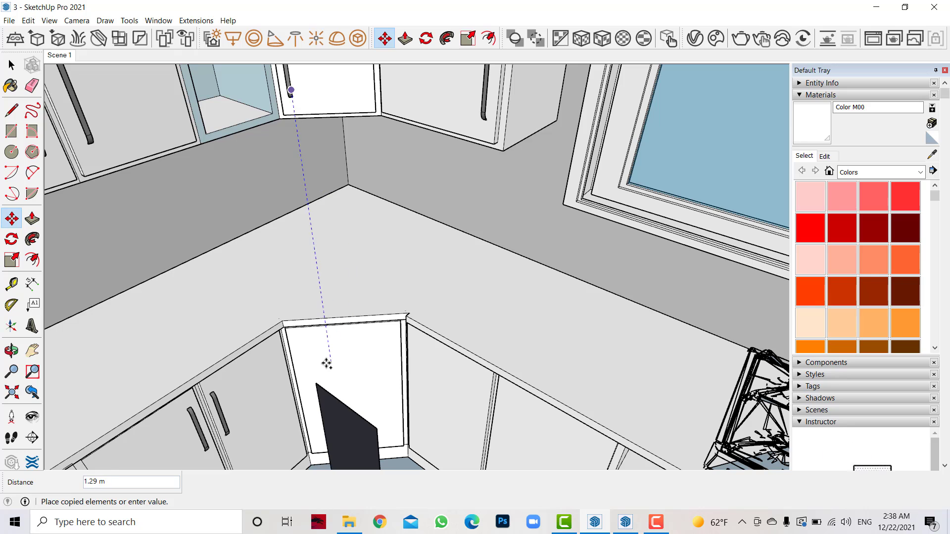
key("space")
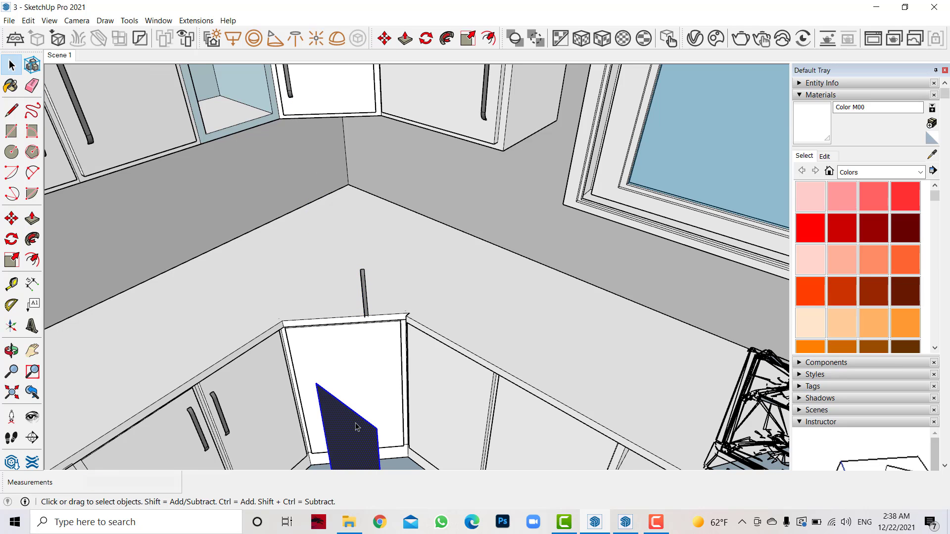
left_click(365, 292)
Step: Move the copied handle onto the corner cabinet door, against its left edge
scroll(327, 379, "up", 2)
left_click(11, 218)
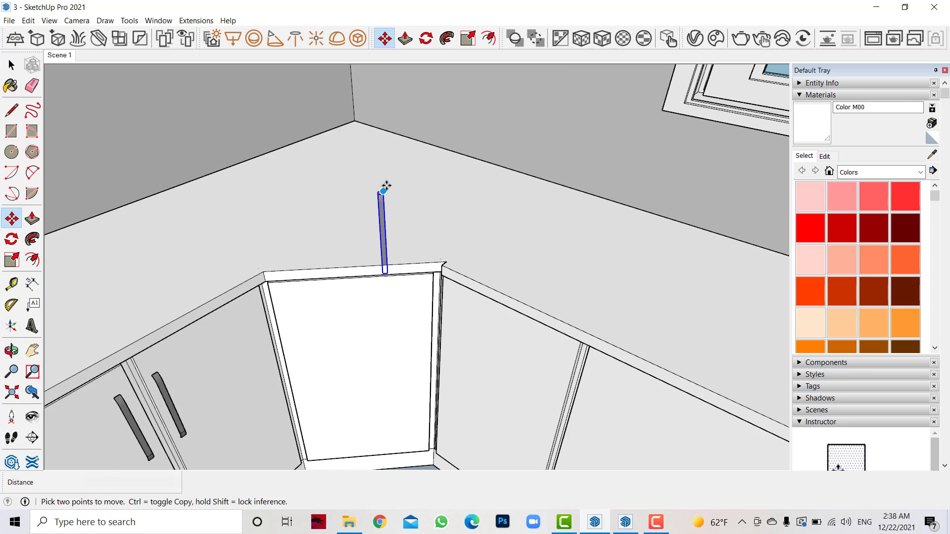
left_click(385, 188)
scroll(292, 329, "up", 2)
scroll(257, 292, "up", 2)
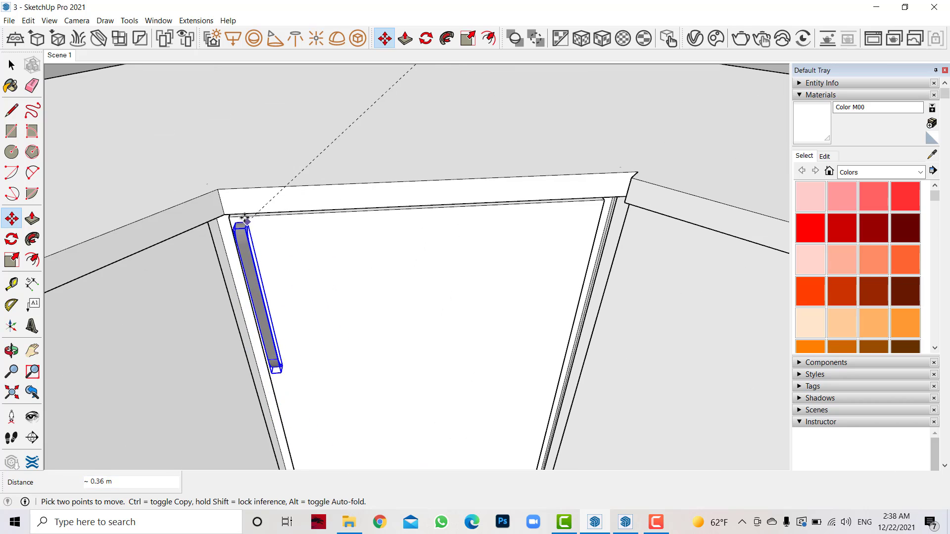
scroll(452, 181, "down", 3)
scroll(457, 183, "up", 3)
scroll(433, 195, "down", 3)
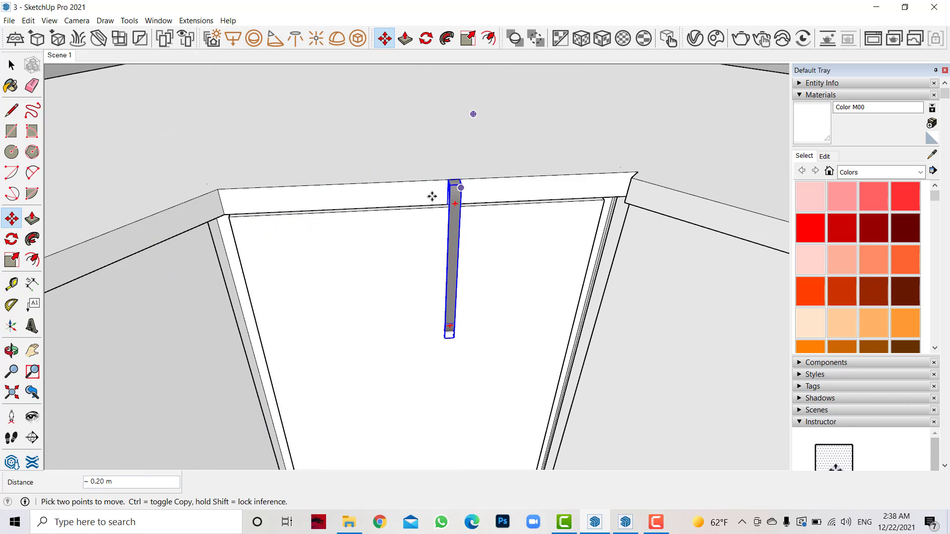
scroll(458, 168, "up", 1)
left_click(457, 168)
left_click(165, 229)
scroll(168, 228, "up", 2)
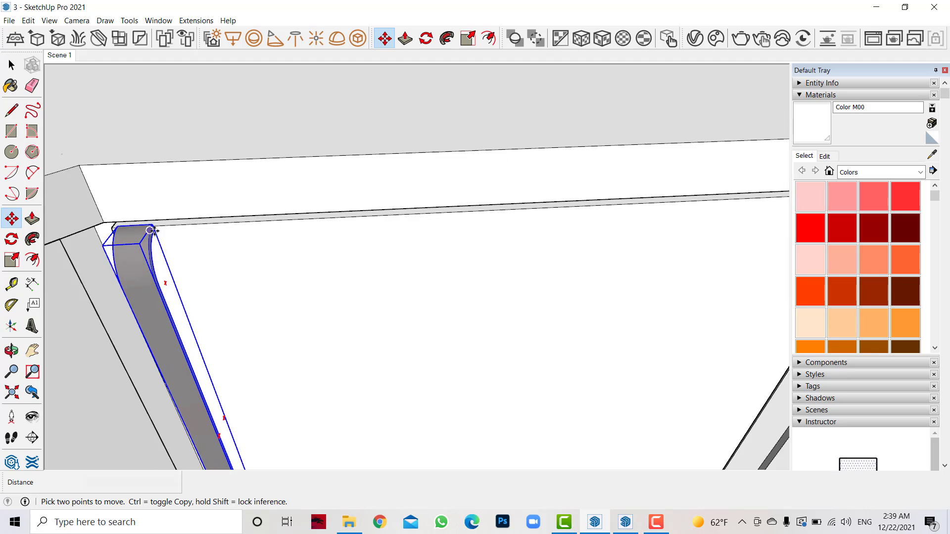
scroll(174, 230, "up", 1)
Step: Shift the handle upward on the corner door while orbiting in close to check it
left_click(11, 351)
mouse_move(237, 297)
left_mouse_down()
mouse_move(173, 318)
mouse_move(149, 297)
left_mouse_up()
left_click(11, 218)
left_click(285, 142)
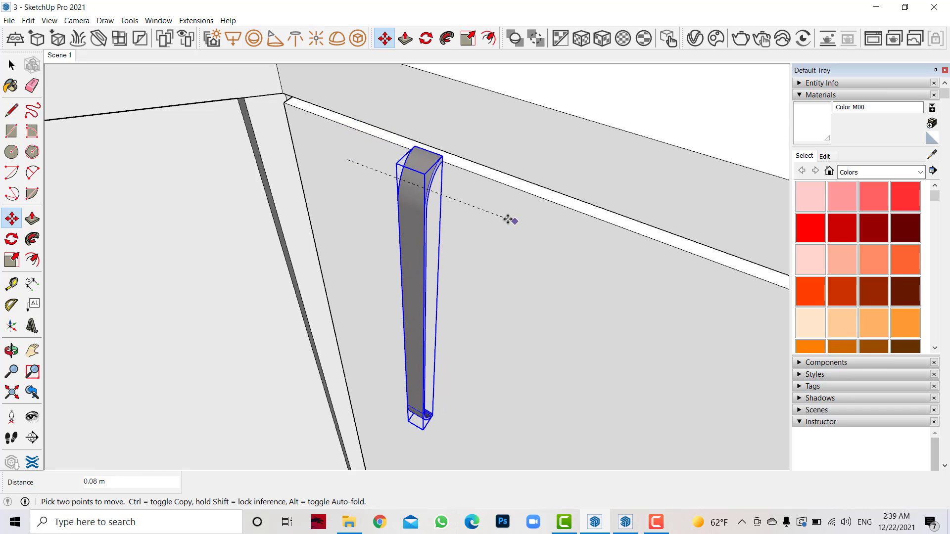
left_click(11, 351)
mouse_move(293, 308)
left_mouse_down()
mouse_move(439, 263)
mouse_move(559, 192)
left_mouse_up()
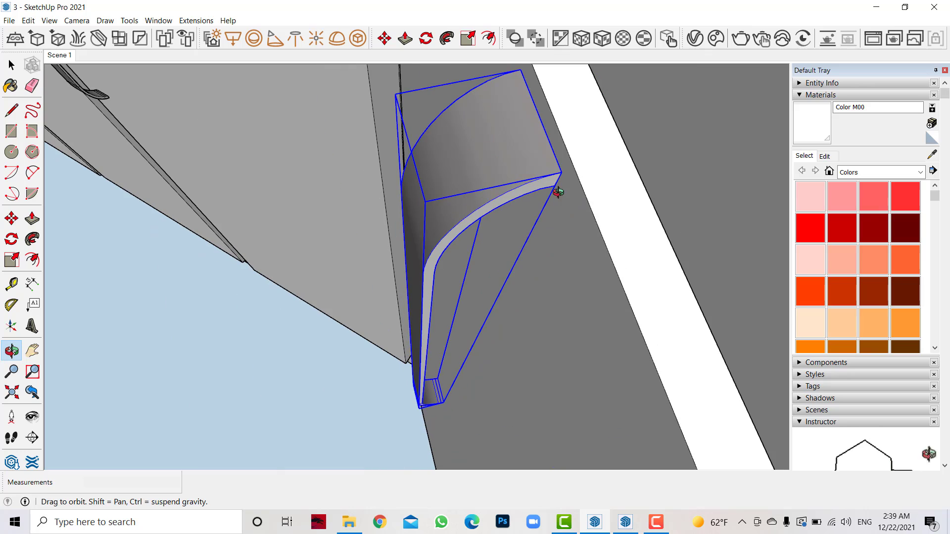
left_click(11, 219)
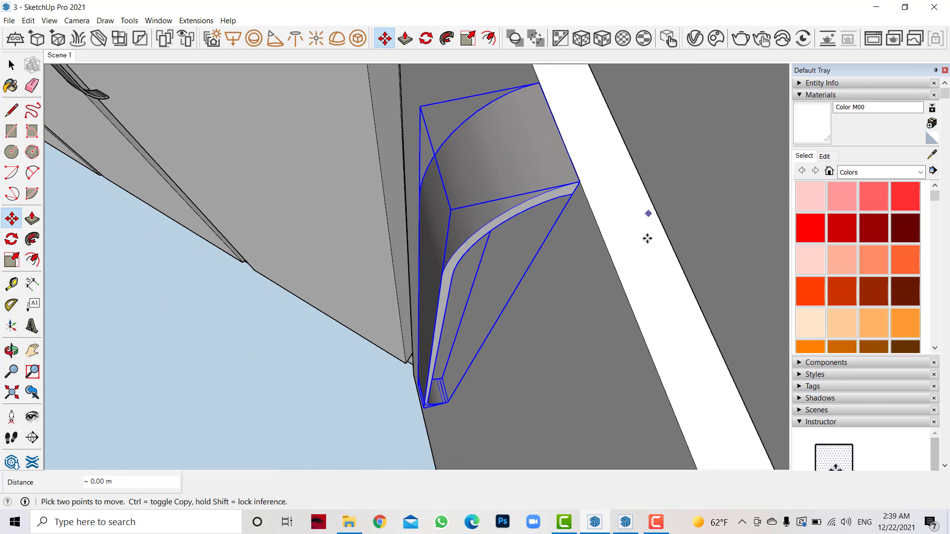
scroll(596, 268, "down", 3)
scroll(596, 268, "down", 3)
left_click(11, 351)
mouse_move(297, 277)
left_mouse_down()
mouse_move(452, 325)
mouse_move(475, 410)
mouse_move(458, 314)
left_mouse_up()
Step: Snap the upright handle by its top corner just below the door's top-left edge
key("m")
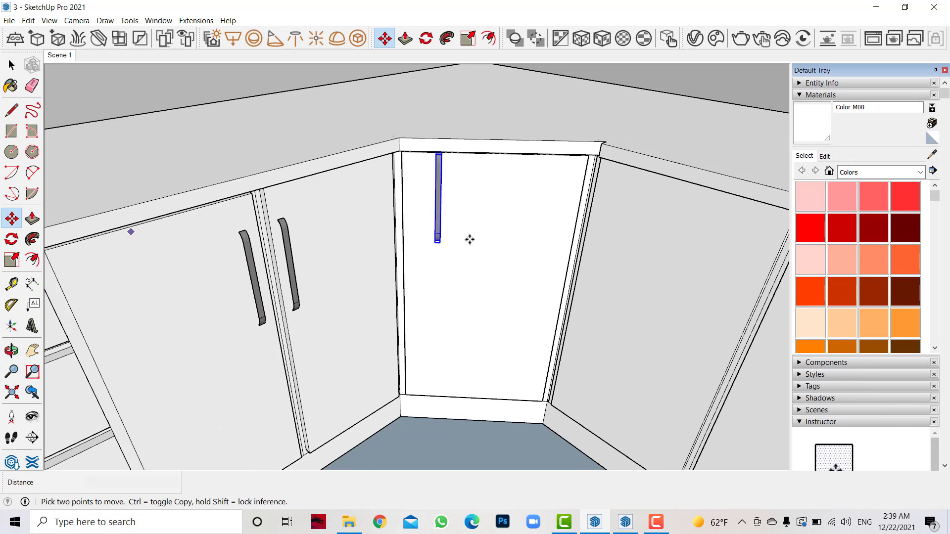
left_click(498, 207)
scroll(475, 213, "up", 2)
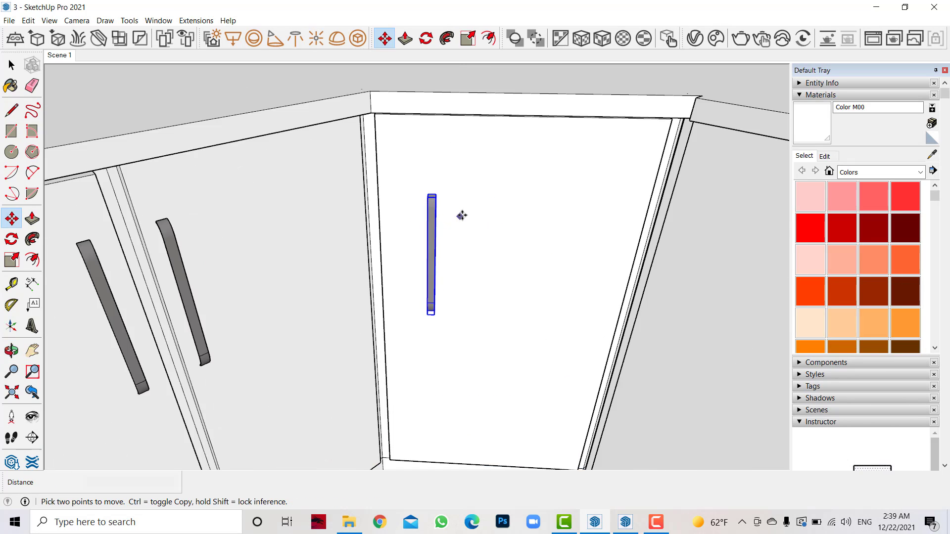
scroll(471, 212, "up", 2)
scroll(473, 201, "down", 1)
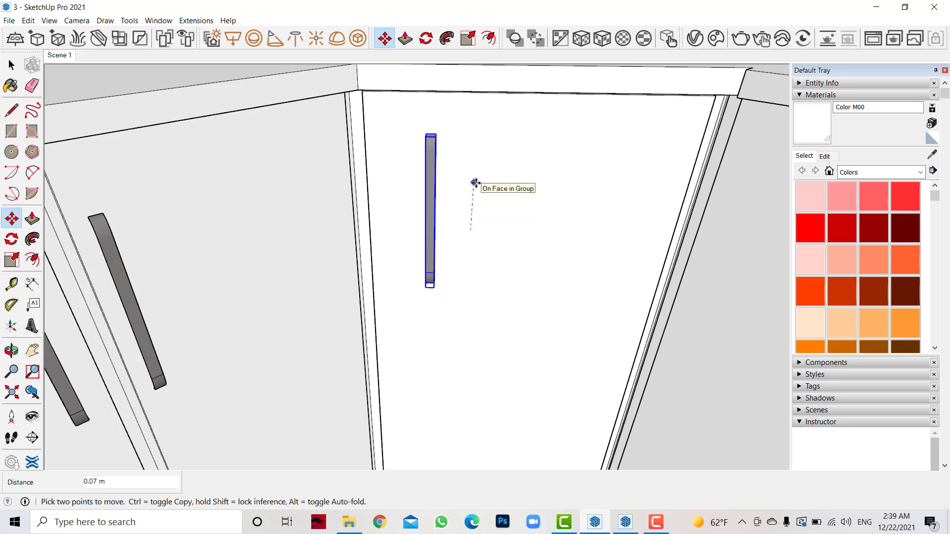
left_click(6, 352)
left_click_drag(275, 366, 414, 132)
left_click(11, 218)
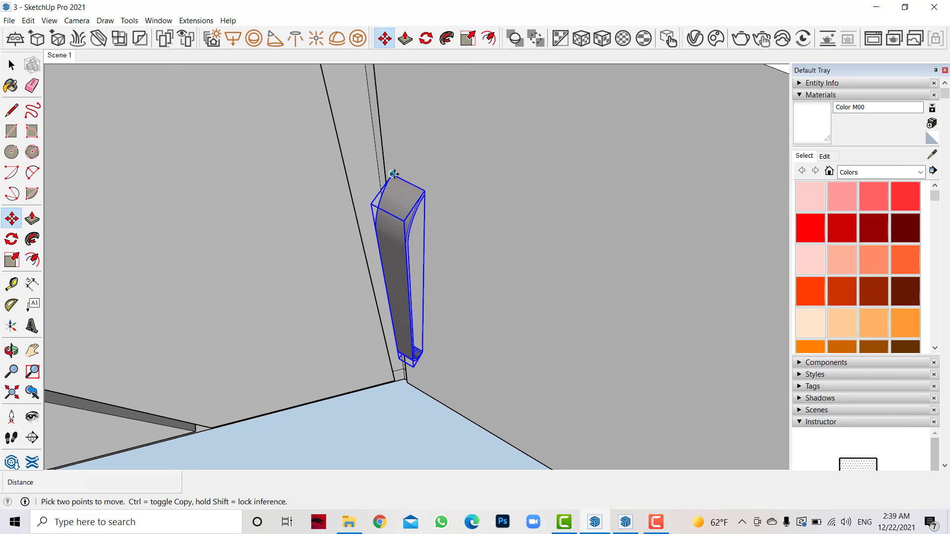
left_click(393, 174)
left_click(425, 139)
scroll(425, 139, "down", 5)
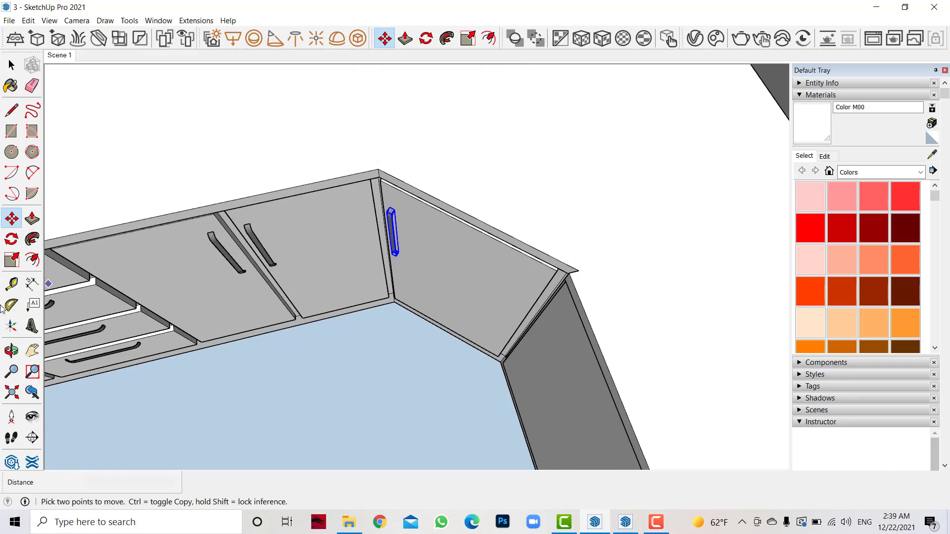
left_click(11, 351)
scroll(516, 292, "up", 2)
mouse_move(516, 293)
left_mouse_down()
mouse_move(382, 276)
mouse_move(534, 314)
mouse_move(747, 252)
left_mouse_up()
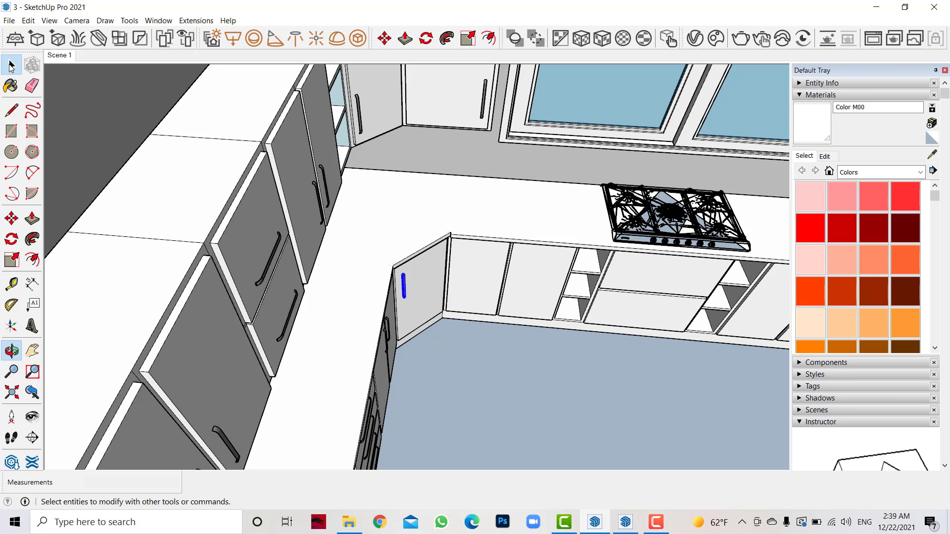
Step: Select a handle and move it onto the right door beside the central split
left_click(483, 99)
middle_click_drag(482, 99, 347, 198)
left_click(11, 218)
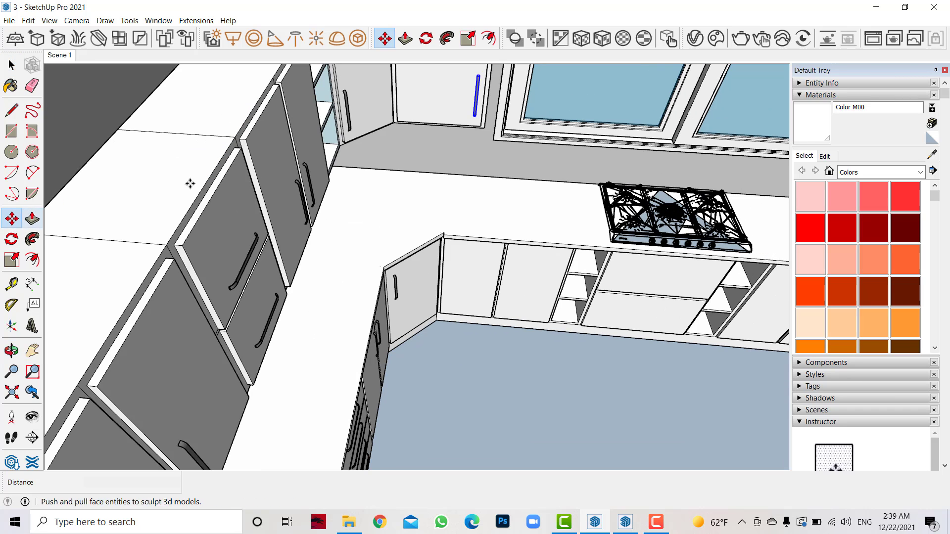
left_click(485, 73)
scroll(541, 265, "up", 3)
scroll(488, 238, "up", 3)
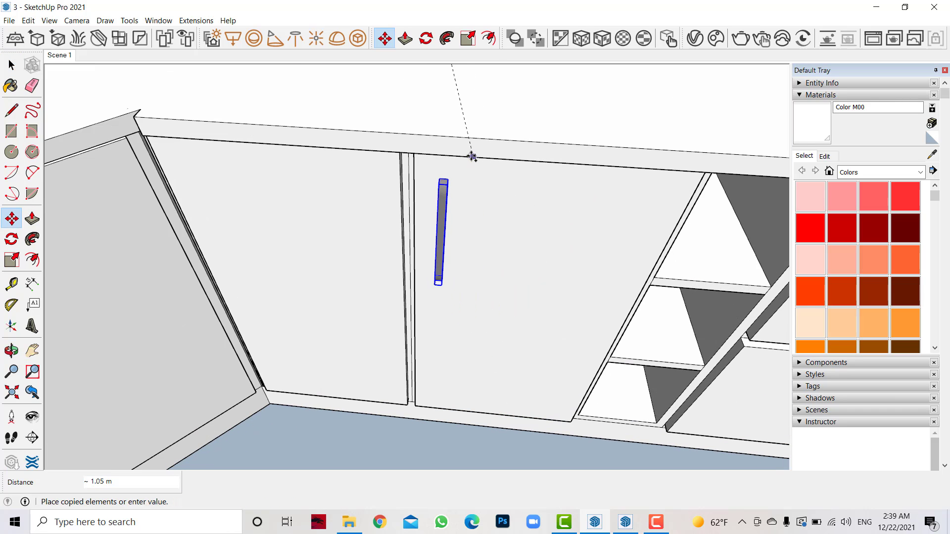
scroll(434, 176, "up", 2)
middle_click_drag(428, 177, 384, 165)
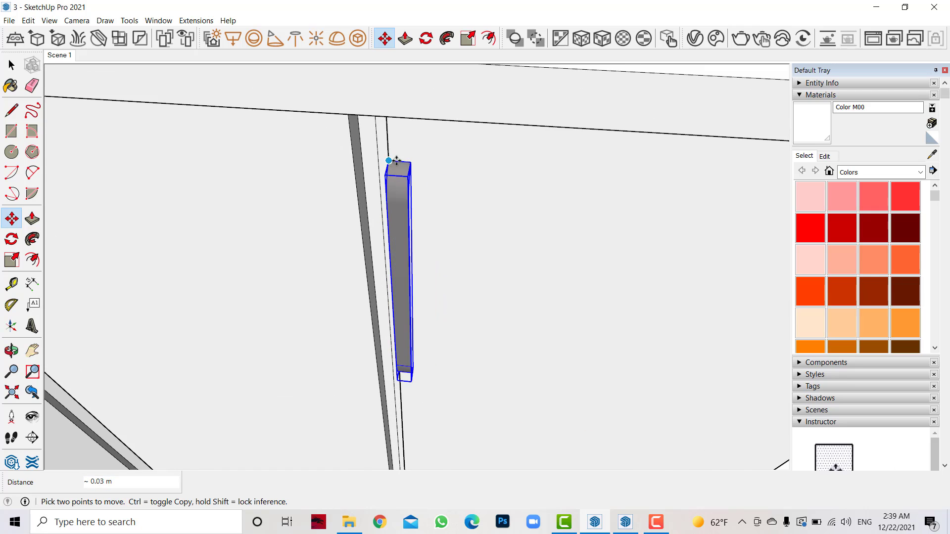
scroll(465, 185, "down", 1)
left_click(466, 184)
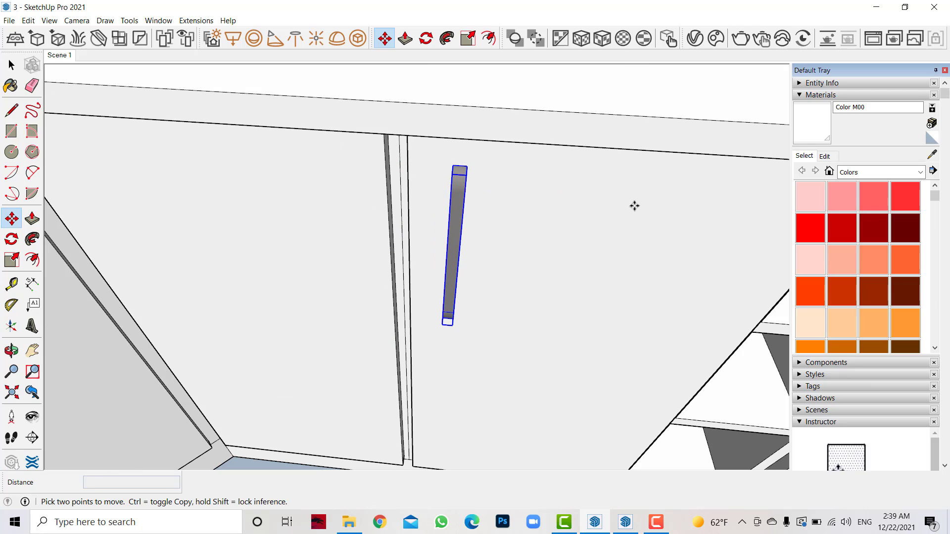
Step: Ctrl-copy the handle 0.09 m across the seam onto the left door
key("Escape")
left_click(456, 165)
key("ctrl")
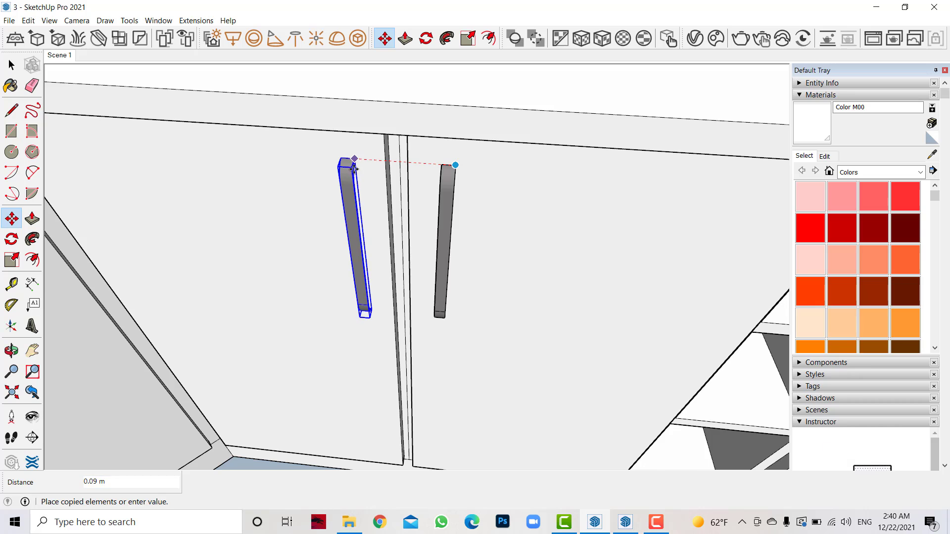
left_click(361, 162)
scroll(297, 188, "down", 5)
scroll(337, 159, "down", 2)
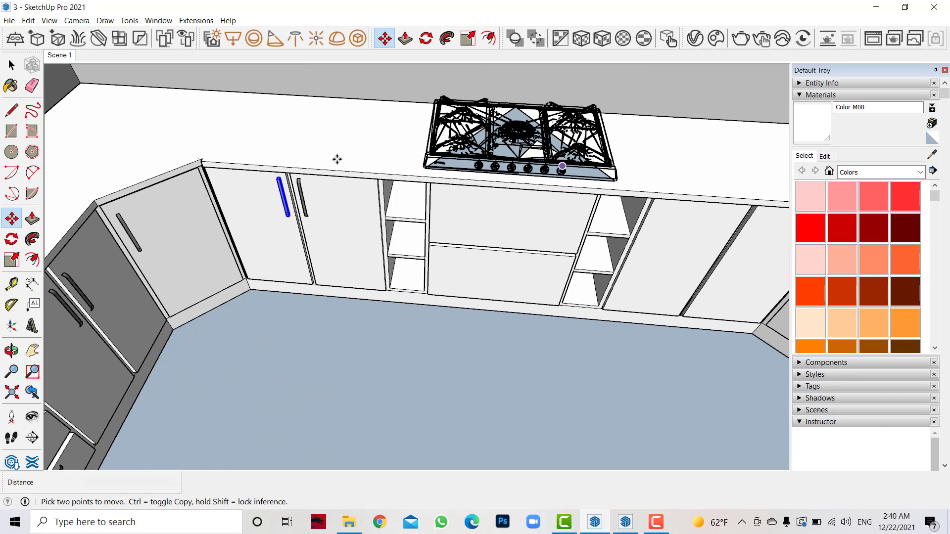
Step: Copy a handle onto the upper drawer and rotate it horizontal
left_click(279, 176)
key("ctrl")
scroll(545, 203, "up", 3)
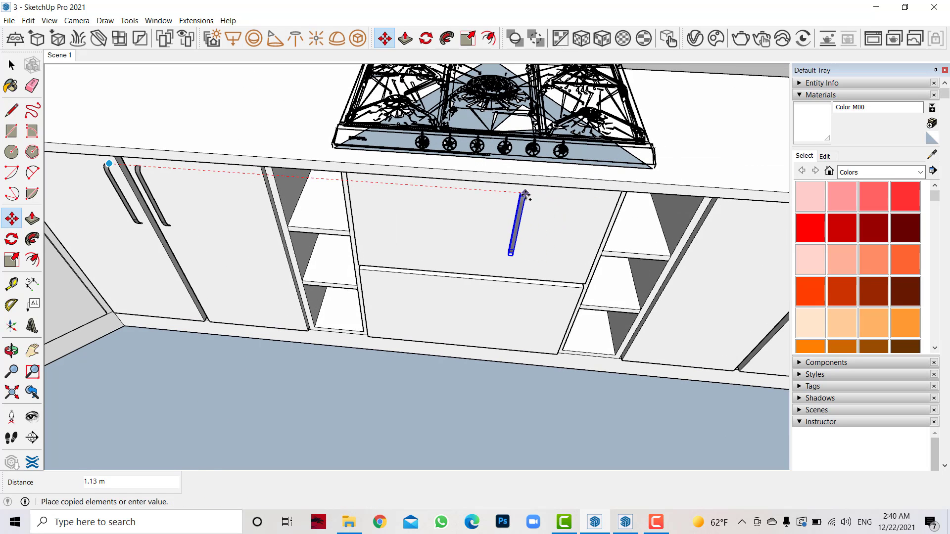
left_click(526, 196)
key("q")
left_click(483, 200)
left_click(480, 226)
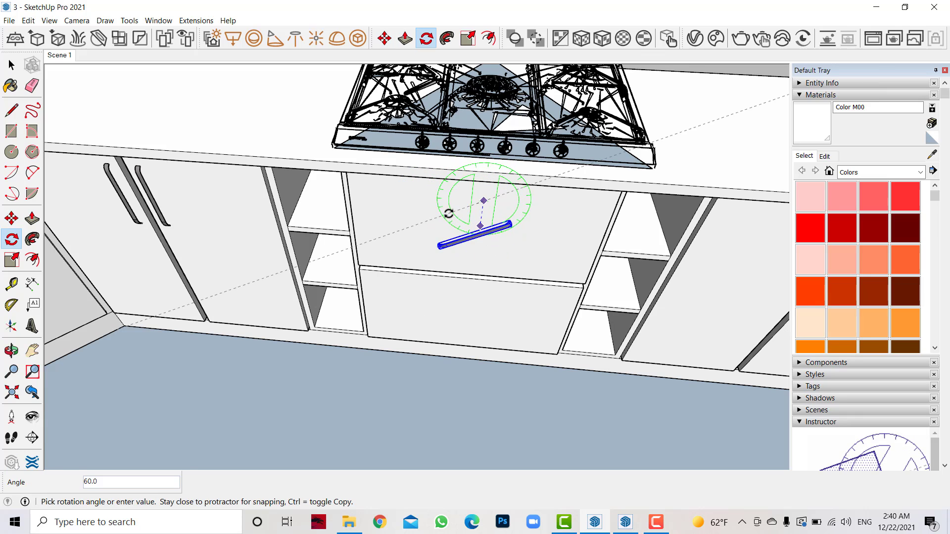
left_click(439, 194)
Step: Position the horizontal handle and copy it 0.19 m down onto the lower drawer
key("m")
left_click(458, 227)
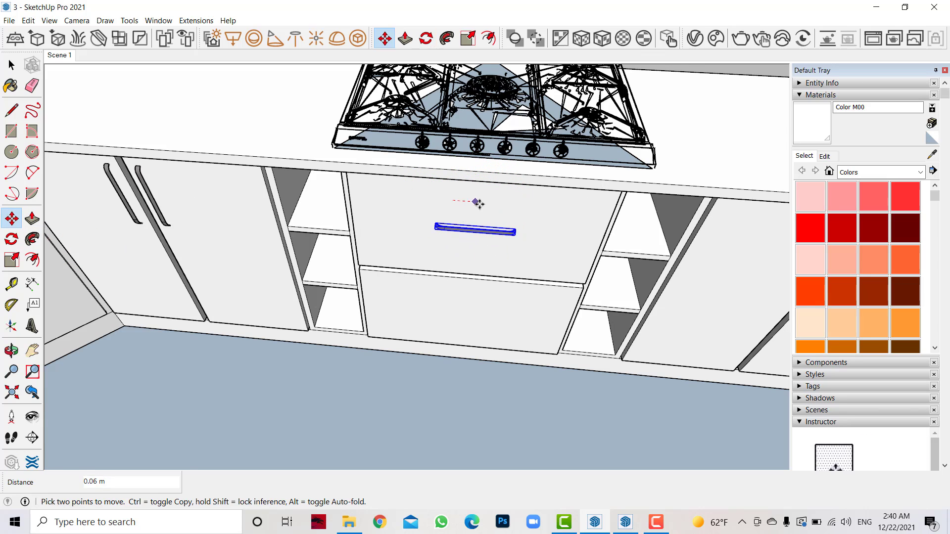
left_click(560, 267)
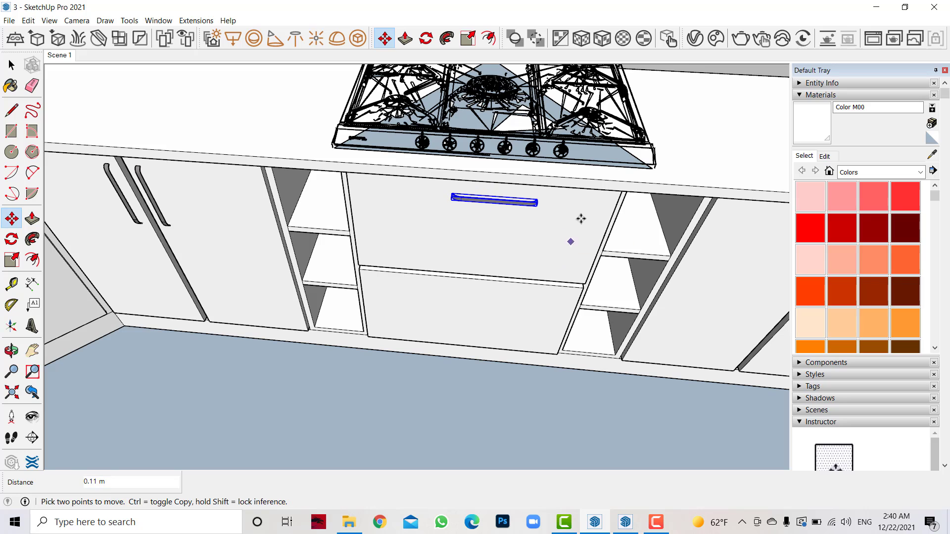
key("Escape")
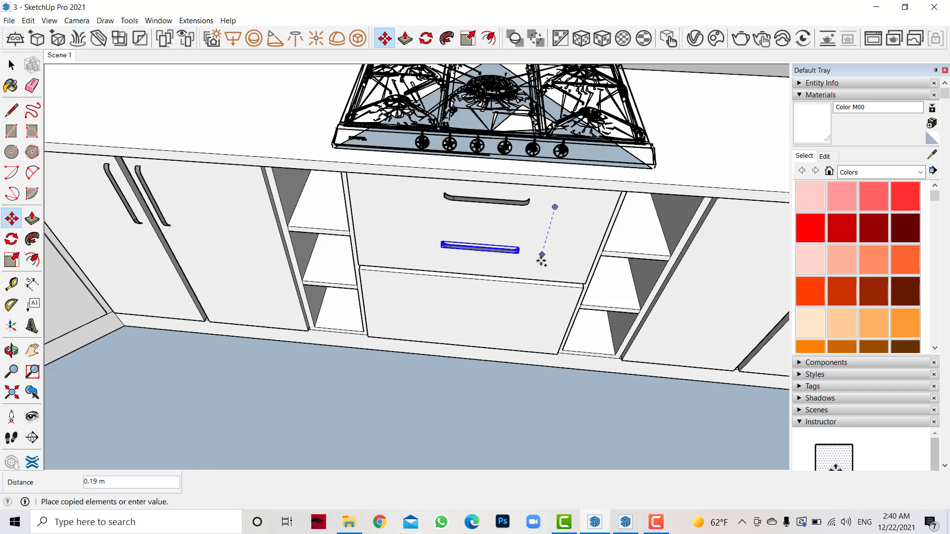
left_click(530, 298)
scroll(145, 159, "down", 3)
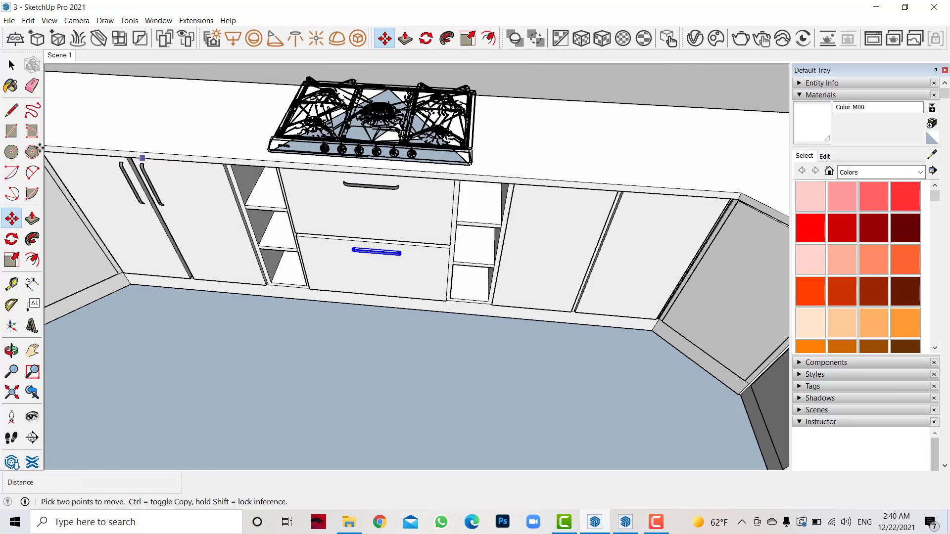
key("space")
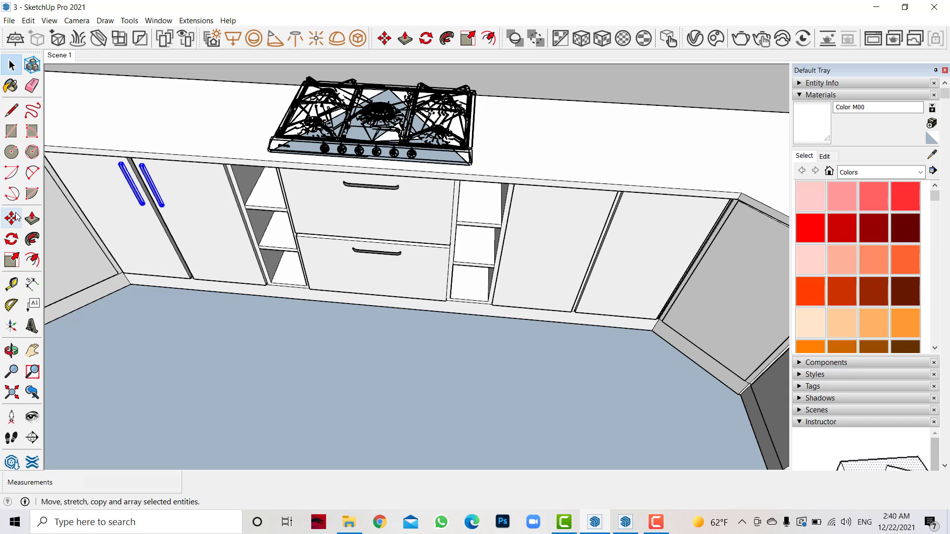
Step: Ctrl-copy both door handles onto the right-hand double doors, nudging them slightly right
left_click(11, 217)
left_click(144, 204)
key("ctrl")
scroll(594, 237, "up", 3)
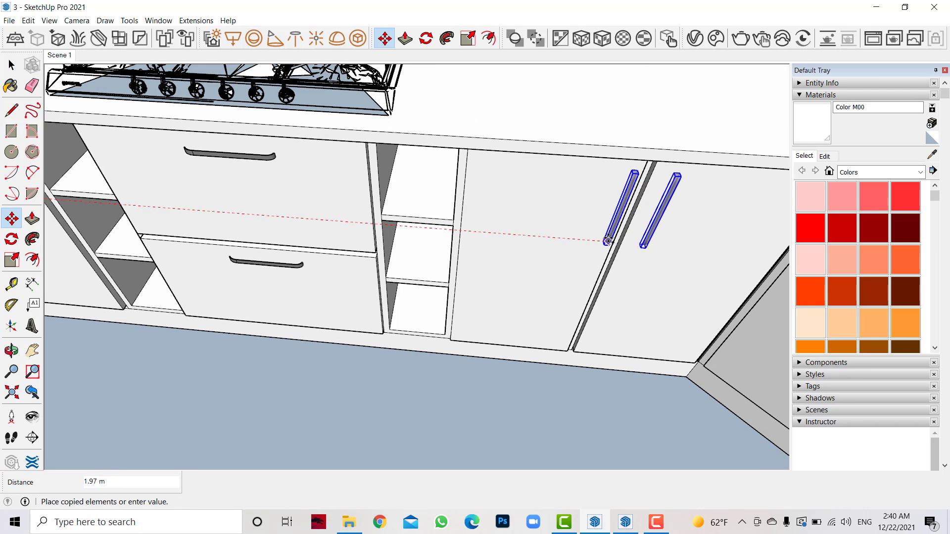
left_click(608, 241)
scroll(339, 140, "down", 2)
scroll(583, 163, "up", 2)
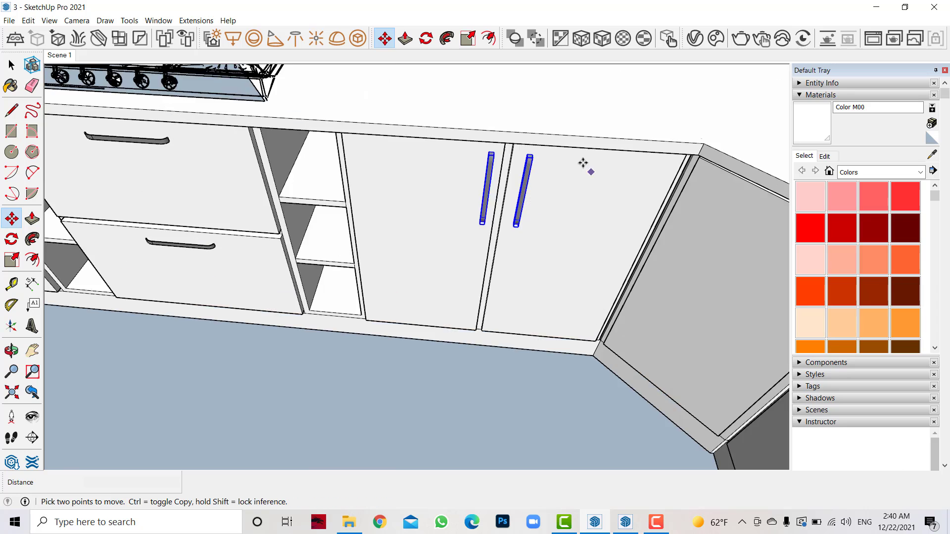
scroll(543, 156, "up", 5)
left_click(496, 148)
left_click(513, 148)
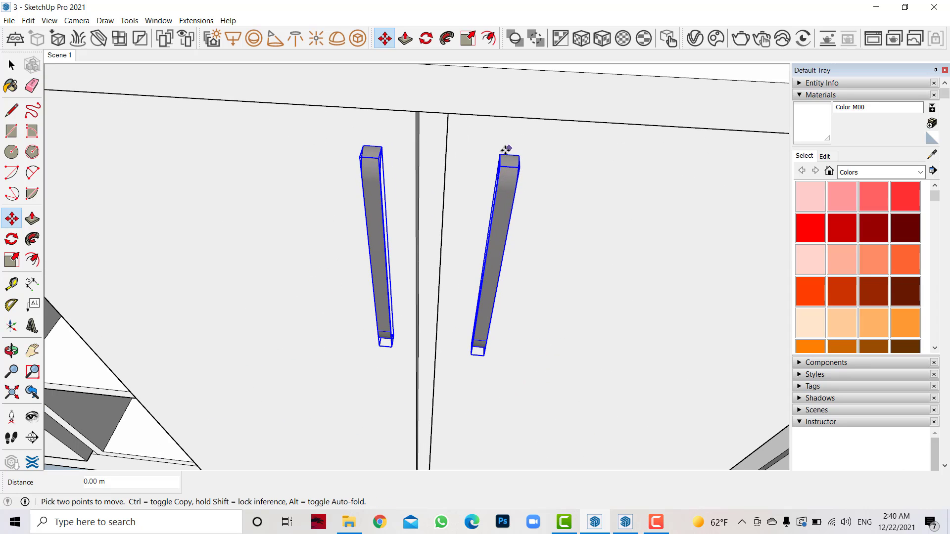
key("space")
Step: Pan and orbit to a wider view of the kitchen corner
left_click(11, 219)
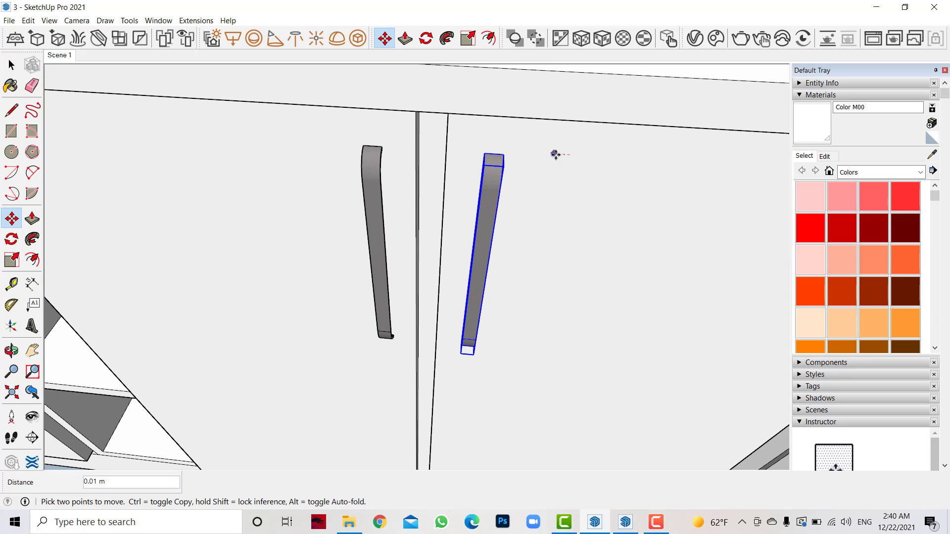
scroll(556, 153, "down", 2)
scroll(450, 153, "down", 3)
middle_click_drag(603, 238, 406, 266, "shift")
scroll(407, 266, "down", 3)
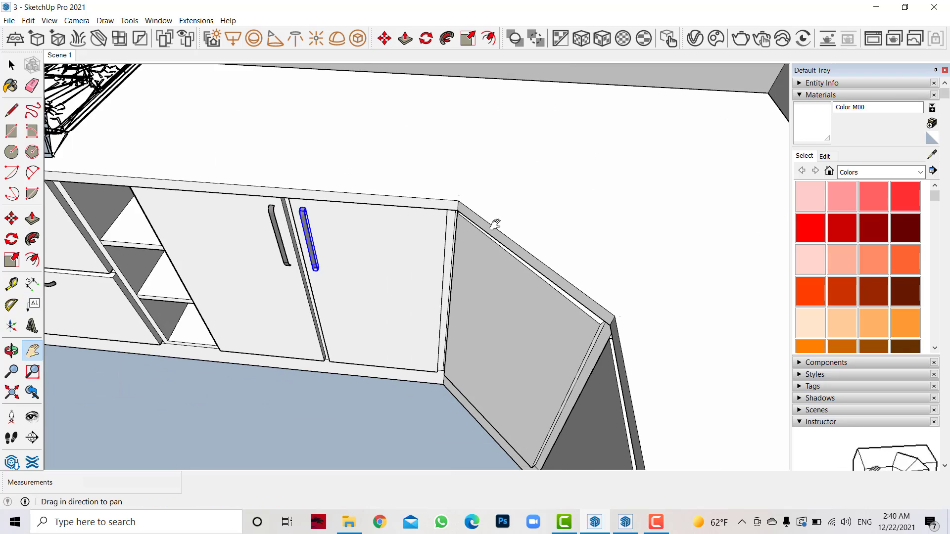
scroll(490, 223, "down", 2)
middle_click_drag(490, 223, 424, 258)
Step: Move the handle onto the corner cabinet door
scroll(425, 258, "up", 3)
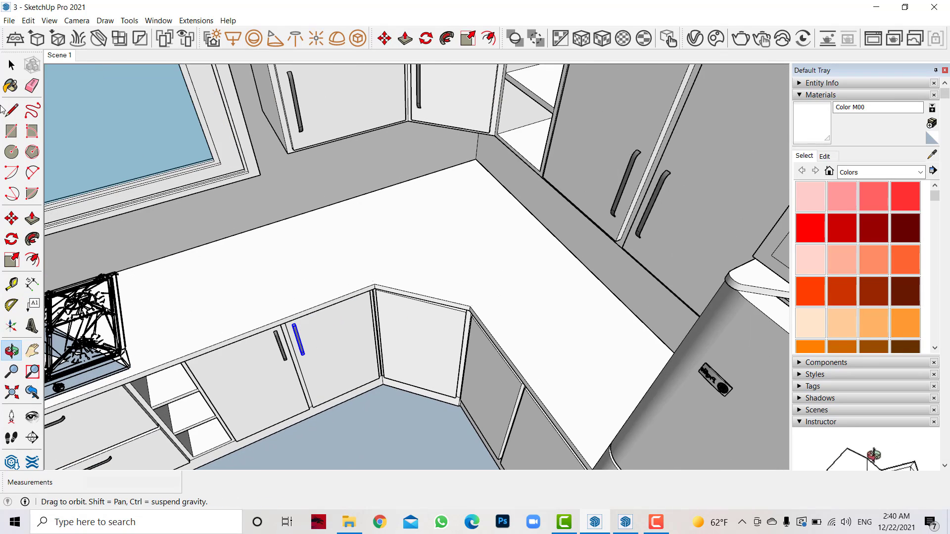
key("m")
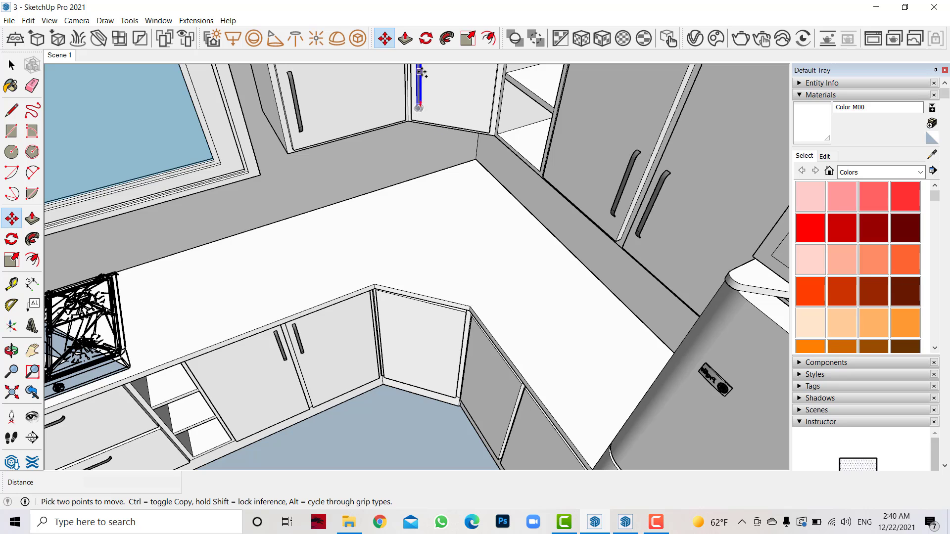
left_click(419, 72)
scroll(391, 327, "up", 3)
scroll(364, 286, "up", 3)
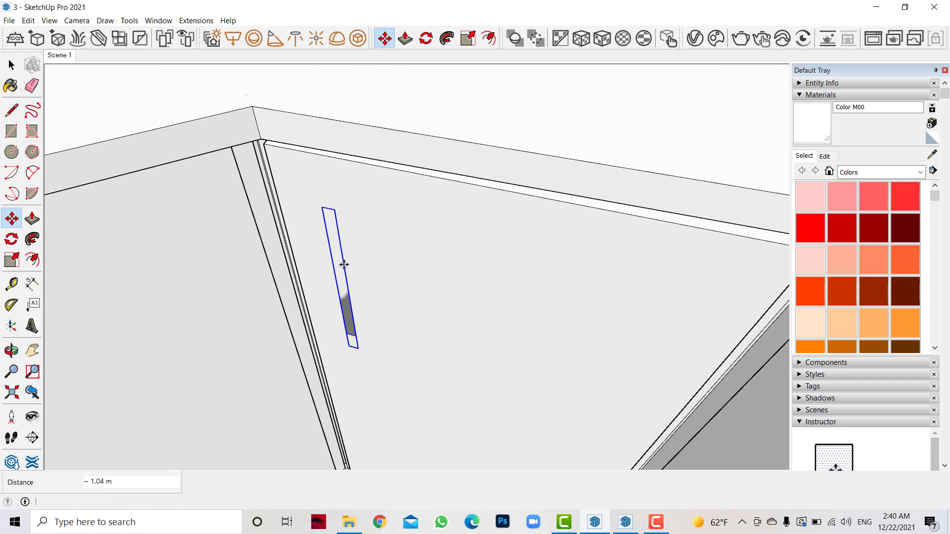
left_click(333, 216)
scroll(534, 239, "down", 2)
scroll(549, 242, "down", 2)
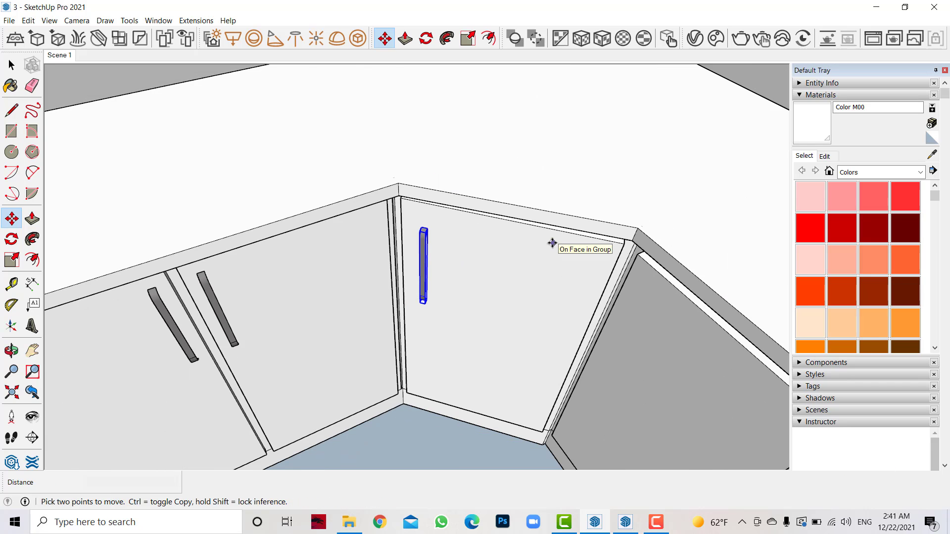
scroll(552, 243, "down", 3)
scroll(524, 229, "down", 2)
middle_click_drag(523, 229, 537, 266)
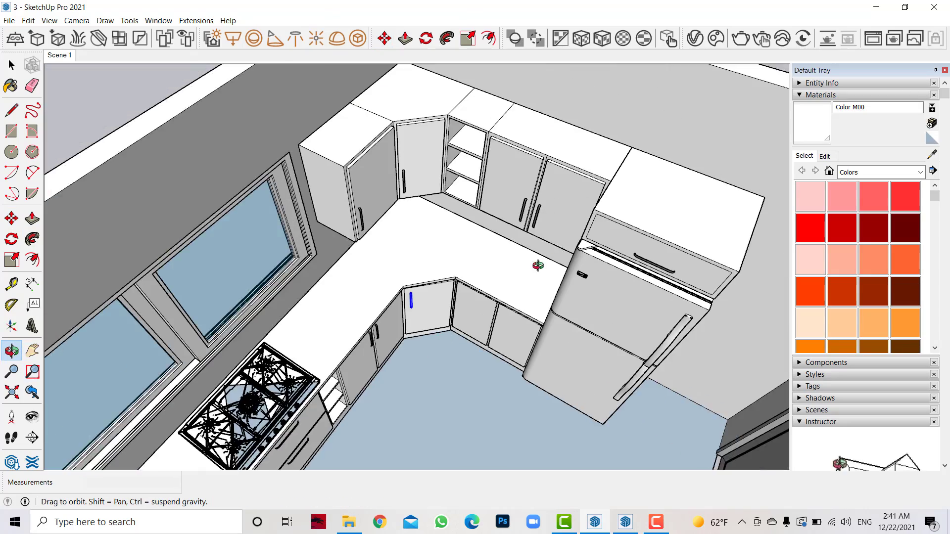
scroll(538, 266, "up", 3)
Step: Ctrl-copy the handle to sit beside the original on the adjacent door
key("space")
scroll(466, 149, "up", 3)
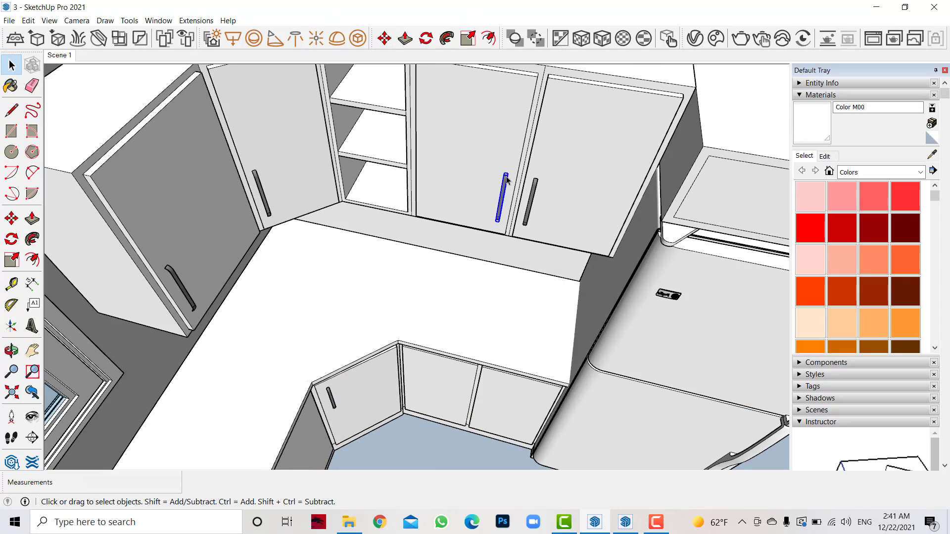
key("m")
key("ctrl")
left_click(530, 176)
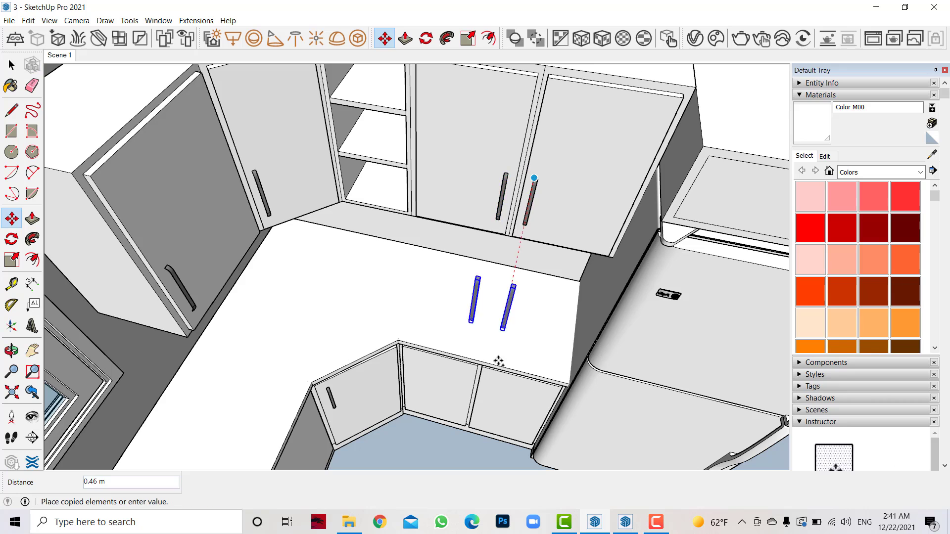
scroll(487, 380, "up", 3)
scroll(487, 380, "down", 2)
left_click(485, 310)
scroll(485, 306, "down", 2)
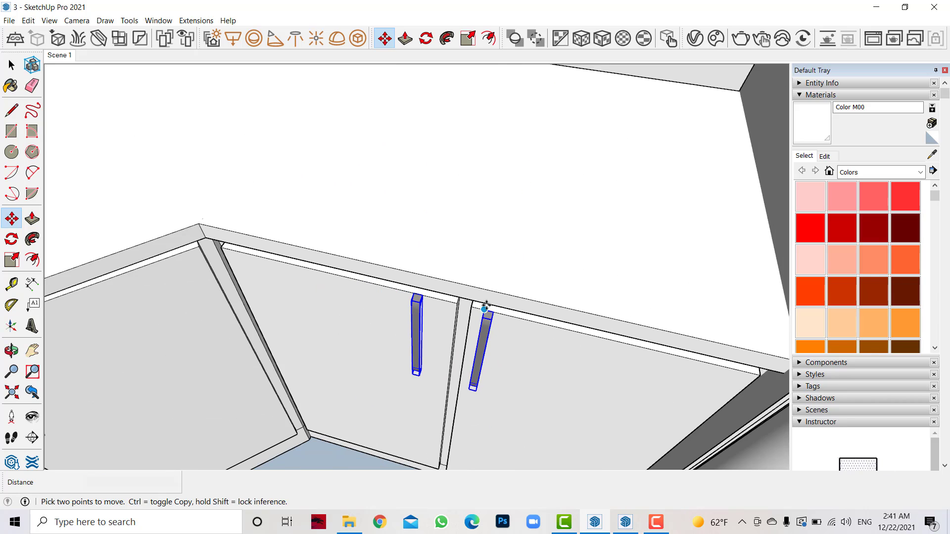
scroll(485, 306, "up", 2)
Step: Shift the pair of handles slightly to the right
left_click(485, 309)
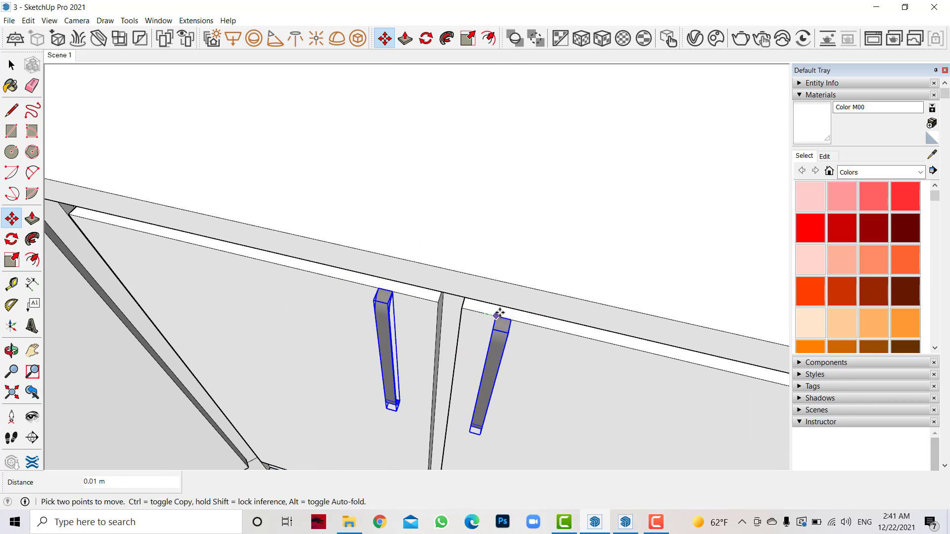
left_click(498, 313)
scroll(468, 337, "up", 1)
left_click(471, 328)
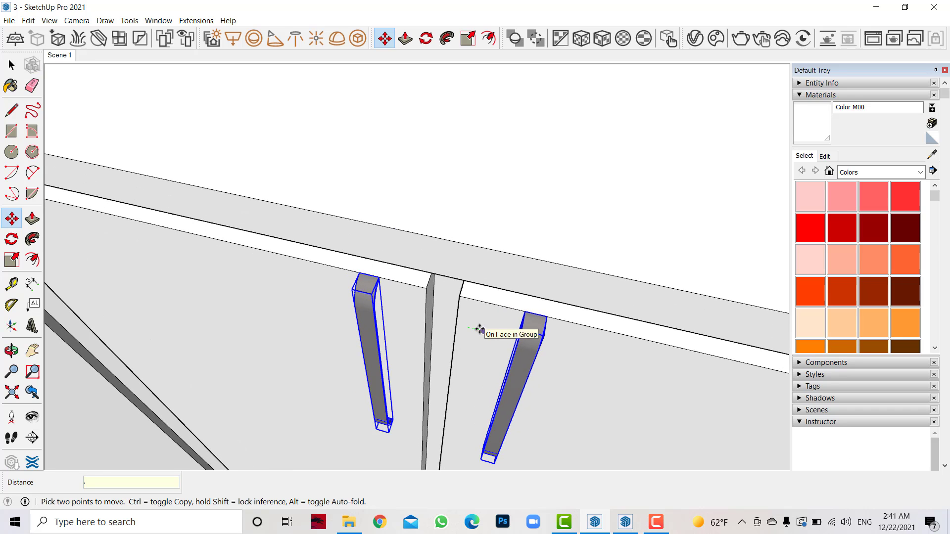
type("005")
key("Return")
scroll(559, 297, "down", 2)
scroll(559, 297, "down", 2)
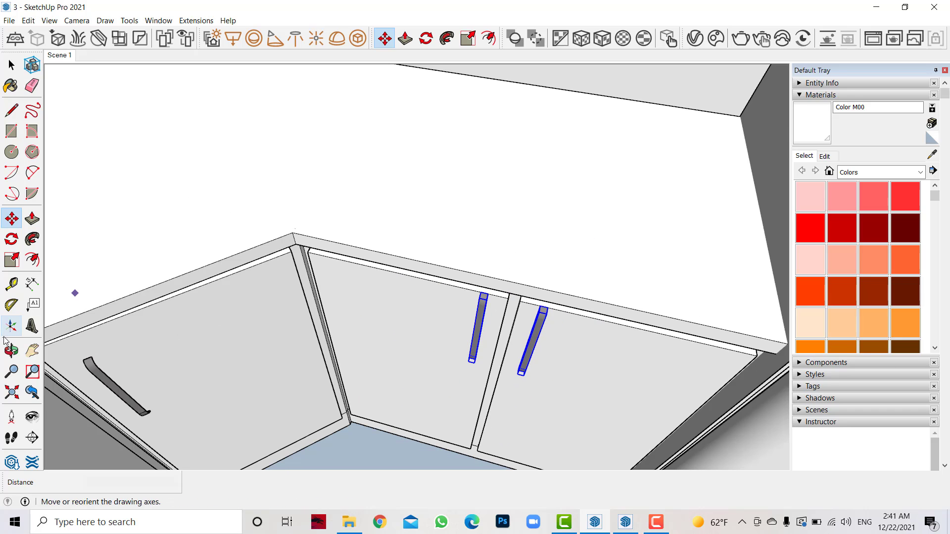
Step: Raise both handles near the top of the double doors, flanking the seam
mouse_move(75, 295)
middle_mouse_down()
mouse_move(290, 339)
mouse_move(445, 275)
mouse_move(234, 239)
middle_mouse_up()
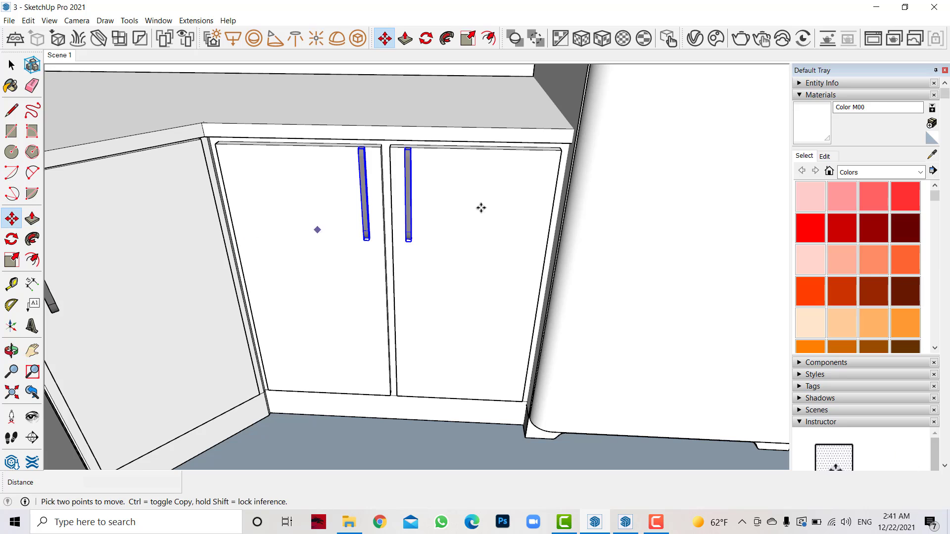
left_click(454, 177)
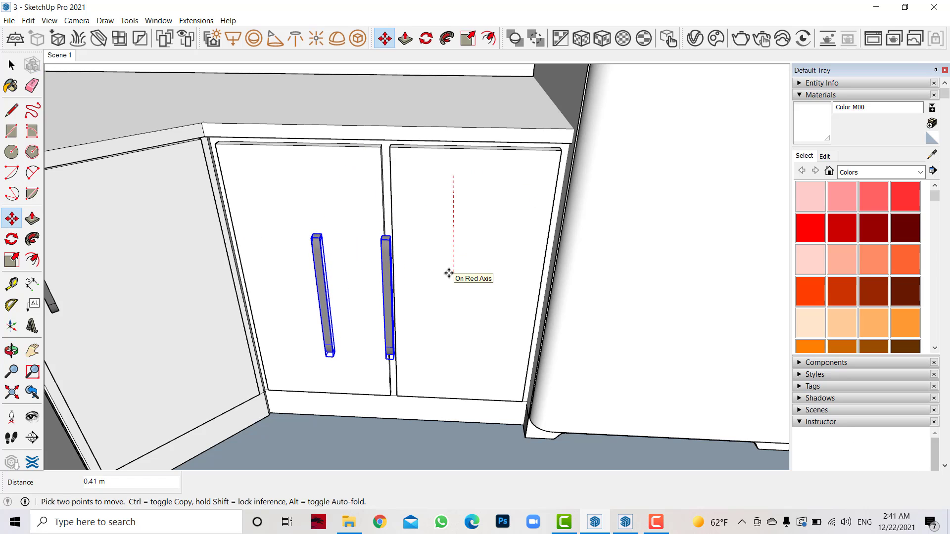
left_click(381, 190)
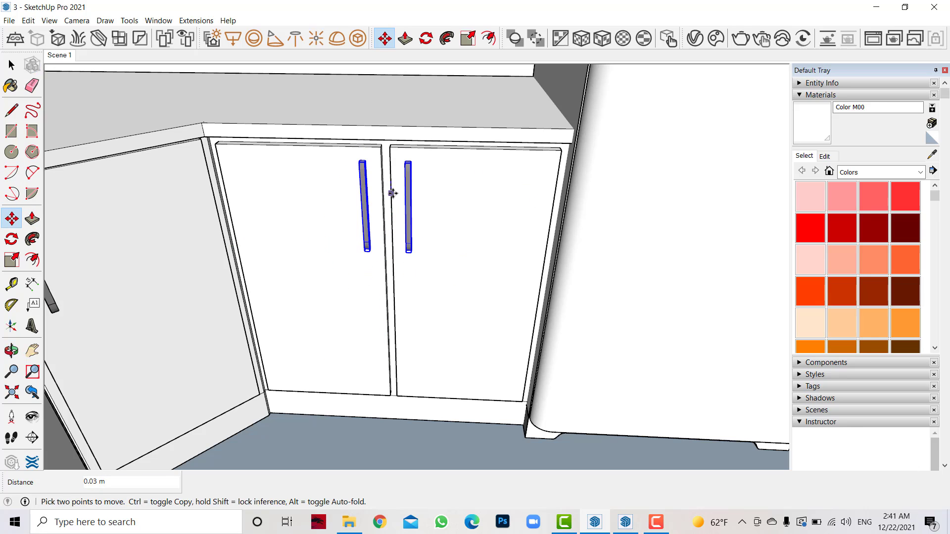
left_click(401, 207)
scroll(404, 222, "down", 3)
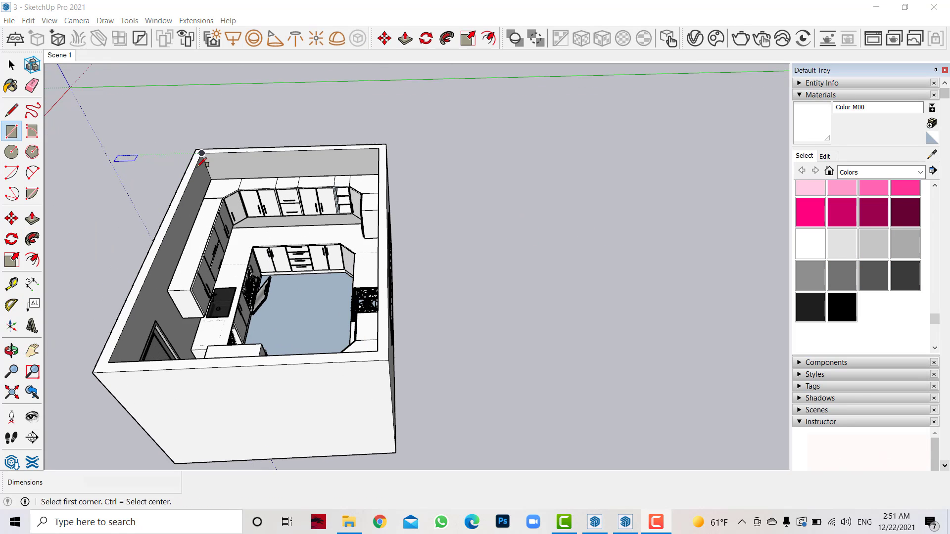
Step: Draw a rectangle over the room's top outline and move it beside the room via cut and paste
left_click(201, 155)
left_click(378, 350)
key("space")
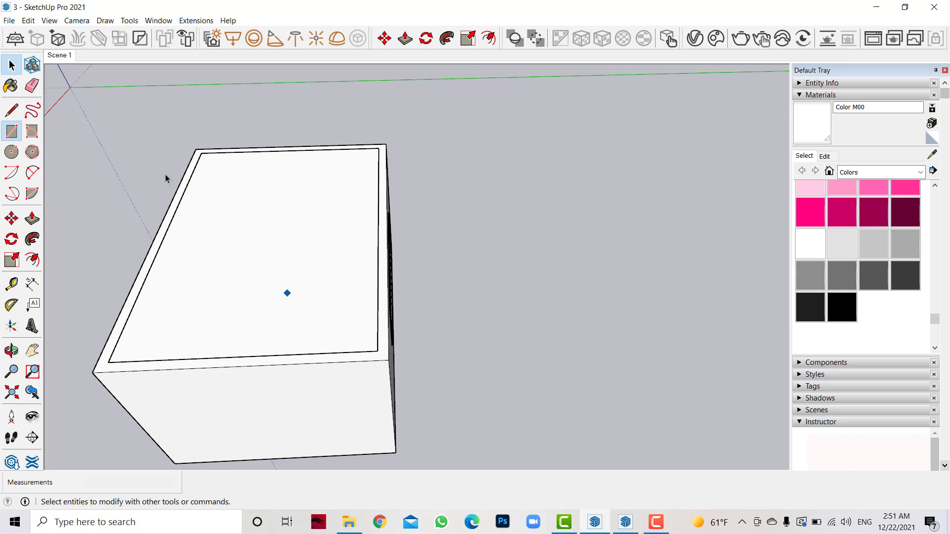
left_click(222, 225)
key("ctrl+x")
scroll(79, 239, "down", 3)
scroll(403, 300, "down", 1)
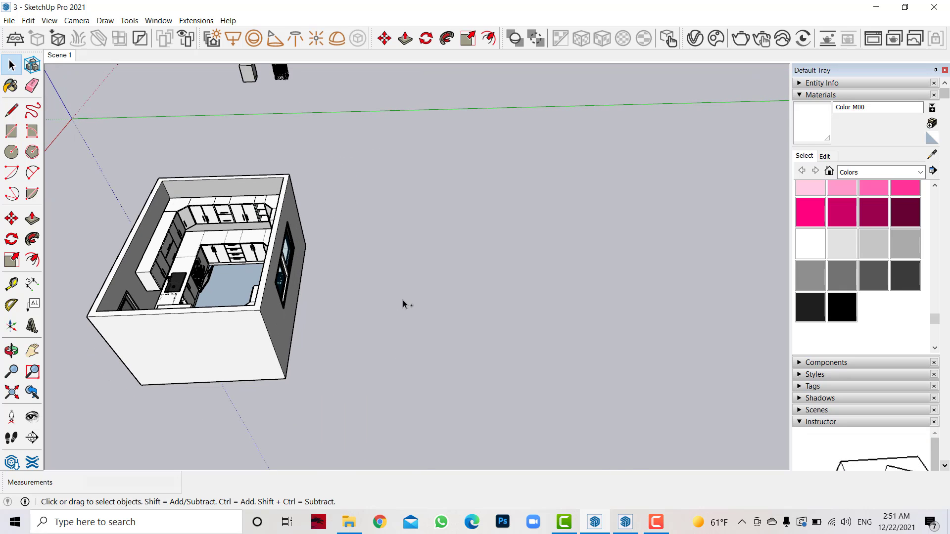
key("ctrl+v")
left_click(434, 238)
scroll(596, 295, "up", 3)
Step: Push/Pull the pasted rectangle into a thick ceiling slab
key("p")
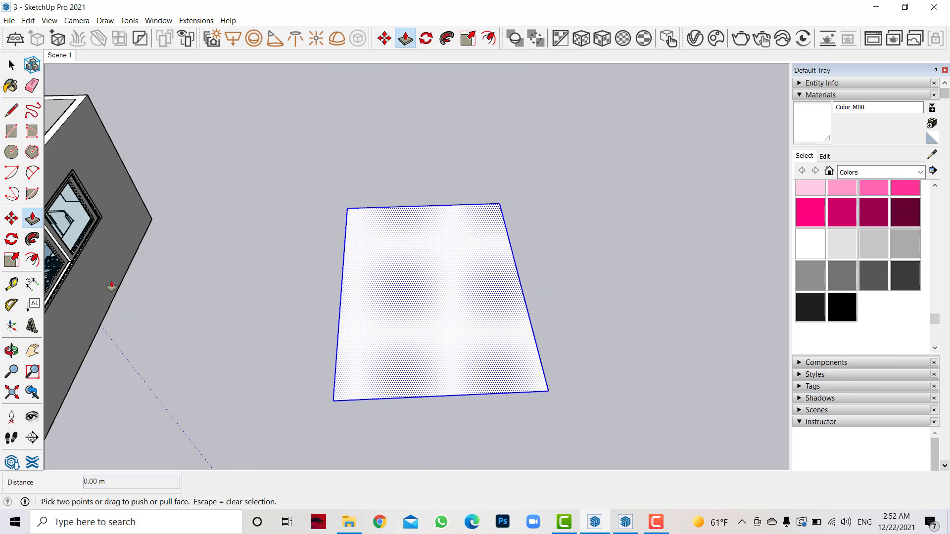
mouse_move(378, 370)
left_mouse_down()
mouse_move(383, 361)
mouse_move(492, 367)
left_mouse_up()
scroll(303, 373, "up", 2)
Step: Offset the slab top inward and push the centre panel down into a recess
key("f")
left_click(539, 230)
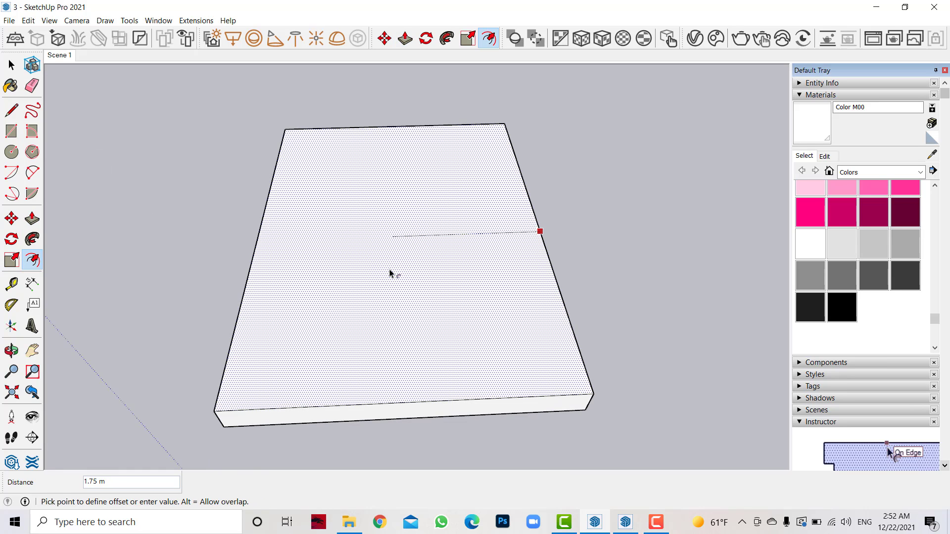
key("Return")
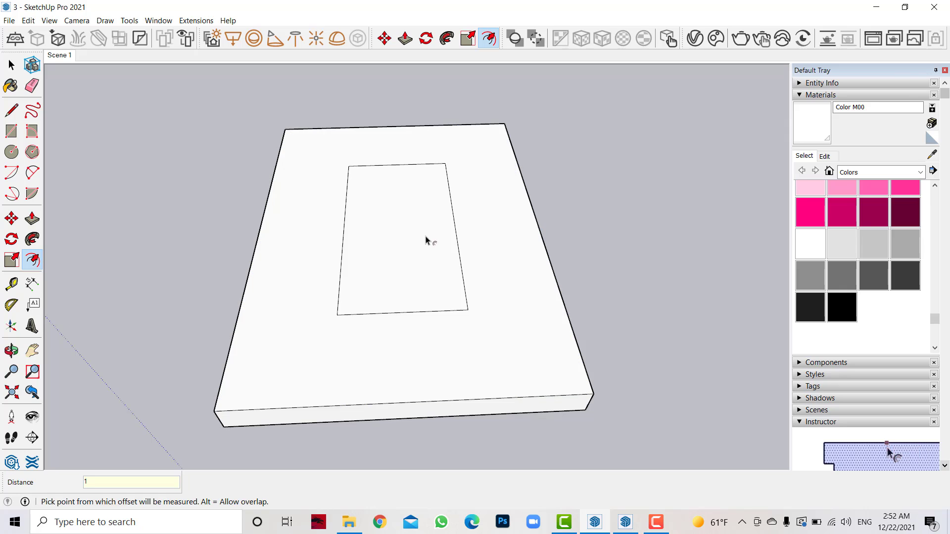
left_click(32, 219)
left_click_drag(373, 240, 384, 257)
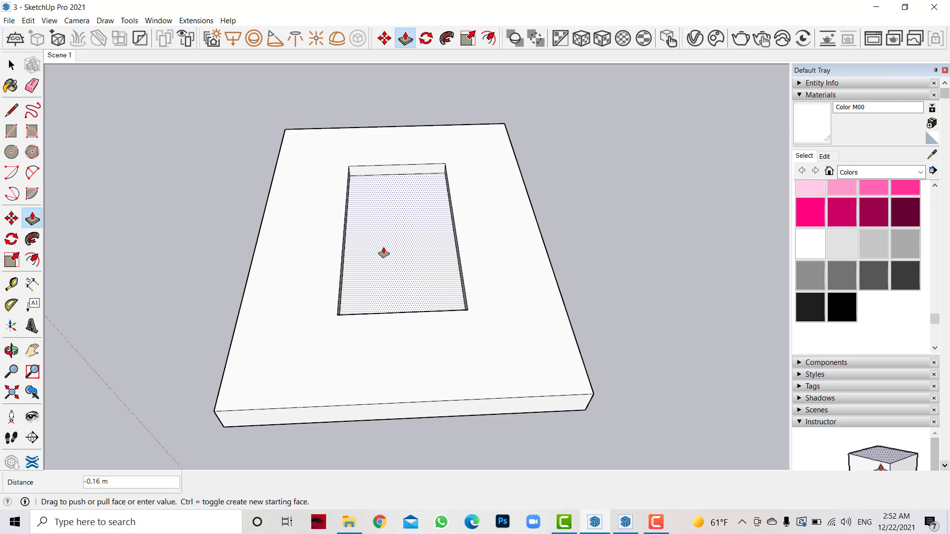
left_click(384, 254)
Step: Offset the slab face again to form a cove outline around the recess
middle_click_drag(376, 291, 422, 389)
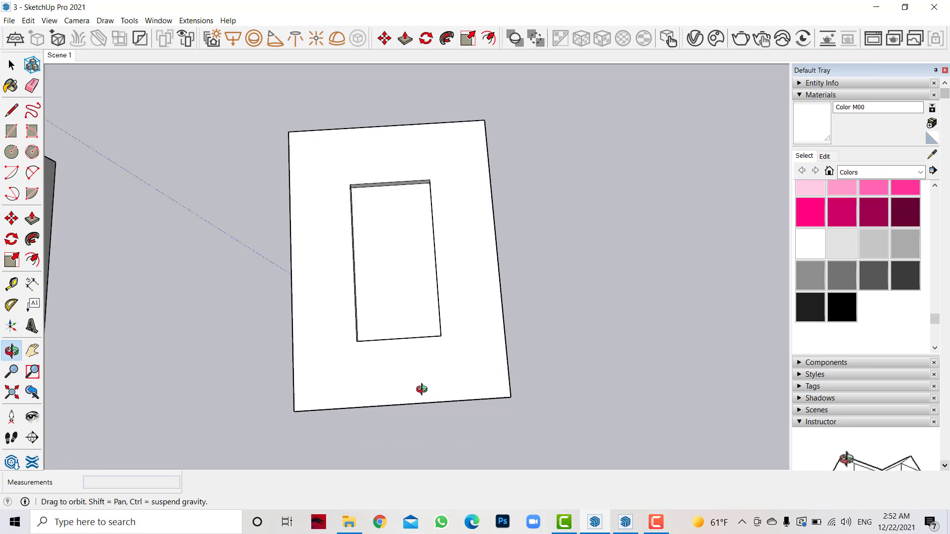
left_click_drag(422, 389, 418, 350)
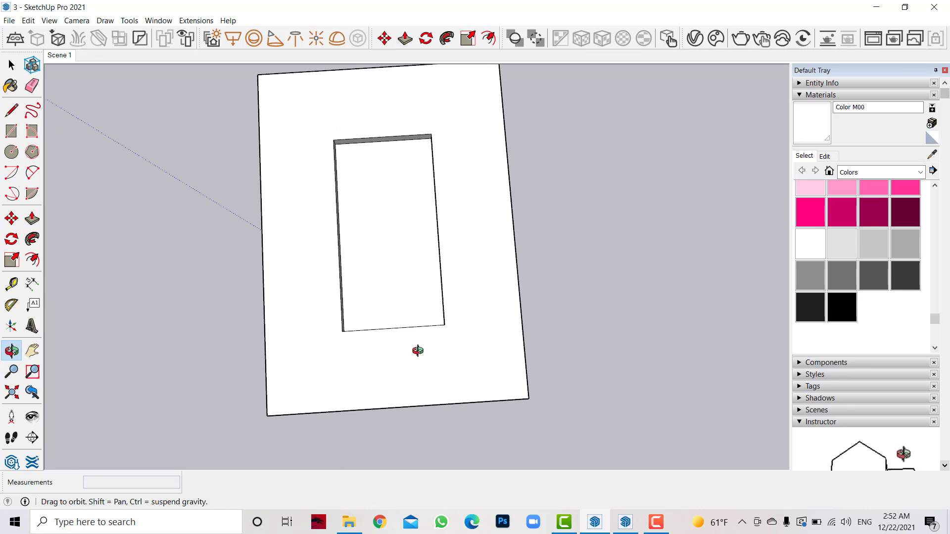
left_click(32, 259)
left_click(263, 245)
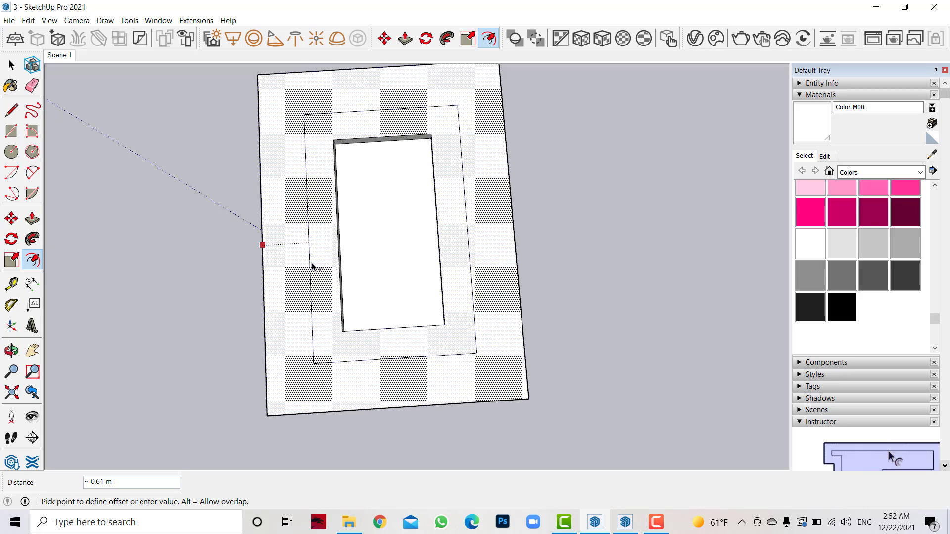
left_click(314, 265)
key("space")
middle_click_drag(96, 127, 113, 173)
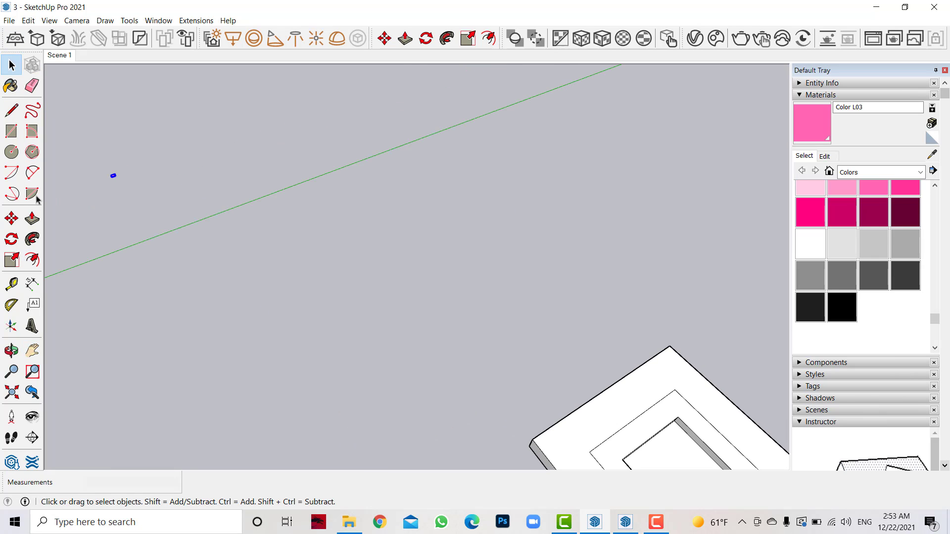
Step: Move the downlight onto the slab at the cove outline's corner
key("m")
left_click(114, 172)
scroll(192, 253, "down", 2)
scroll(401, 319, "up", 2)
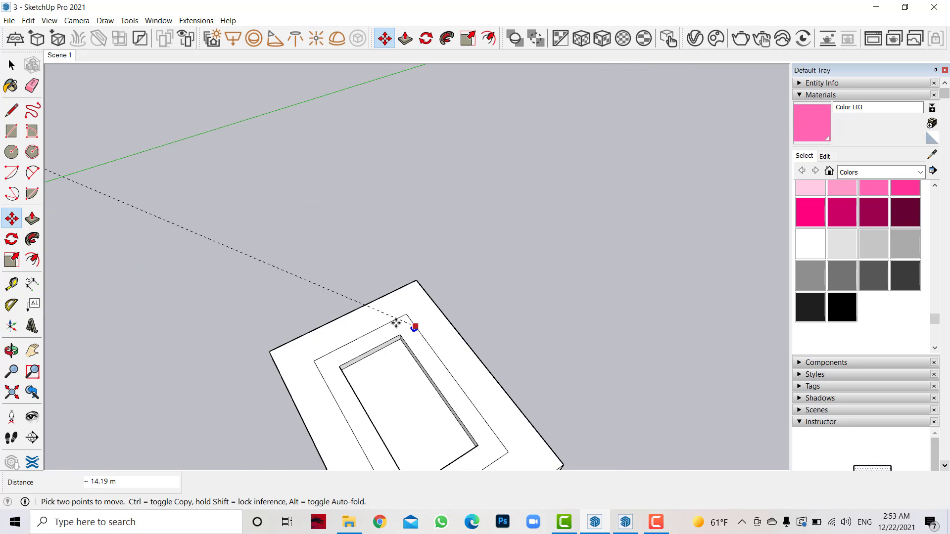
scroll(427, 303, "up", 3)
scroll(427, 302, "up", 3)
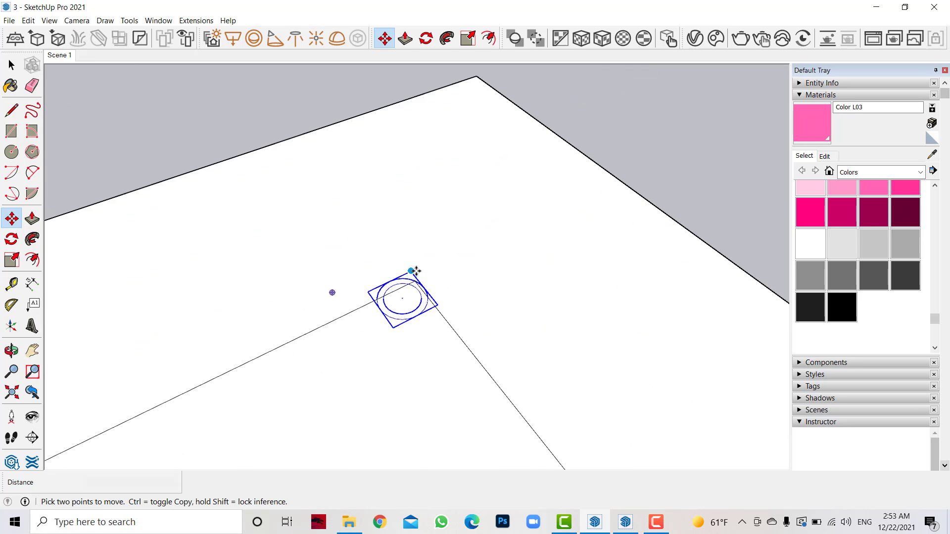
scroll(438, 311, "up", 3)
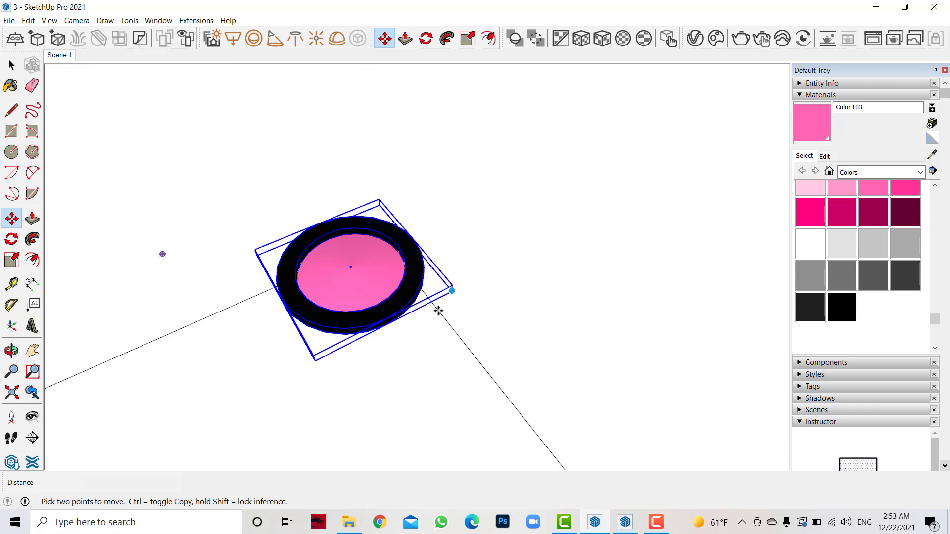
scroll(447, 302, "up", 1)
scroll(484, 294, "down", 5)
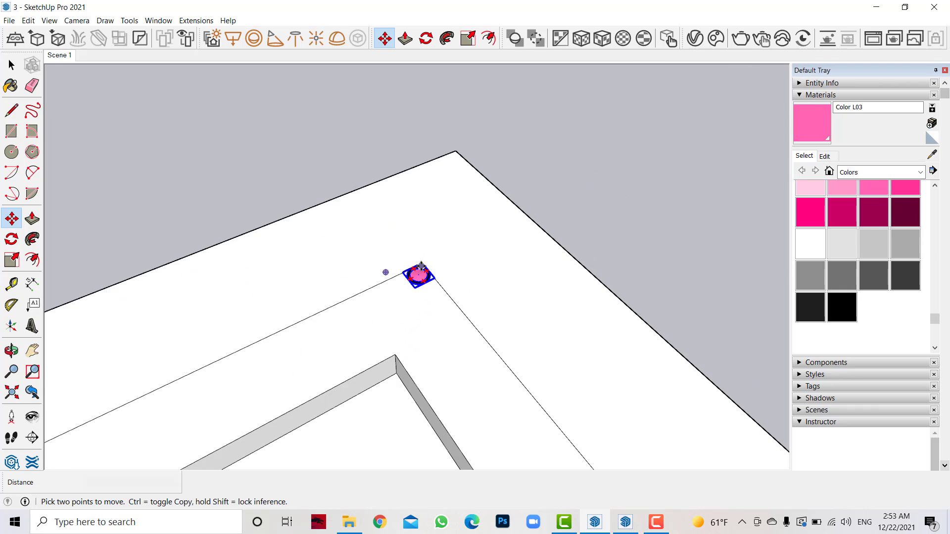
left_click(520, 299)
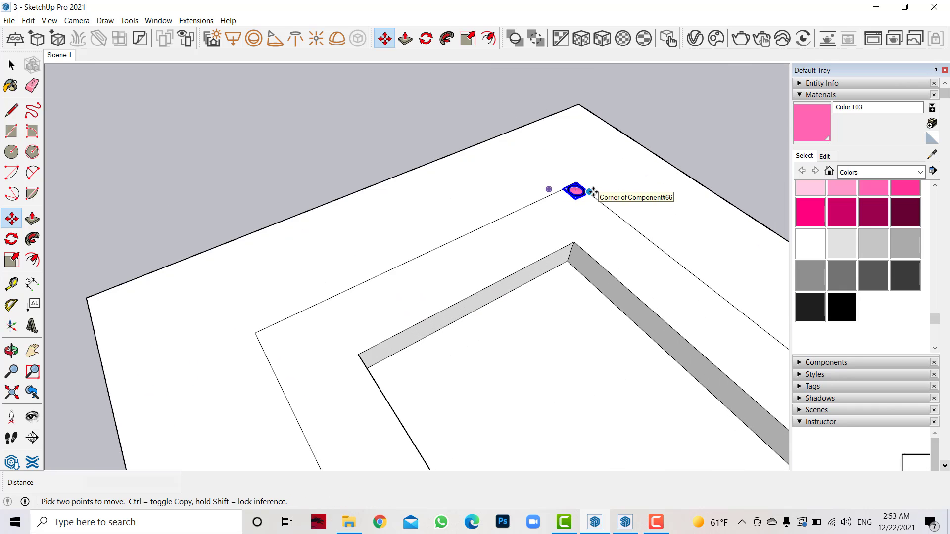
Step: Copy the downlight ring to a second spot on the slab
left_click(592, 192)
key("ctrl")
scroll(286, 339, "up", 2)
scroll(260, 338, "up", 2)
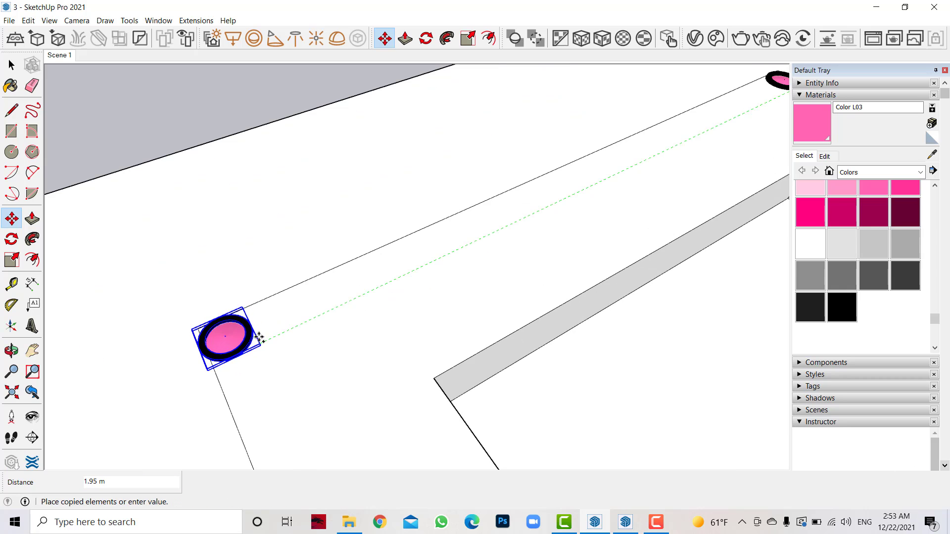
left_click(259, 339)
scroll(742, 106, "down", 3)
scroll(649, 179, "up", 3)
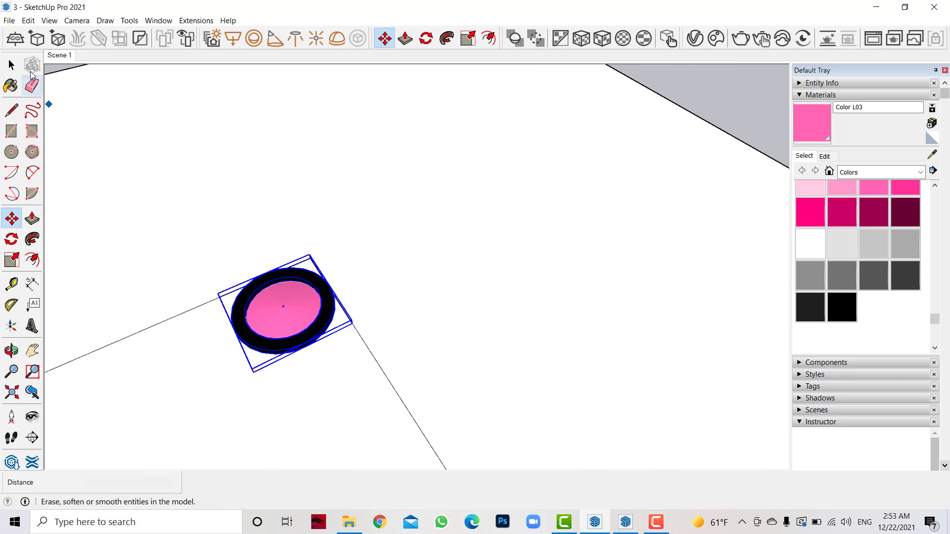
Step: Select the ring component and enter it for editing
left_click(11, 64)
scroll(323, 372, "up", 1)
double_click(266, 278)
scroll(266, 278, "up", 2)
scroll(232, 286, "up", 2)
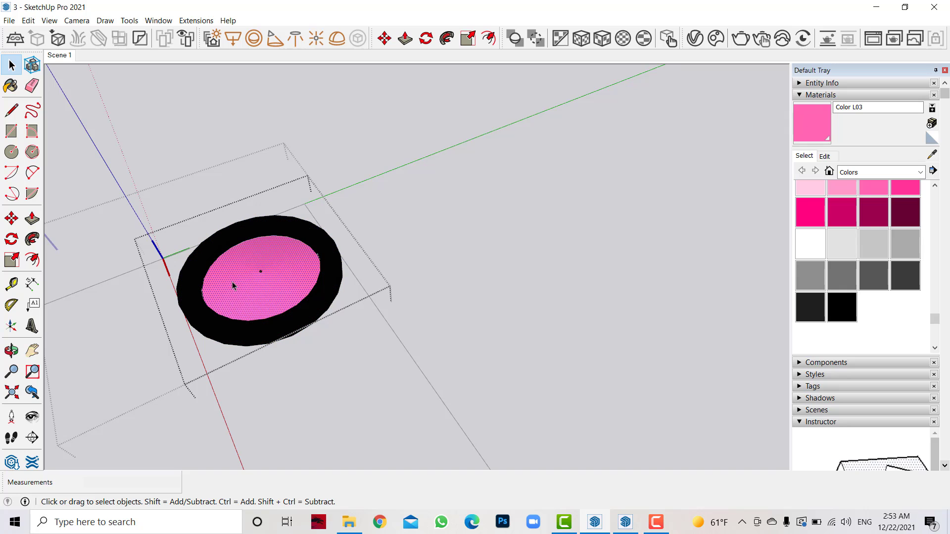
left_click(312, 268)
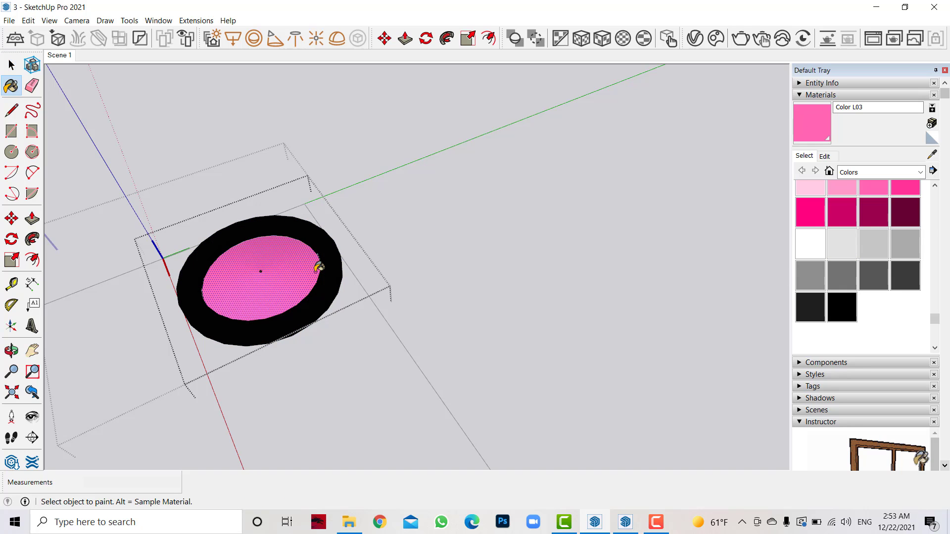
Step: In the V-Ray Asset Editor, give Color L03 a white emissive layer at intensity 3.4, discarding the trial reflection
left_click(695, 38)
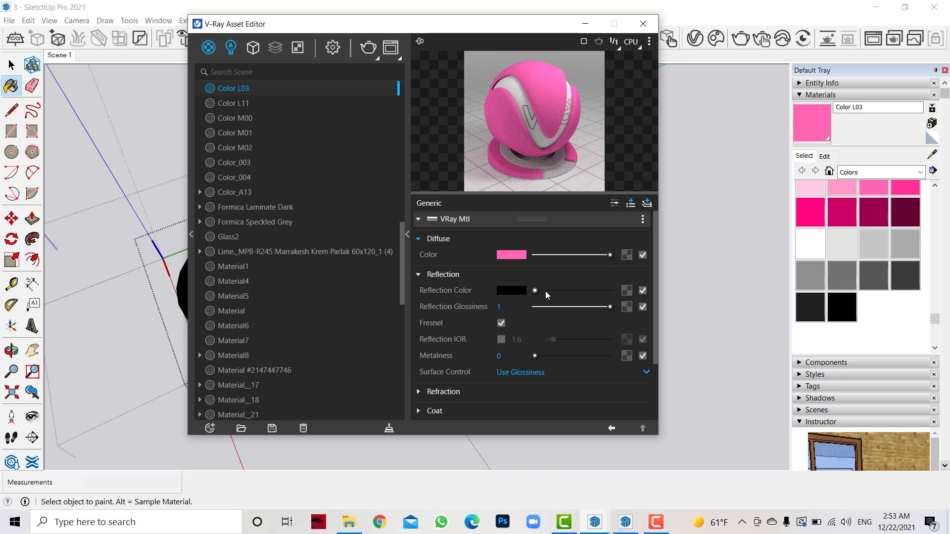
left_click_drag(535, 291, 586, 289)
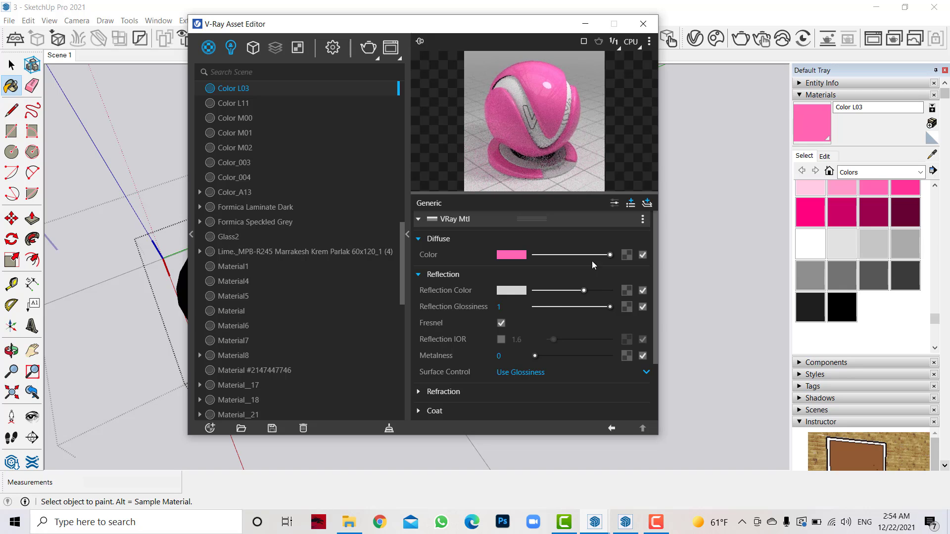
left_click(630, 203)
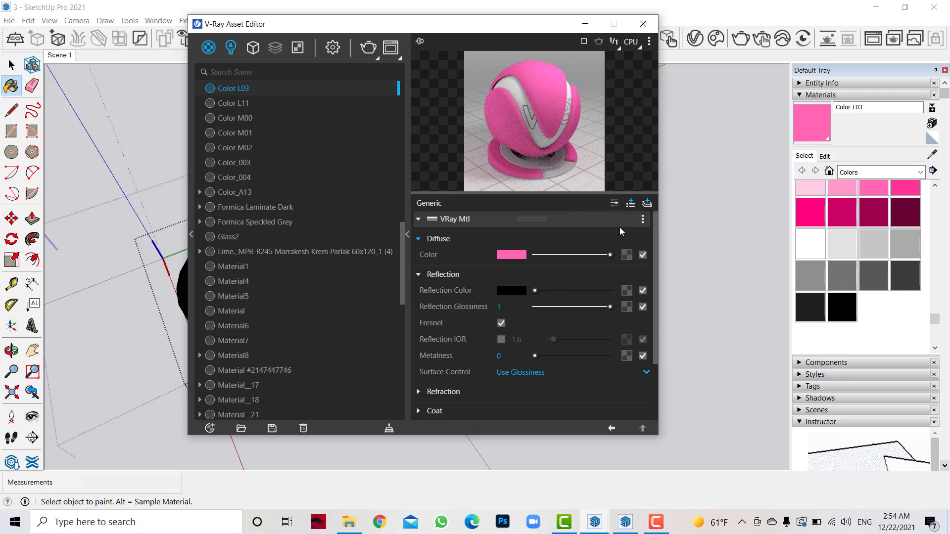
left_click_drag(533, 253, 563, 253)
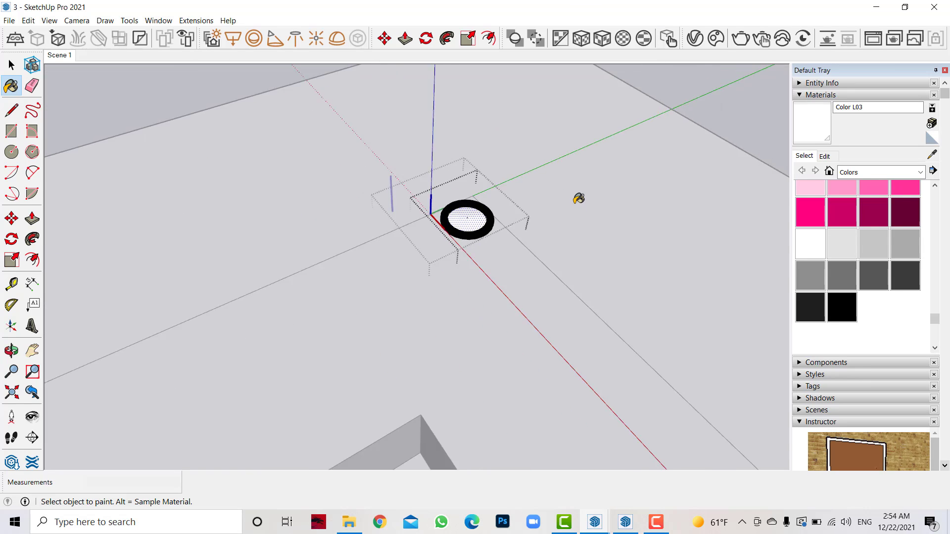
Step: Select the downlight ring, bring up its context menu, then dismiss it
left_click(11, 65)
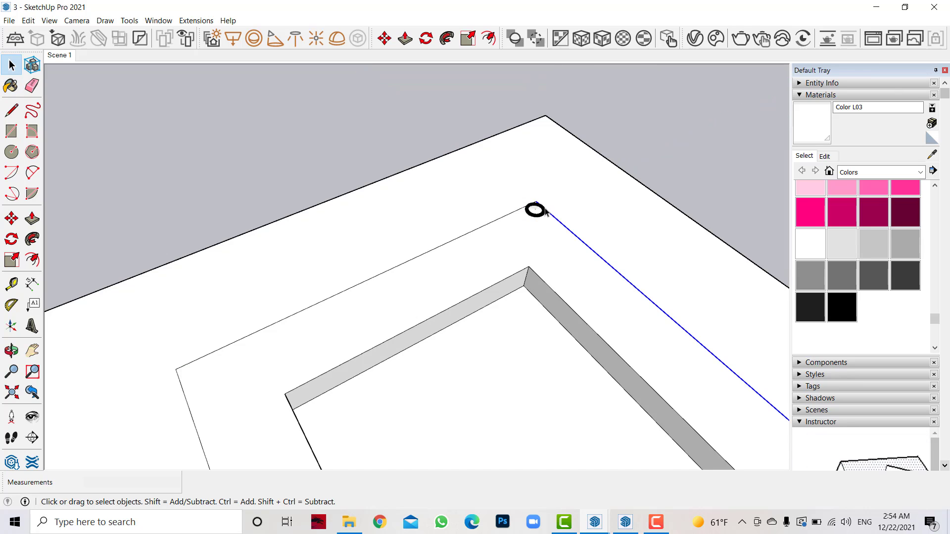
right_click(536, 213)
left_click(664, 152)
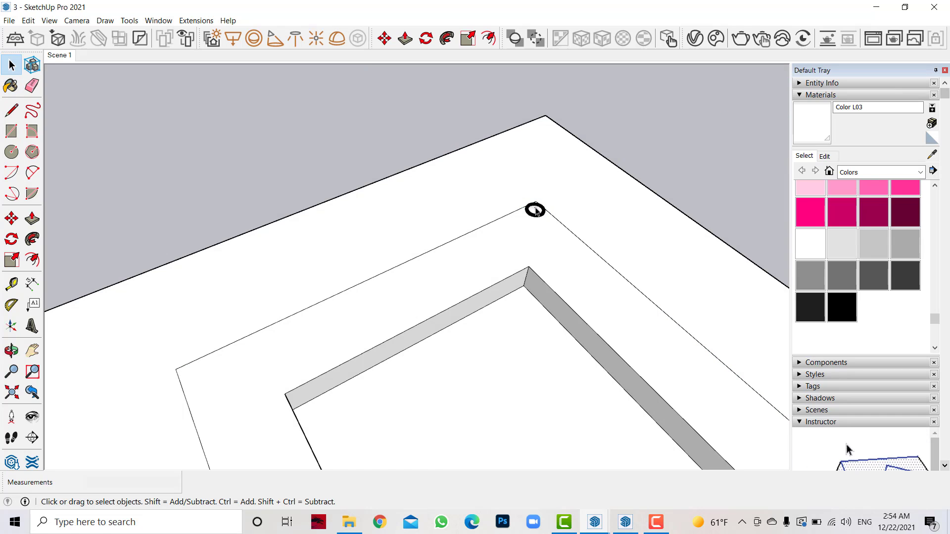
scroll(695, 159, "up", 3)
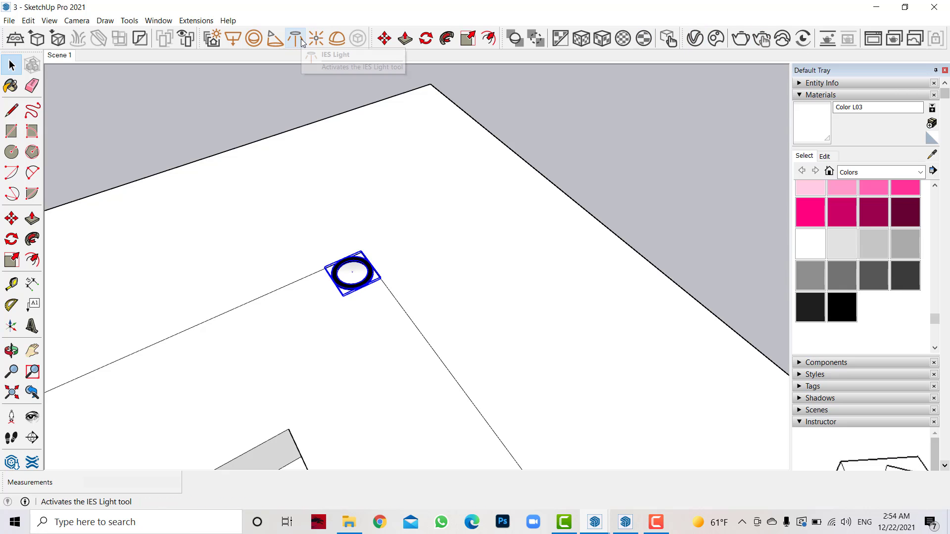
scroll(657, 227, "down", 3)
scroll(656, 228, "down", 2)
Step: Copy the ring about 0.96 m along the left cove edge between the corner fixtures
key("m")
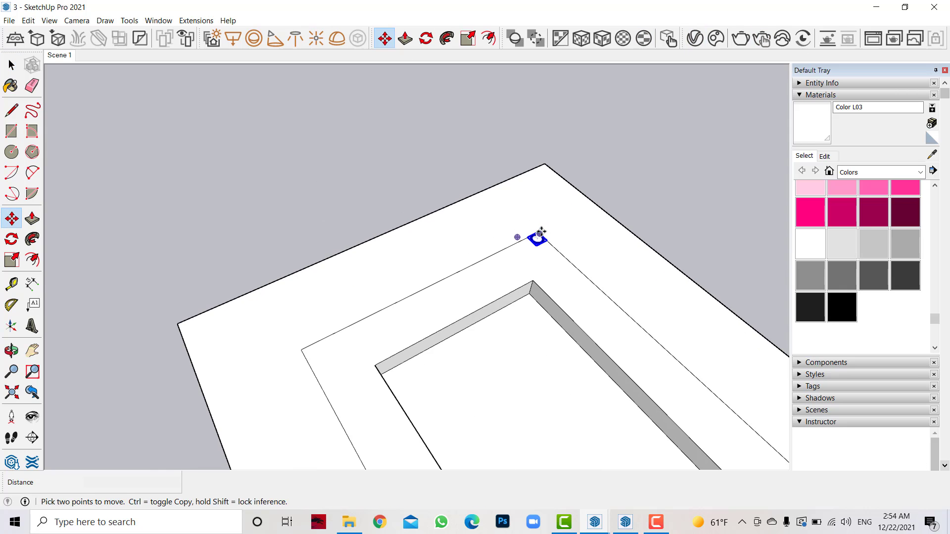
left_click(541, 231)
key("ctrl")
scroll(339, 318, "up", 3)
left_click(286, 361)
key("ctrl")
left_click(286, 361)
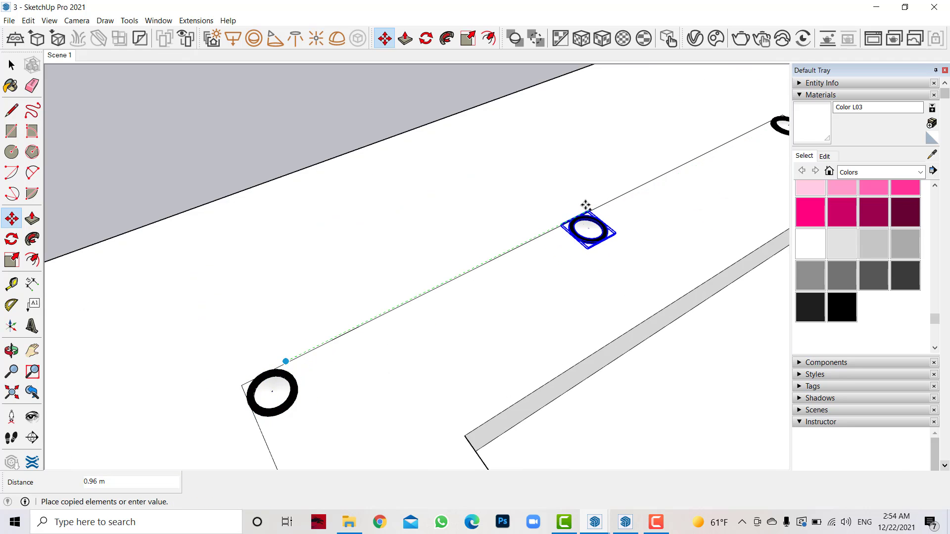
mouse_move(208, 307)
middle_mouse_down()
mouse_move(360, 302)
mouse_move(473, 266)
mouse_move(482, 288)
mouse_move(638, 441)
mouse_move(628, 272)
mouse_move(331, 186)
middle_mouse_up()
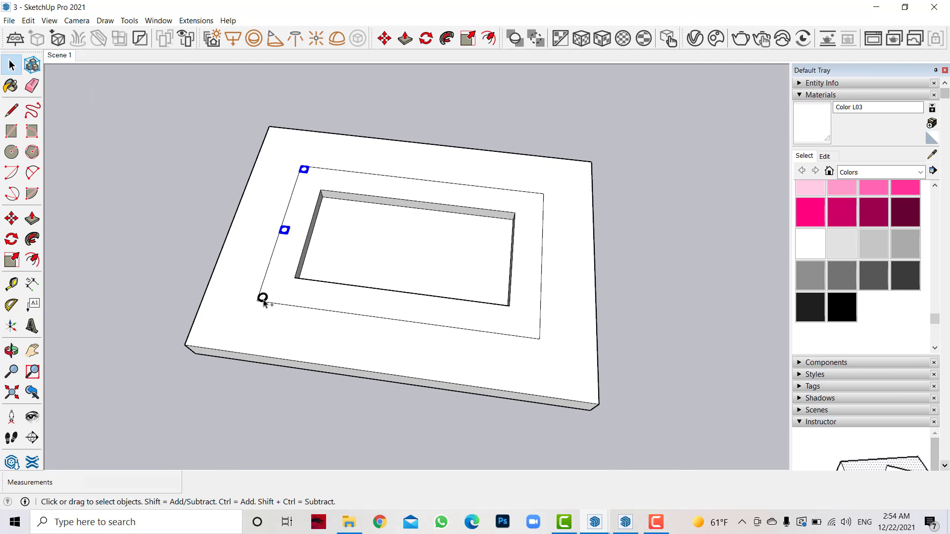
Step: Copy the left-side rings to the right side, aligned with the outline corner
left_click(12, 218)
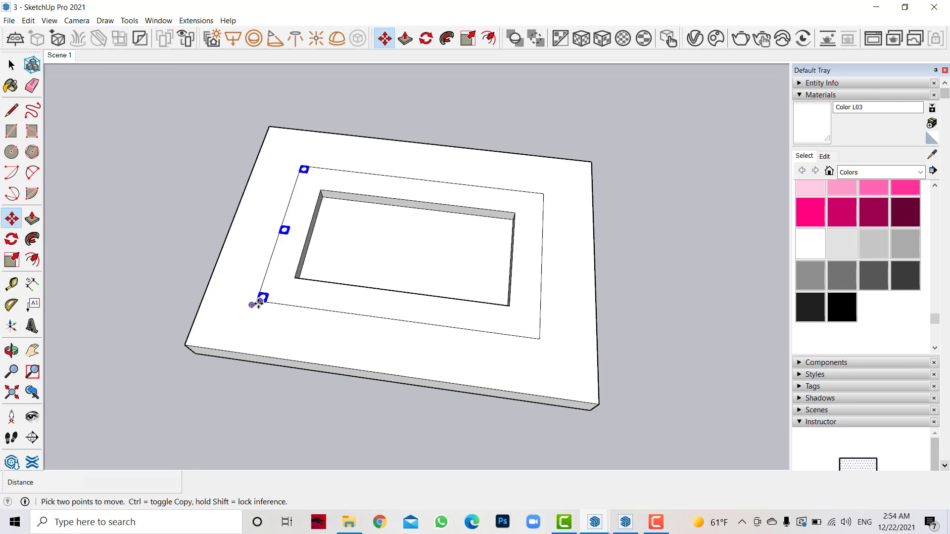
key("ctrl")
left_click(262, 297)
scroll(446, 307, "up", 5)
scroll(555, 348, "up", 3)
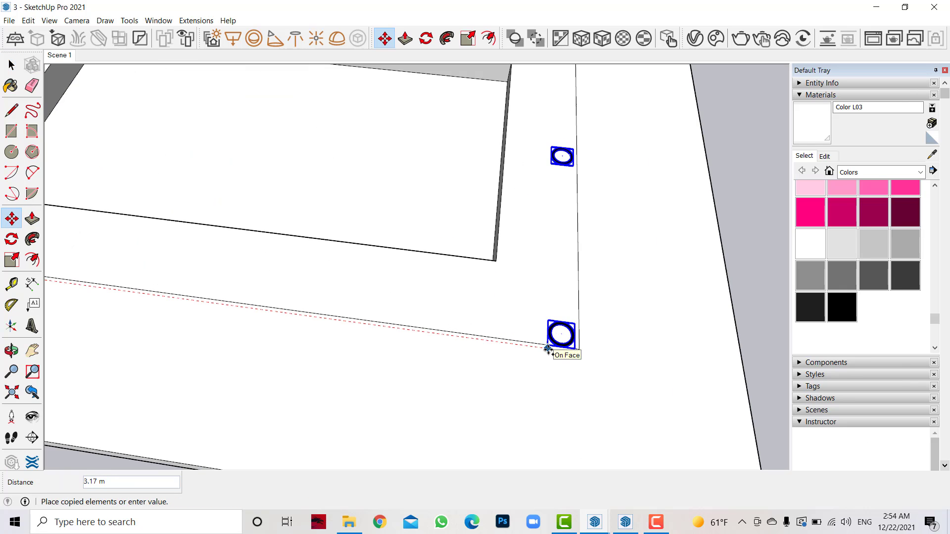
left_click(549, 350)
scroll(549, 350, "up", 2)
scroll(525, 354, "up", 2)
left_click_drag(525, 354, 531, 361)
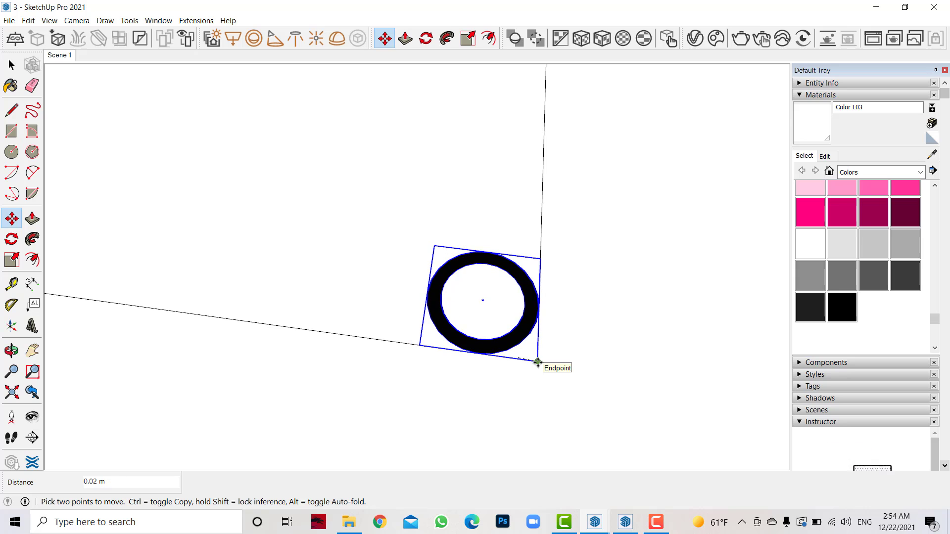
Step: Copy rings along the top and bottom edges of the cove outline
middle_click_drag(445, 247, 460, 280)
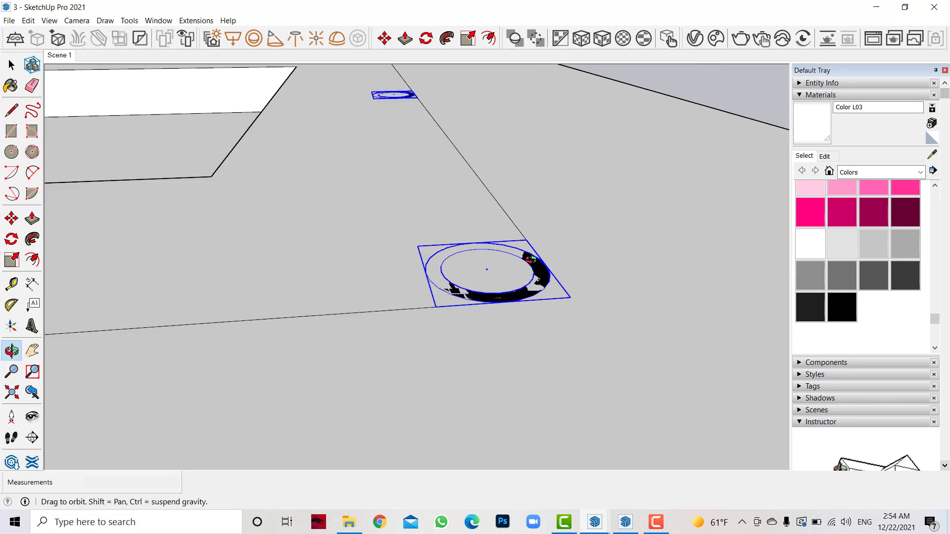
scroll(600, 305, "down", 1)
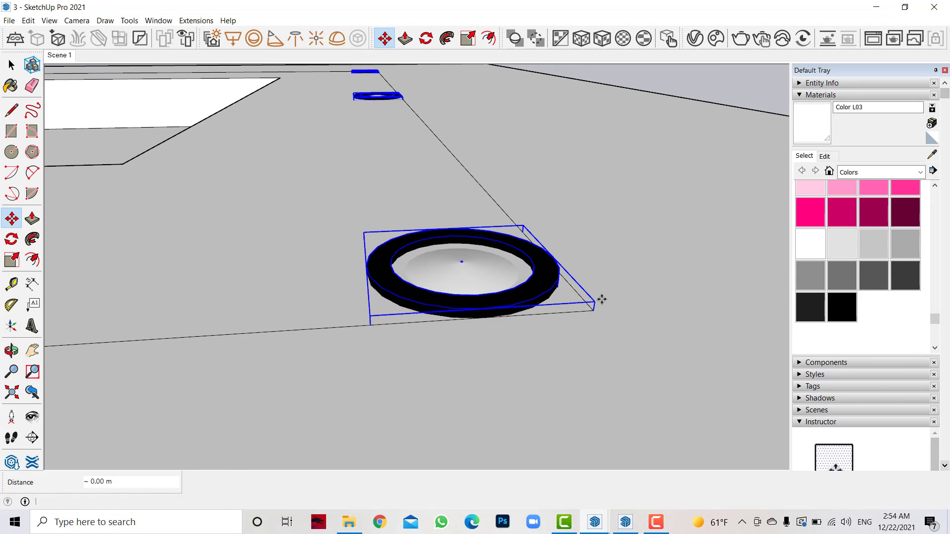
scroll(637, 352, "down", 3)
scroll(744, 335, "down", 3)
middle_click_drag(744, 335, 271, 354)
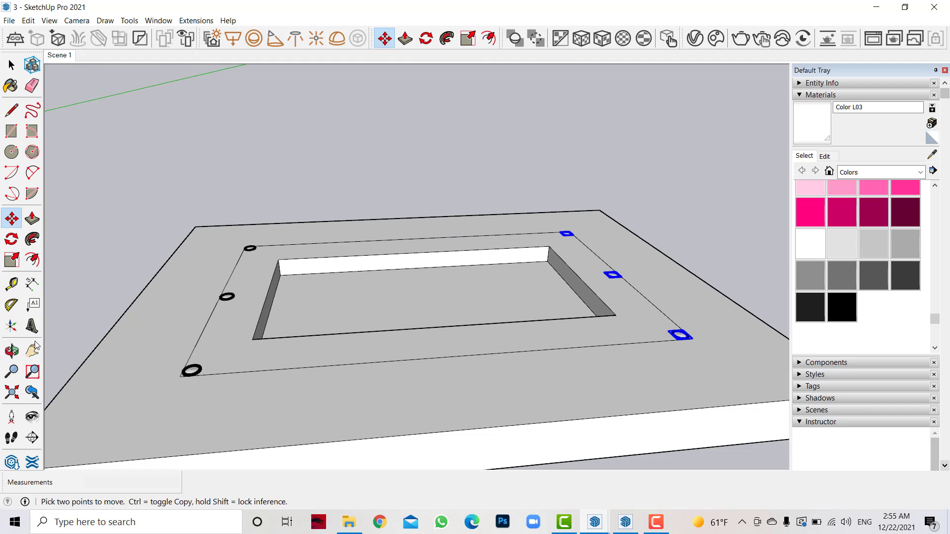
middle_click_drag(36, 345, 358, 329)
scroll(416, 367, "down", 3)
scroll(307, 333, "up", 2)
scroll(489, 307, "up", 1)
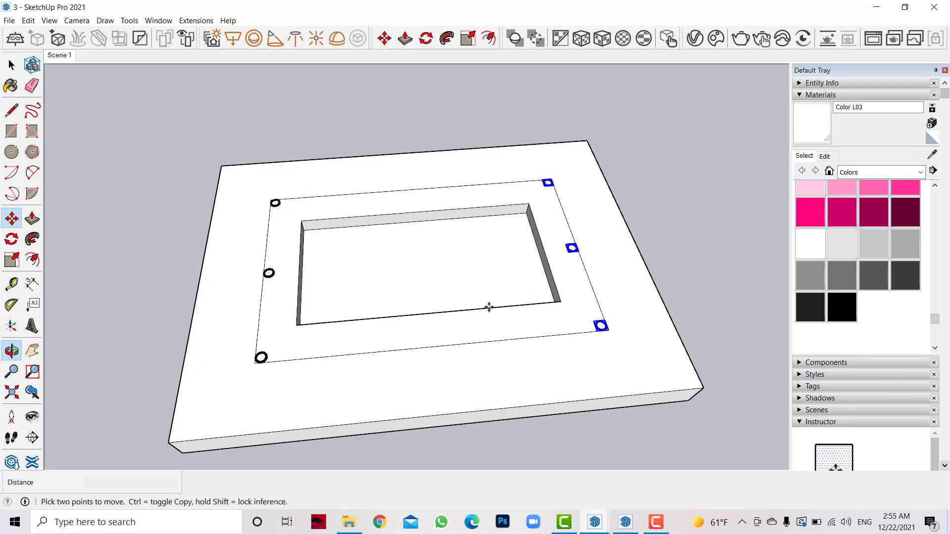
left_click(608, 331, "ctrl")
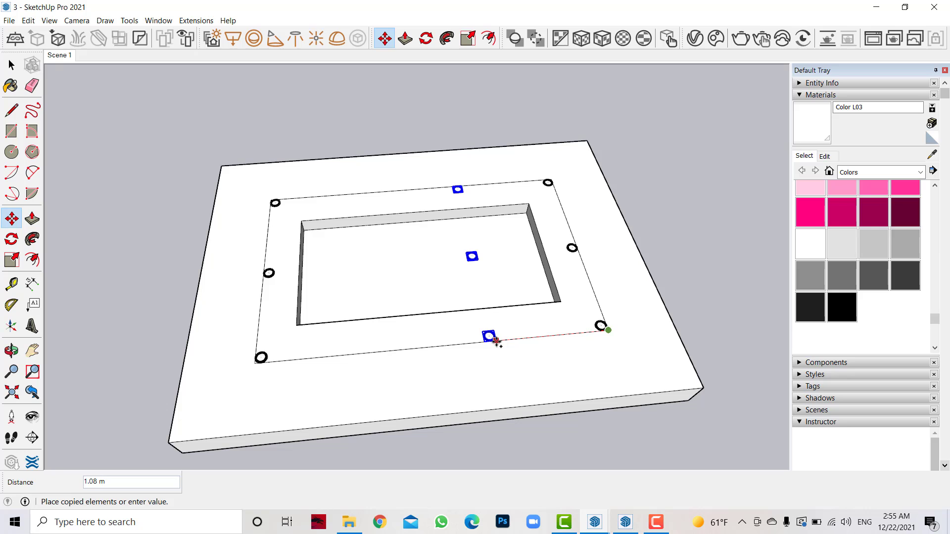
left_click(497, 341)
left_click(385, 349)
key("space")
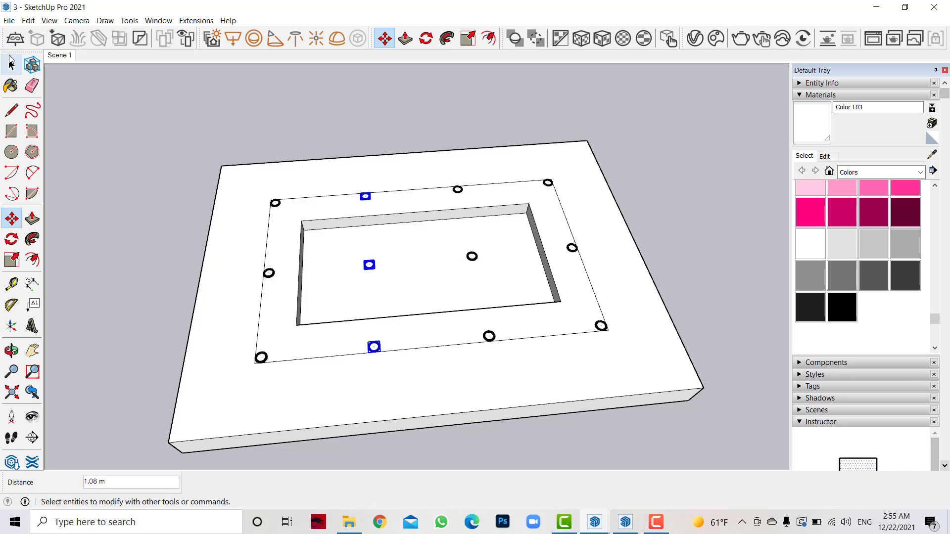
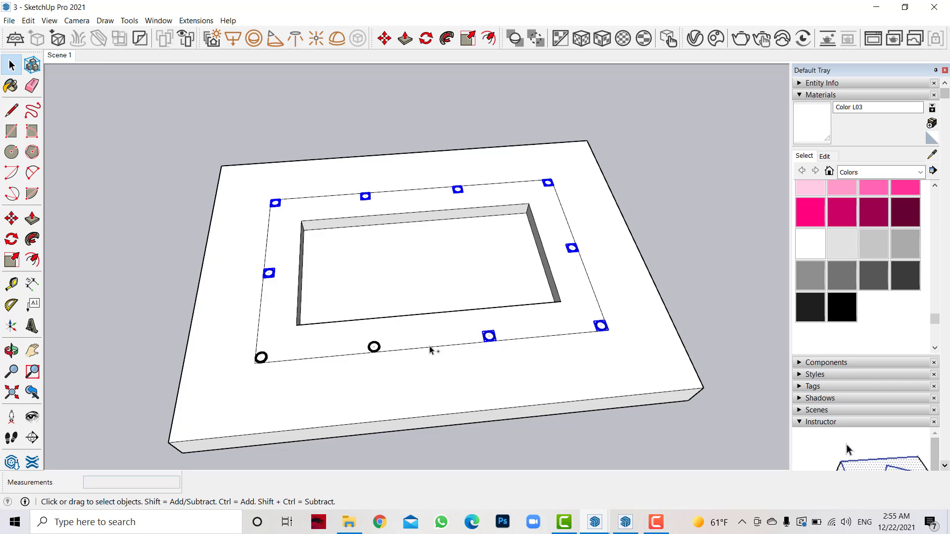
Step: Group the selected light circles
right_click(261, 358)
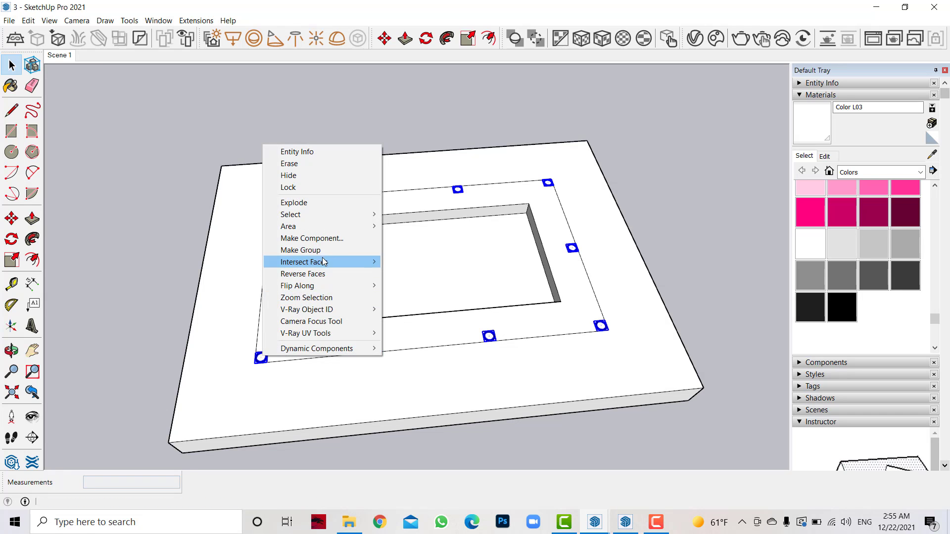
left_click(336, 250)
left_click(485, 121)
Step: Delete the right-hand outline edge around the lights
middle_click_drag(287, 271, 251, 225)
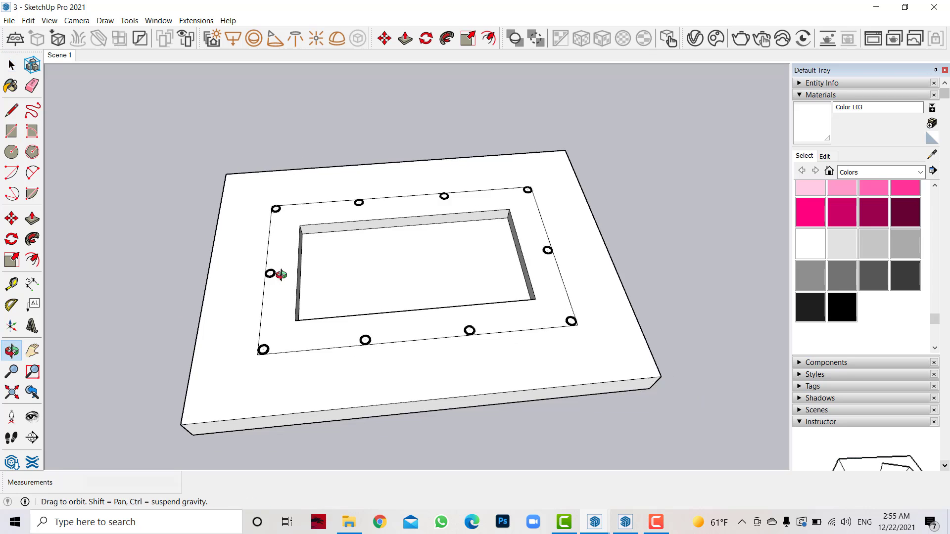
left_click(271, 228)
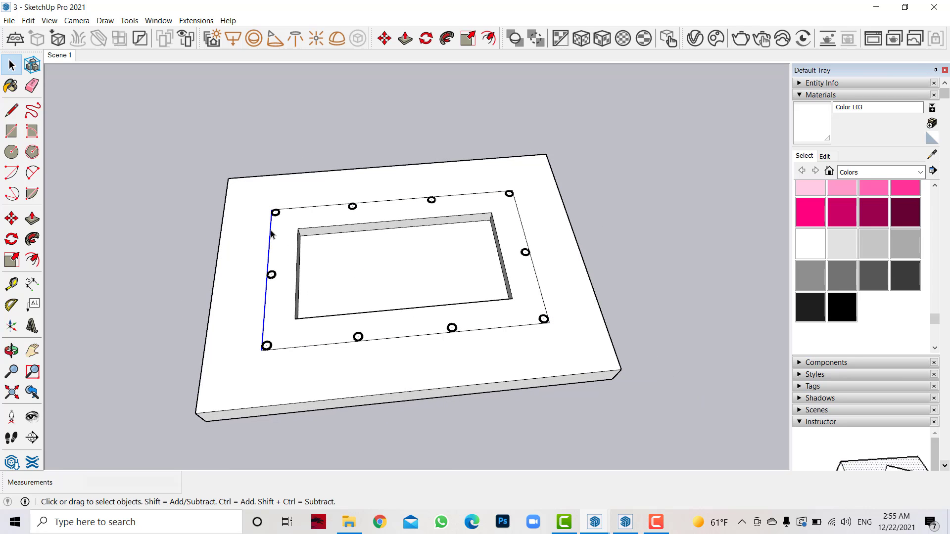
left_click(536, 279)
key("Delete")
Step: Group all of the slab geometry
left_click(562, 295)
right_click(562, 296)
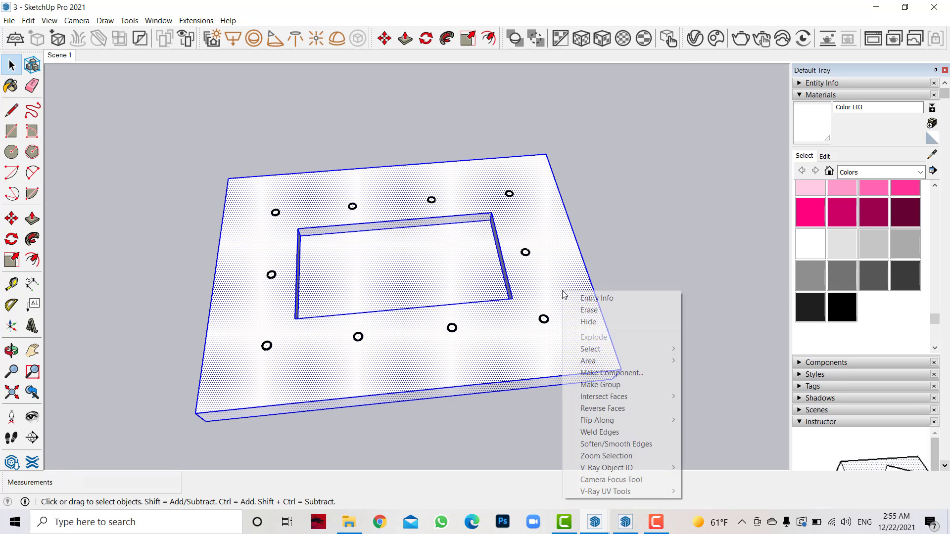
left_click(602, 385)
left_click(649, 266)
Step: Flip the slab group over using Flip Along
scroll(649, 266, "down", 2)
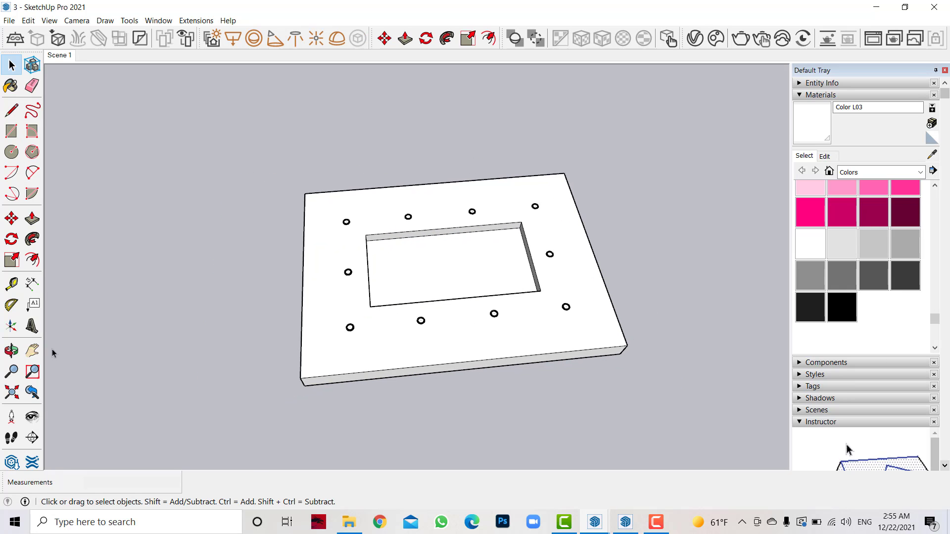
left_click(451, 344)
left_click(215, 347)
left_click(10, 350)
mouse_move(297, 386)
left_mouse_down()
mouse_move(436, 407)
mouse_move(601, 270)
mouse_move(578, 225)
mouse_move(587, 282)
mouse_move(611, 328)
mouse_move(603, 277)
left_mouse_up()
key("space")
left_click(396, 207)
right_click(393, 206)
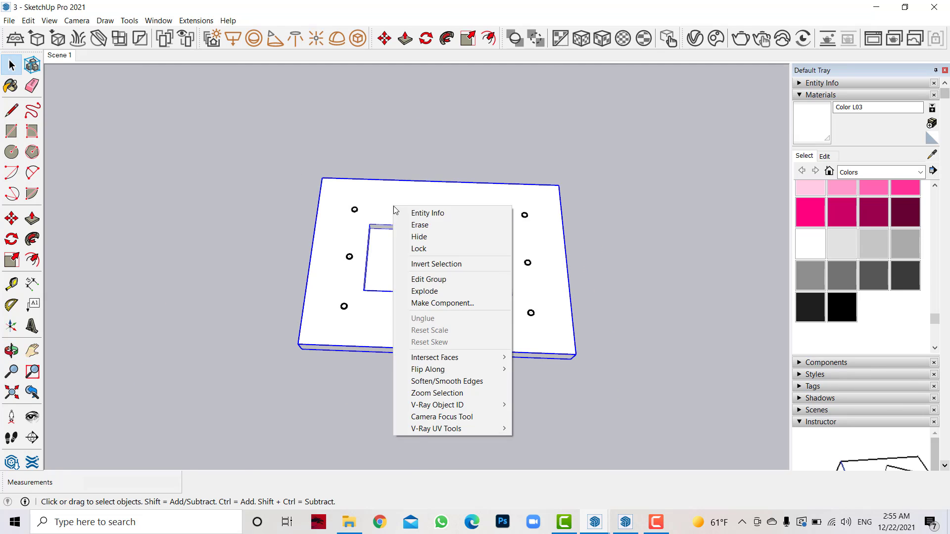
left_click(547, 393)
scroll(329, 233, "down", 5)
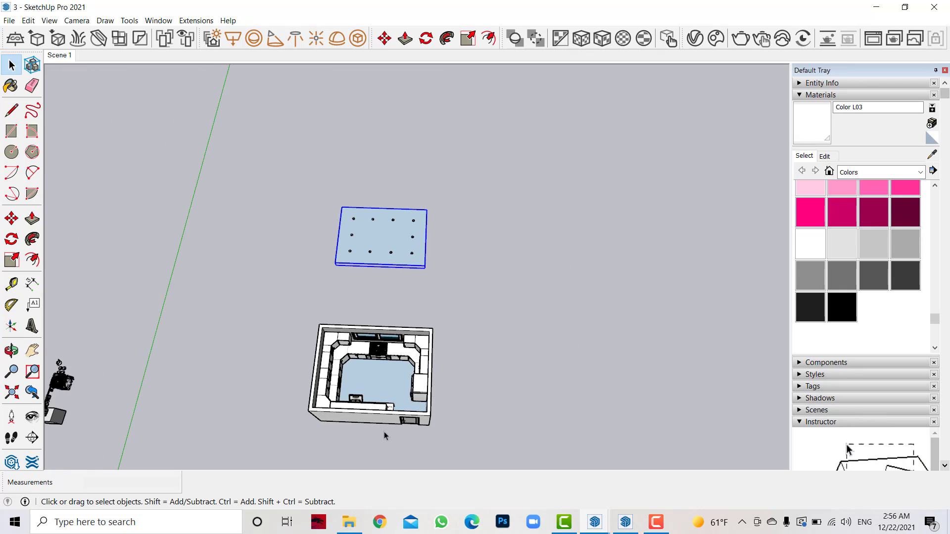
Step: Inside the slab group, paint all the geometry light grey with Color M01
scroll(384, 432, "up", 2)
double_click(377, 168)
scroll(377, 164, "up", 4)
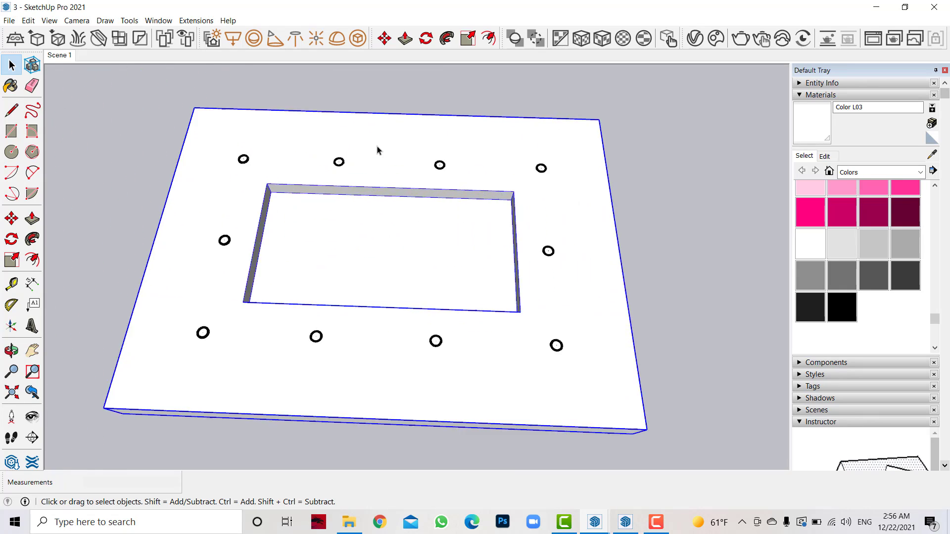
scroll(396, 158, "up", 4)
key("ctrl+a")
left_click(841, 245)
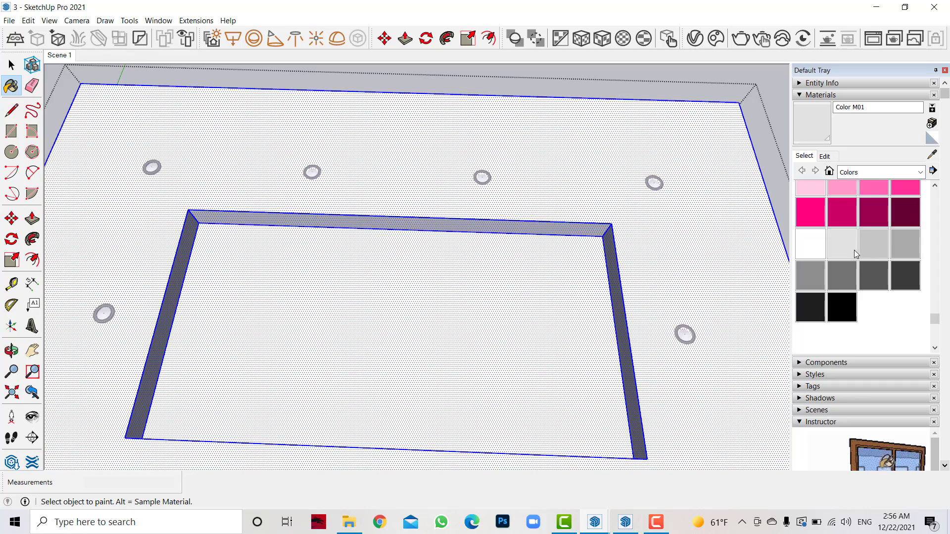
Step: Paint the central opening's rim darker grey with Color M03
left_click(902, 252)
key("space")
scroll(208, 215, "up", 2)
key("ctrl+t")
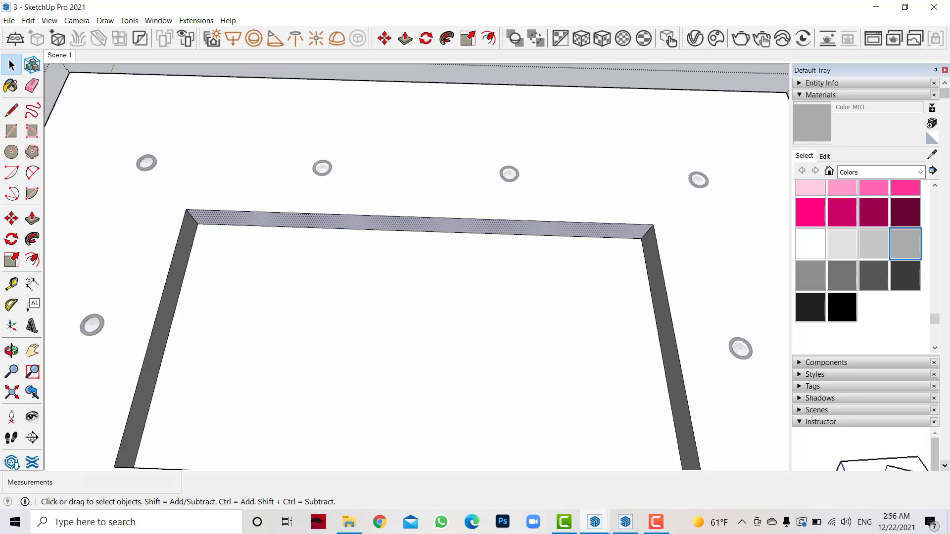
key("b")
left_click(187, 218)
Step: Orbit to check the painted opening's corner, then show the house beside the slab
scroll(403, 189, "down", 3)
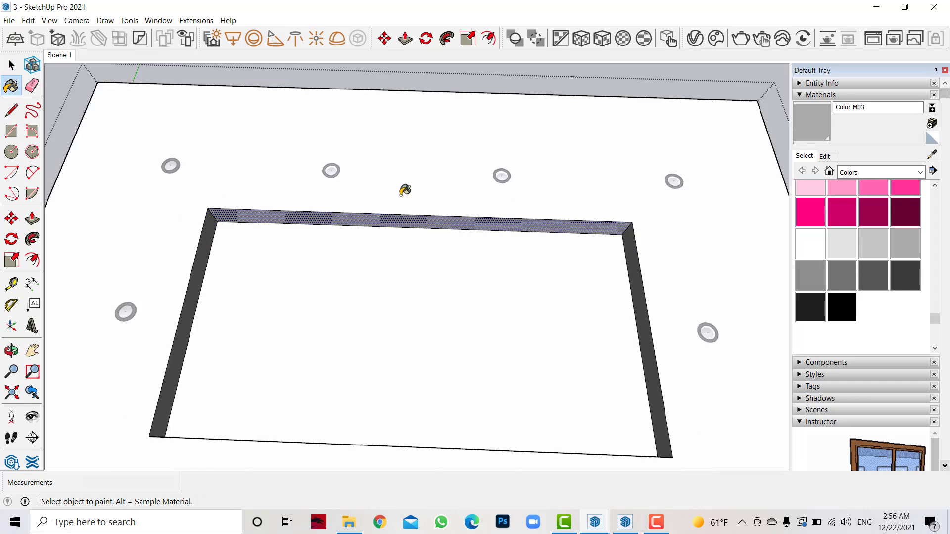
scroll(403, 189, "down", 3)
middle_click_drag(396, 247, 670, 191)
scroll(541, 229, "up", 5)
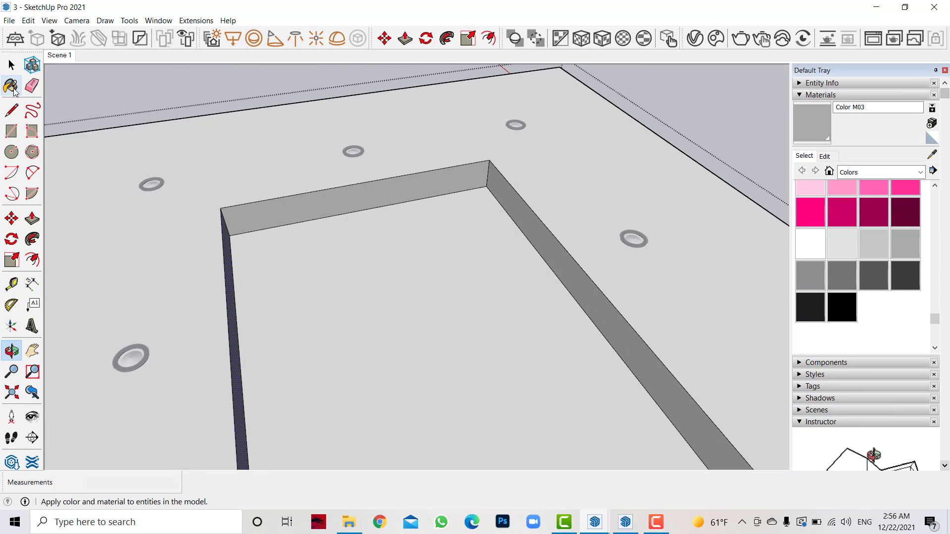
scroll(535, 215, "down", 3)
key("space")
scroll(311, 177, "down", 3)
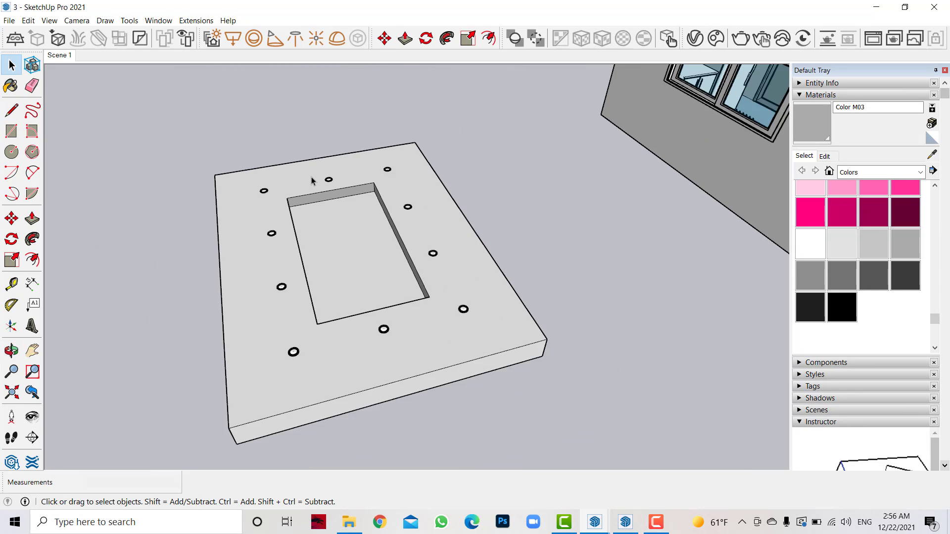
scroll(277, 198, "down", 2)
left_click(11, 350)
mouse_move(132, 165)
left_mouse_down()
mouse_move(670, 220)
mouse_move(418, 223)
left_mouse_up()
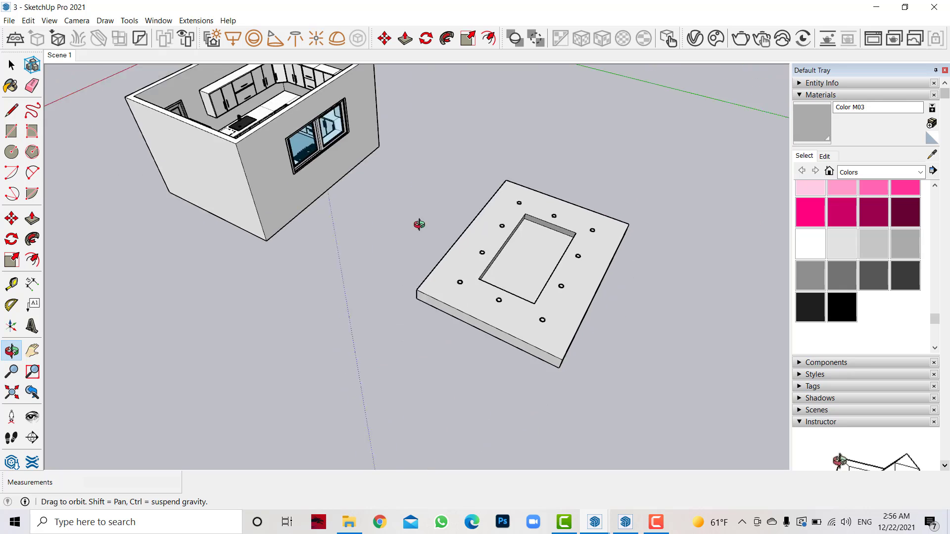
left_click(11, 65)
Step: Erase the rectangular outline around the lights
right_click(544, 214)
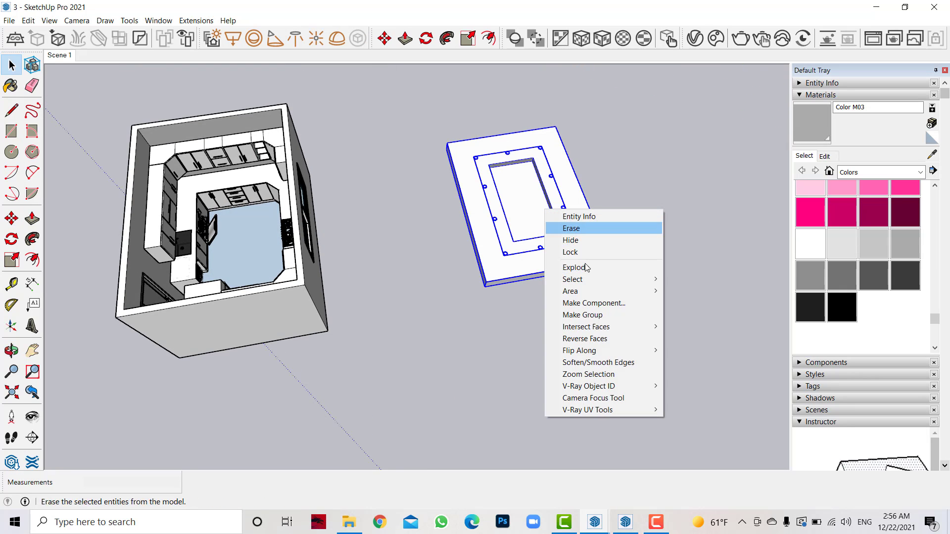
left_click(574, 228)
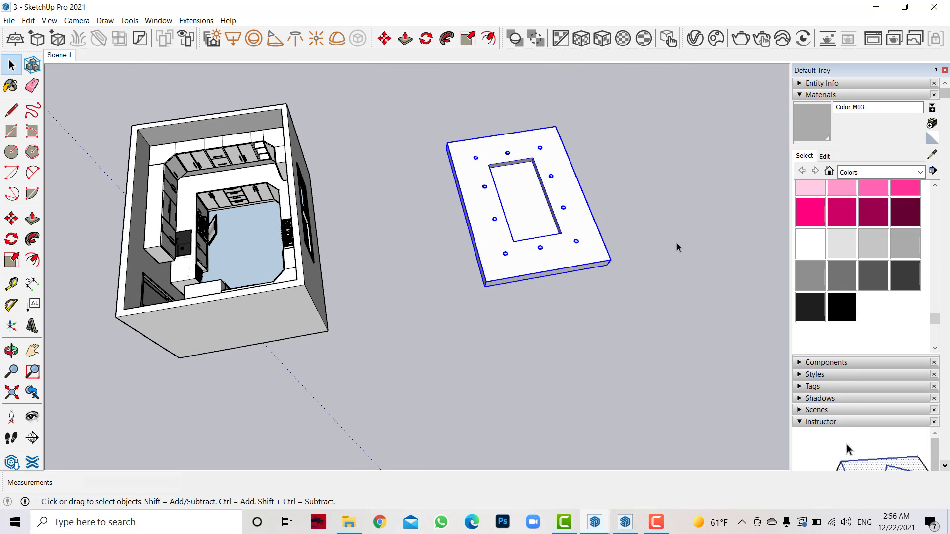
middle_click_drag(677, 247, 271, 210)
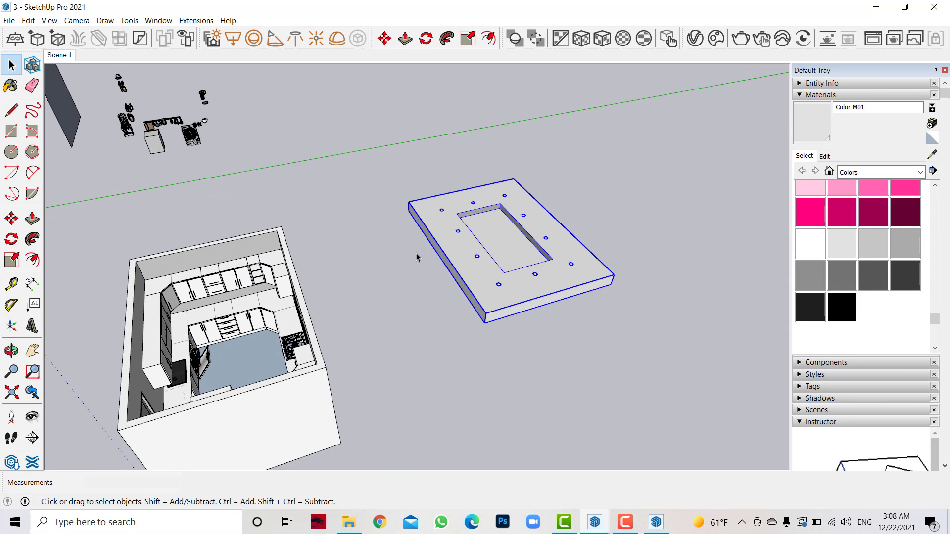
Step: Flip the slab along its blue axis and seat it on the house's top corner
right_click(500, 253)
left_click(664, 439)
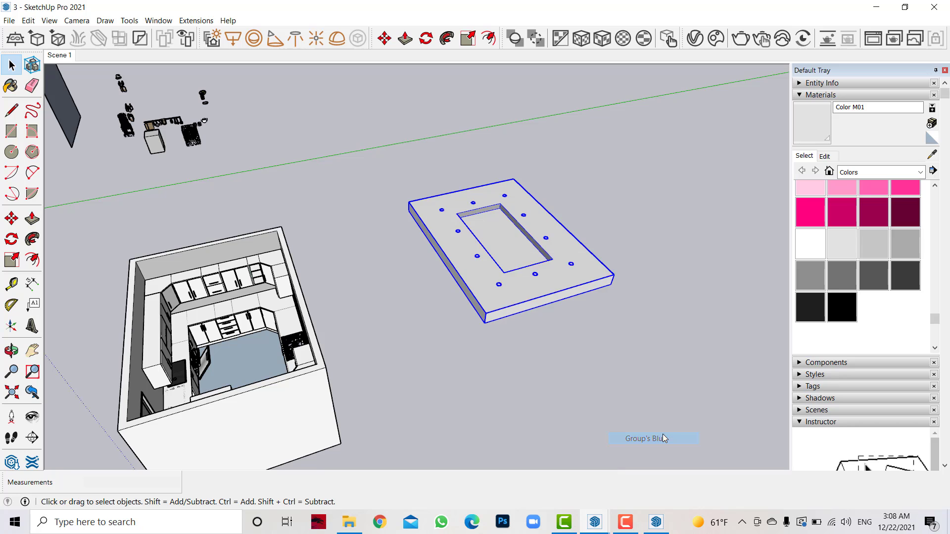
key("m")
left_click(614, 275)
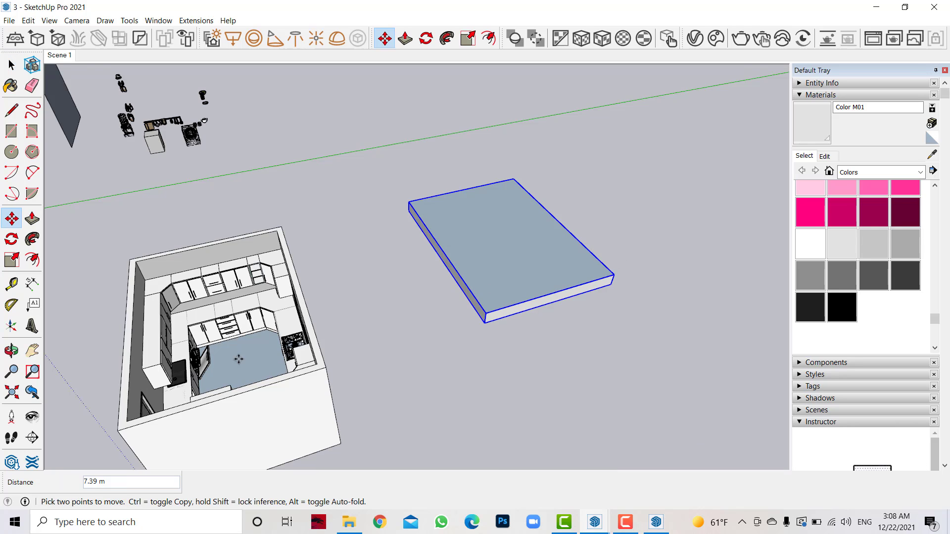
left_click(317, 362)
key("ctrl+z")
key("space")
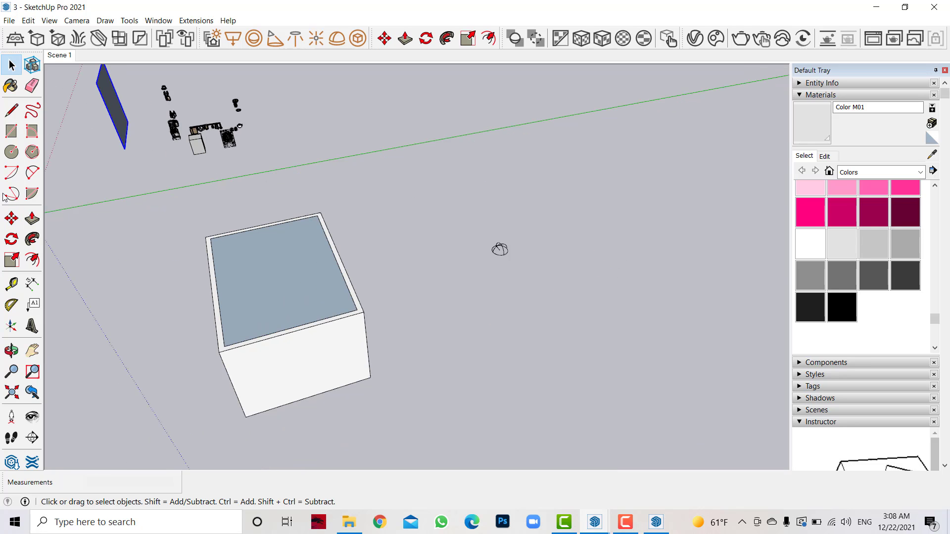
left_click(11, 218)
left_click(97, 83)
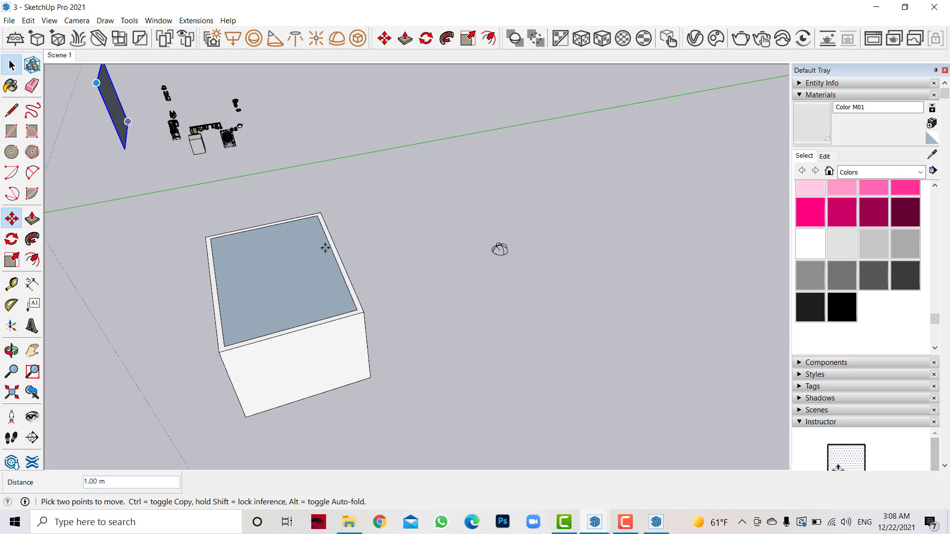
left_click(364, 311)
scroll(360, 310, "up", 2)
Step: Move the window backdrop panel 1 m out from the wall
left_click(11, 351)
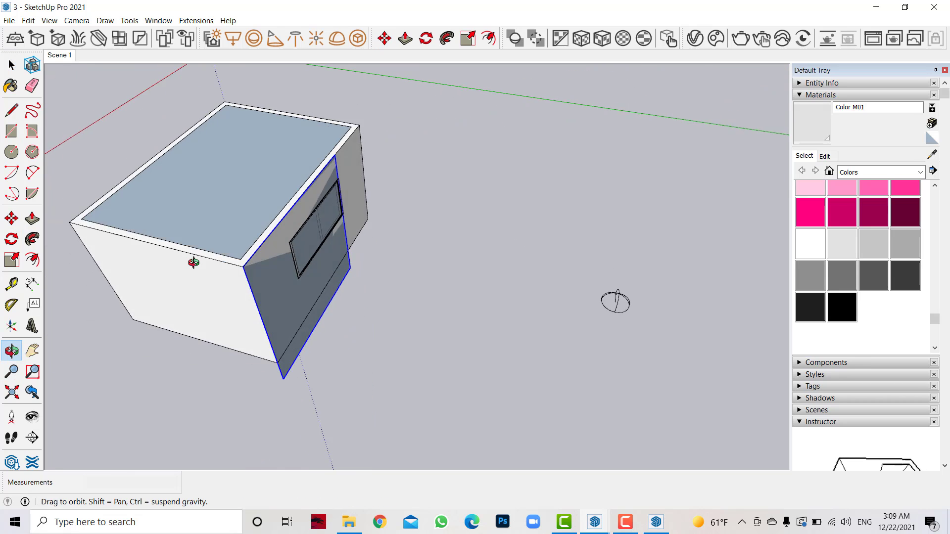
mouse_move(195, 261)
left_mouse_down()
mouse_move(445, 99)
mouse_move(402, 140)
left_mouse_up()
left_click(11, 218)
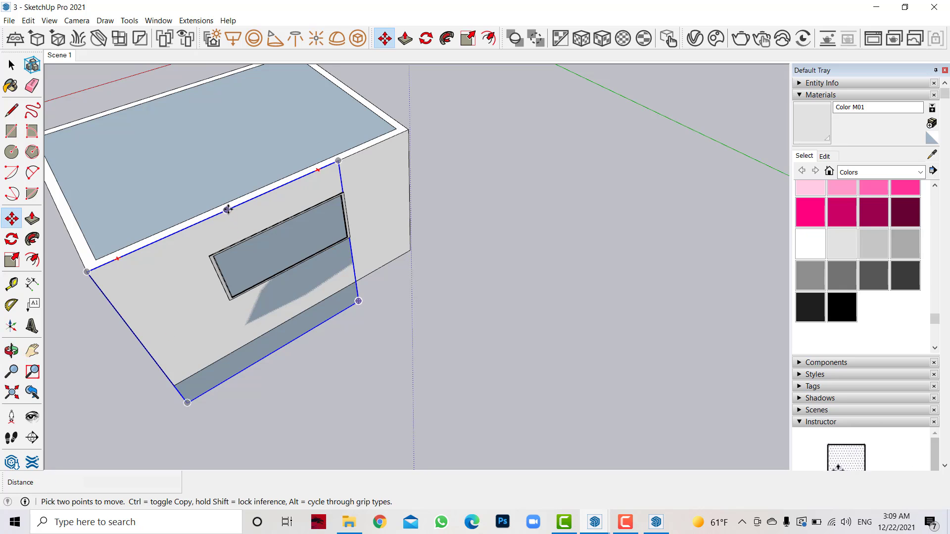
left_click(228, 207)
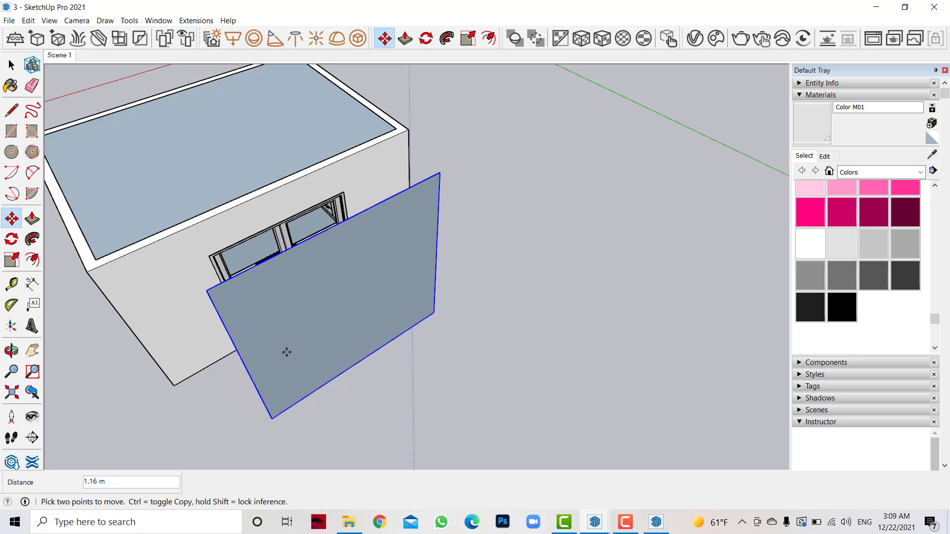
left_click(281, 429)
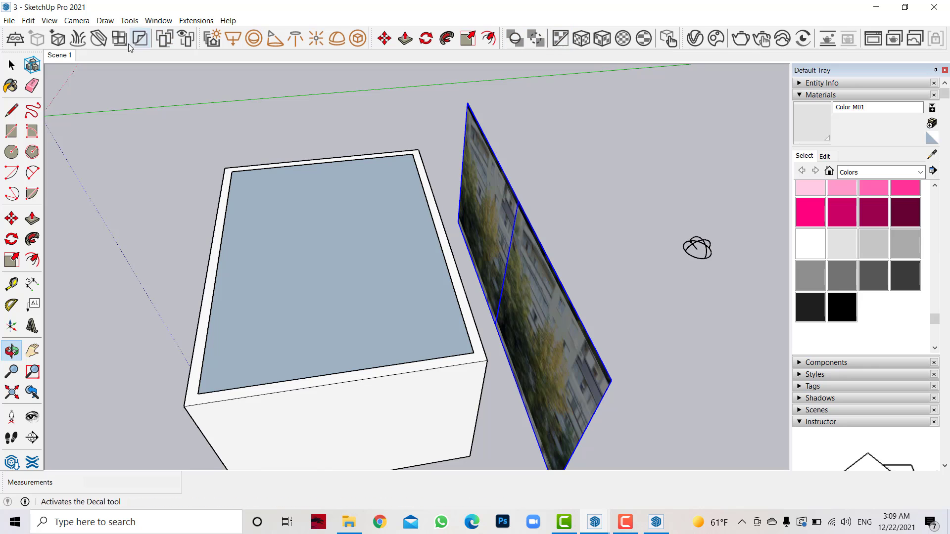
Step: Flip the roof component along its blue axis and move it down 1.5 m
left_click(233, 38)
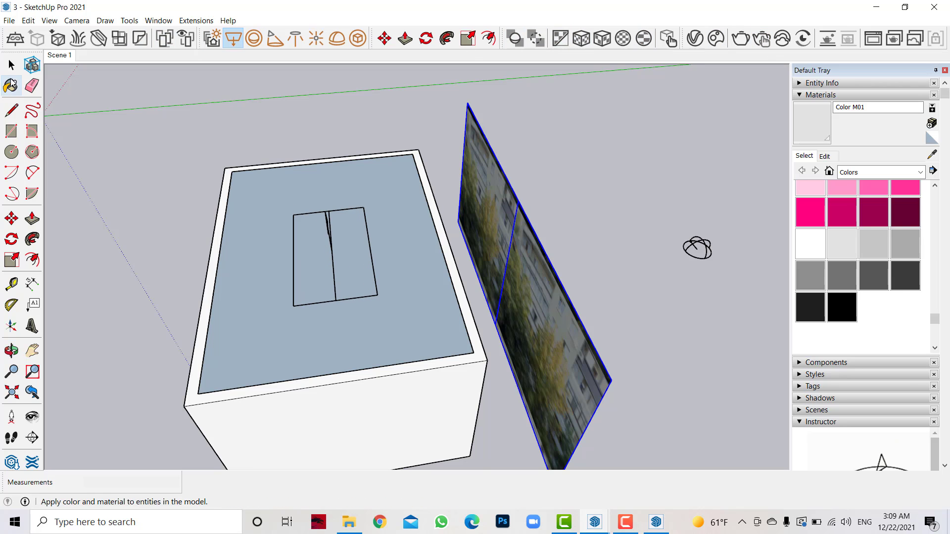
left_click(11, 64)
middle_click_drag(347, 258, 337, 278)
left_click(337, 277)
right_click(340, 277)
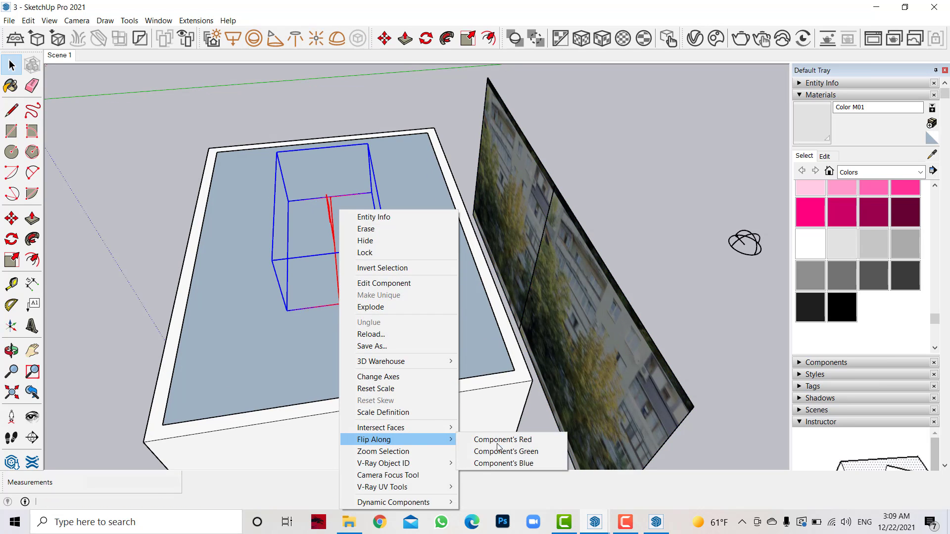
left_click(530, 464)
key("m")
left_click(388, 247)
type("1.")
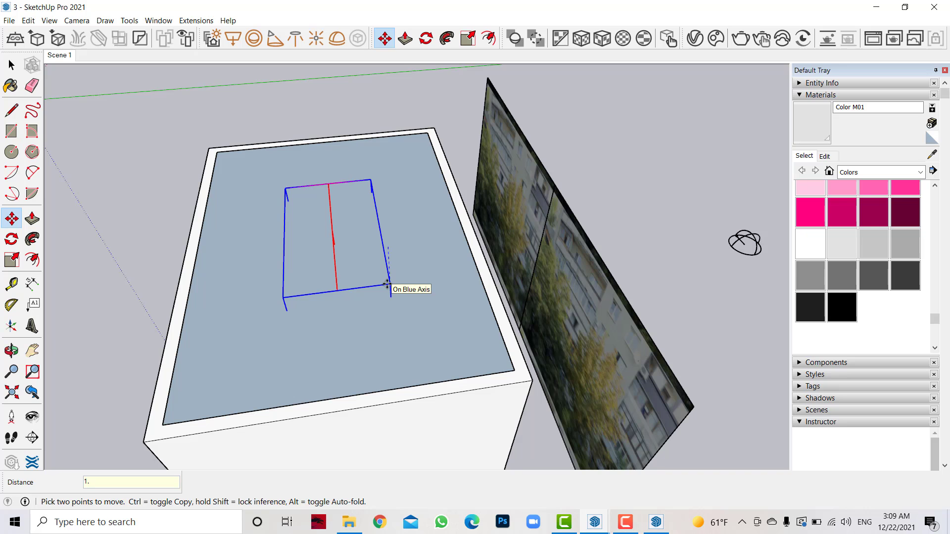
type("5")
key("Return")
Step: Return to the kitchen scene and lower the rectangle light 0.17 m
left_click(59, 55)
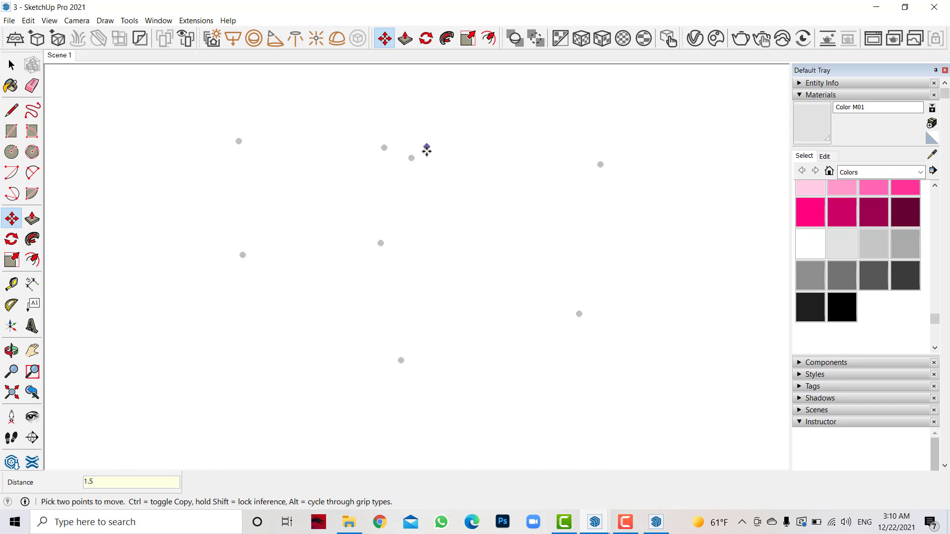
left_click(10, 68)
left_click(12, 218)
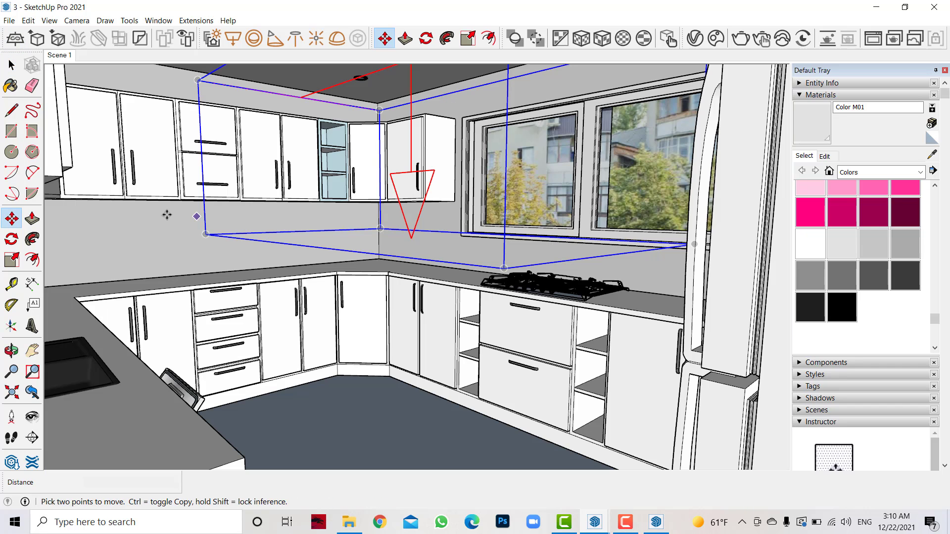
left_click(165, 213)
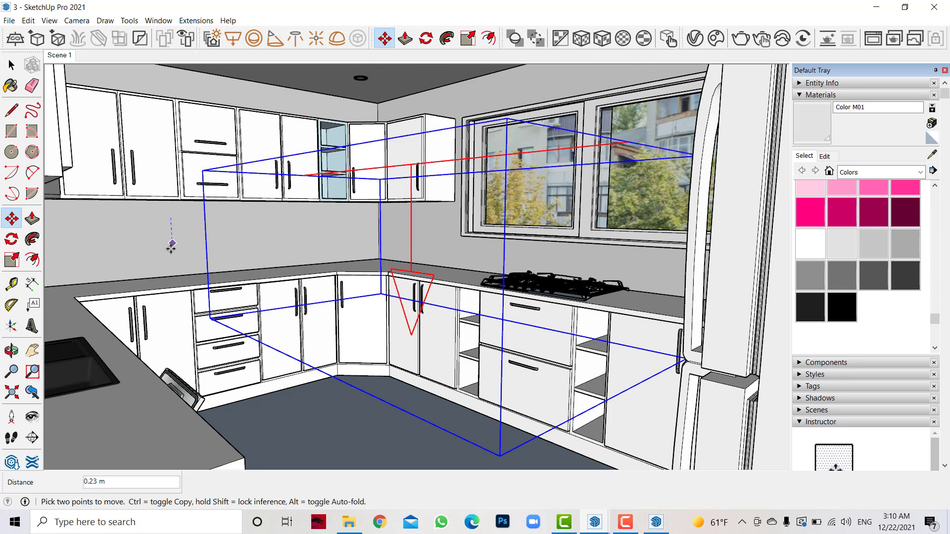
left_click(174, 241)
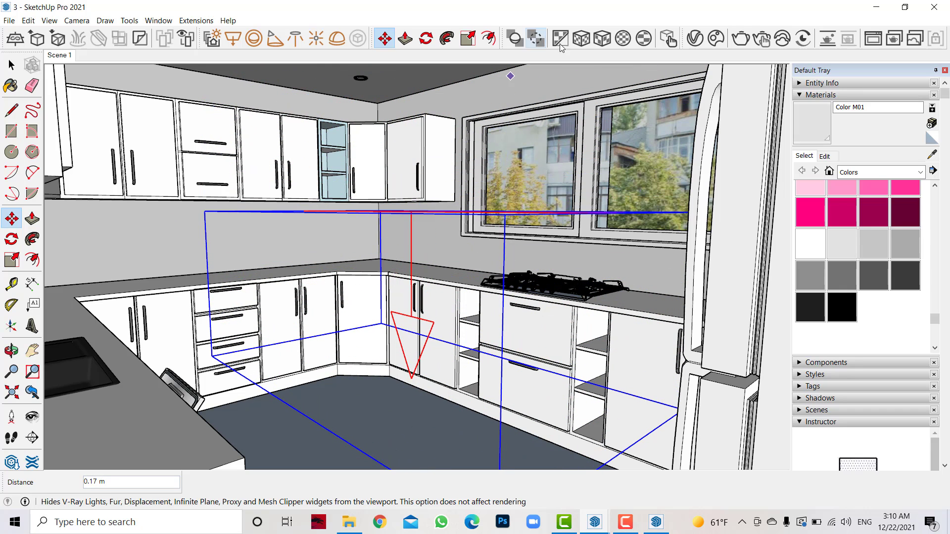
Step: Give Rectangle Light intensity 100, Invisible on, Affect Reflections and Atmospherics off
left_click(695, 40)
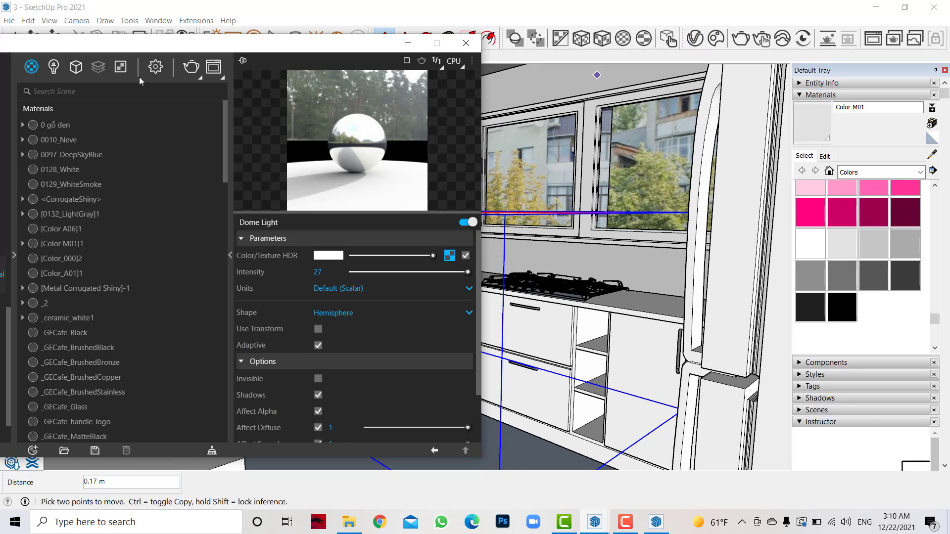
left_click(55, 67)
left_click(176, 143)
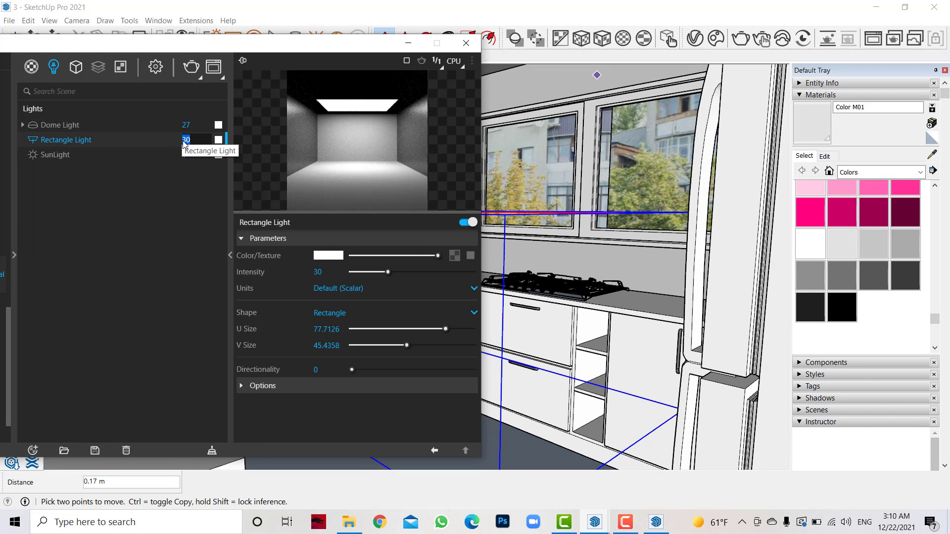
left_click(183, 141)
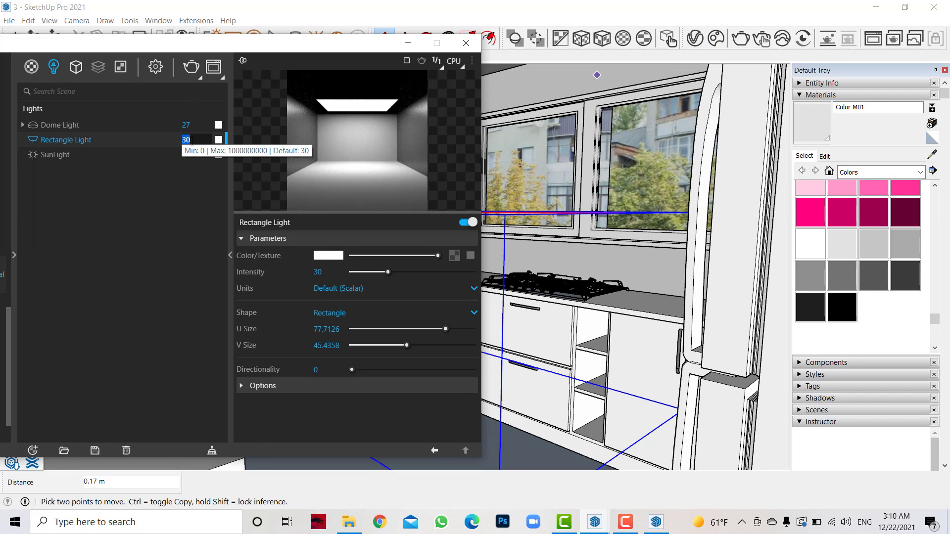
type("100")
left_click(258, 385)
scroll(320, 297, "down", 3)
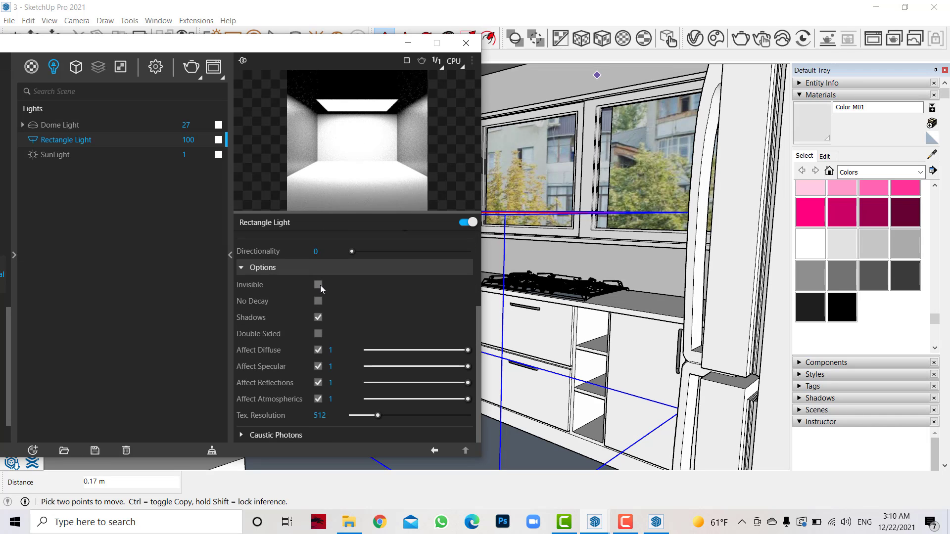
left_click(318, 398)
left_click(318, 383)
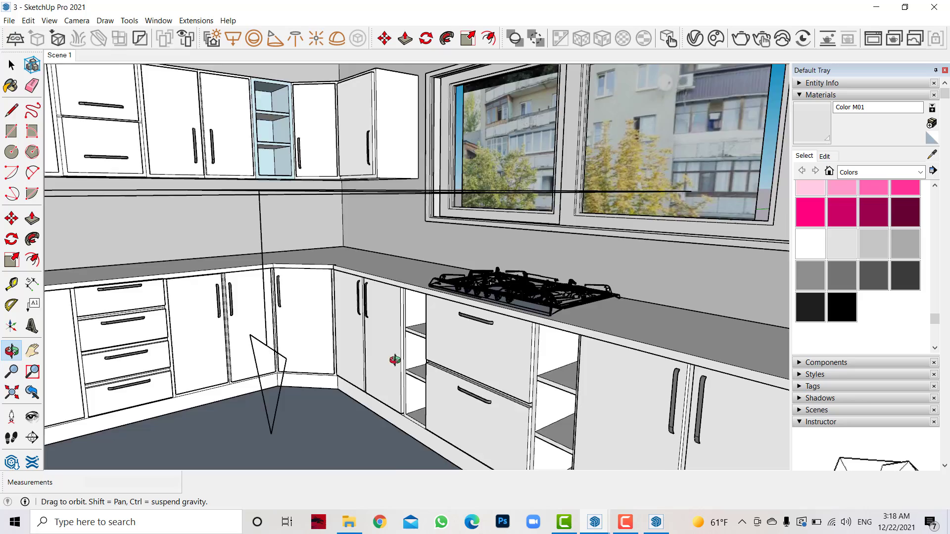
mouse_move(277, 346)
left_mouse_down()
mouse_move(205, 373)
mouse_move(416, 350)
mouse_move(339, 261)
left_mouse_up()
scroll(205, 373, "down", 5)
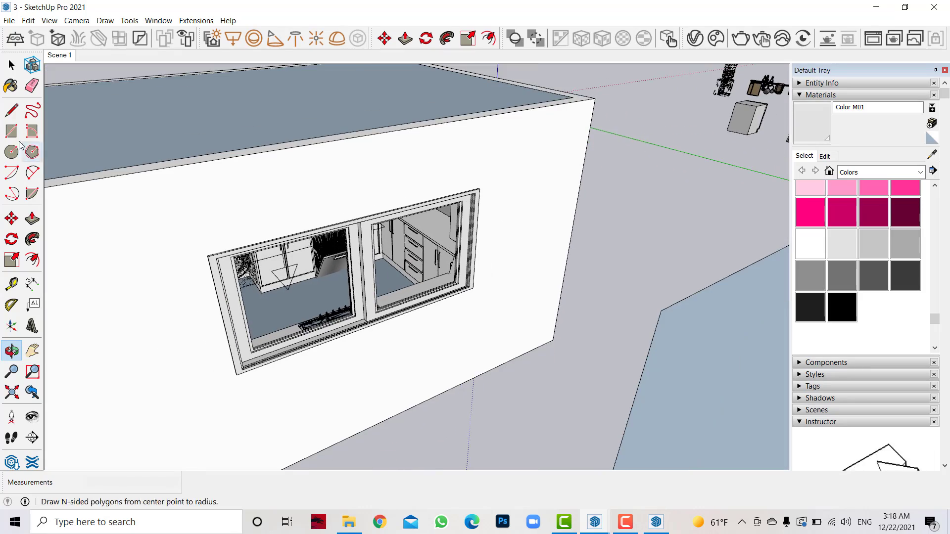
Step: Flip the window rectangle light along its blue axis
left_click(32, 193)
left_click(209, 256)
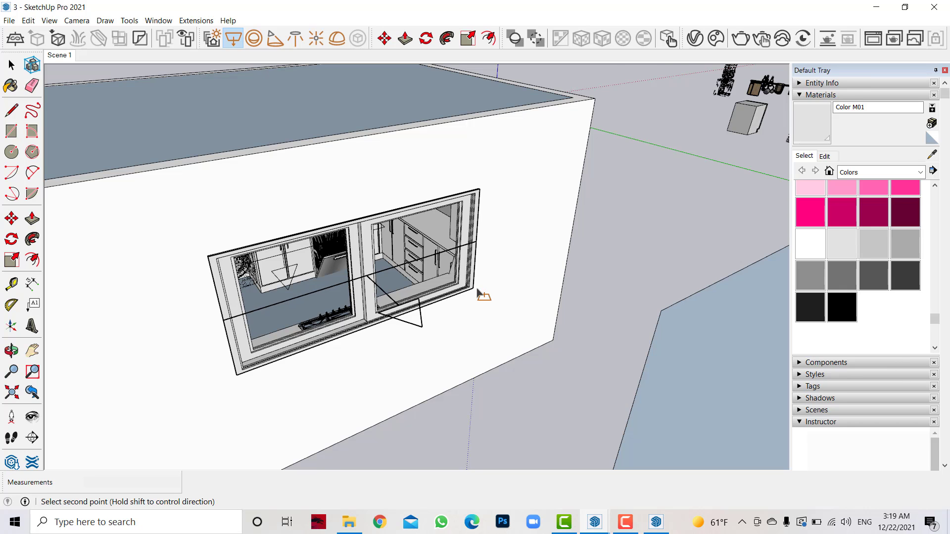
scroll(478, 293, "up", 2)
key("space")
left_click(335, 275)
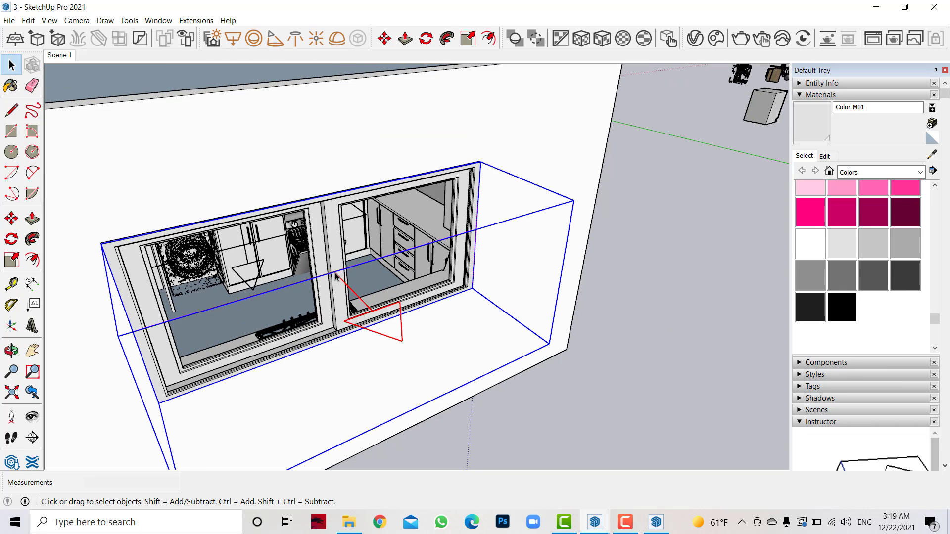
right_click(335, 276)
left_click(495, 463)
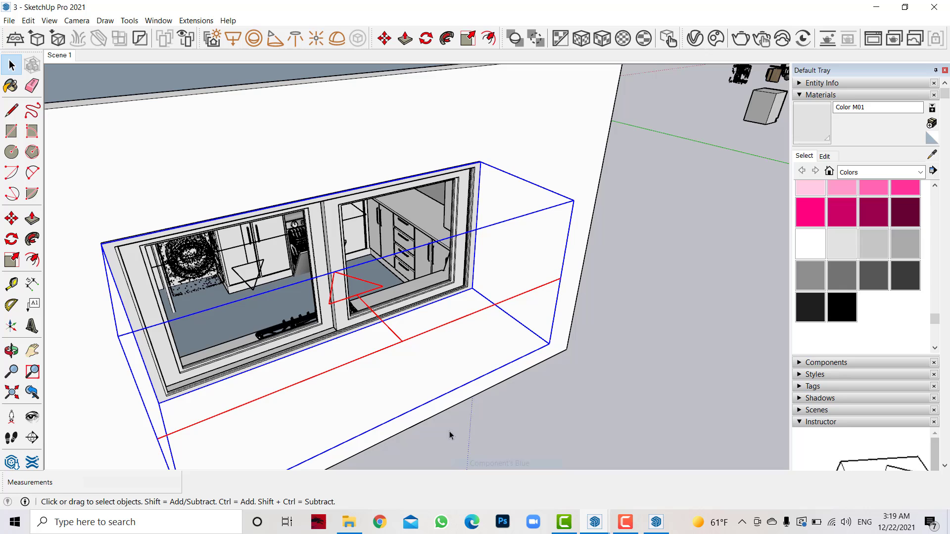
Step: Move the window light 0.40 m
left_click(11, 219)
left_click(119, 337)
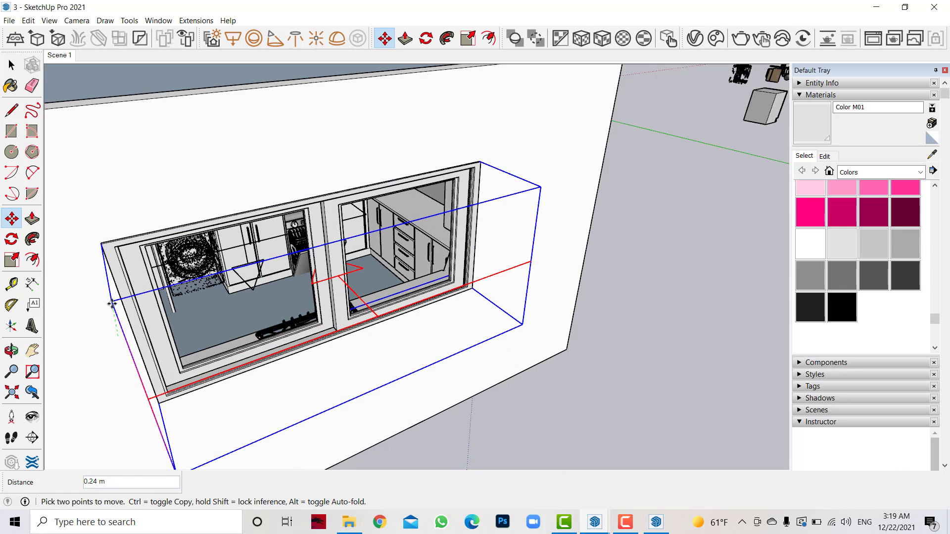
left_click(135, 293)
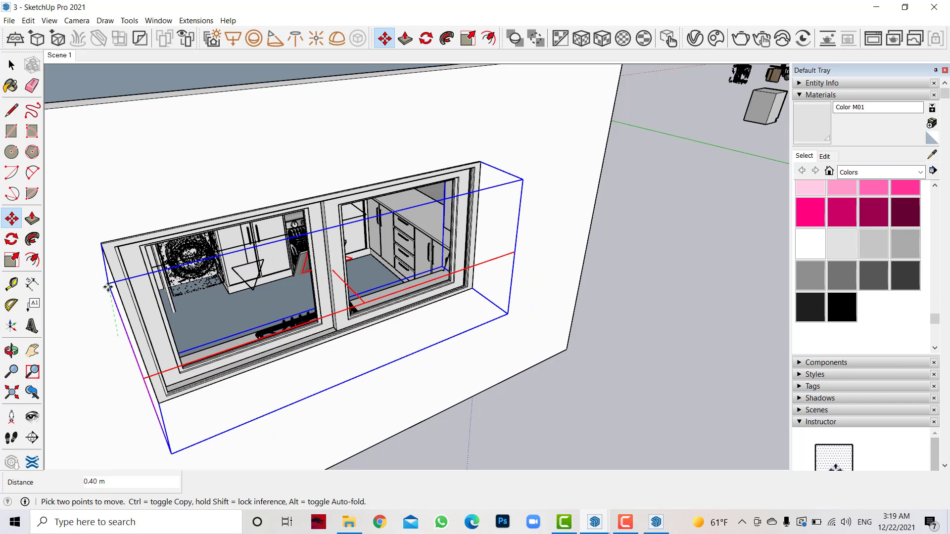
Step: Give Rectangle Light#1 intensity 140, Invisible and No Decay, reflections and atmospherics off
left_click(695, 38)
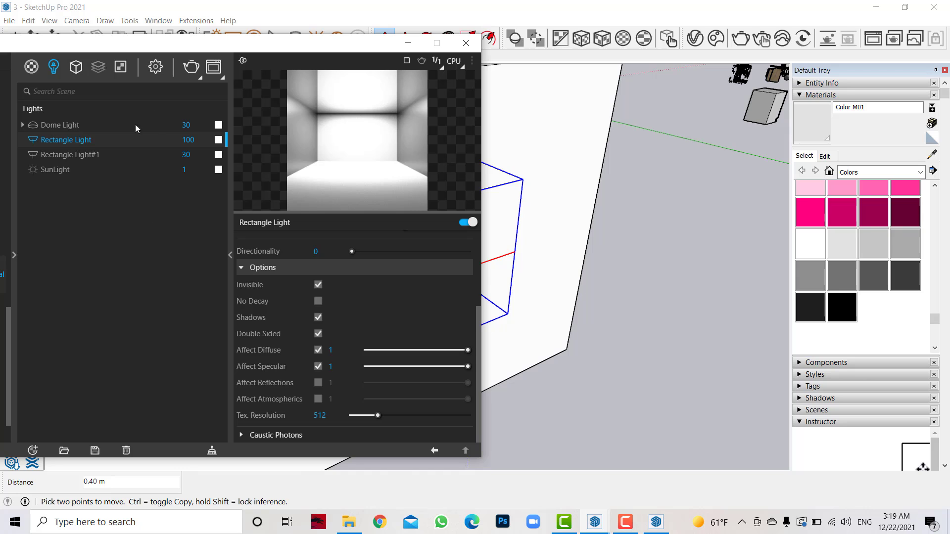
left_click_drag(465, 81, 498, 138)
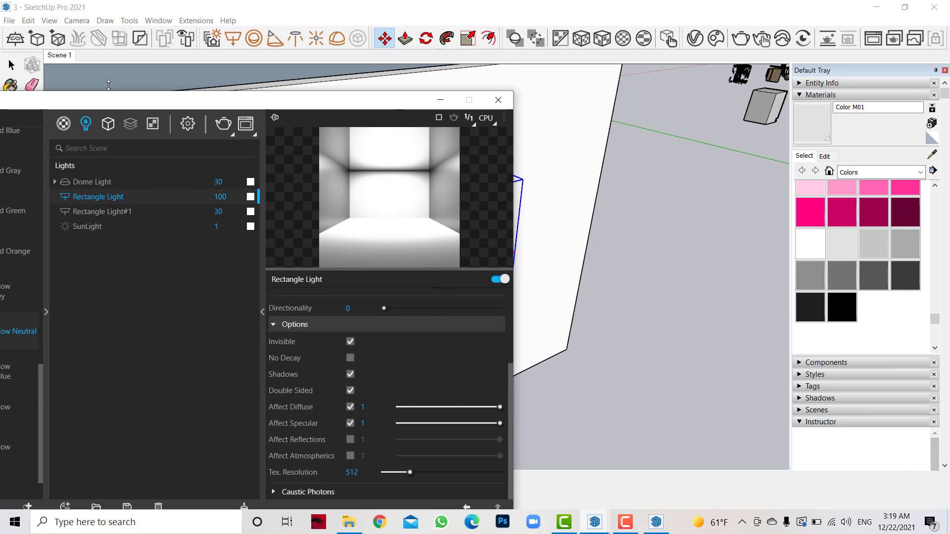
left_click(522, 190)
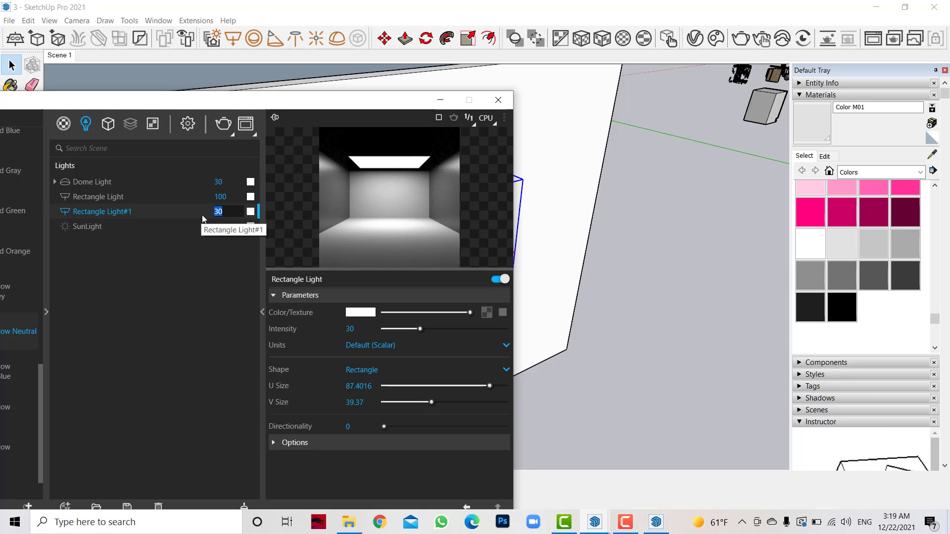
type("140")
key("Return")
left_click(295, 443)
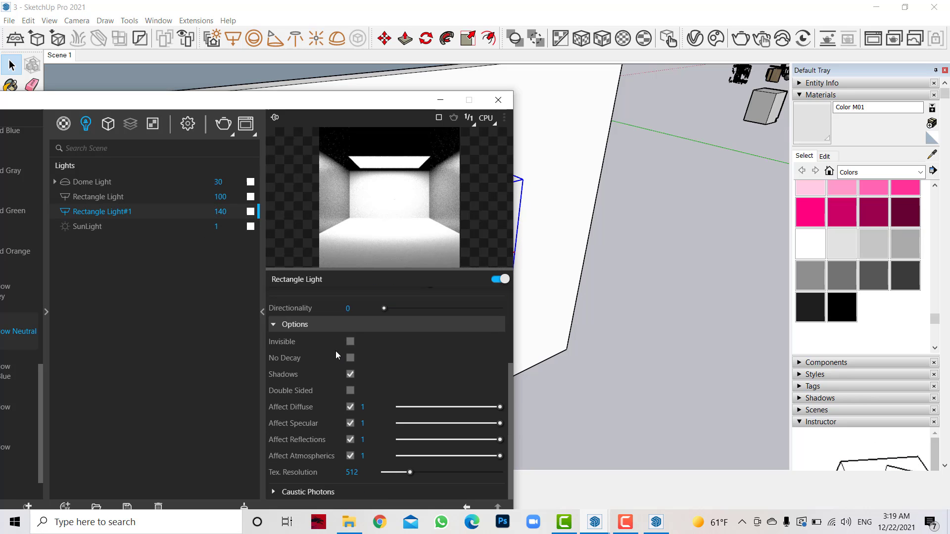
scroll(335, 352, "down", 3)
left_click(350, 455)
left_click(350, 440)
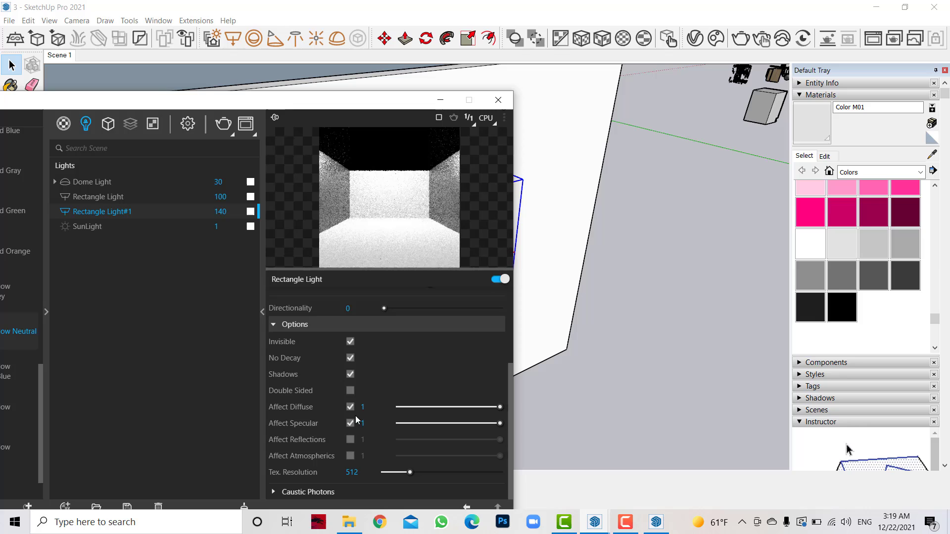
left_click(350, 390)
left_click(439, 101)
left_click(59, 55)
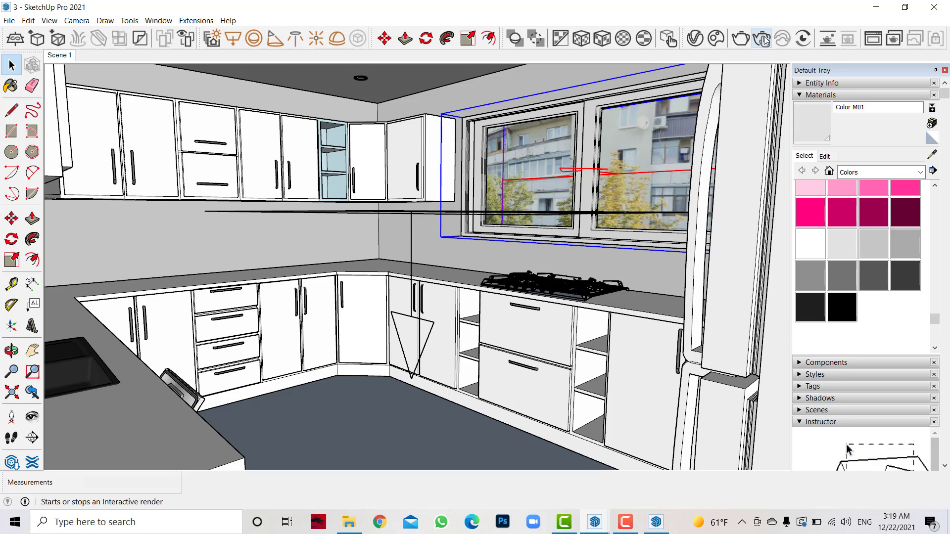
Step: Start a V-Ray interactive render of the kitchen
left_click(765, 39)
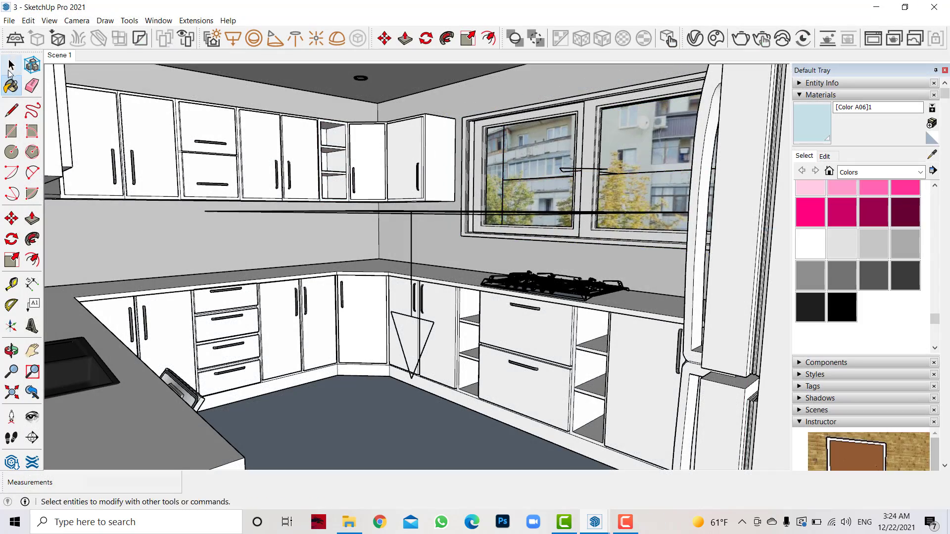
Step: Paint the selected base cabinets light blue with Color A06
left_click(8, 71)
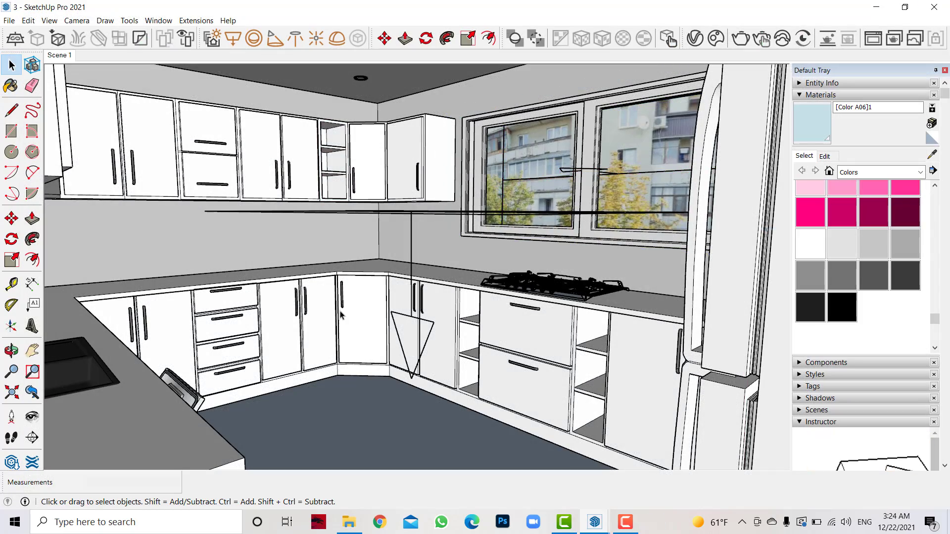
triple_click(341, 314)
left_click(11, 85)
left_click(303, 313)
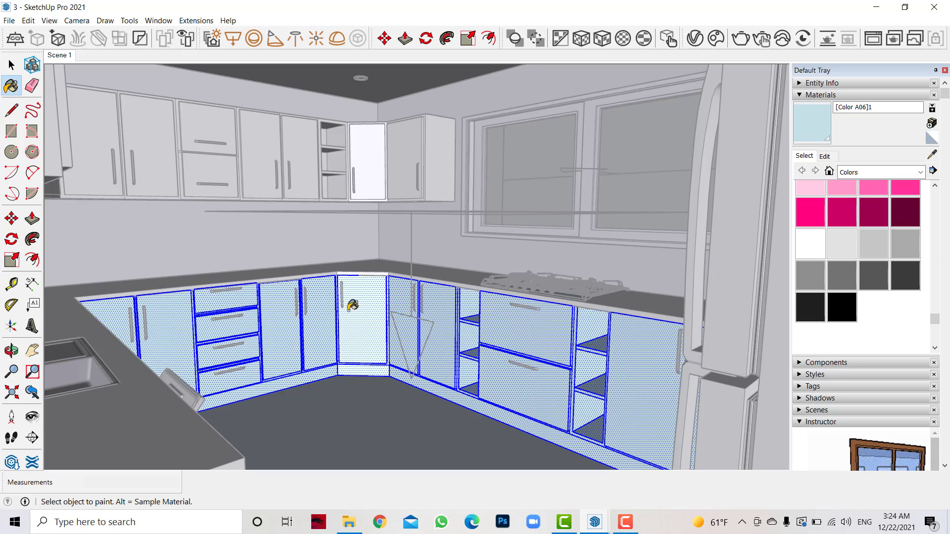
Step: Paint the corner cabinet's front, inner faces, lower shelf and back wall light blue
left_click(11, 65)
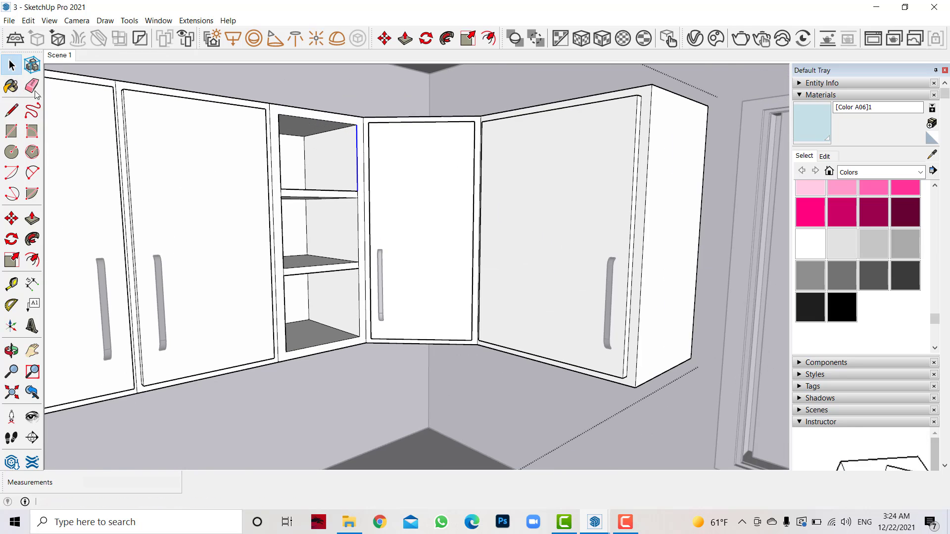
left_click(11, 86)
scroll(328, 102, "up", 3)
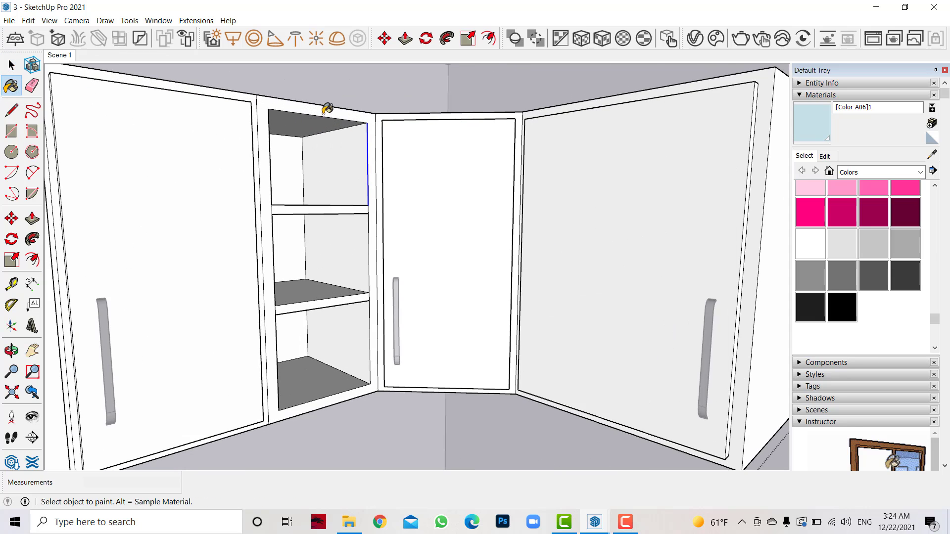
left_click(328, 119)
left_click(296, 163)
left_click(322, 225)
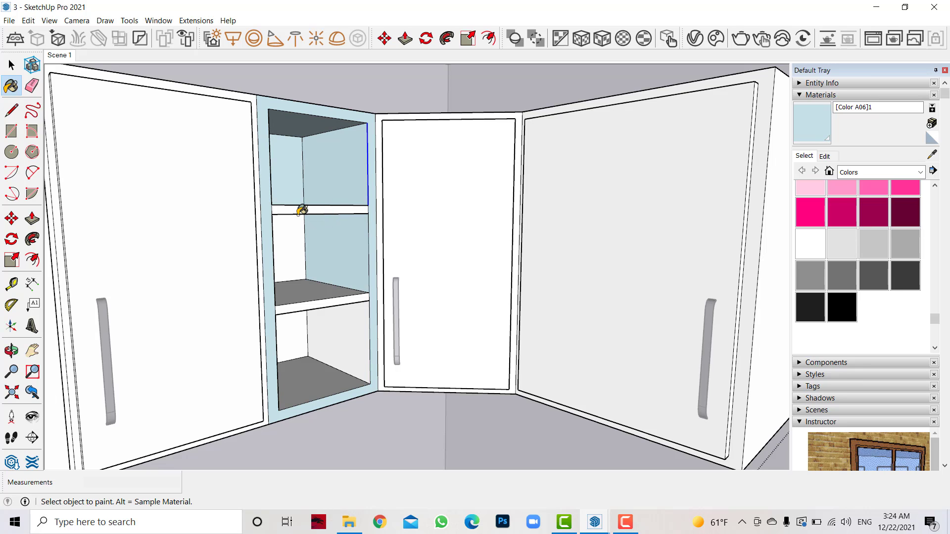
left_click(292, 233)
left_click(318, 295)
left_click(342, 332)
left_click(294, 339)
Step: Paint the compartment shelf and left inner side panel light blue
middle_click_drag(318, 366, 259, 169)
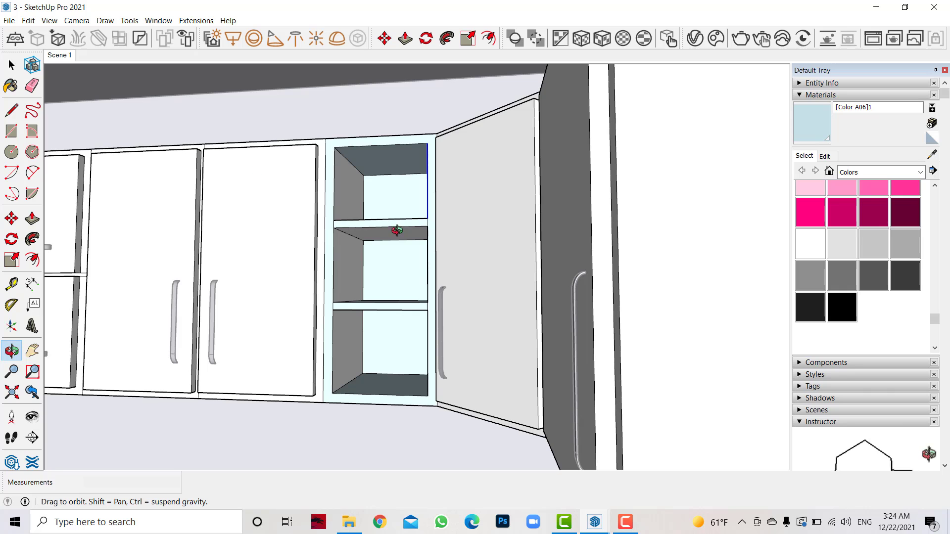
left_click(371, 229)
left_click(357, 299)
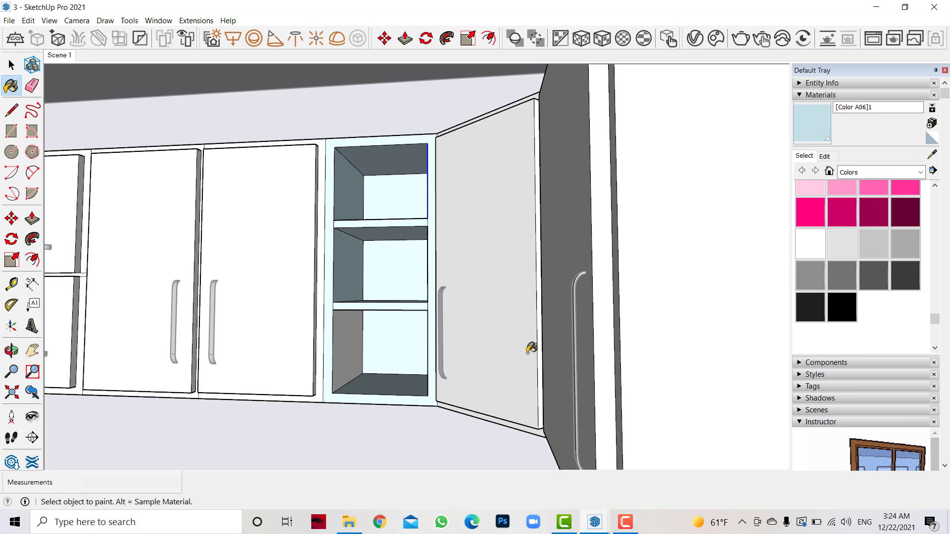
middle_click_drag(530, 346, 398, 350)
scroll(399, 350, "down", 5)
middle_click_drag(398, 316, 494, 384, "shift")
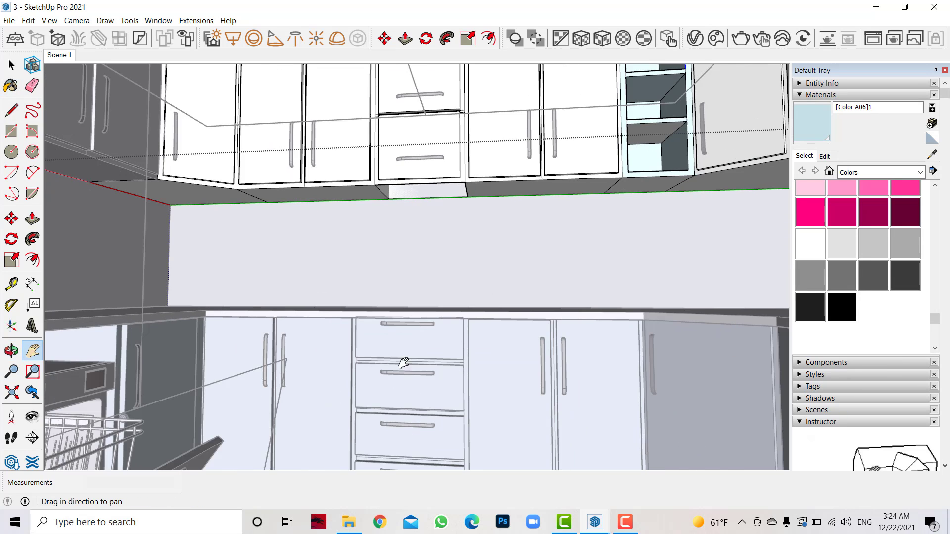
scroll(460, 368, "up", 3)
scroll(458, 370, "up", 2)
Step: Paint the lower cabinet light blue and select its top drawer front
key("b")
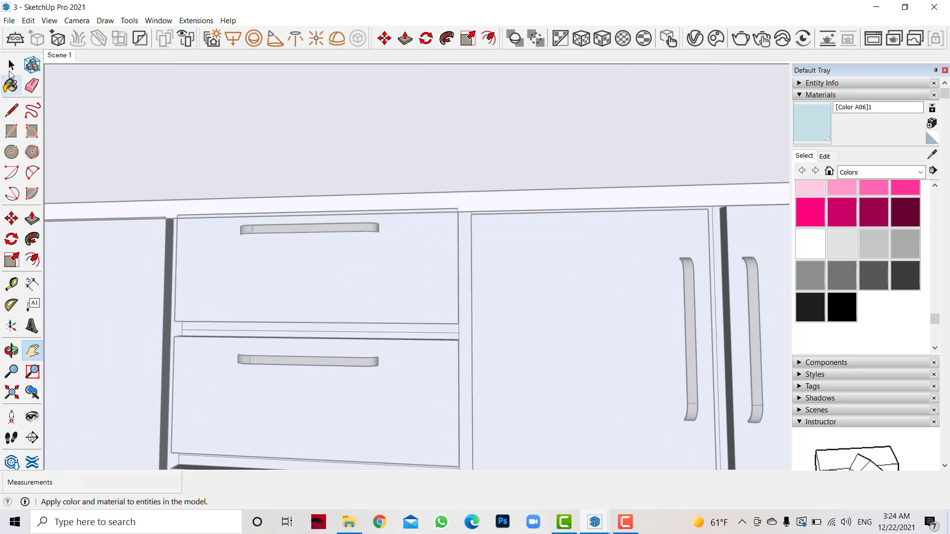
left_click(298, 274)
key("space")
double_click(278, 309)
key("b")
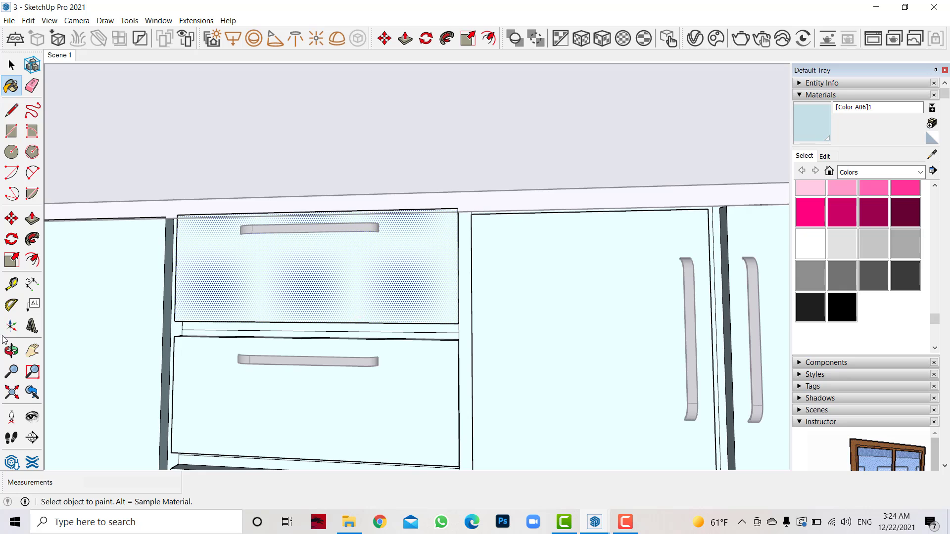
middle_click_drag(368, 315, 361, 292)
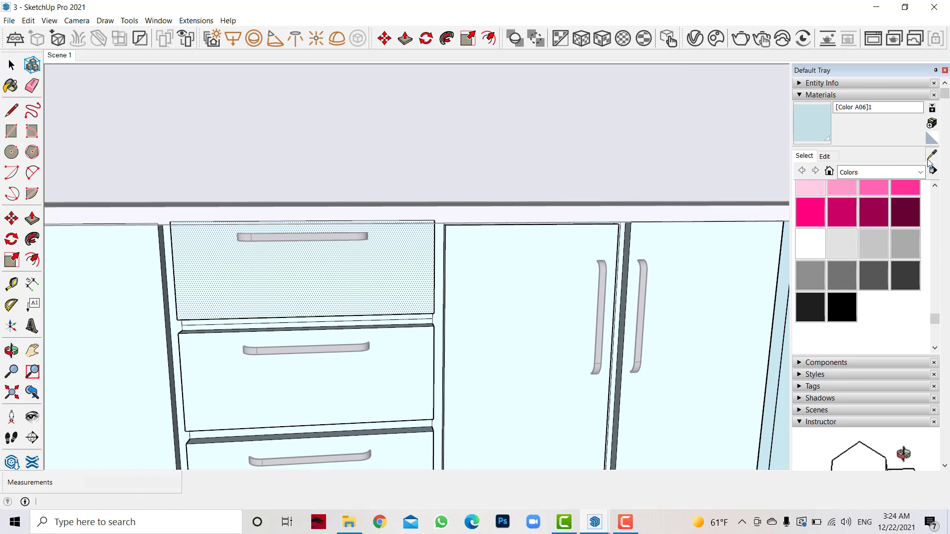
Step: Sample the upper cabinets' white Color M00 for painting the drawers
left_click(663, 207, "alt")
key("h")
left_click_drag(278, 248, 278, 374)
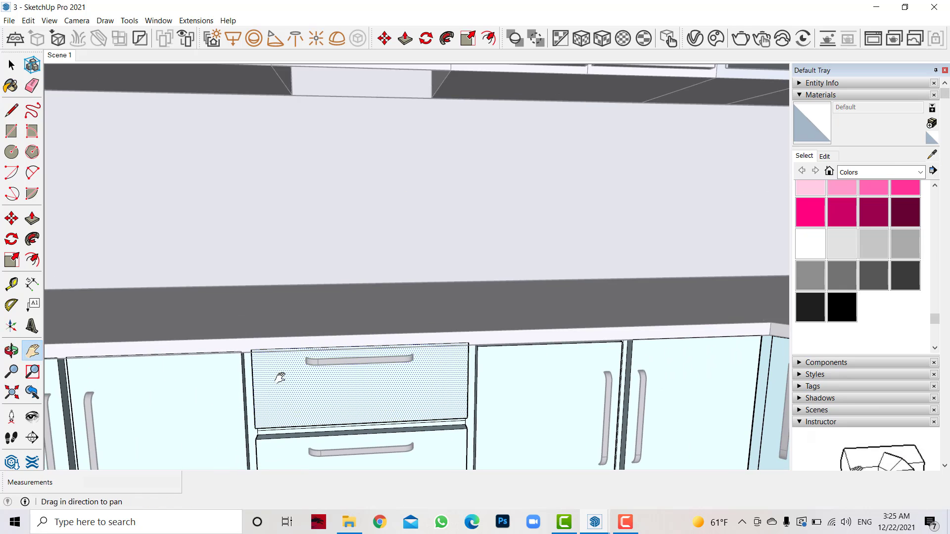
left_click_drag(449, 260, 448, 351)
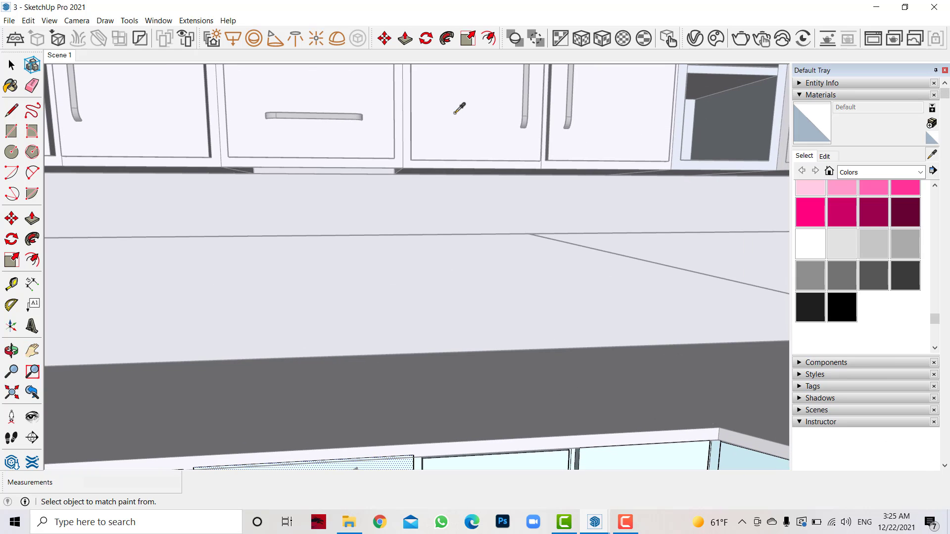
left_click(810, 242)
left_click(32, 350)
left_click_drag(321, 425, 322, 255)
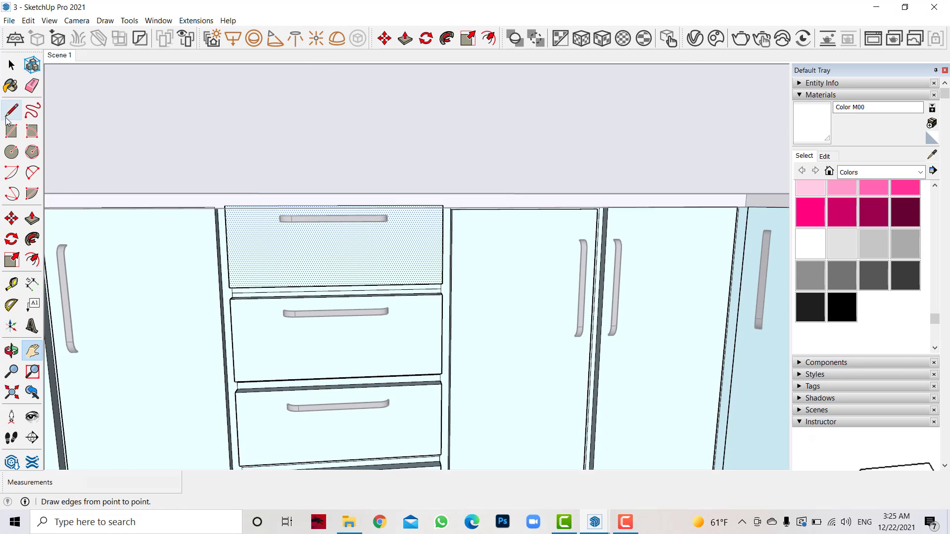
Step: Paint the strip below the top drawer white with Color M00
left_click(11, 86)
scroll(306, 291, "up", 2)
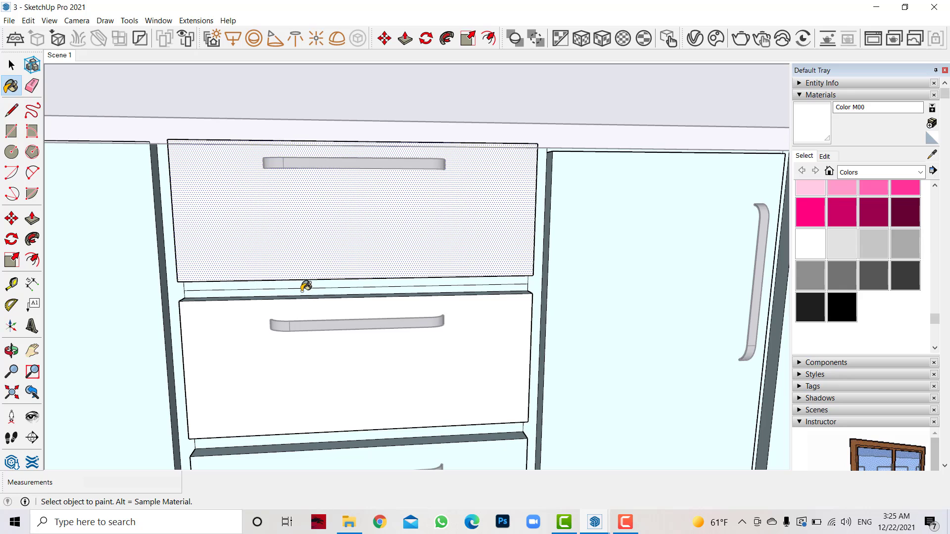
scroll(307, 292, "down", 1)
scroll(391, 404, "up", 2)
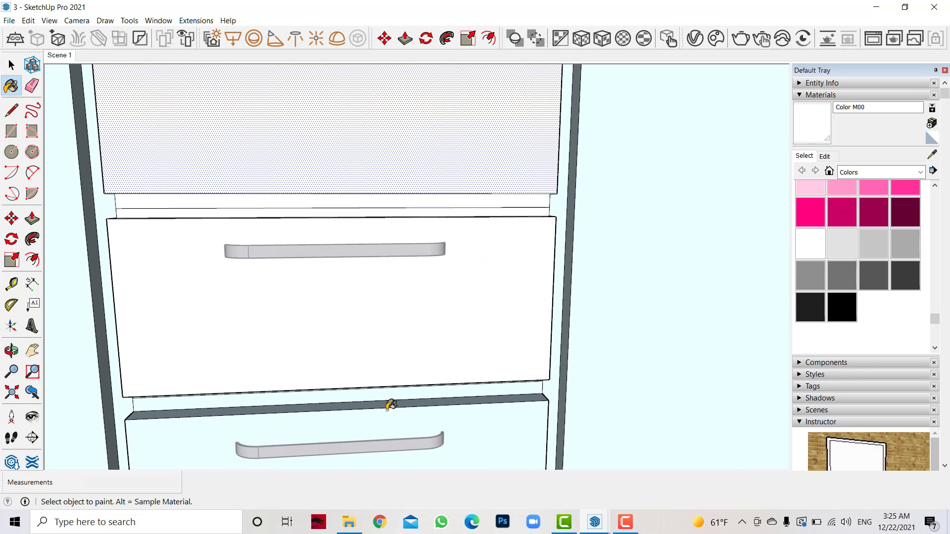
left_click(390, 392)
left_click(11, 351)
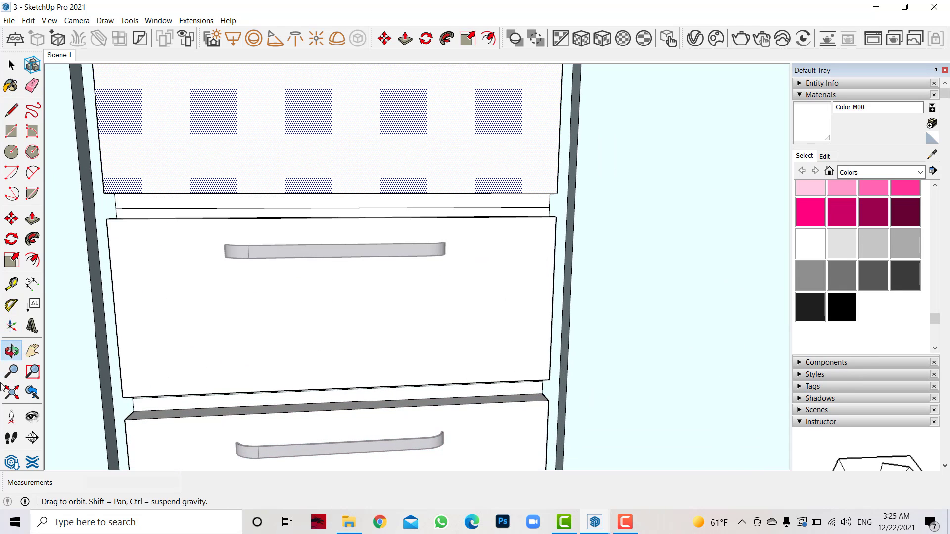
mouse_move(269, 424)
left_mouse_down()
mouse_move(297, 294)
mouse_move(308, 307)
left_mouse_up()
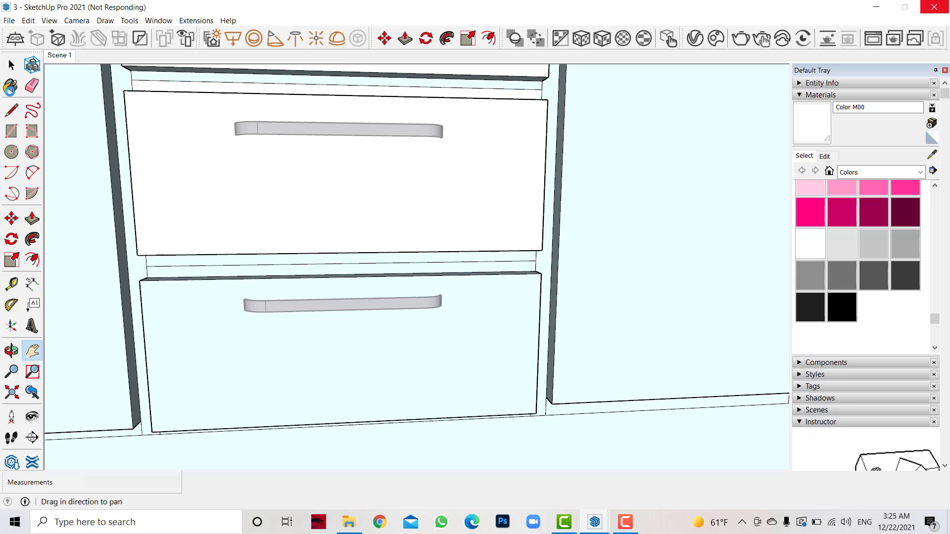
Step: Paint the drawer's top edge and the strip above the lower drawer white
key("b")
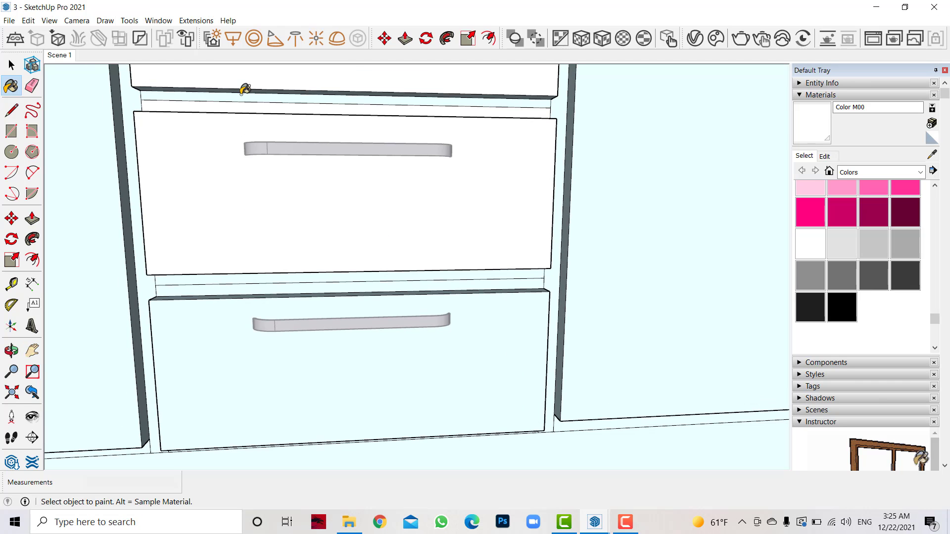
left_click(249, 90)
left_click(291, 290)
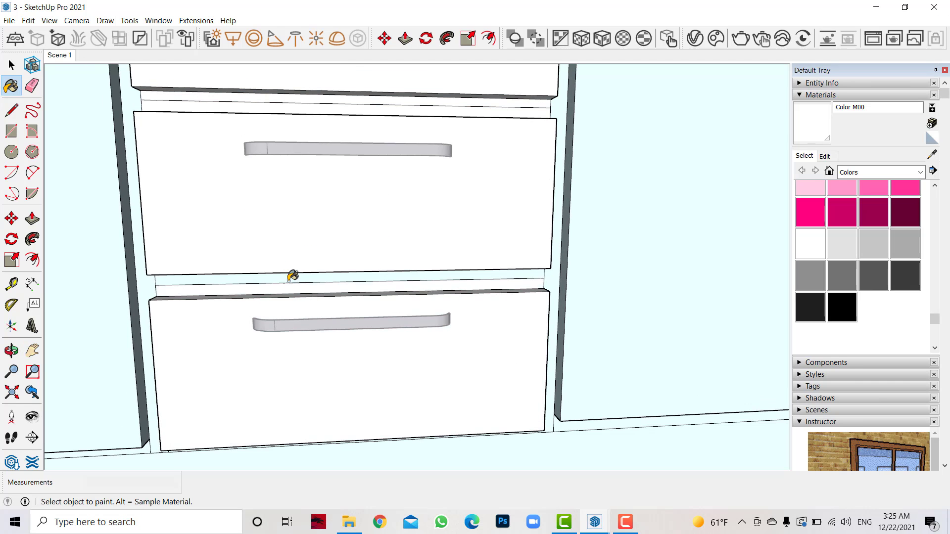
scroll(297, 275, "down", 3)
left_click(31, 353)
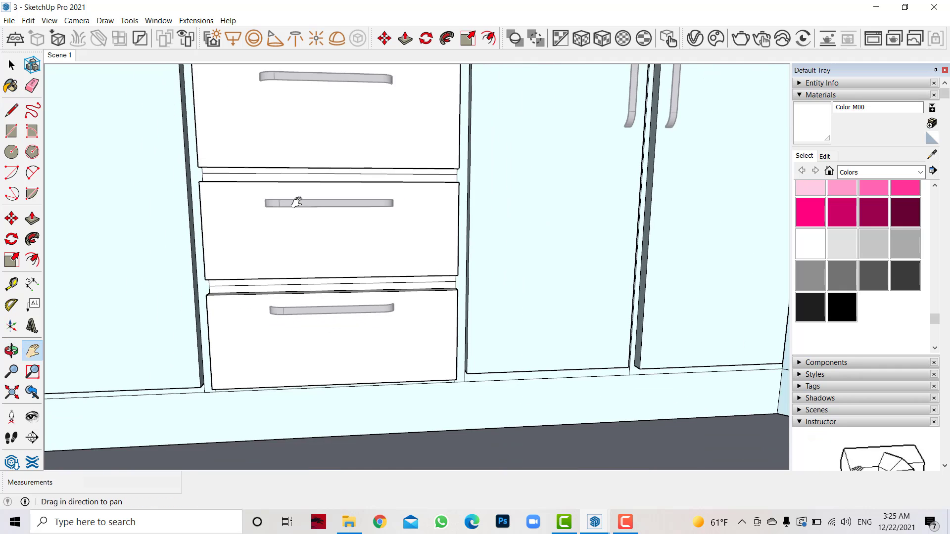
mouse_move(297, 202)
left_mouse_down()
mouse_move(340, 278)
mouse_move(259, 165)
mouse_move(228, 180)
left_mouse_up()
key("b")
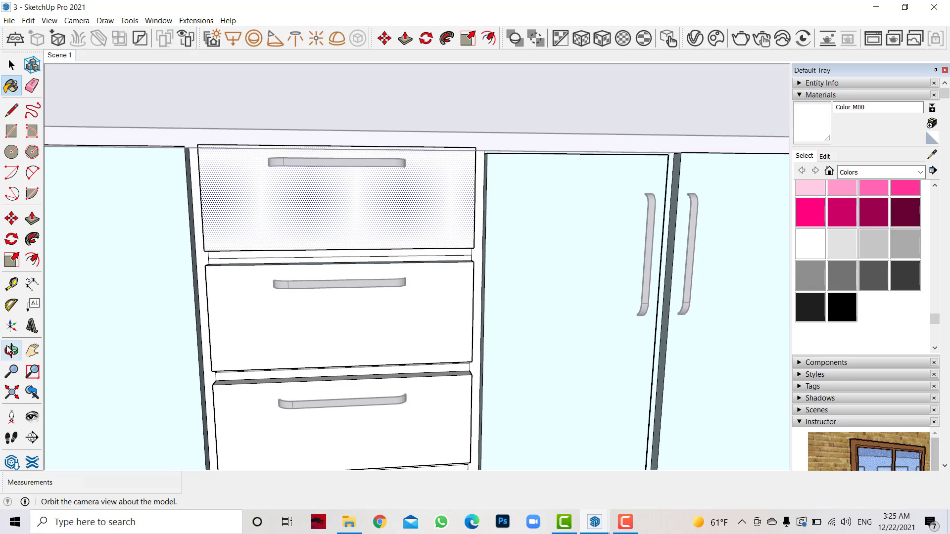
Step: Orbit and pan around the drawer unit to inspect the white fronts against the light-blue side
left_click(11, 350)
mouse_move(298, 199)
left_mouse_down()
mouse_move(360, 171)
mouse_move(280, 240)
mouse_move(267, 223)
left_mouse_up()
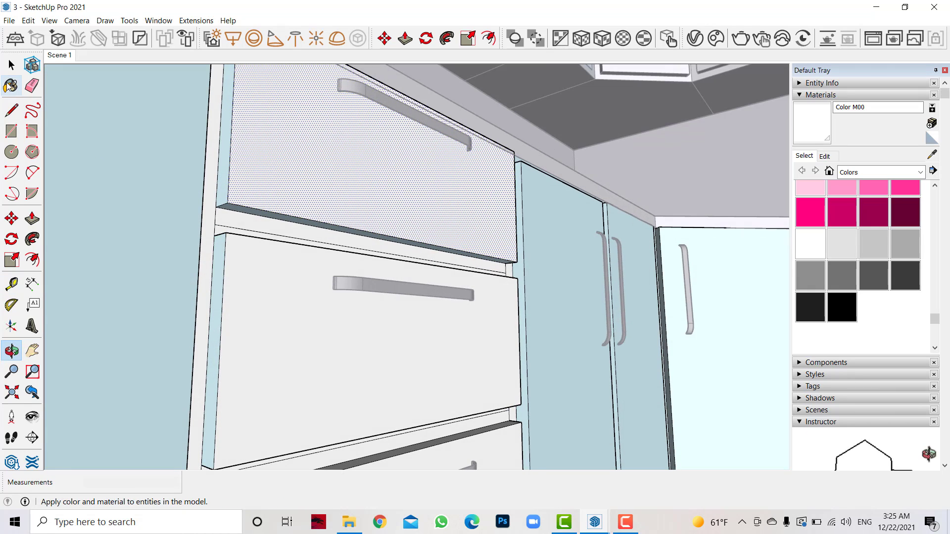
left_click(11, 85)
mouse_move(236, 204)
middle_mouse_down()
mouse_move(248, 195)
mouse_move(229, 197)
middle_mouse_up()
left_click(32, 350)
mouse_move(356, 258)
left_mouse_down()
mouse_move(314, 230)
mouse_move(356, 275)
left_mouse_up()
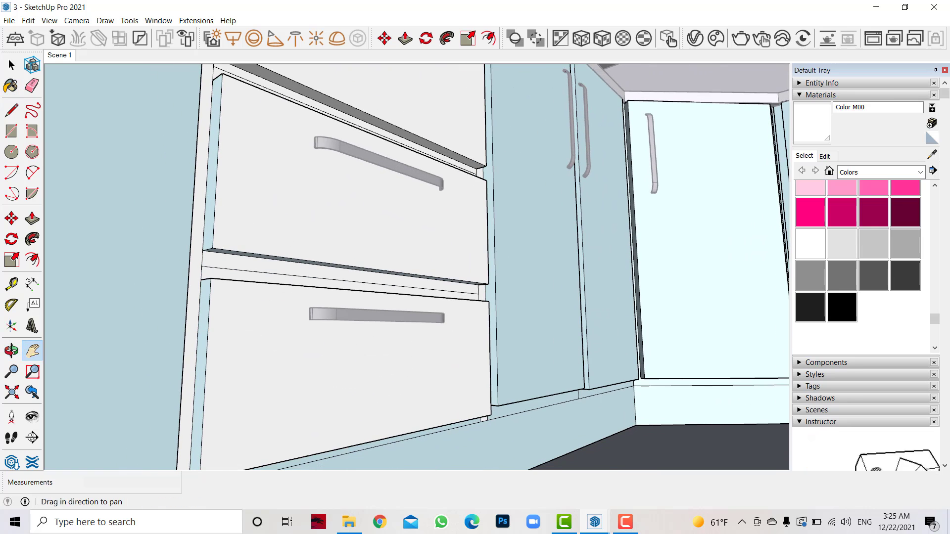
key("b")
left_click(11, 351)
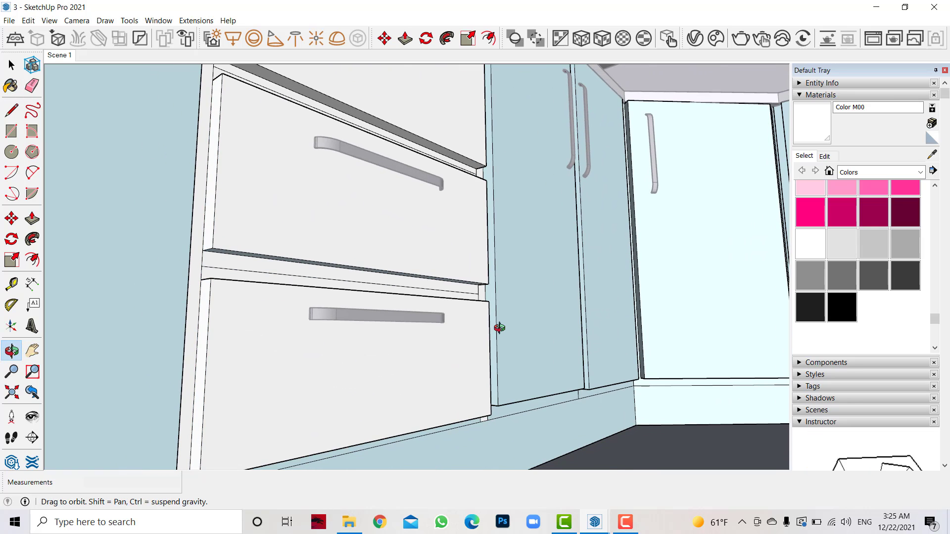
mouse_move(499, 328)
left_mouse_down()
mouse_move(276, 343)
mouse_move(212, 384)
mouse_move(300, 197)
left_mouse_up()
left_click(10, 85)
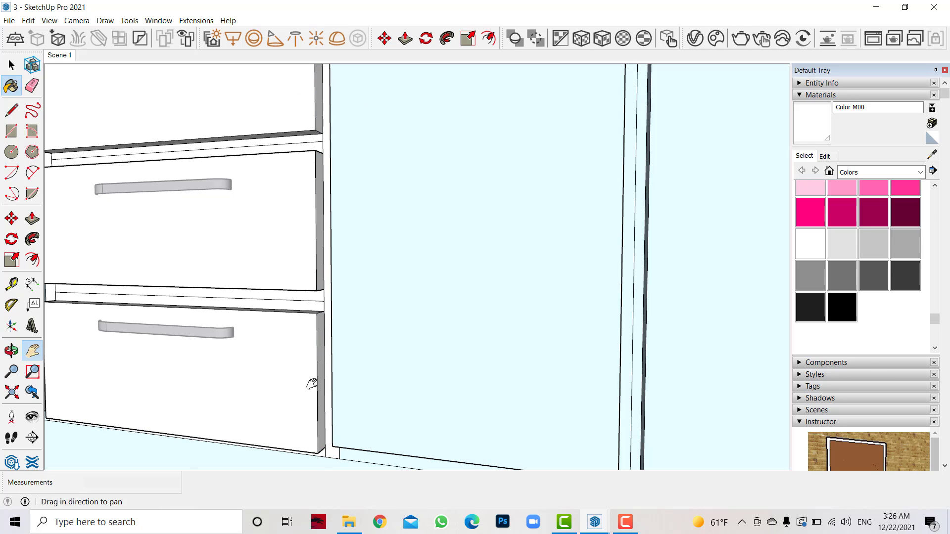
middle_click_drag(314, 384, 499, 236, "shift")
key("space")
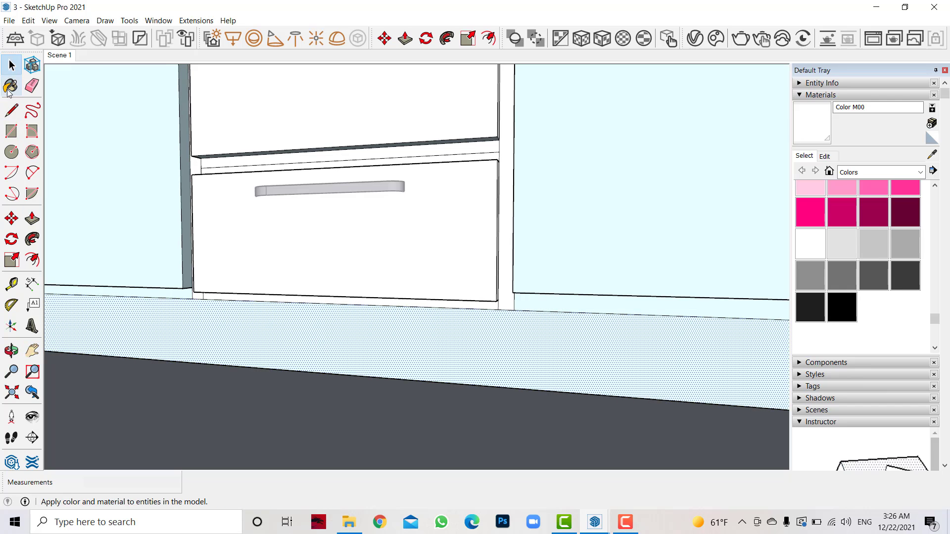
Step: Paint the baseboard face near the left wall light grey
left_click(9, 85)
left_click(33, 361)
left_click_drag(188, 341, 592, 411)
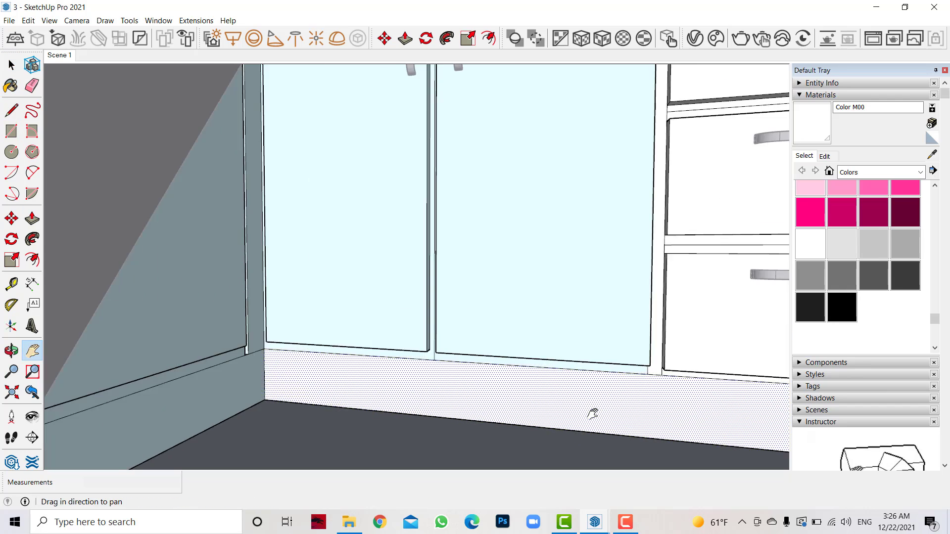
left_click(10, 85)
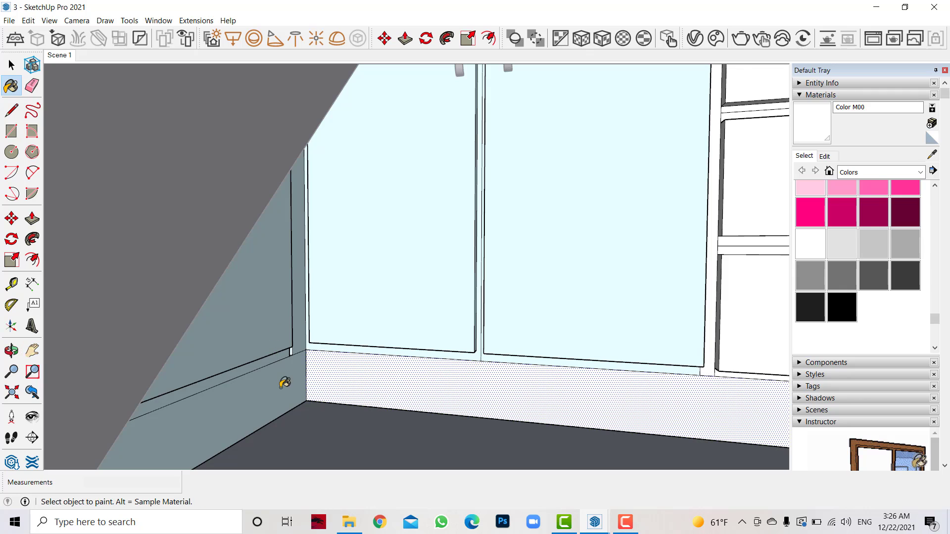
left_click(282, 384)
Step: From an overhead view, paint the corner kickboard and the next kickboard segment white
left_click(33, 353)
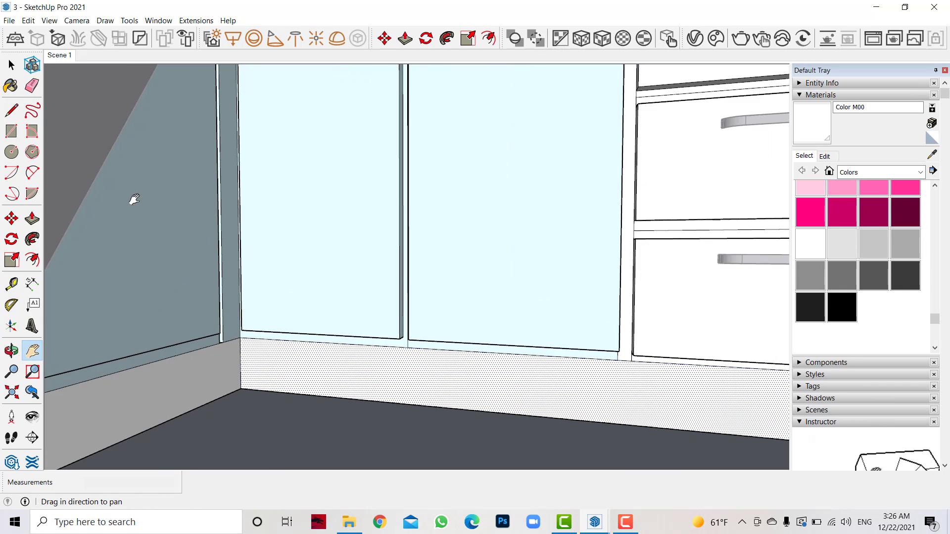
left_click_drag(339, 248, 130, 365)
scroll(130, 365, "down", 2)
left_click(11, 351)
mouse_move(198, 223)
left_mouse_down()
mouse_move(267, 214)
mouse_move(276, 333)
mouse_move(76, 343)
mouse_move(603, 339)
left_mouse_up()
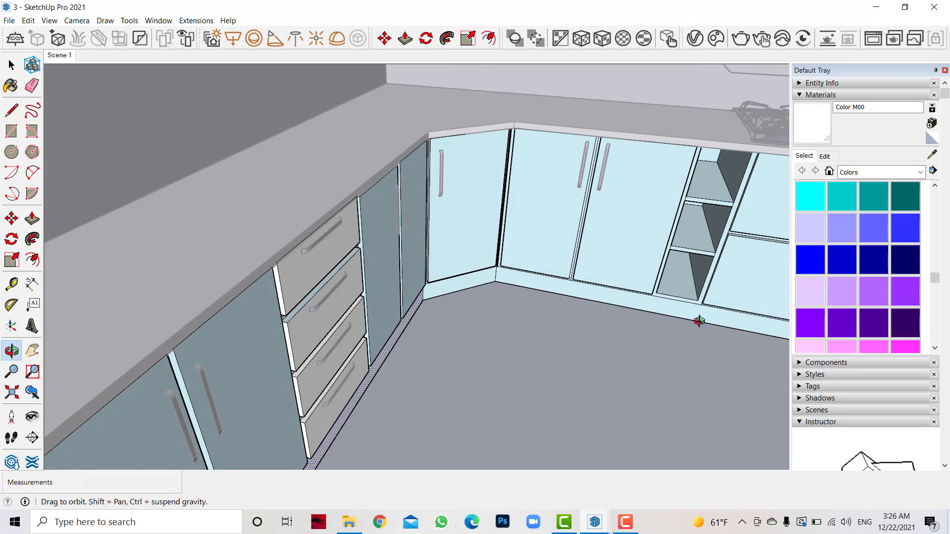
scroll(695, 317, "up", 3)
key("space")
left_click(11, 86)
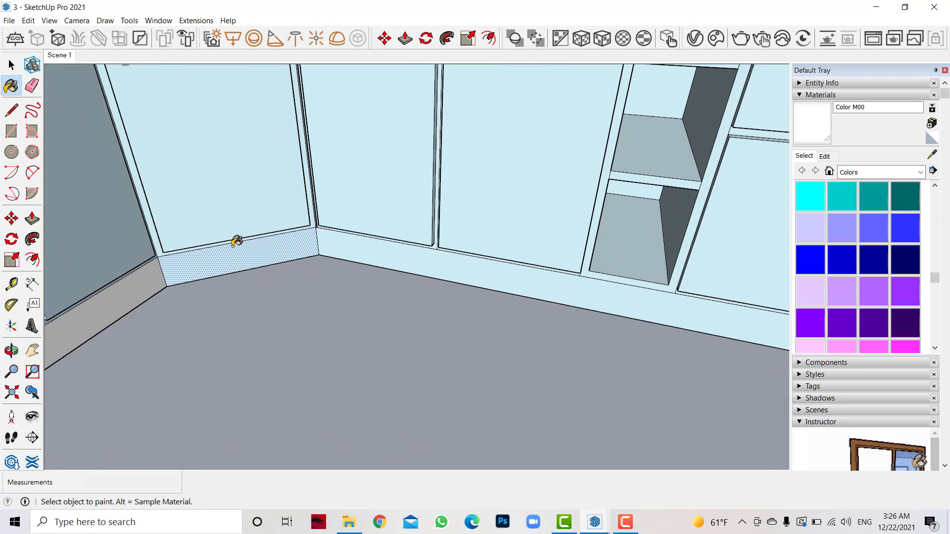
left_click(233, 242)
left_click(356, 255)
scroll(198, 297, "down", 2)
Step: Select the top shelf face inside the cabinet run near the hob
left_click(32, 351)
mouse_move(44, 346)
left_mouse_down()
mouse_move(201, 207)
mouse_move(114, 186)
mouse_move(343, 335)
mouse_move(260, 331)
mouse_move(495, 312)
left_mouse_up()
left_click_drag(255, 277, 244, 271)
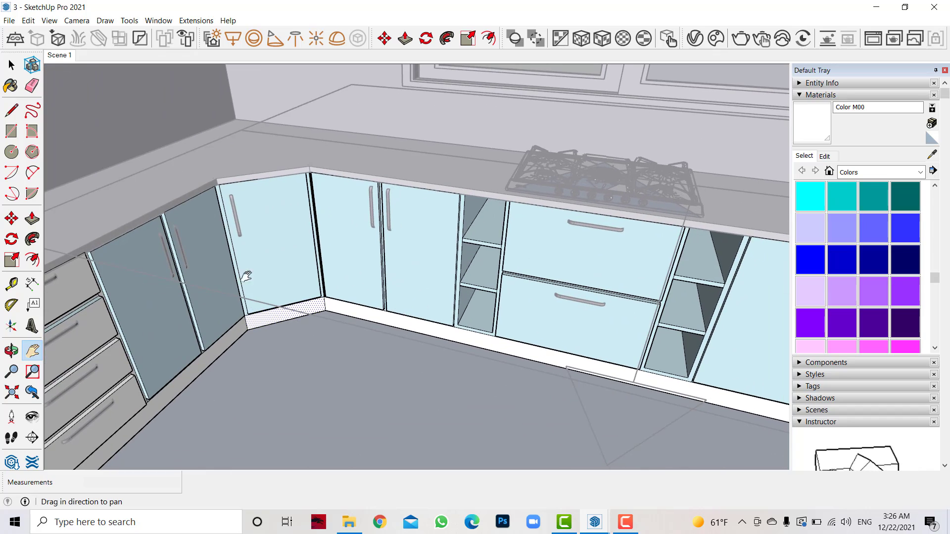
key("space")
scroll(566, 251, "up", 3)
left_click(452, 206)
double_click(458, 209)
scroll(459, 210, "up", 3)
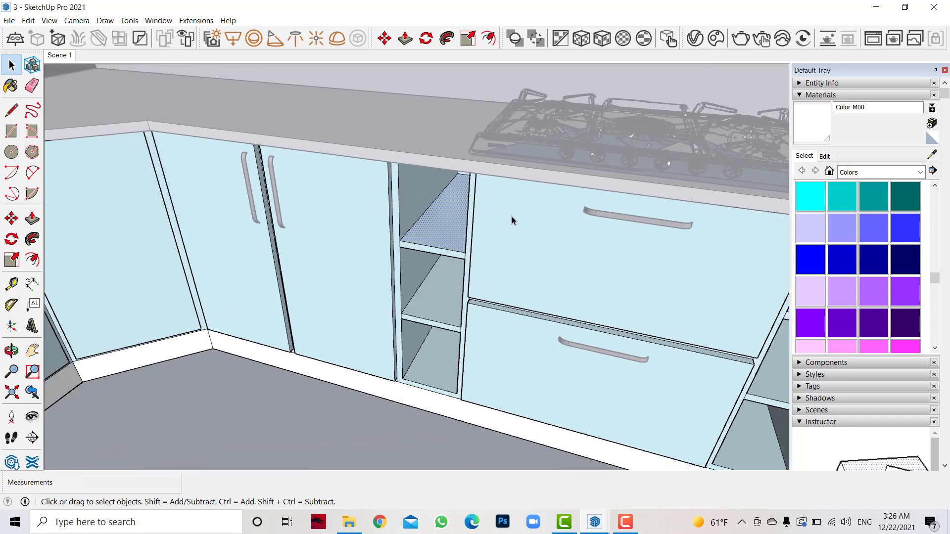
Step: Paint the shelf unit's top shelf, back, lower shelf, side panels and front white
left_click(11, 86)
scroll(453, 179, "up", 3)
left_click(467, 198)
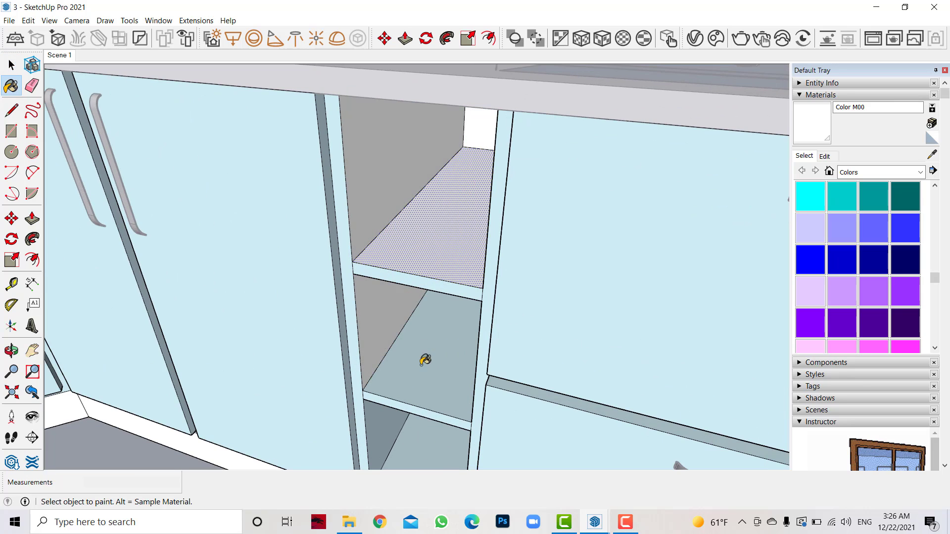
left_click(420, 391)
left_click(377, 377)
left_click(355, 300)
left_click(371, 270)
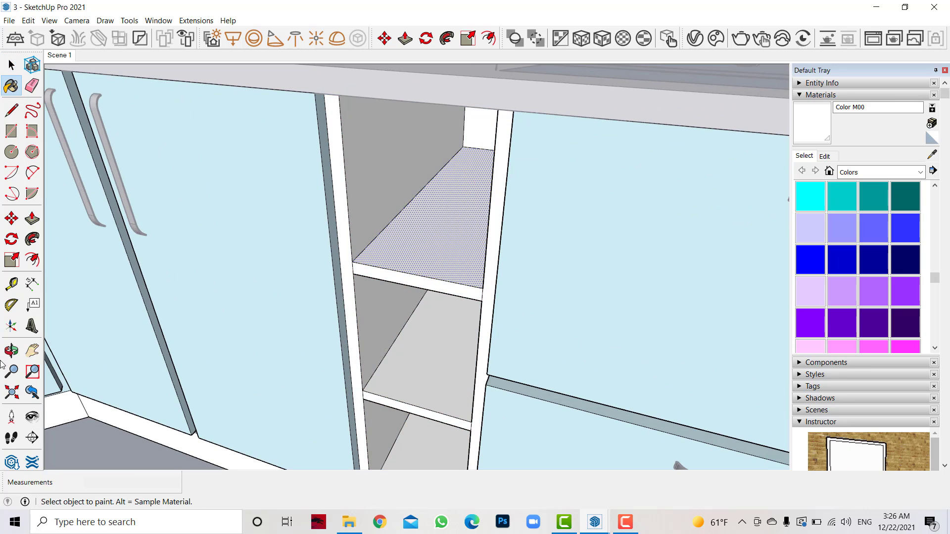
Step: Paint three shelf back walls grey
left_click(11, 350)
left_click_drag(606, 271, 3, 106)
left_click(10, 86)
left_click(444, 221)
left_click(455, 318)
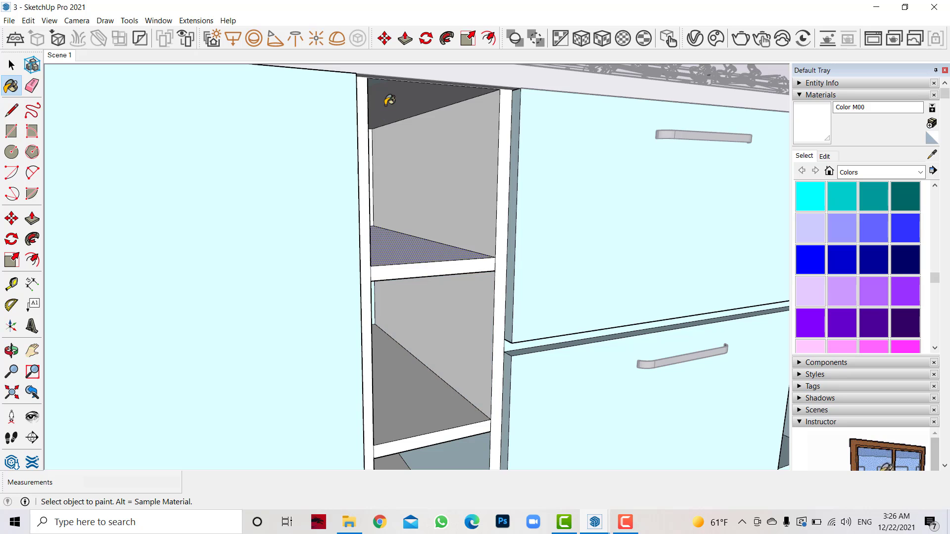
scroll(388, 96, "down", 4)
left_click(420, 327)
scroll(684, 268, "up", 3)
Step: Paint the compartment's shelf surfaces and back panels a lighter colour
left_click(614, 151)
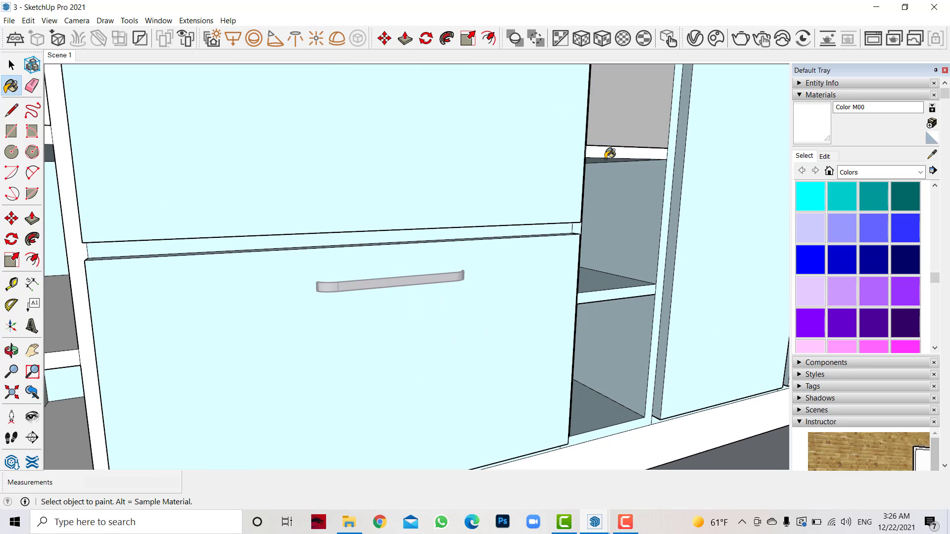
left_click(669, 191)
left_click(626, 282)
left_click(626, 329)
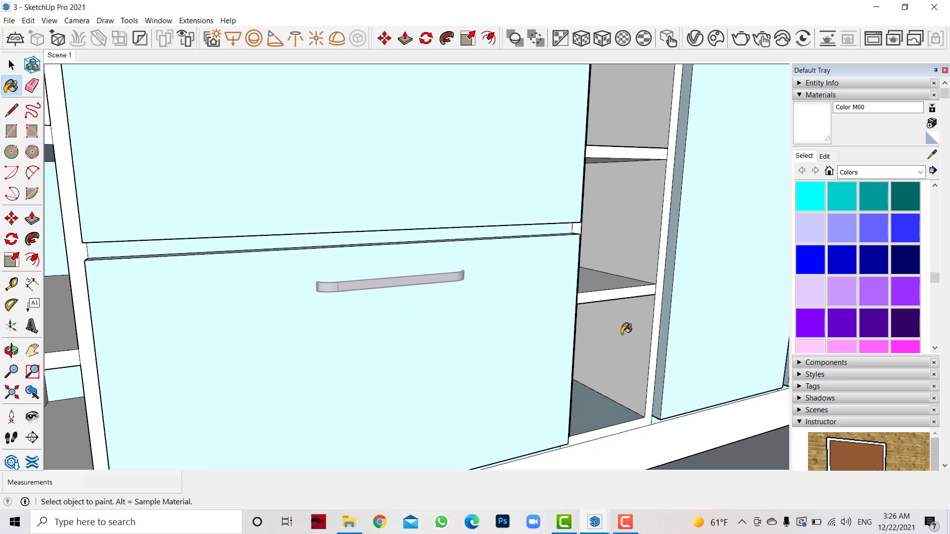
left_click(604, 396)
scroll(663, 301, "up", 2)
Step: Paint the right shelf unit's three back panels white
left_click(11, 351)
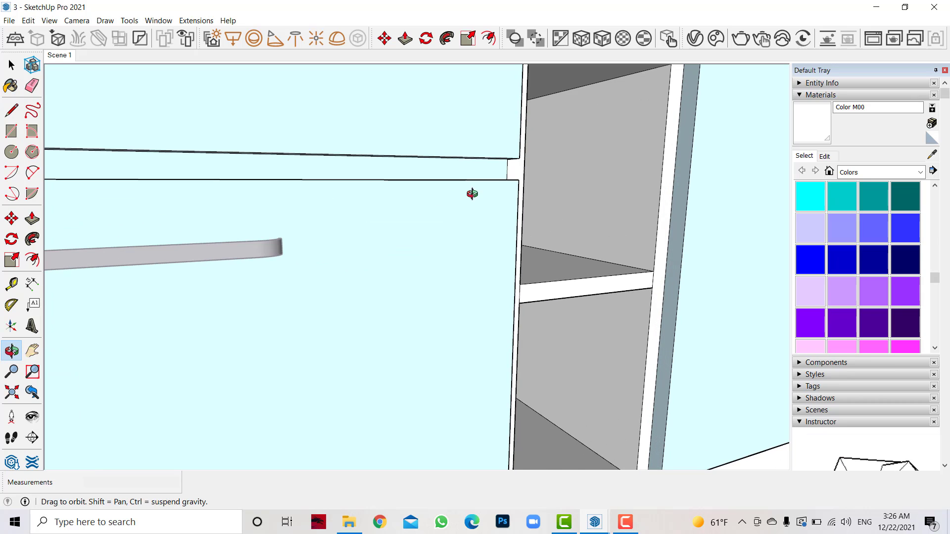
mouse_move(471, 193)
left_mouse_down()
mouse_move(299, 242)
mouse_move(532, 155)
mouse_move(554, 187)
mouse_move(543, 80)
left_mouse_up()
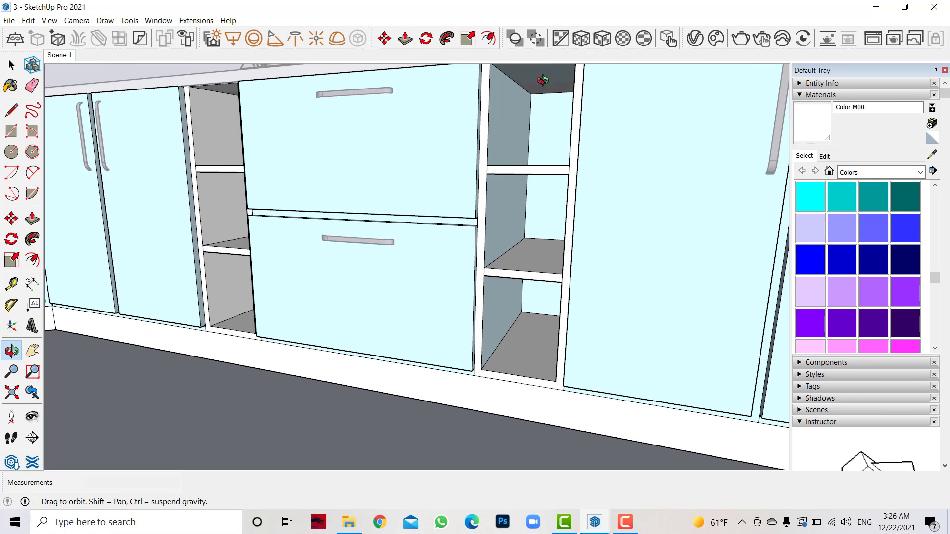
key("b")
left_click(544, 206)
left_click(541, 297)
left_click(549, 129)
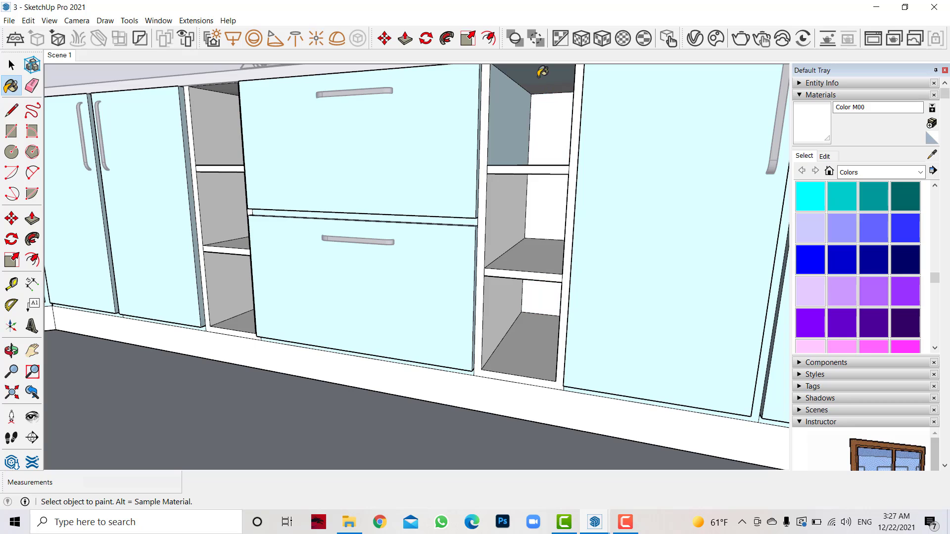
scroll(639, 225, "down", 5)
mouse_move(583, 267)
middle_mouse_down()
mouse_move(107, 128)
mouse_move(159, 367)
middle_mouse_up()
key("space")
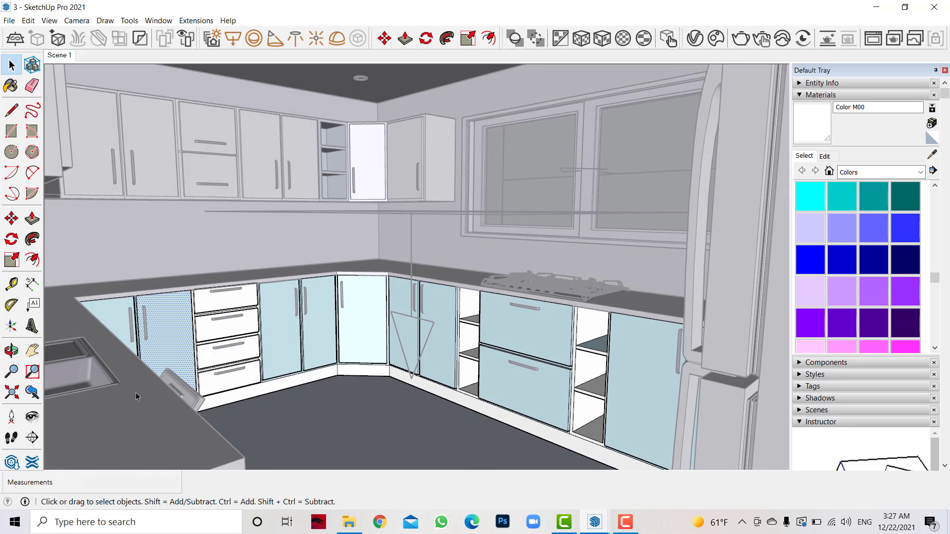
Step: Move the view from the corner countertop up to the upper corner cabinet and select it
double_click(135, 393)
left_click(141, 349)
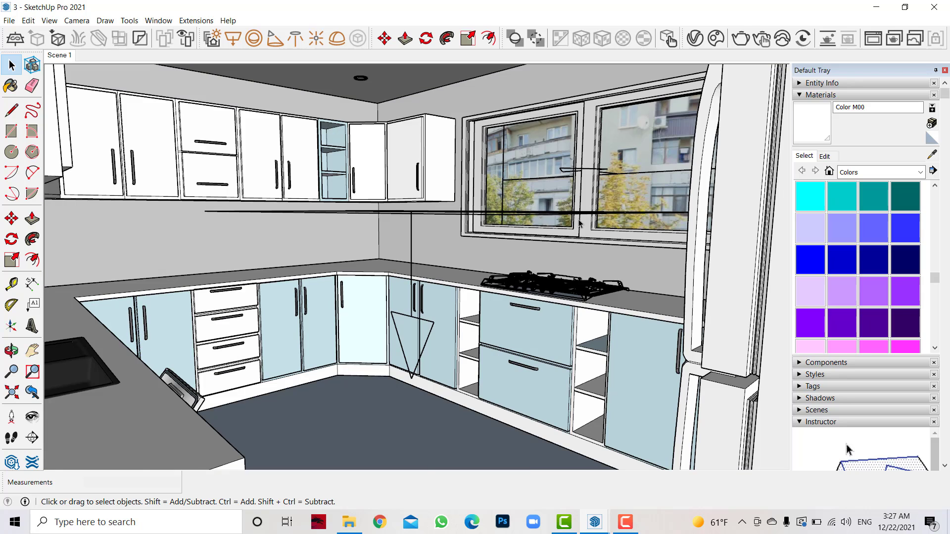
scroll(335, 134, "up", 5)
middle_click_drag(371, 292, 2, 361)
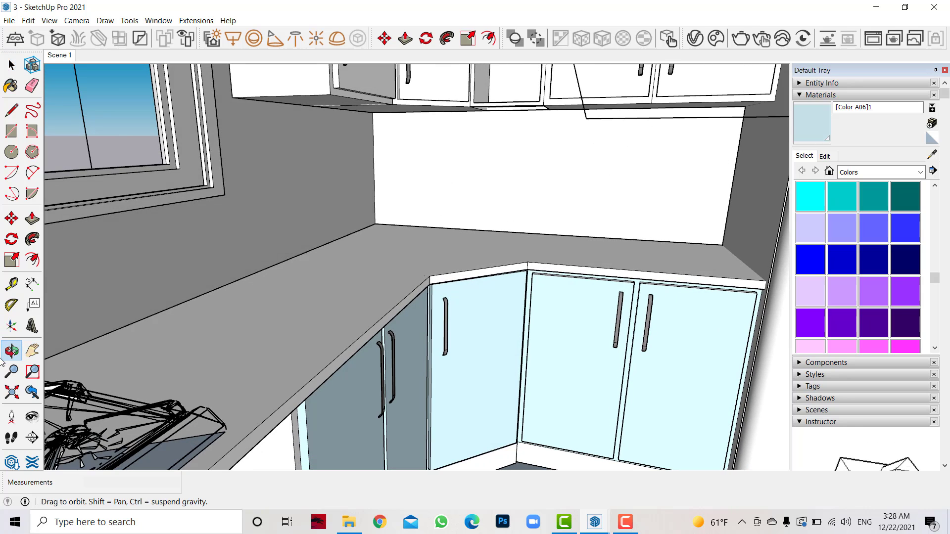
left_click(32, 351)
left_click_drag(347, 148, 360, 424)
scroll(484, 179, "up", 3)
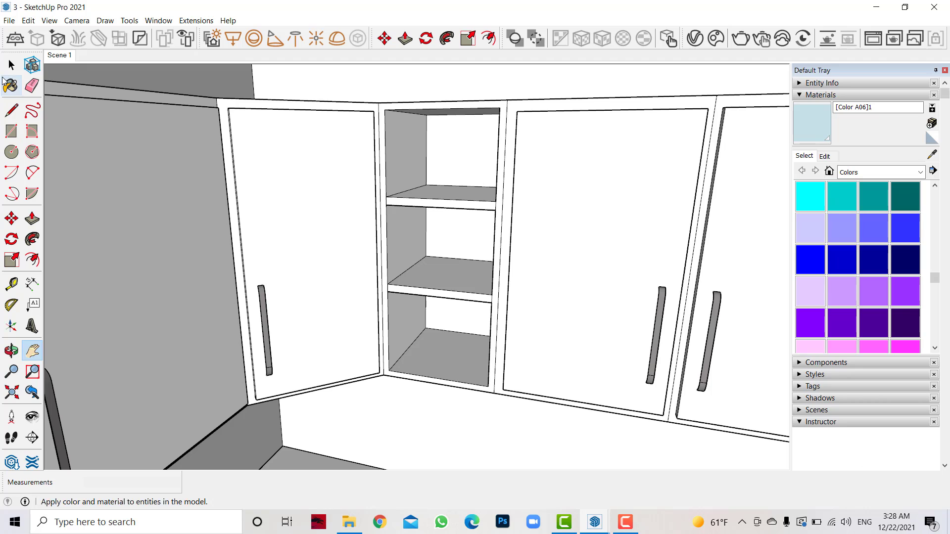
left_click(11, 65)
left_click(460, 144)
Step: Inside the cabinet group, paint the upper back panel, left inner wall and frame edges light blue
double_click(493, 161)
scroll(492, 161, "up", 1)
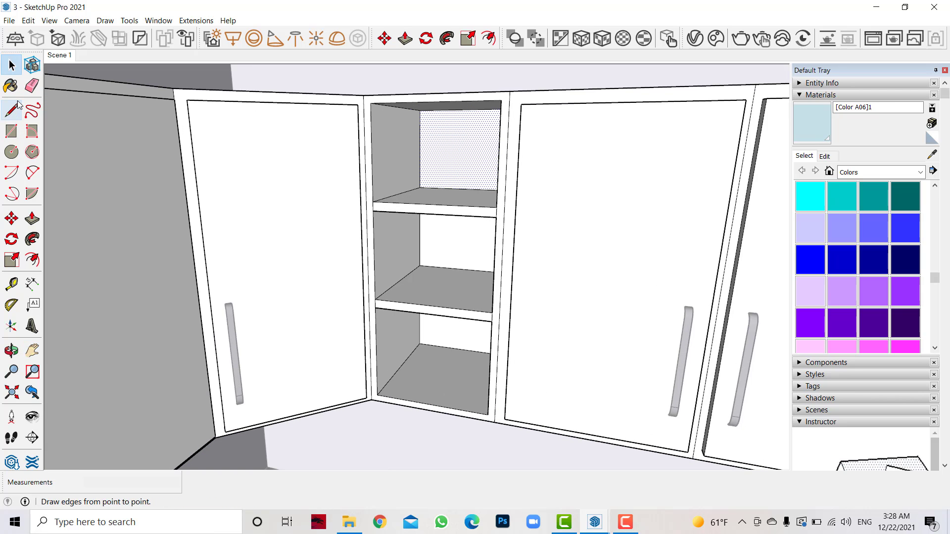
left_click(10, 85)
left_click(433, 113)
left_click(391, 131)
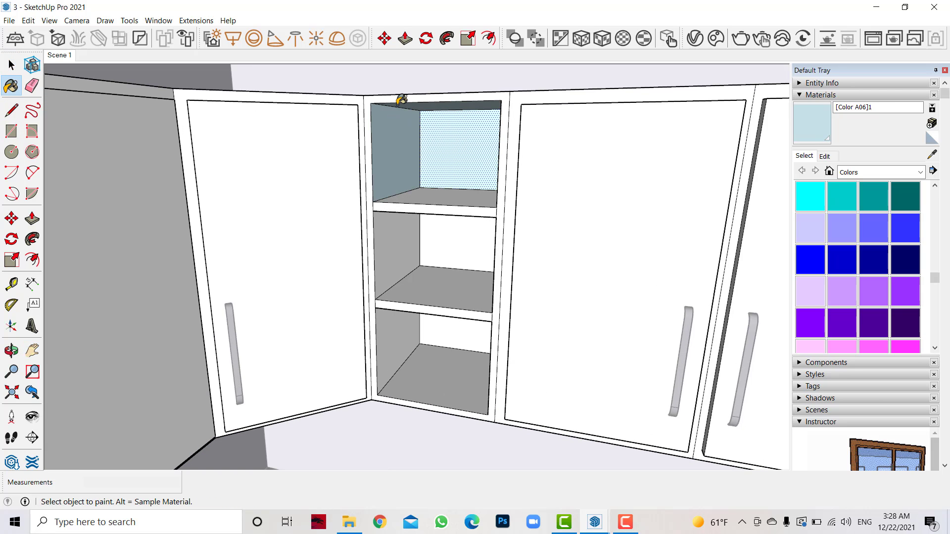
left_click(400, 97)
Step: Paint the shelves, middle and lower back panels, inner walls and cabinet bottom light blue
left_click(429, 197)
left_click(437, 227)
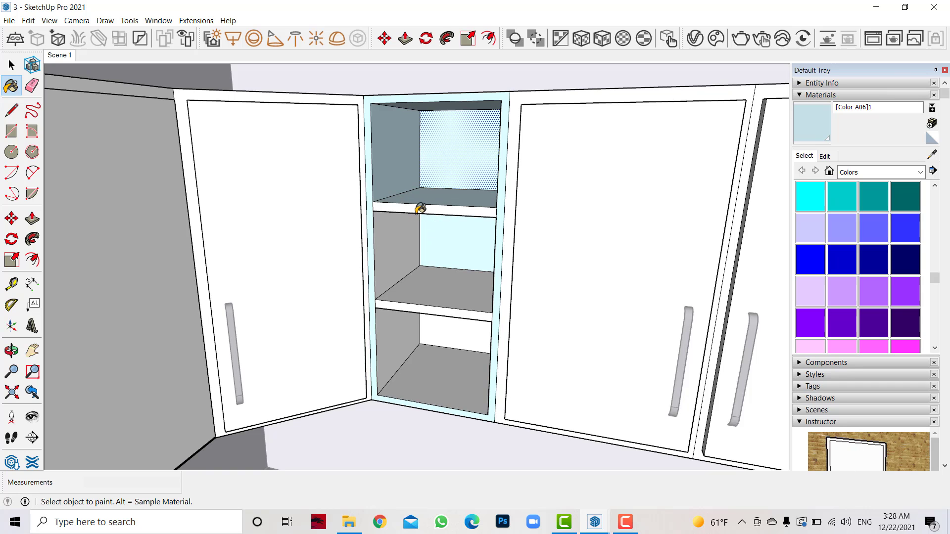
left_click(421, 209)
left_click(396, 252)
left_click(430, 290)
left_click(426, 316)
left_click(446, 346)
Step: Orbit to a lower view and paint the remaining shelf faces light blue
left_click(445, 376)
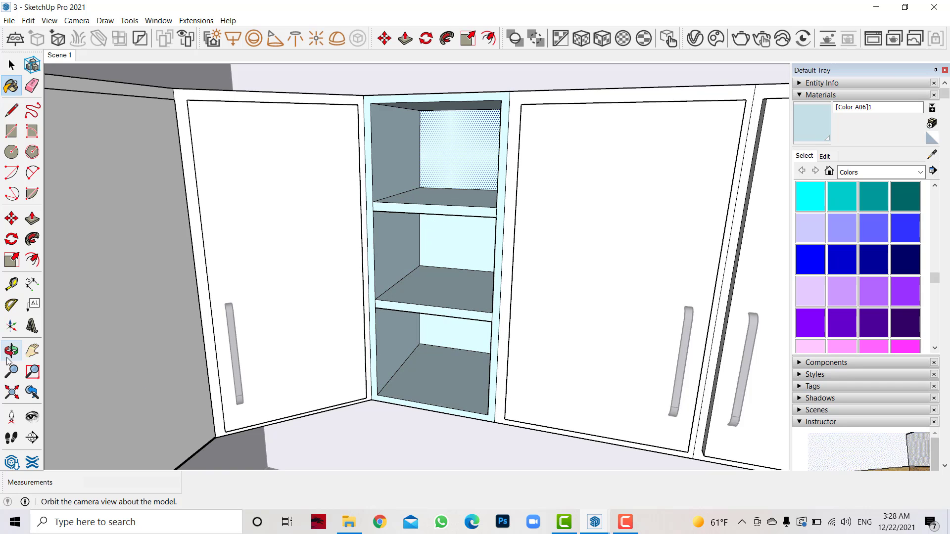
middle_click_drag(347, 342, 547, 339)
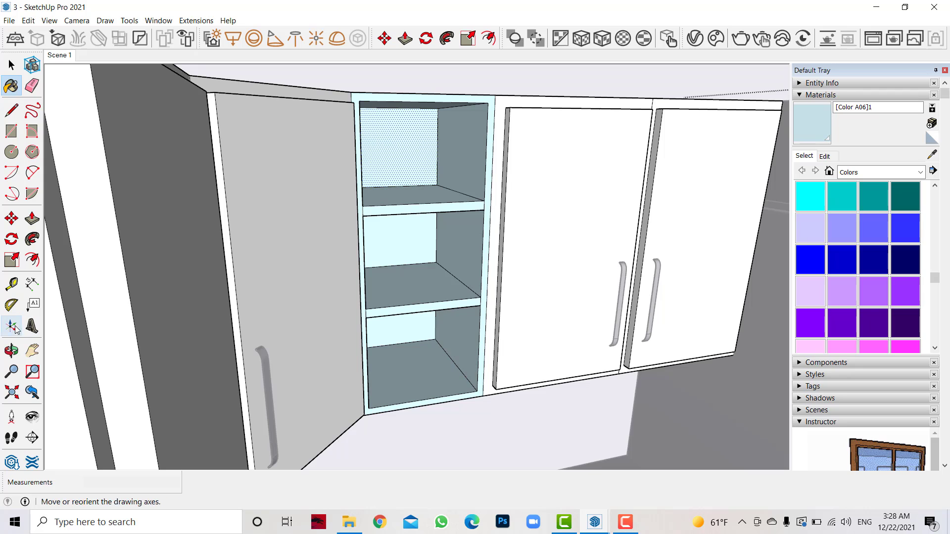
middle_click_drag(524, 244, 399, 238)
left_click(406, 203)
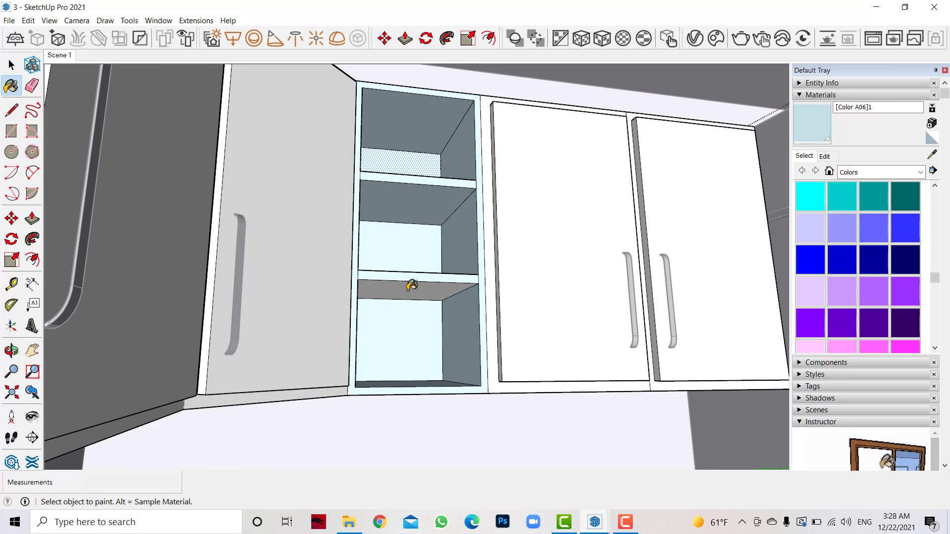
left_click(412, 286)
scroll(421, 307, "down", 10)
middle_click_drag(431, 318, 257, 303)
Step: Close the cabinet's editing context and return to the Scene 1 camera view
key("space")
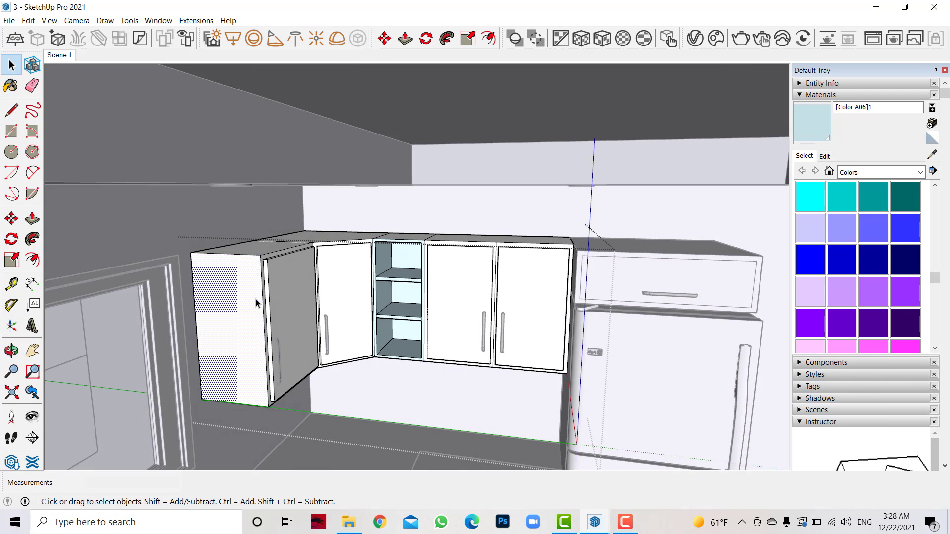
left_click(655, 303)
left_click(59, 55)
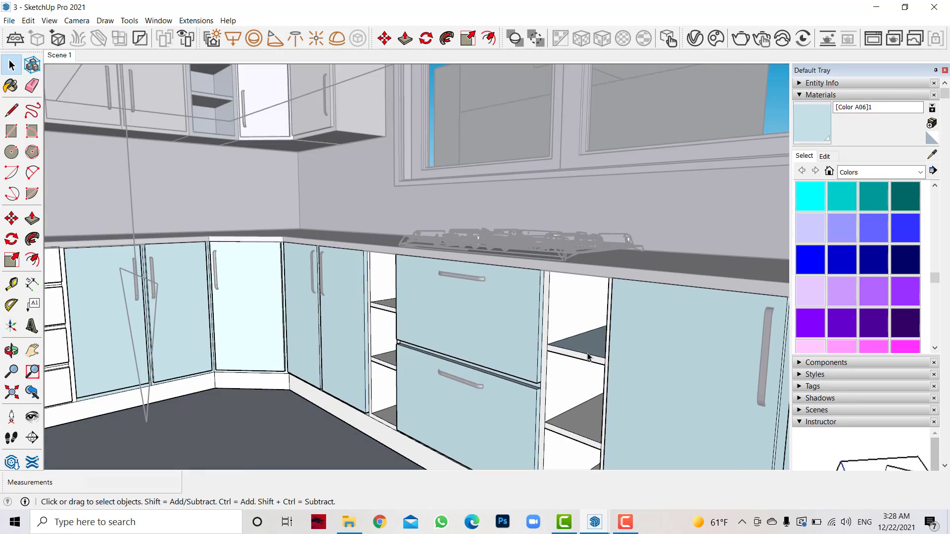
Step: Sample the white Color M00 material, clear the selection and return to the wide kitchen view
left_click(932, 155)
left_click(605, 345)
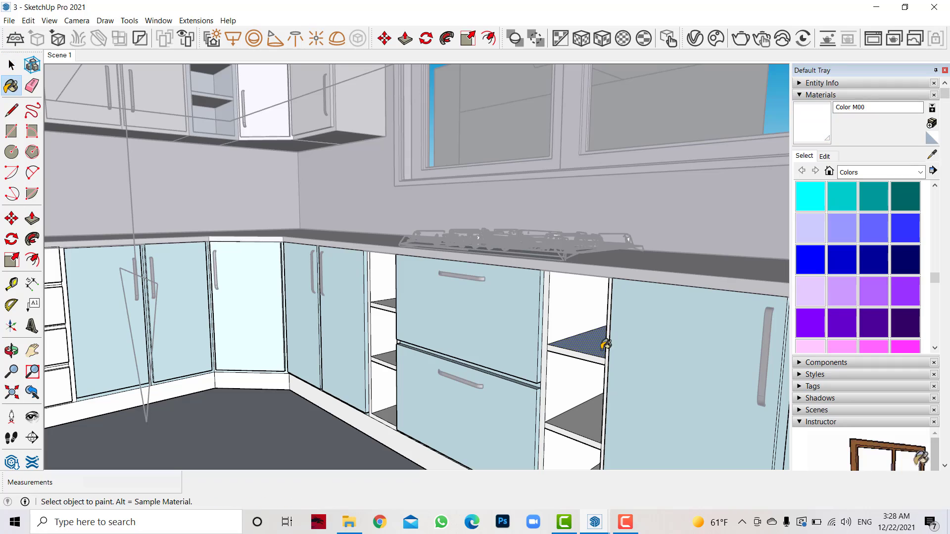
left_click(11, 64)
left_click(364, 167)
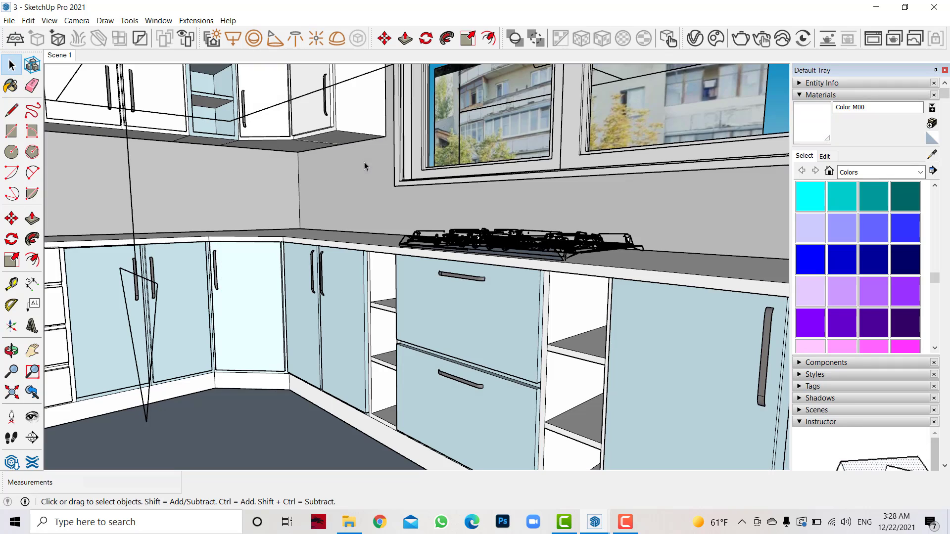
left_click(55, 55)
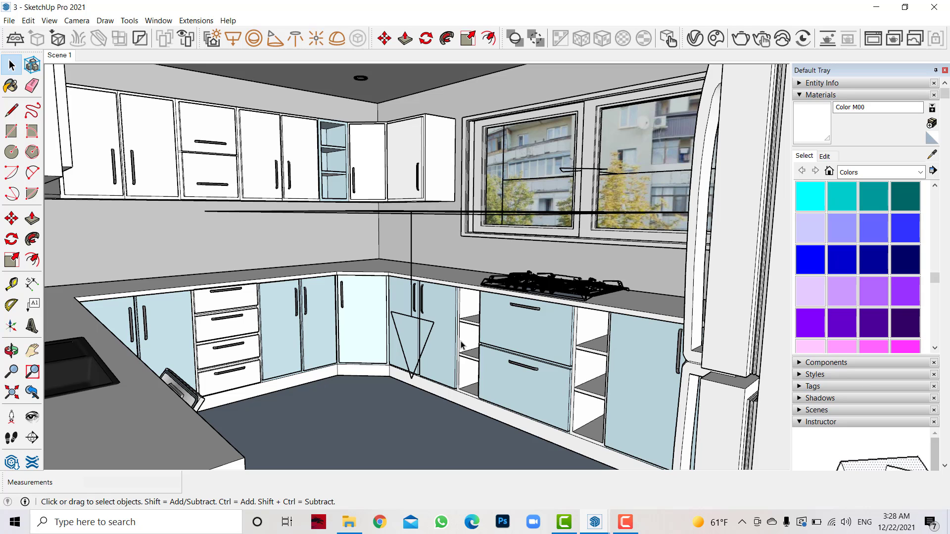
left_click(695, 38)
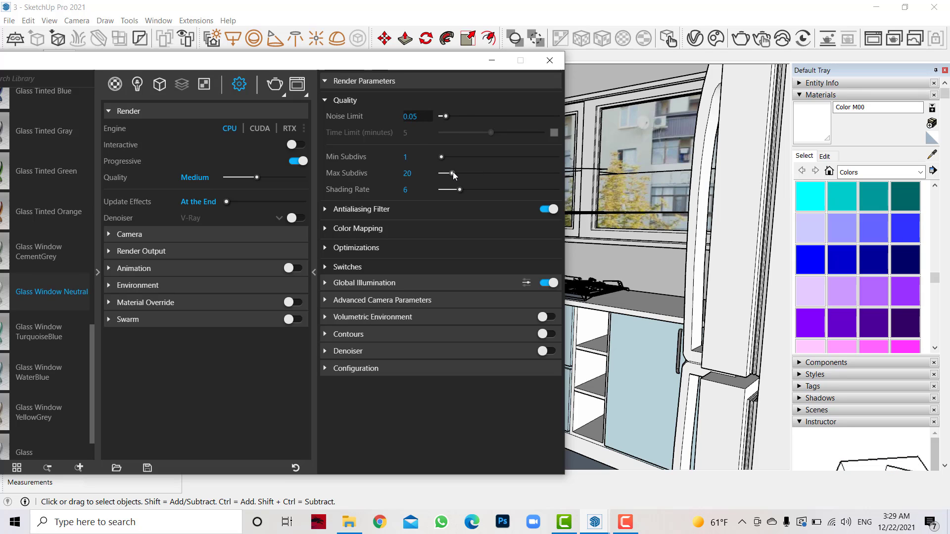
Step: Lower Max Subdivs from 20 to 10, raise Shading Rate to 10, and enable the Strong denoiser
left_click_drag(452, 173, 447, 173)
left_click_drag(464, 191, 475, 192)
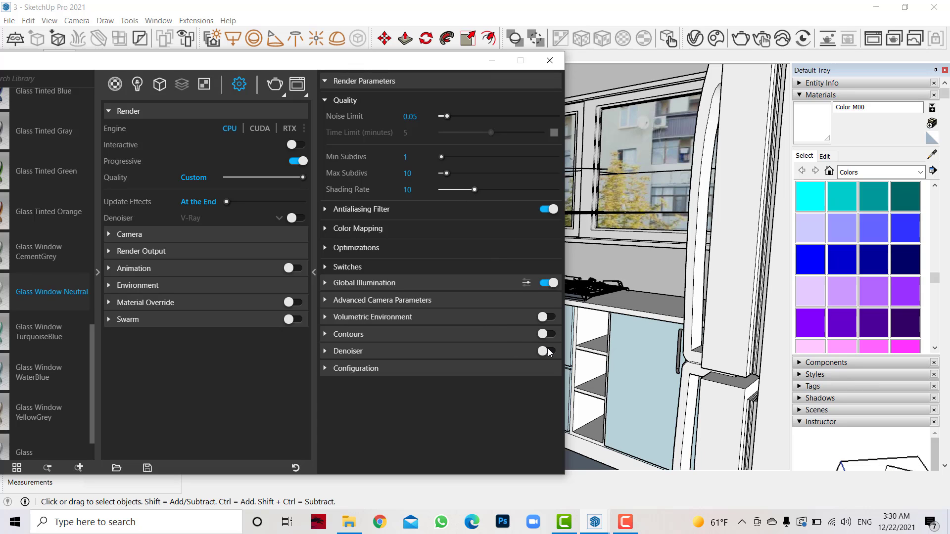
left_click(529, 348)
left_click(417, 390)
left_click(427, 420)
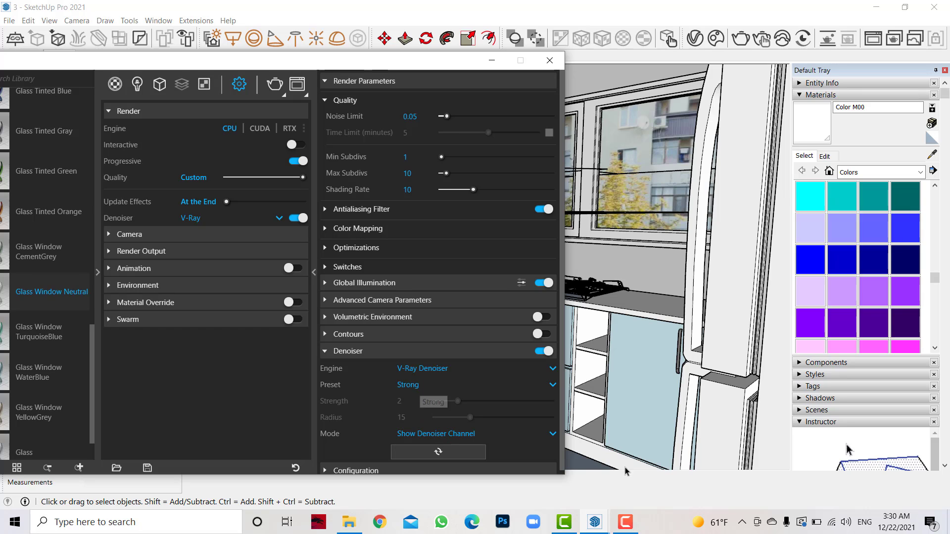
left_click(230, 251)
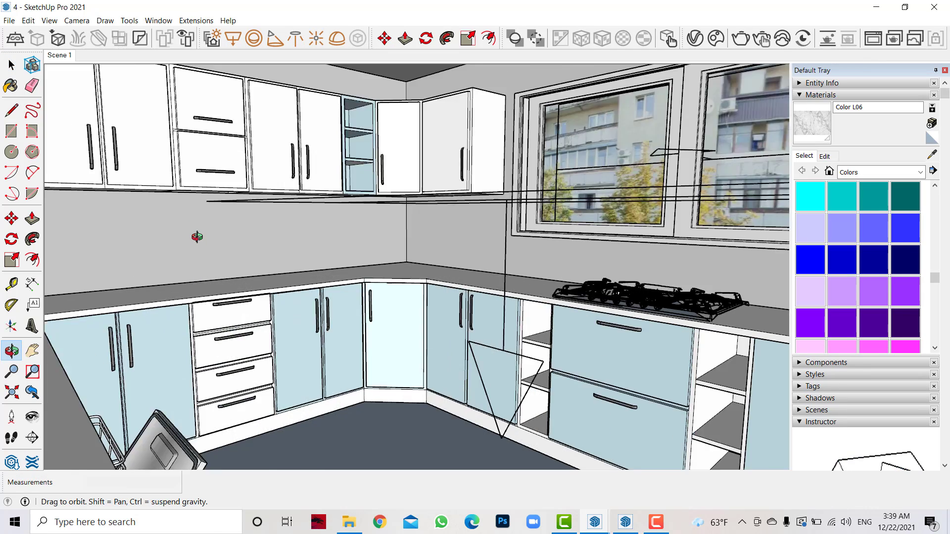
Step: Draw a backsplash rectangle below the cabinets, push it out 0.02, and paint it marble
key("r")
scroll(152, 208, "up", 2)
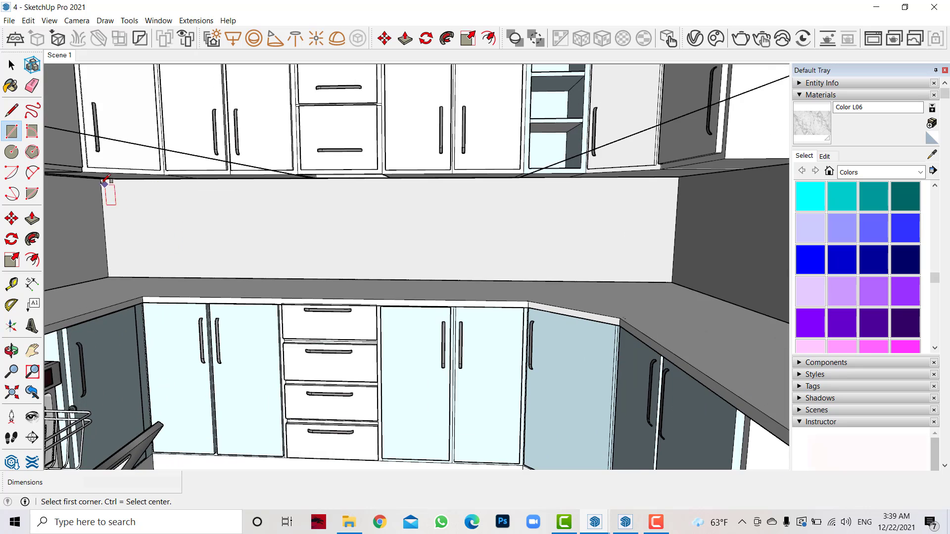
left_click(100, 178)
left_click(671, 283)
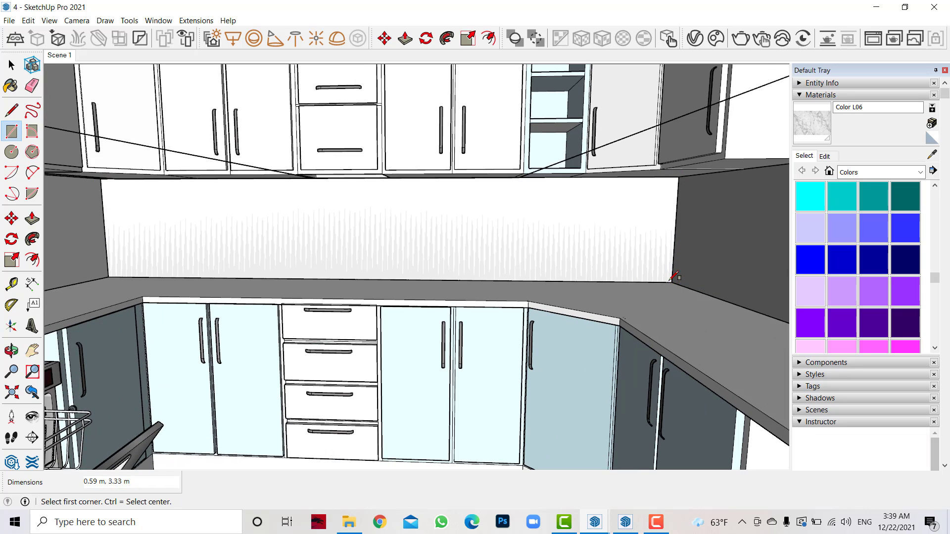
left_click(32, 221)
left_click_drag(159, 244, 153, 245)
type(".02")
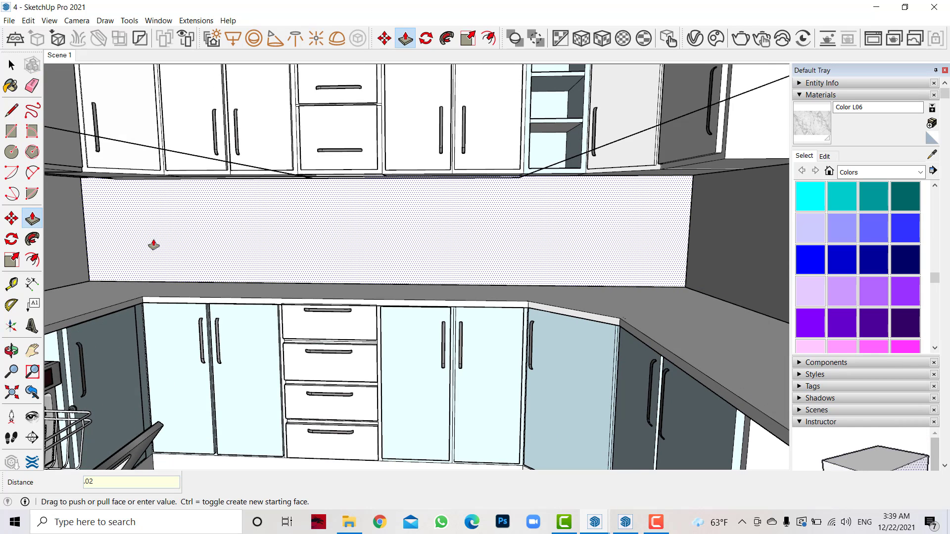
key("Return")
key("b")
left_click(191, 220)
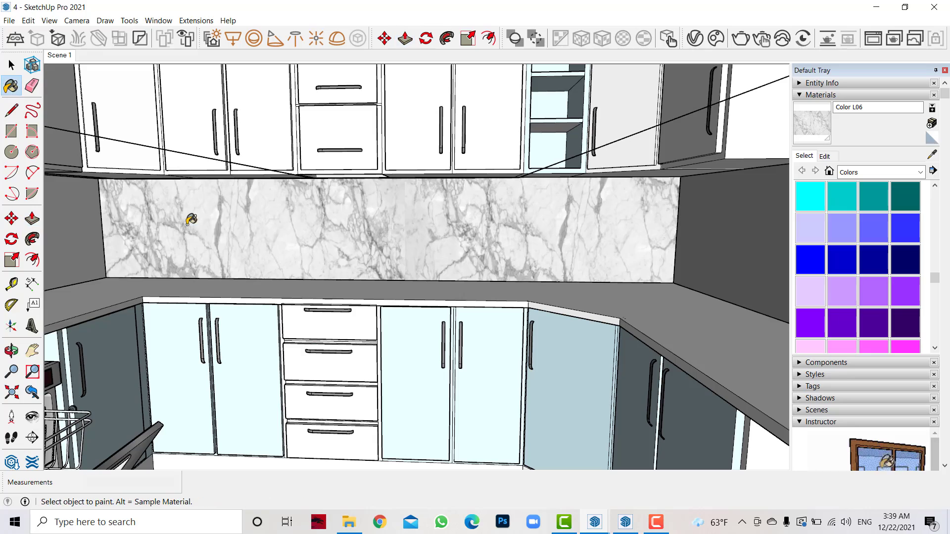
Step: Pan and orbit from the kitchen corner to a frontal view of the sink wall
left_click(32, 352)
left_click_drag(183, 327, 377, 292)
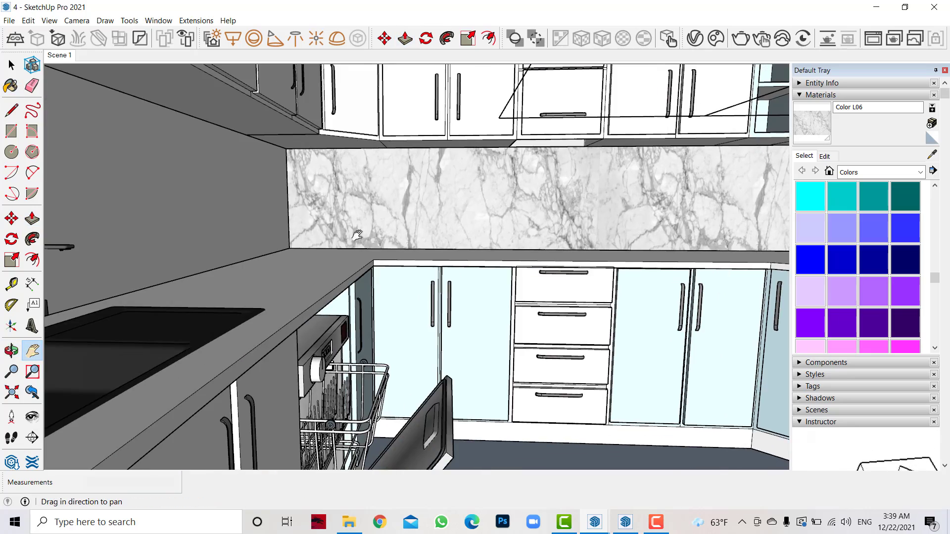
left_click_drag(356, 235, 237, 297)
left_click(11, 351)
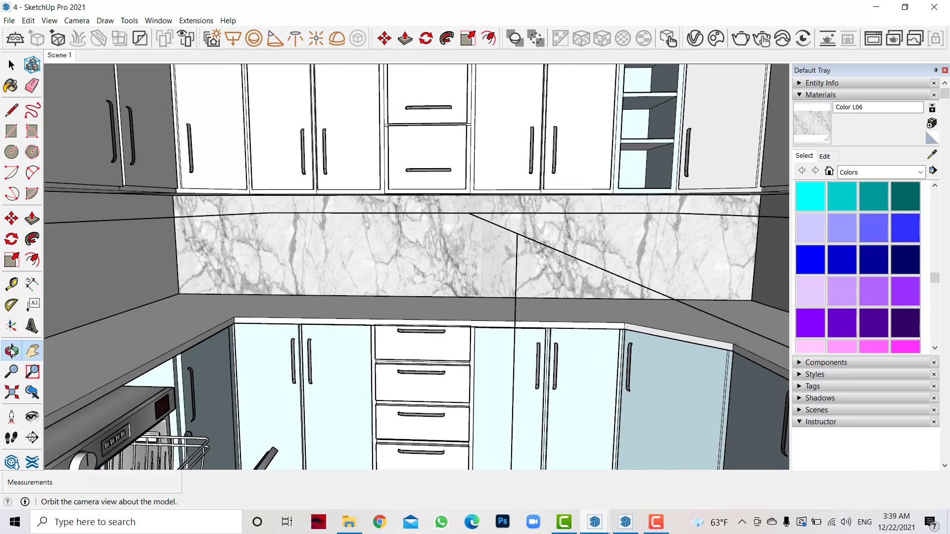
left_click_drag(111, 318, 25, 348)
left_click_drag(445, 350, 604, 379)
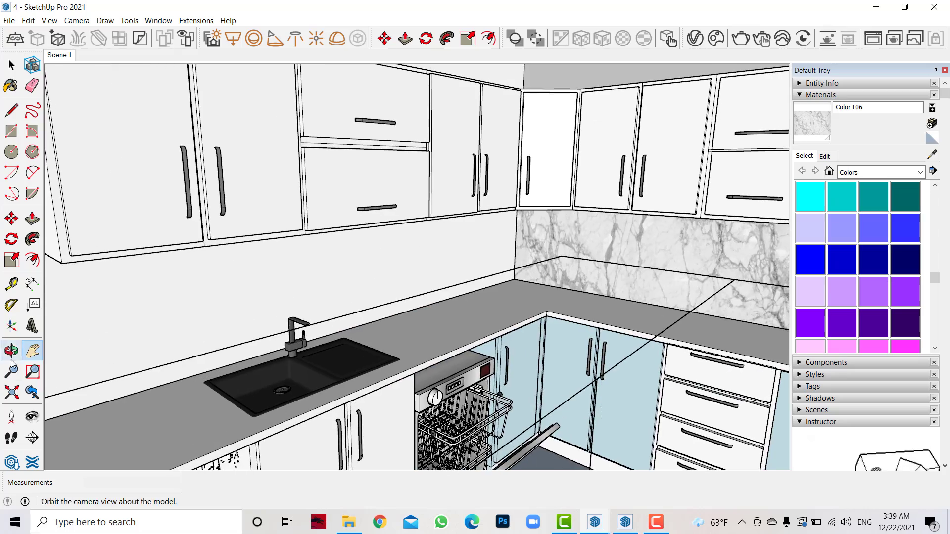
mouse_move(433, 345)
left_mouse_down()
mouse_move(278, 317)
mouse_move(322, 297)
left_mouse_up()
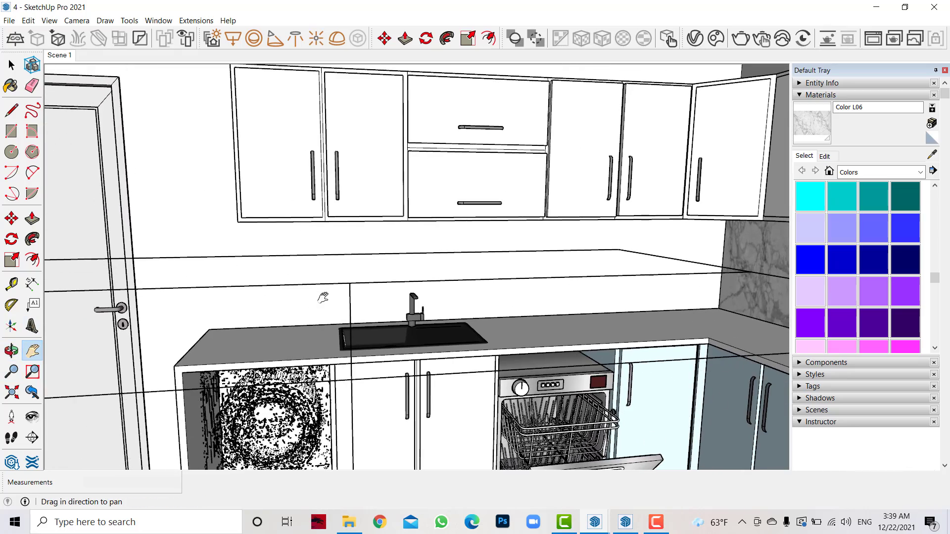
Step: Draw a backsplash on the wall behind the sink, thicken it 0.02 m, and paint it marble
left_click(211, 324)
scroll(693, 282, "up", 3)
scroll(718, 198, "up", 2)
left_click(714, 166)
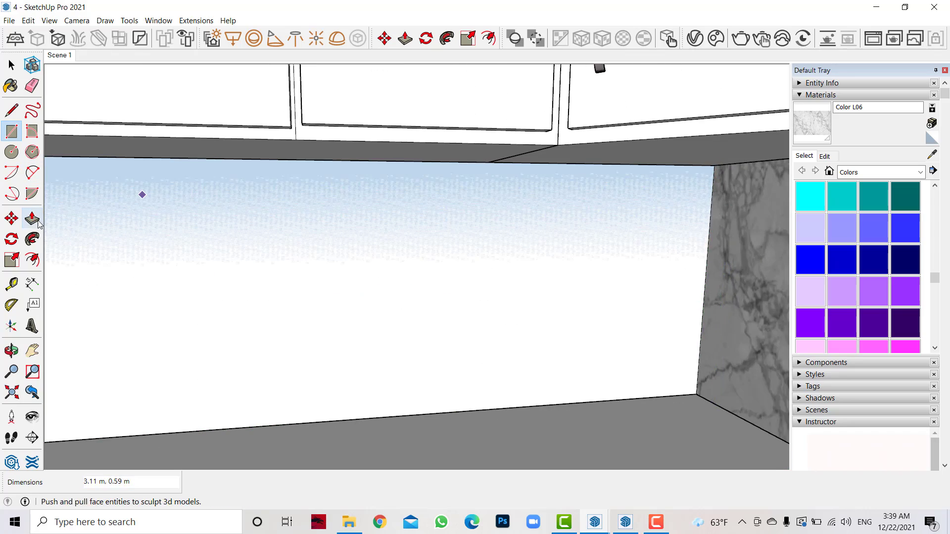
left_click(32, 218)
left_click(346, 396)
type(".02")
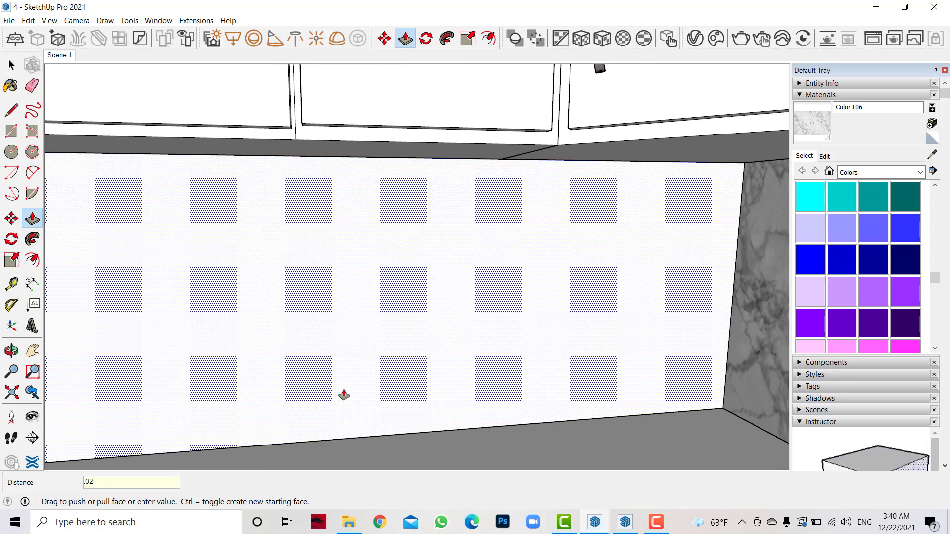
key("Return")
scroll(191, 241, "up", 3)
key("b")
left_click(191, 241)
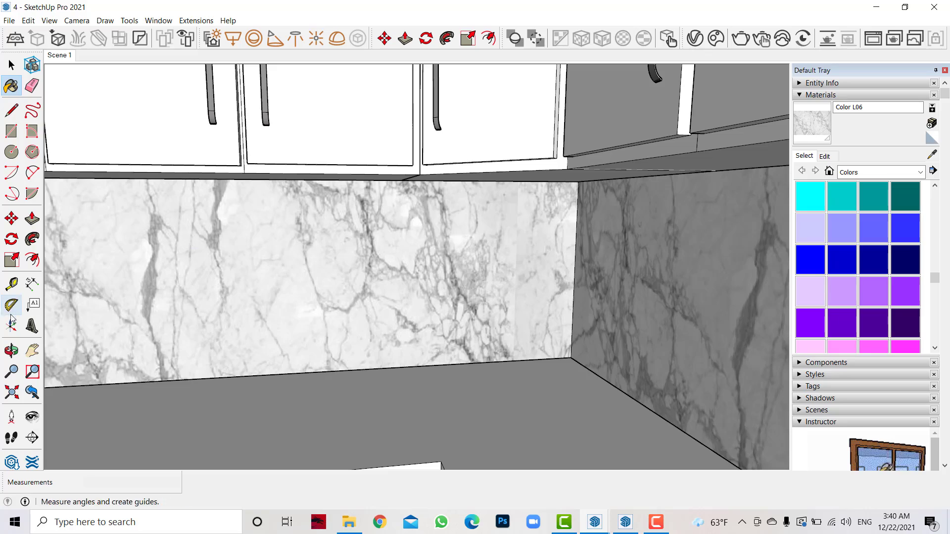
Step: Orbit and pan around to the wall beside the fridge
left_click(11, 351)
mouse_move(318, 297)
left_mouse_down()
mouse_move(187, 297)
mouse_move(113, 329)
mouse_move(62, 309)
left_mouse_up()
mouse_move(112, 350)
left_mouse_down()
mouse_move(212, 328)
mouse_move(59, 327)
left_mouse_up()
left_click(32, 350)
mouse_move(223, 277)
left_mouse_down()
mouse_move(352, 293)
mouse_move(318, 278)
left_mouse_up()
scroll(344, 230, "up", 5)
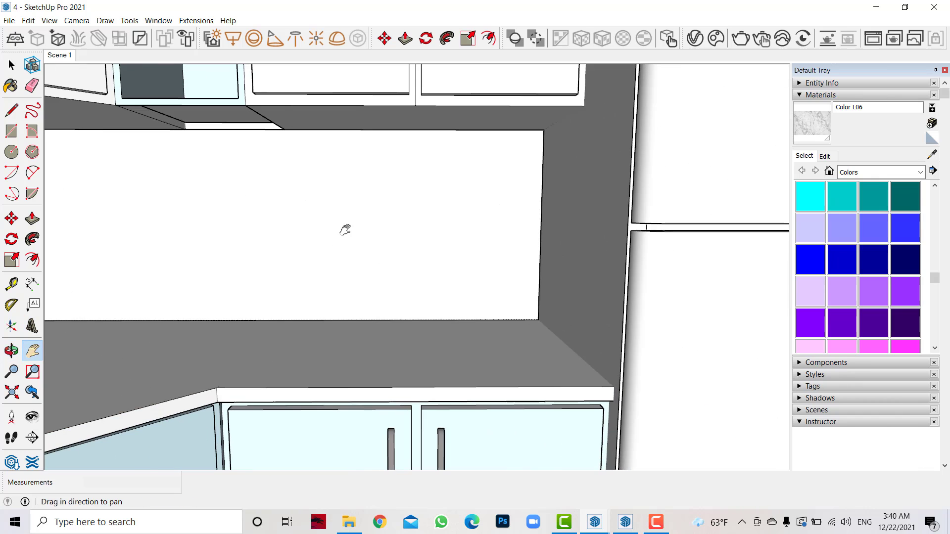
scroll(485, 237, "up", 1)
scroll(486, 237, "down", 2)
Step: Draw a wall panel beside the fridge, give it thickness, and paint it marble
left_click(75, 151)
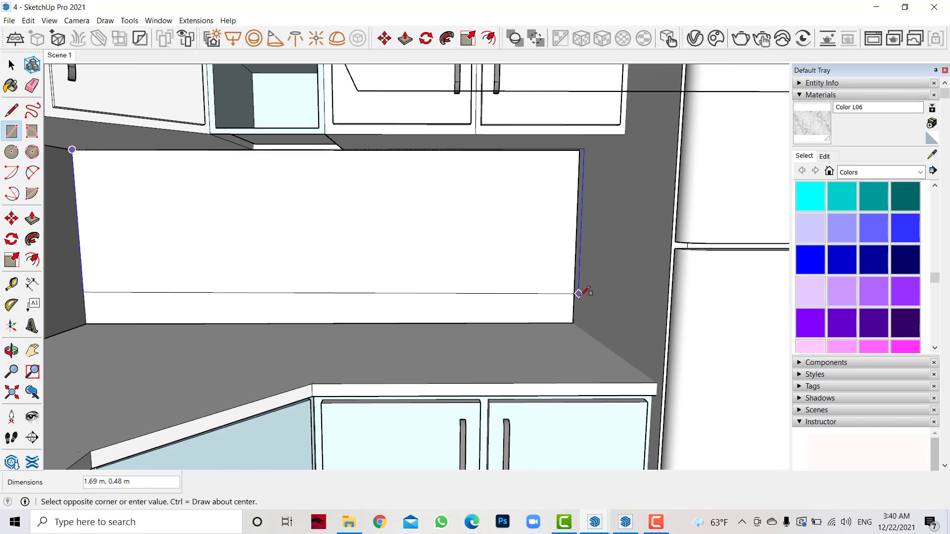
left_click(575, 325)
left_click(33, 218)
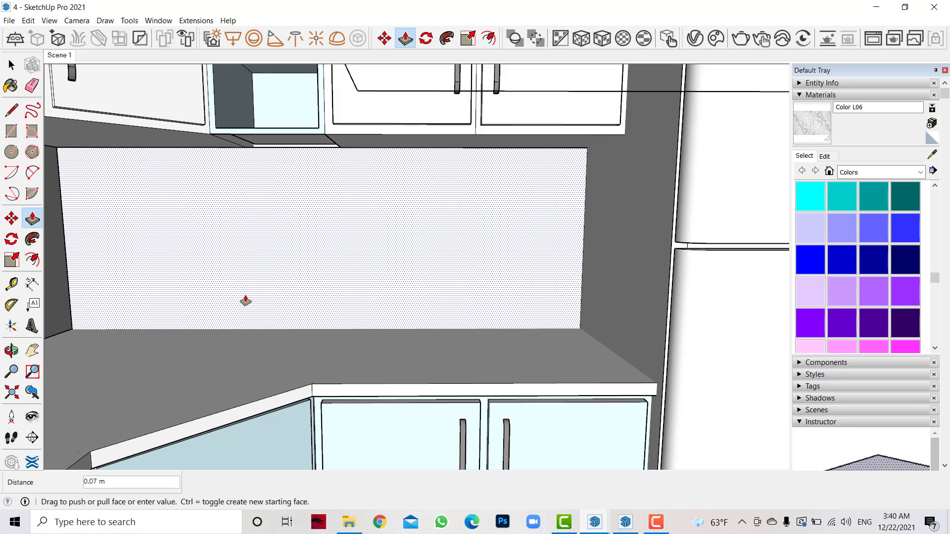
left_click(246, 301)
key("b")
left_click(194, 191)
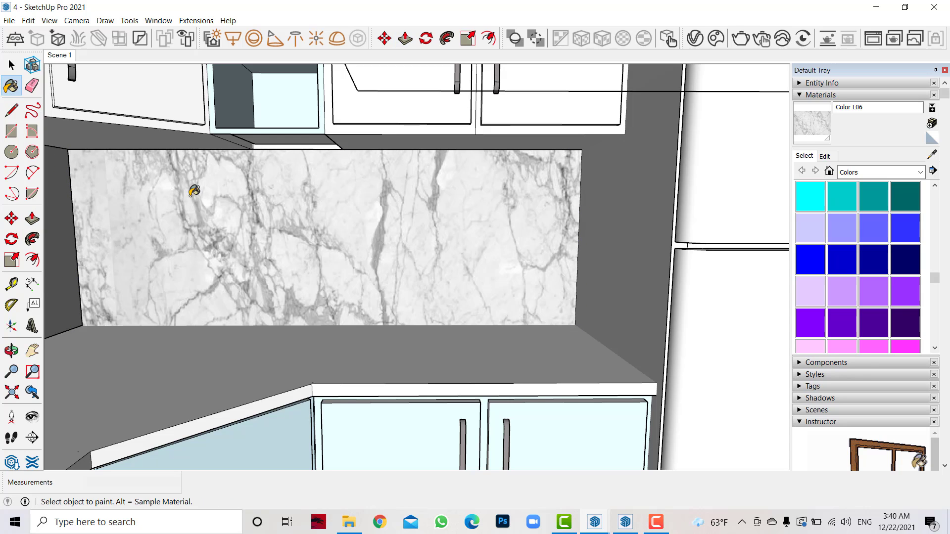
Step: On the window wall, draw a 0.02 m-thick strip between the counter and window
left_click_drag(297, 247, 387, 220)
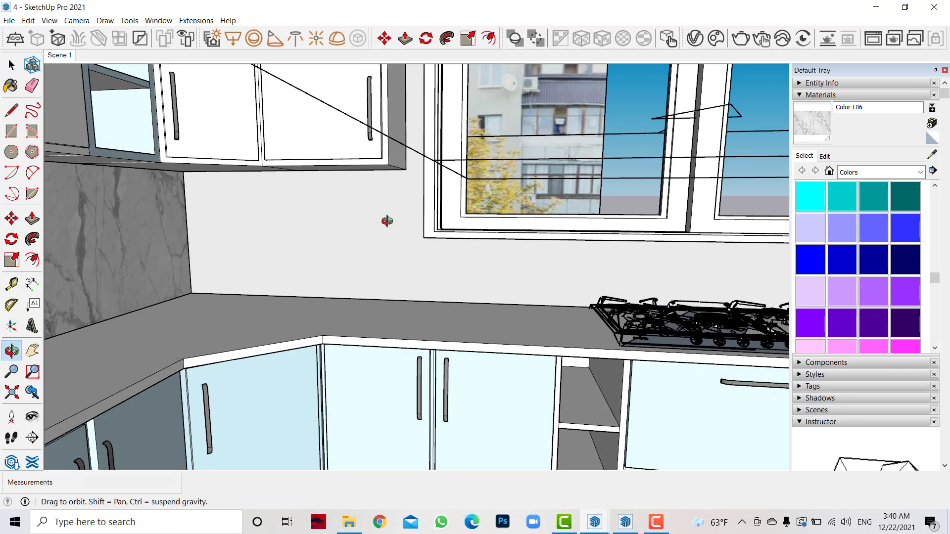
left_click(32, 351)
left_click_drag(502, 271, 571, 263)
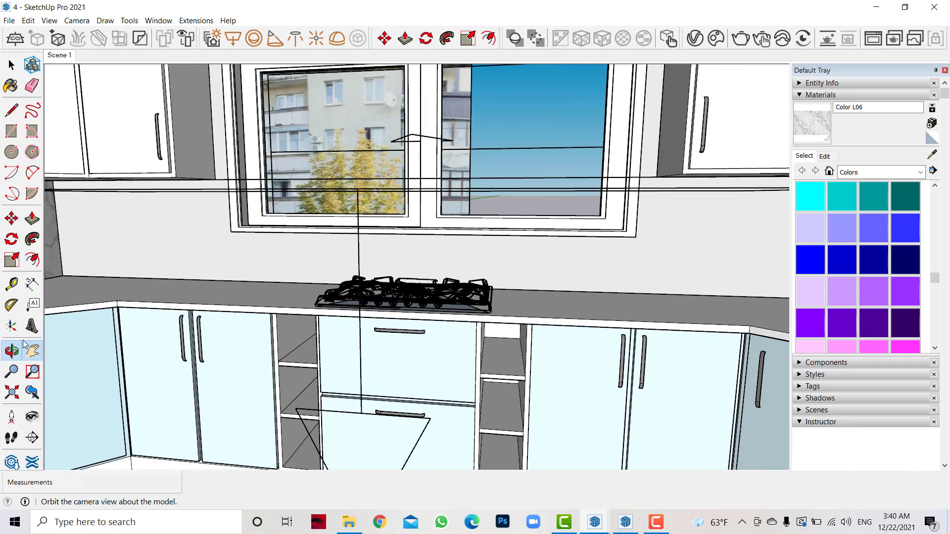
left_click(23, 345)
left_click_drag(500, 212, 573, 229)
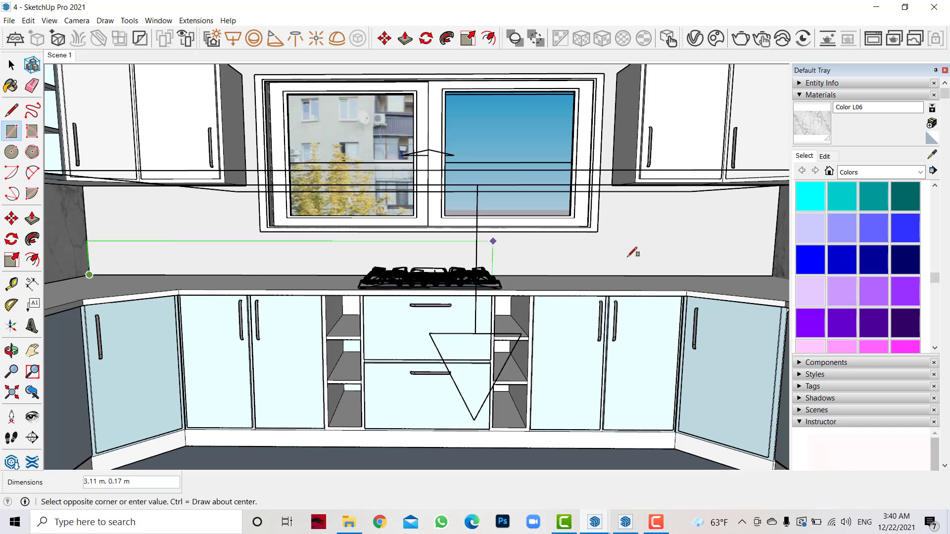
left_click(776, 232)
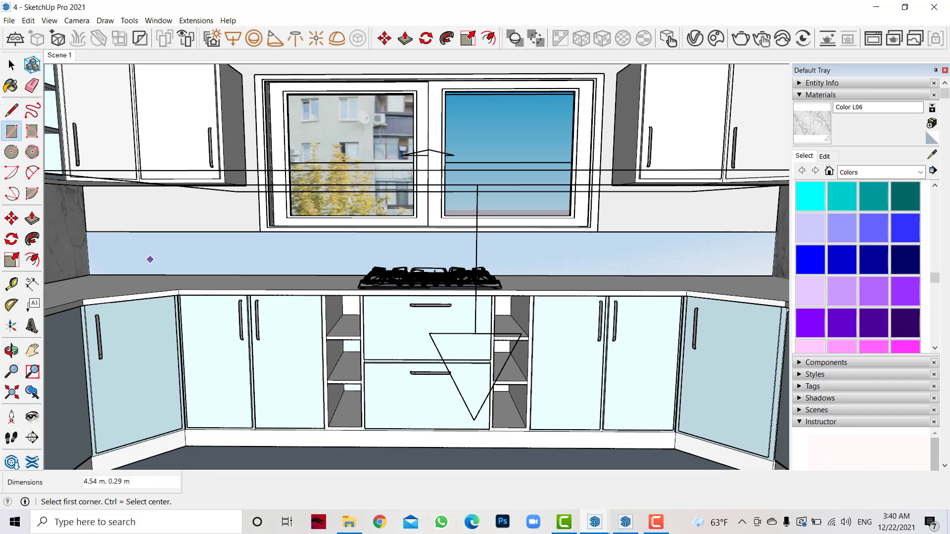
left_click(35, 221)
left_click(179, 253)
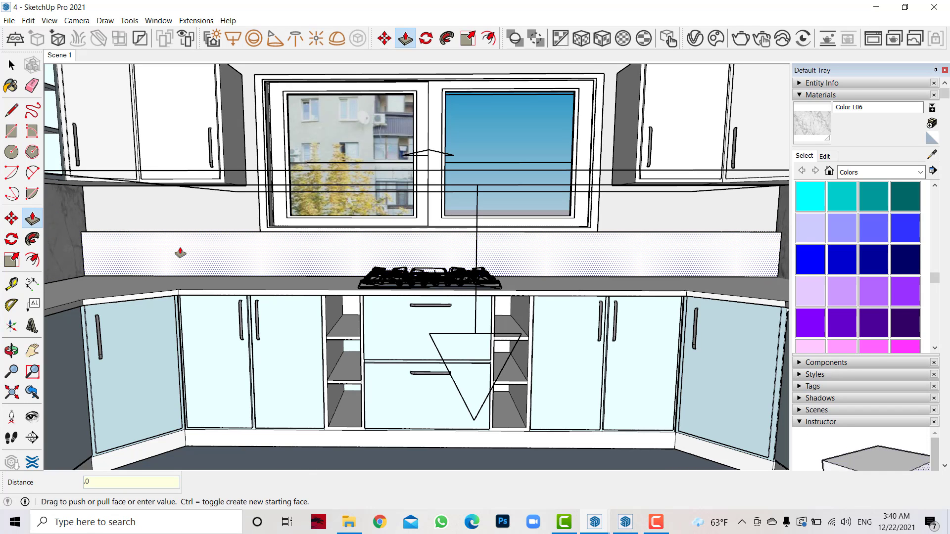
type("2")
key("Return")
Step: Dismiss a stray context menu and begin pushing out the wall strip below the window
left_click(14, 131)
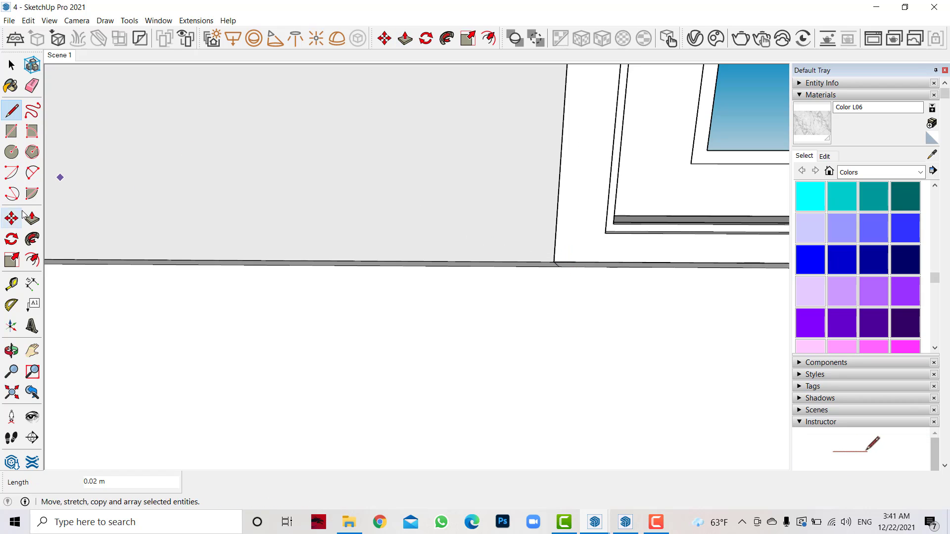
scroll(467, 205, "down", 2)
right_click(17, 366)
left_click(250, 229)
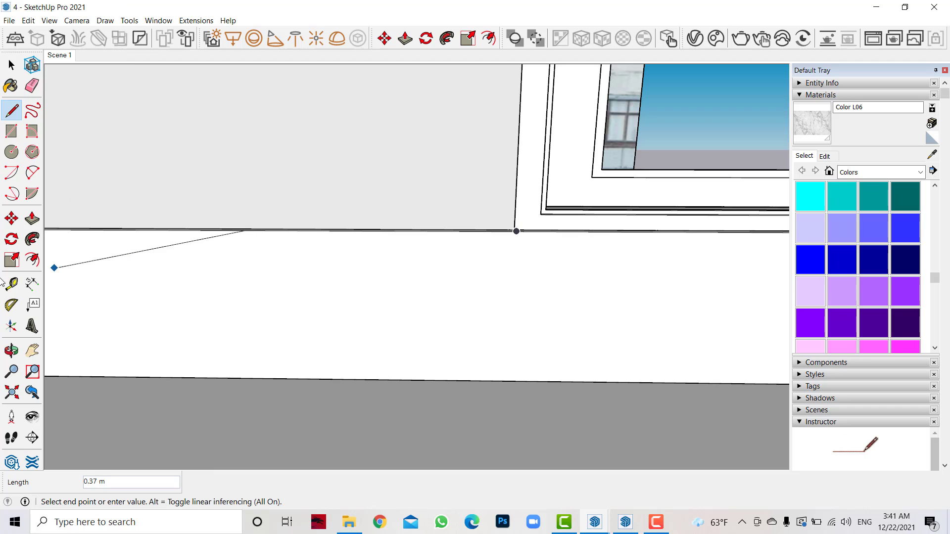
key("Escape")
left_click(32, 218)
scroll(329, 234, "up", 2)
left_click(267, 239)
scroll(273, 218, "down", 2)
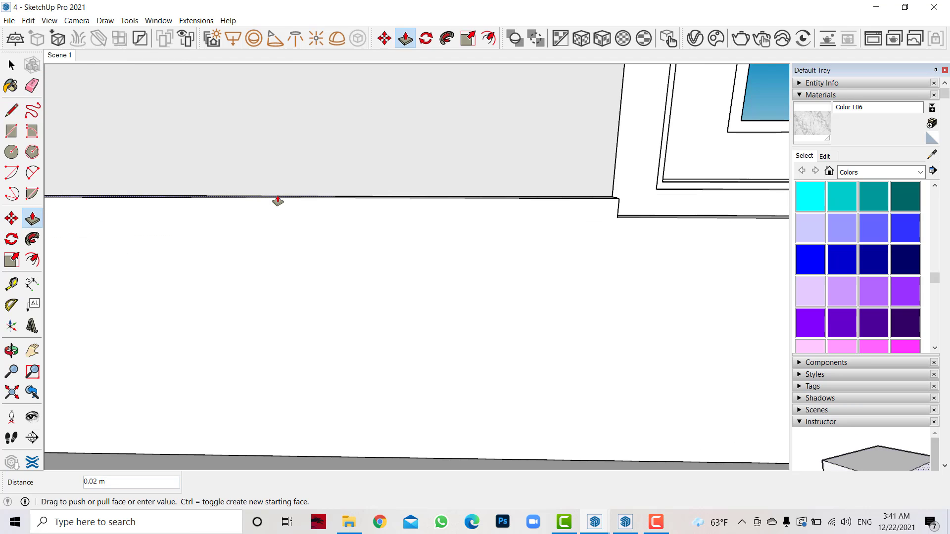
scroll(276, 168, "down", 2)
scroll(317, 119, "down", 3)
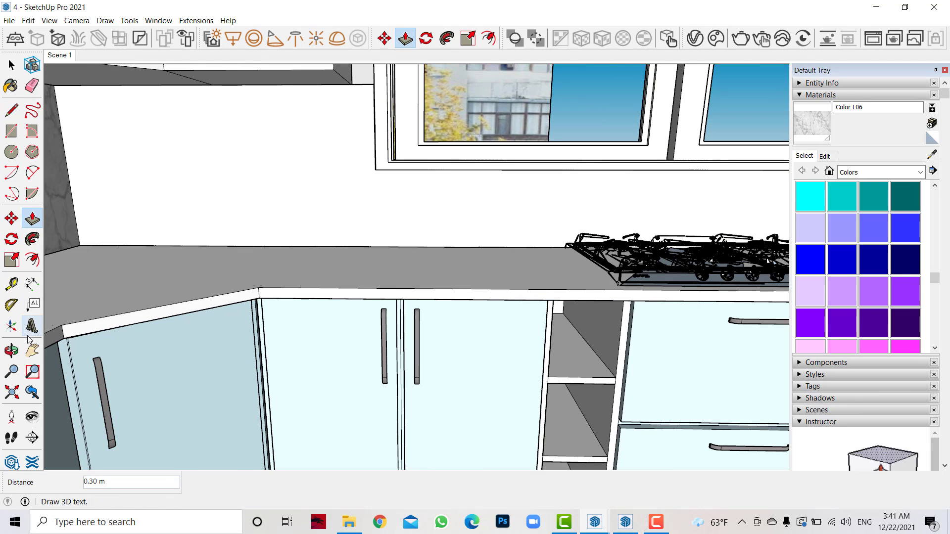
key("h")
Step: Pull the wall strip below the window out 0.3 m
left_click_drag(664, 219, 645, 276)
scroll(553, 293, "up", 3)
scroll(495, 297, "up", 3)
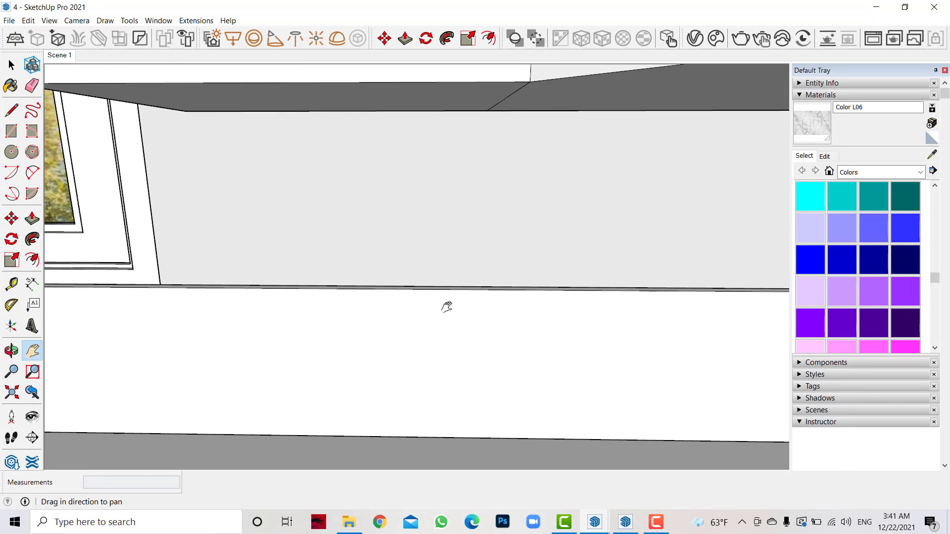
scroll(297, 310, "up", 2)
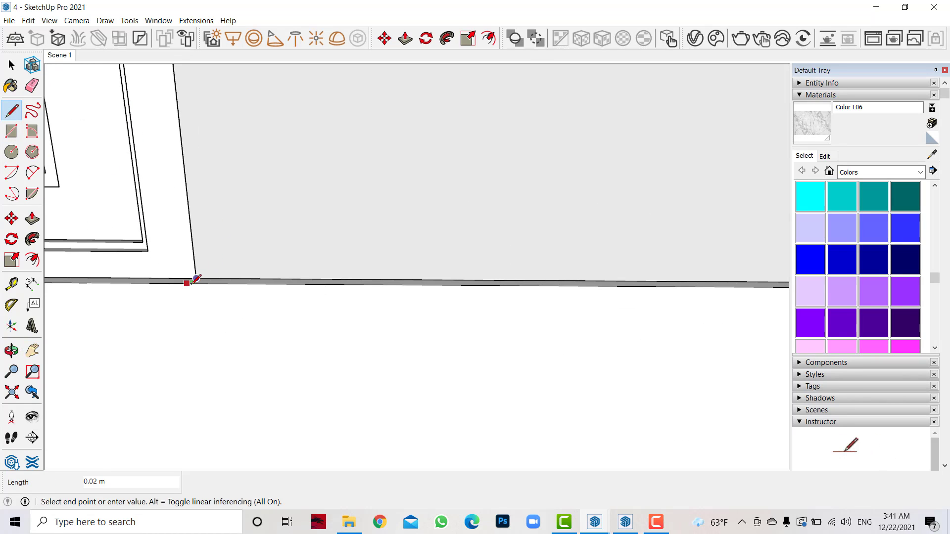
left_click(32, 219)
scroll(277, 269, "down", 2)
scroll(557, 282, "down", 2)
left_click(558, 282)
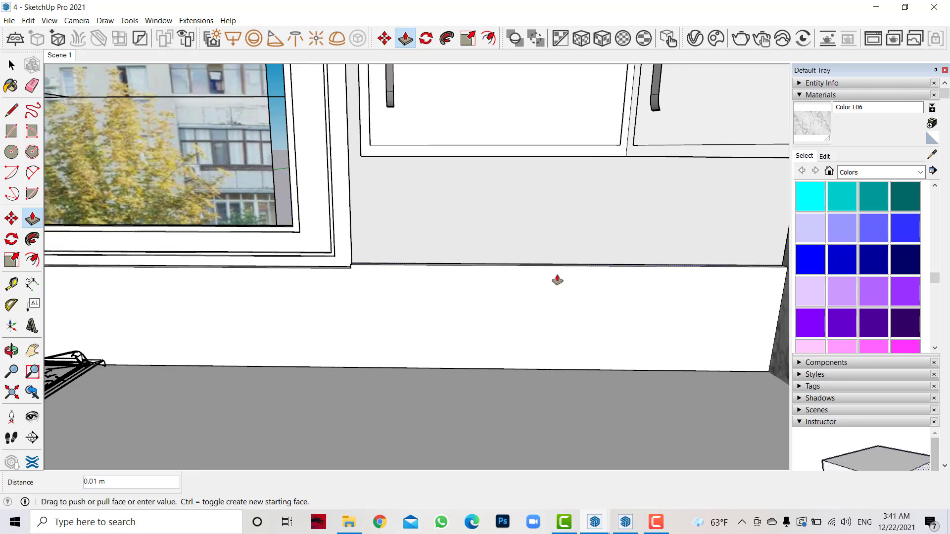
type("0.3")
key("Return")
scroll(615, 212, "down", 3)
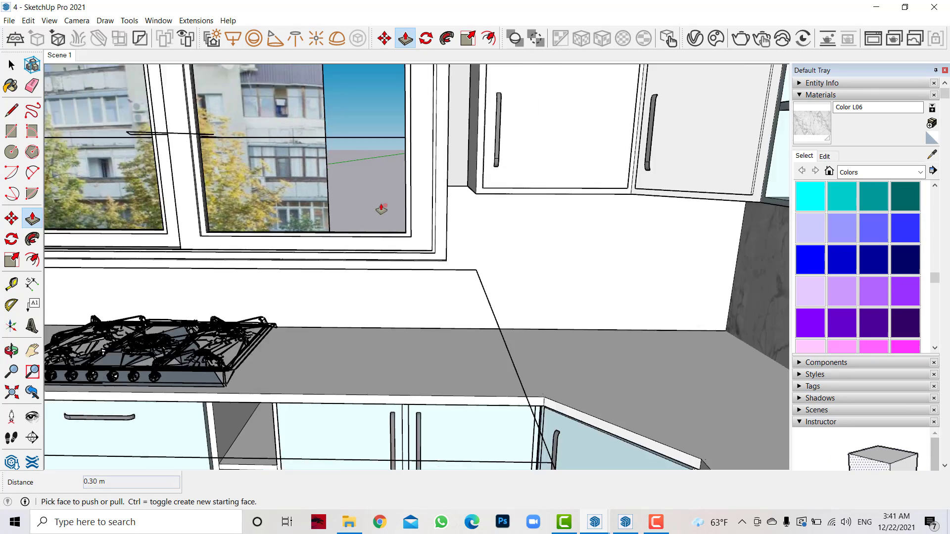
scroll(382, 208, "down", 3)
Step: Paint the strip below the window marble and pan out to the whole kitchen
left_click(10, 86)
left_click(466, 248)
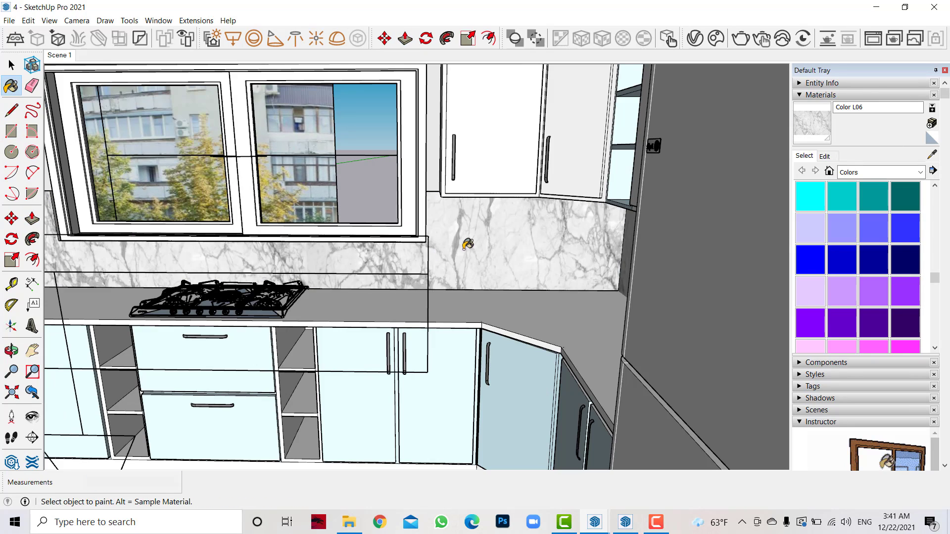
key("h")
mouse_move(67, 317)
left_mouse_down()
mouse_move(51, 59)
mouse_move(191, 178)
left_mouse_up()
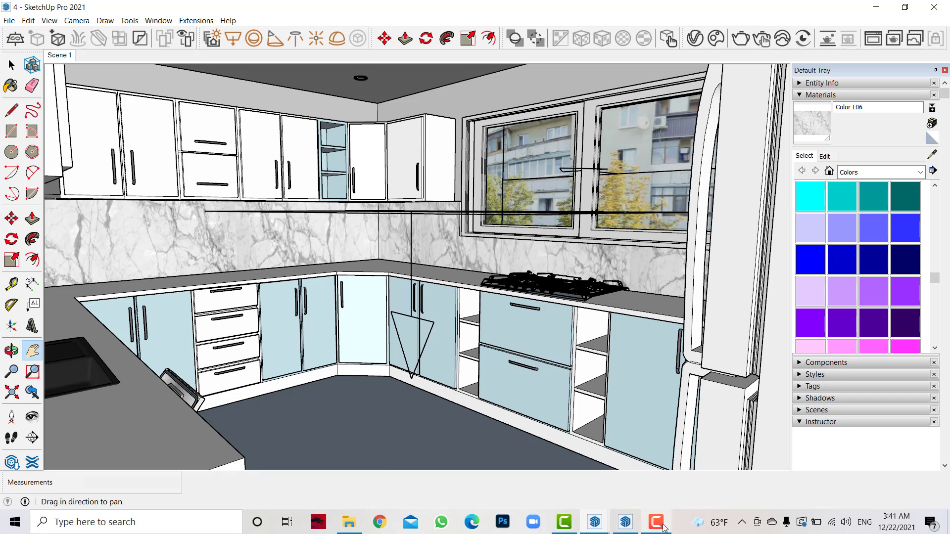
Step: Orbit up to the ceiling slab and pick it up with the Move tool
left_click(11, 351)
mouse_move(198, 346)
left_mouse_down()
mouse_move(357, 348)
mouse_move(311, 229)
left_mouse_up()
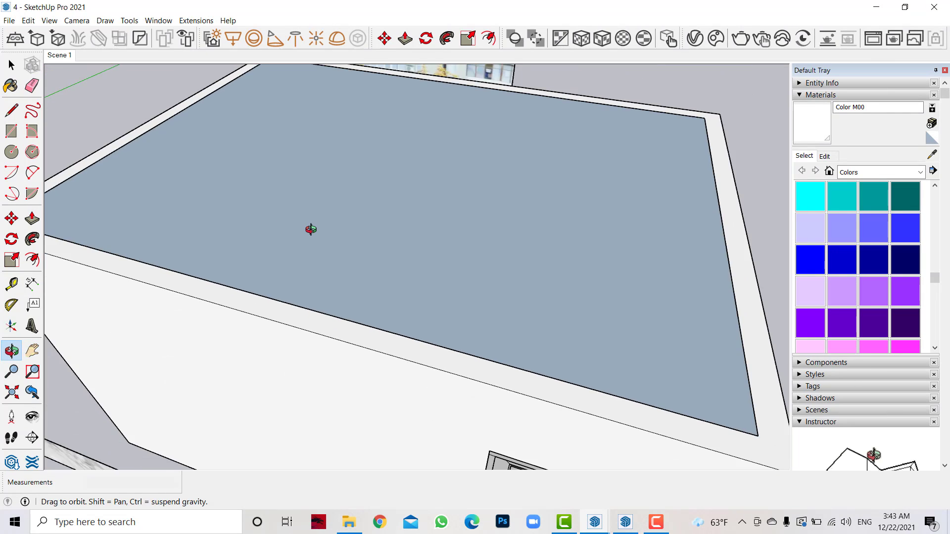
scroll(310, 229, "down", 5)
key("space")
scroll(385, 156, "up", 5)
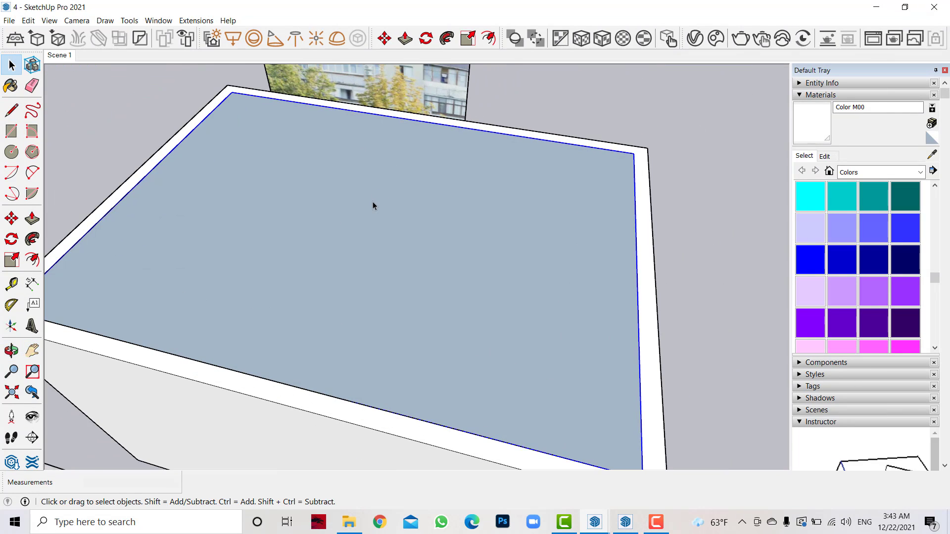
left_click(11, 218)
left_click(407, 182)
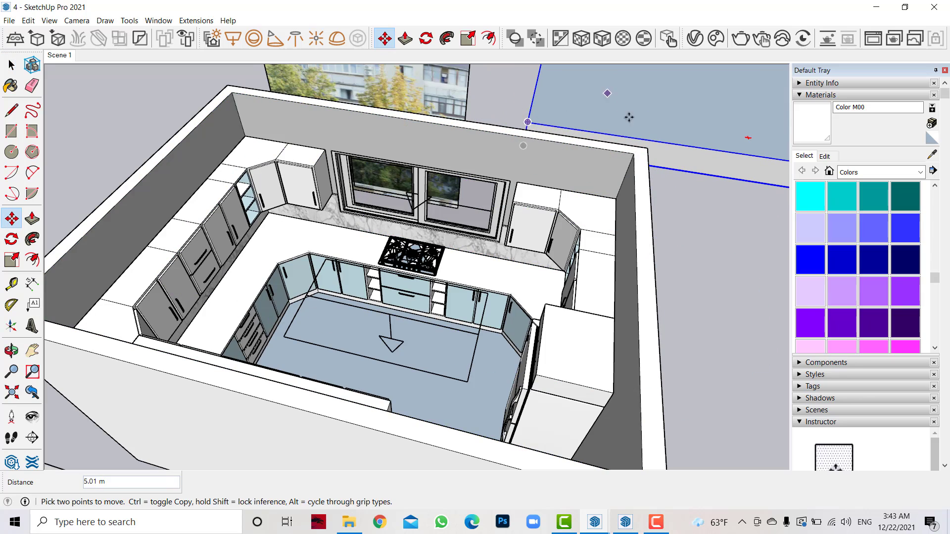
Step: Pan and zoom to show the loose accessories lying outside the kitchen
left_click(32, 351)
left_click_drag(99, 178, 391, 365)
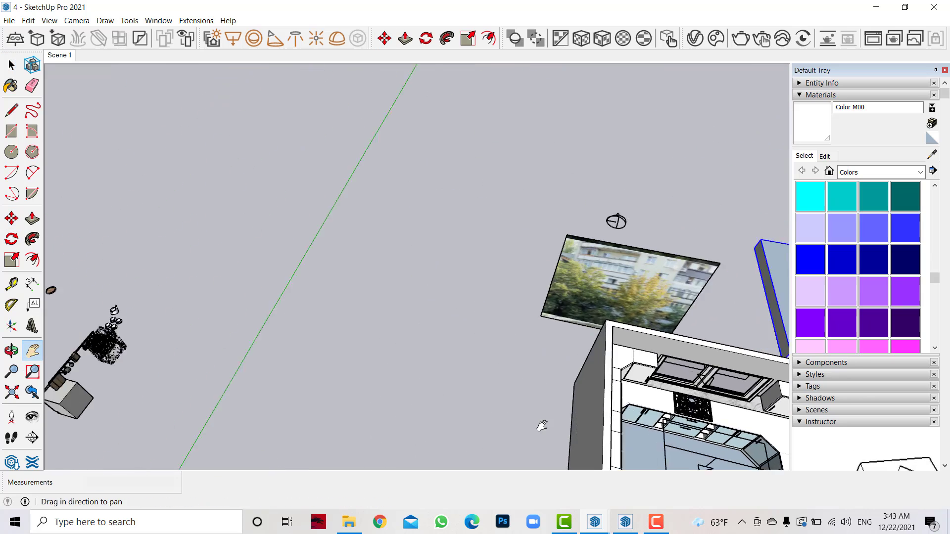
left_click_drag(114, 366, 391, 367)
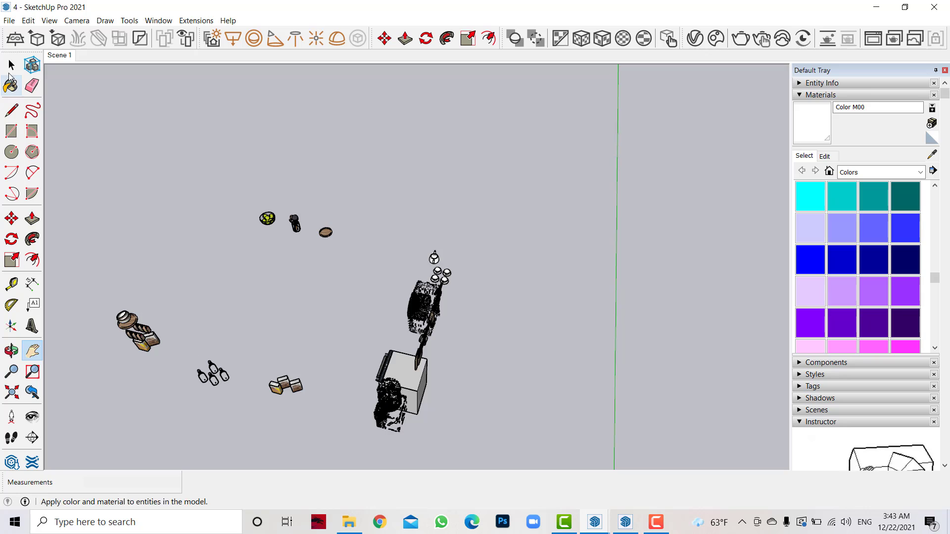
scroll(348, 379, "up", 2)
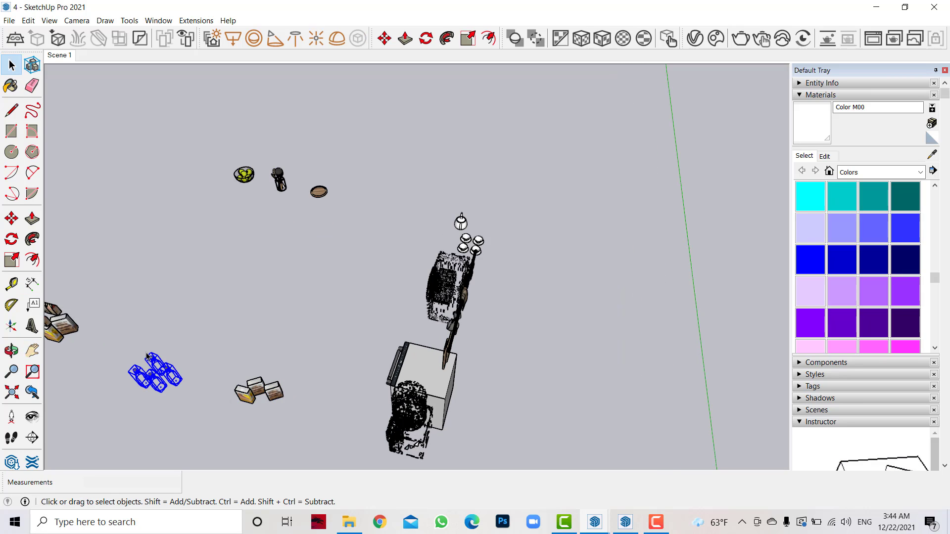
Step: Move the fruit bowl, utensil holder and cutting board onto the kitchen counter
left_click_drag(208, 227, 208, 228)
left_click(11, 219)
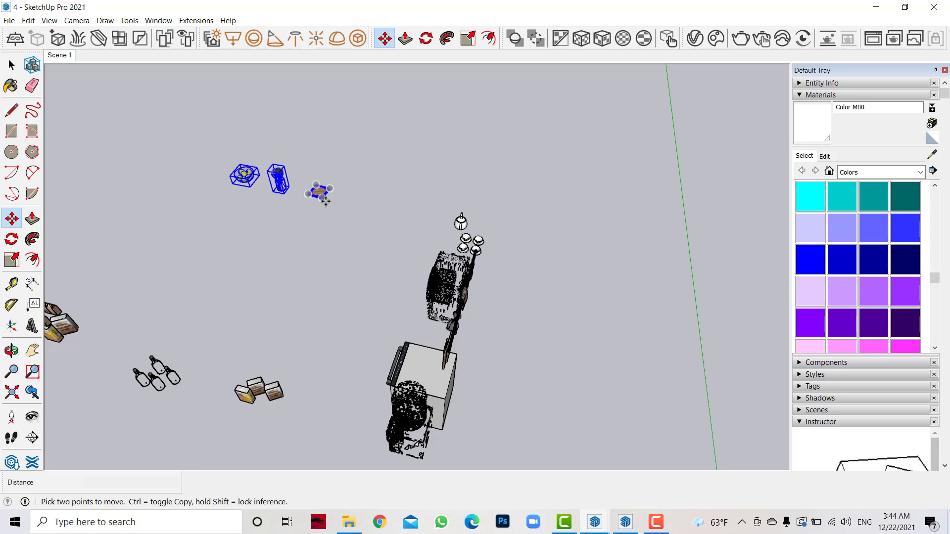
left_click(292, 210)
scroll(164, 279, "down", 2)
scroll(597, 344, "up", 2)
scroll(596, 344, "up", 2)
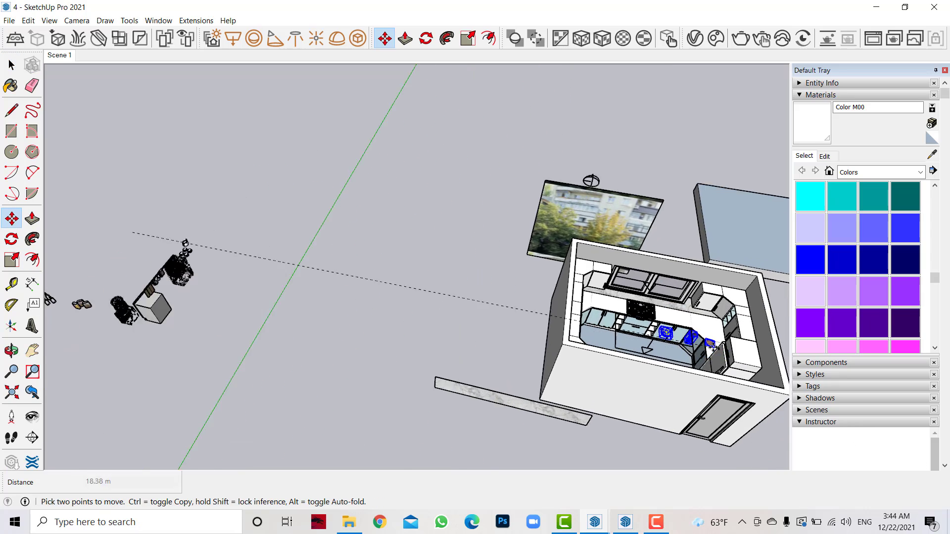
scroll(601, 349, "up", 3)
scroll(608, 355, "up", 3)
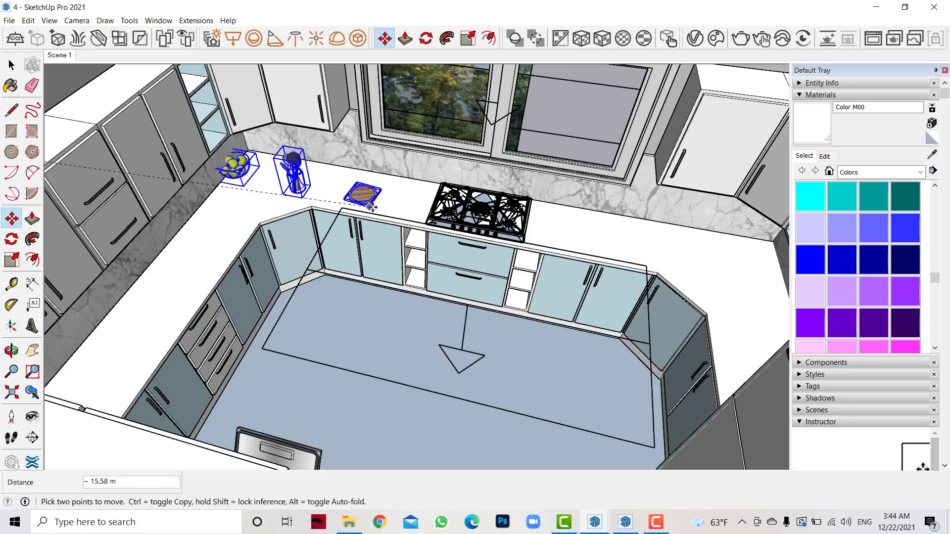
left_click(406, 208)
scroll(256, 226, "up", 3)
middle_click_drag(256, 226, 490, 242)
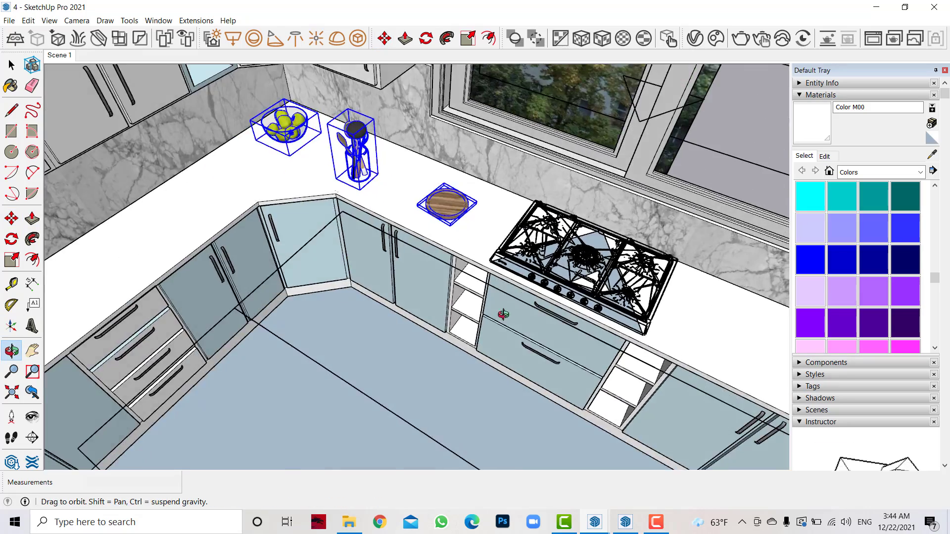
Step: Rotate the three accessories 90 degrees on the counter
key("q")
scroll(490, 242, "up", 3)
left_click(407, 241)
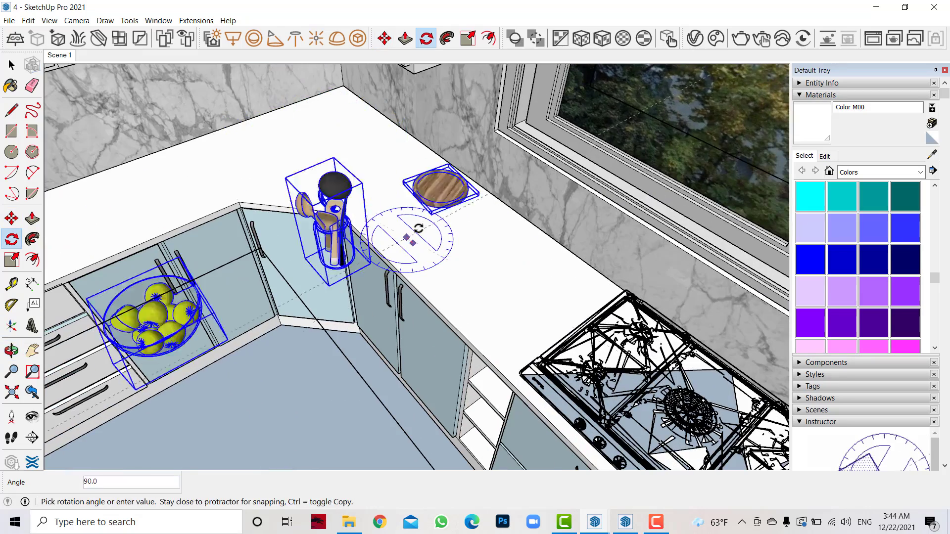
left_click(420, 230)
scroll(696, 281, "down", 4)
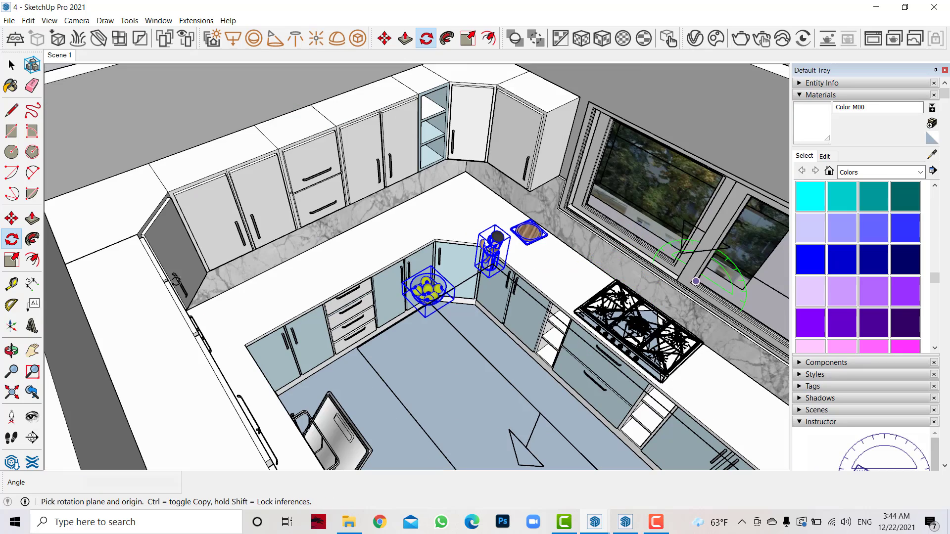
Step: Slide the accessories left and line them up along the back counter
left_click(12, 218)
scroll(297, 292, "up", 1)
left_click(412, 301)
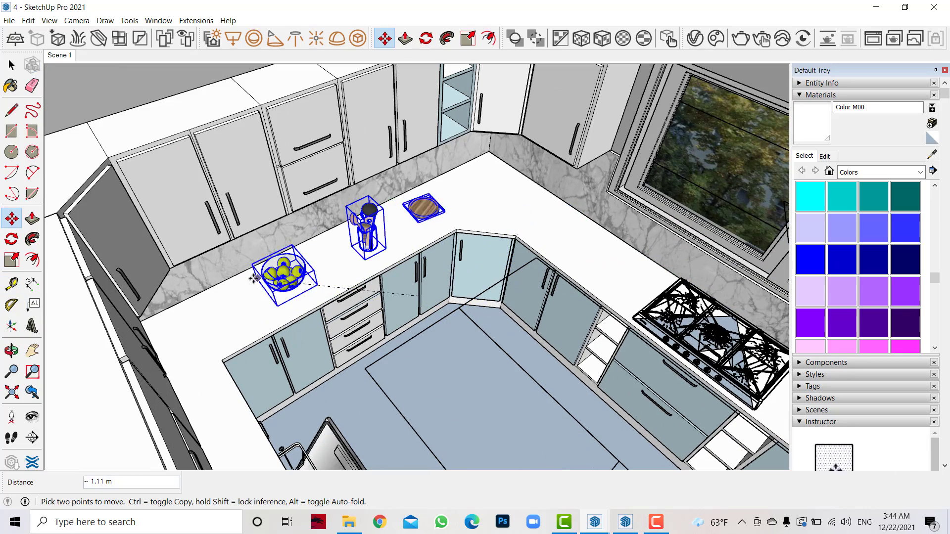
left_click(227, 287)
scroll(313, 276, "up", 4)
mouse_move(314, 275)
middle_mouse_down()
mouse_move(346, 285)
mouse_move(314, 144)
mouse_move(269, 324)
mouse_move(373, 342)
mouse_move(243, 231)
middle_mouse_up()
left_click(242, 231)
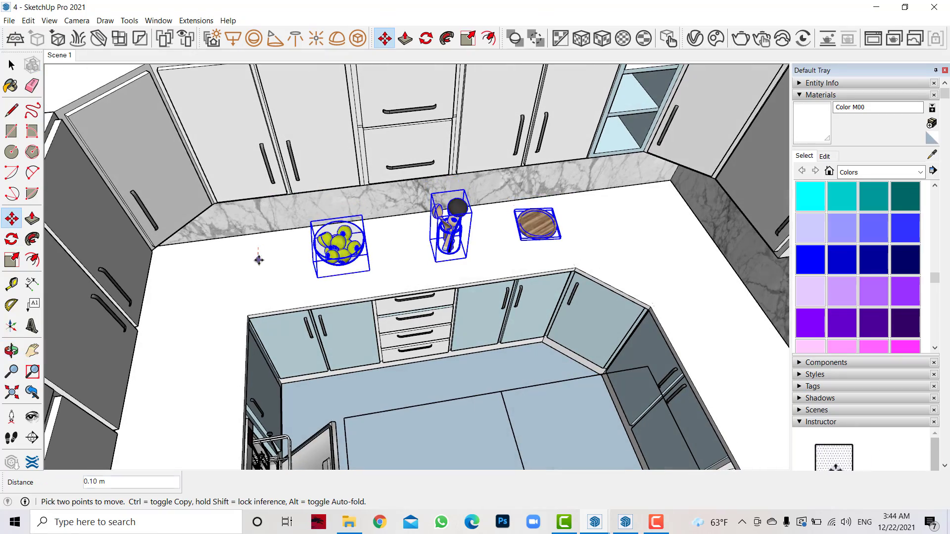
left_click(265, 272)
middle_click_drag(265, 272, 296, 299)
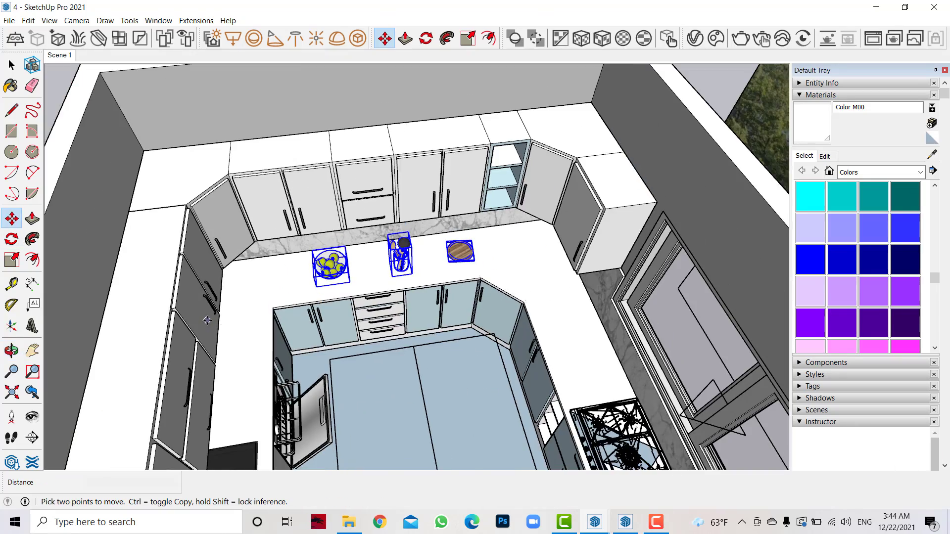
scroll(558, 345, "down", 3)
middle_click_drag(557, 345, 307, 216)
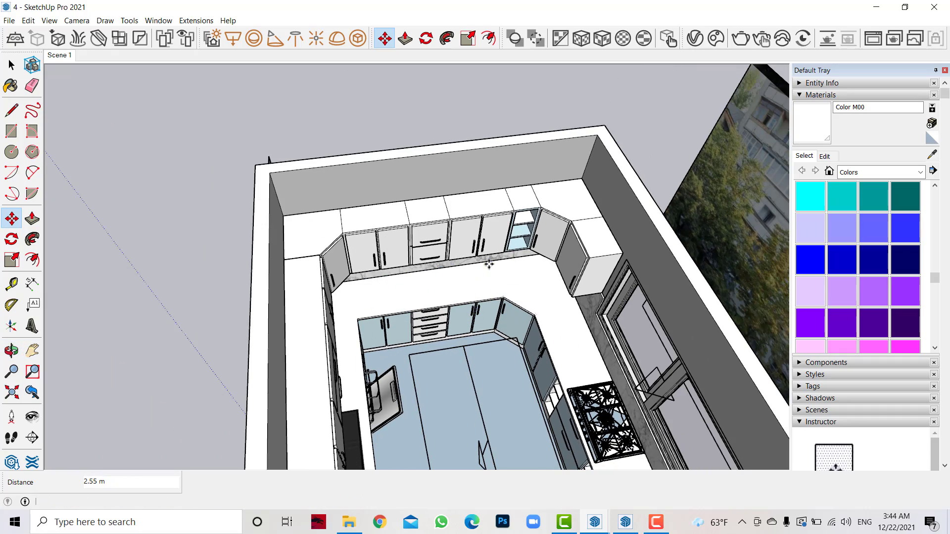
middle_click_drag(176, 313, 400, 269)
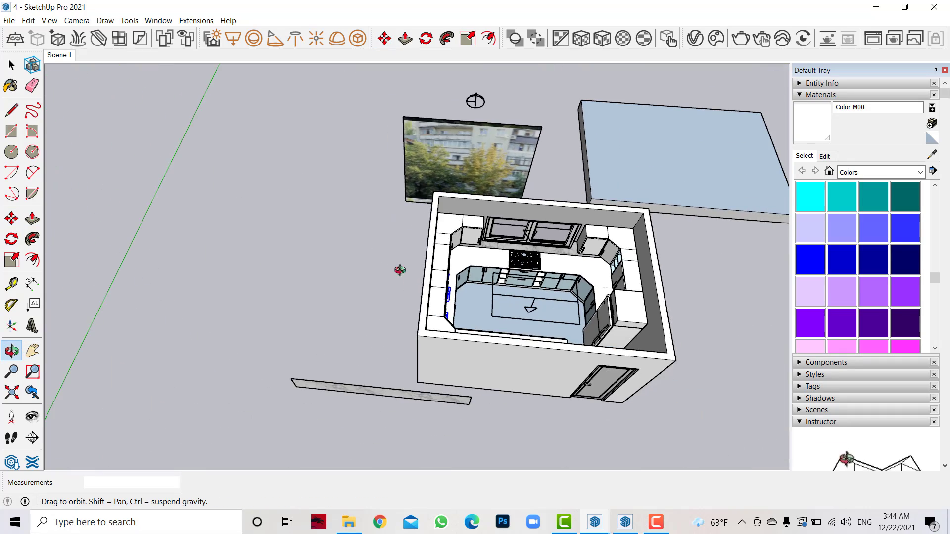
scroll(92, 320, "up", 5)
Step: Make the bottles one group and the boxes another group
left_click_drag(268, 321, 390, 300)
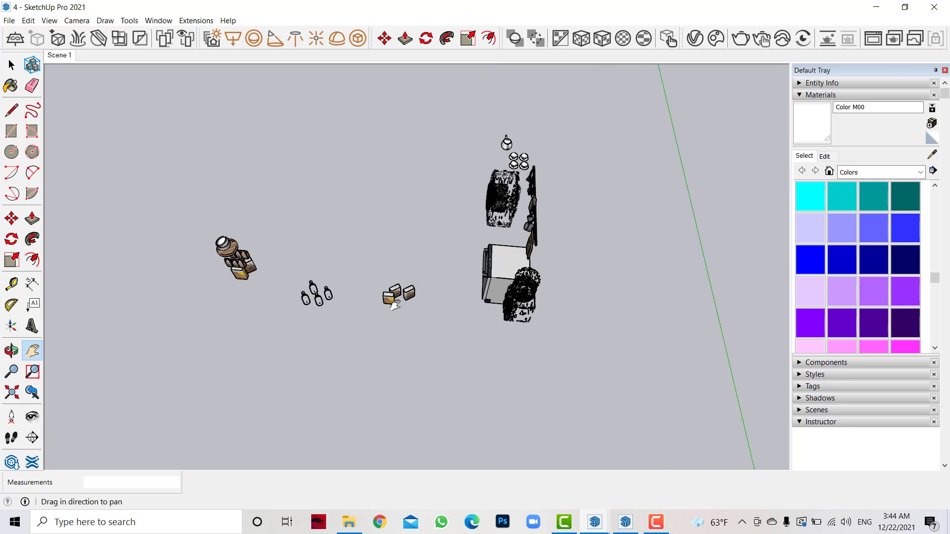
scroll(277, 228, "down", 2)
key("space")
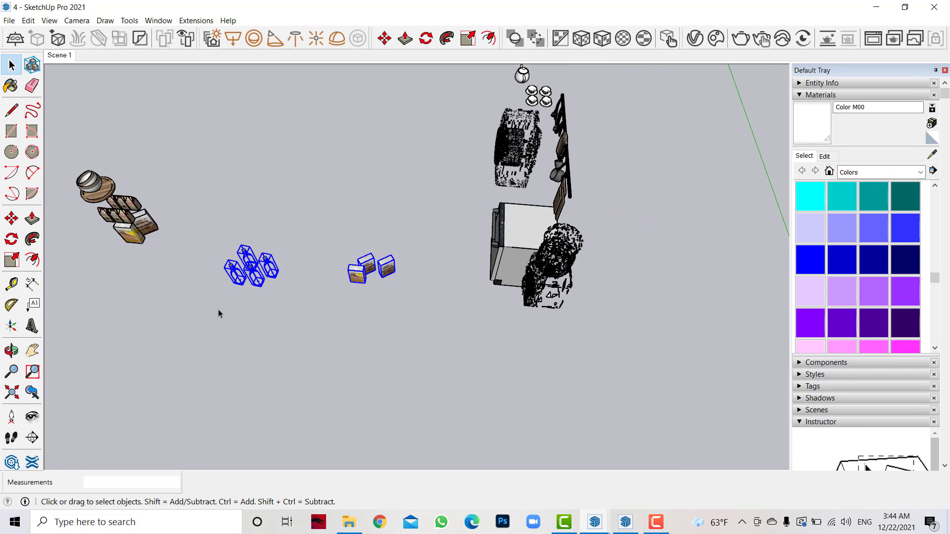
left_click_drag(207, 304, 209, 304)
right_click(267, 271)
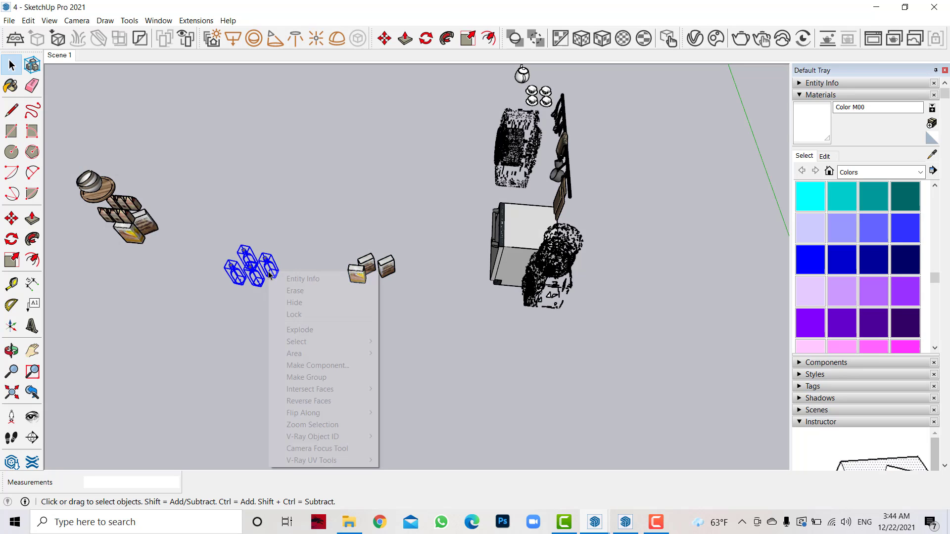
left_click(306, 377)
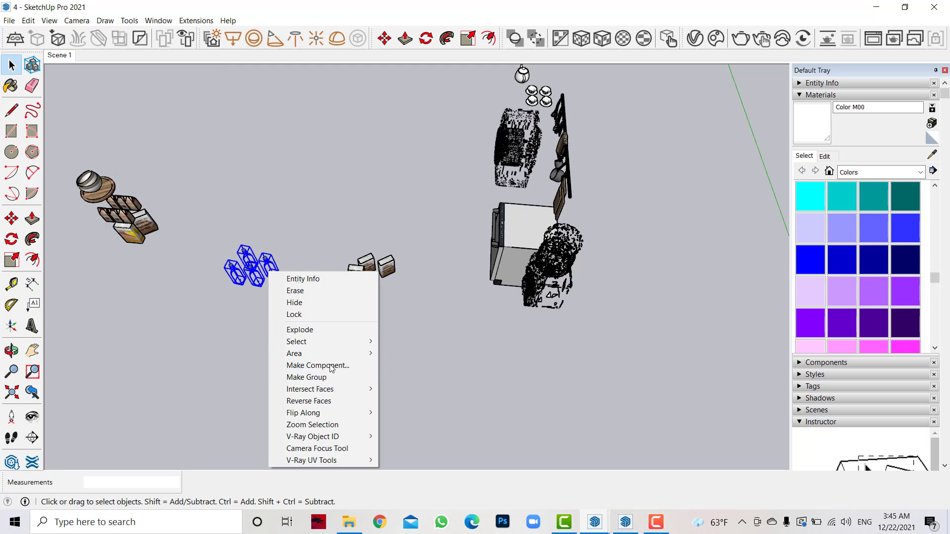
right_click(365, 264)
left_click(405, 370)
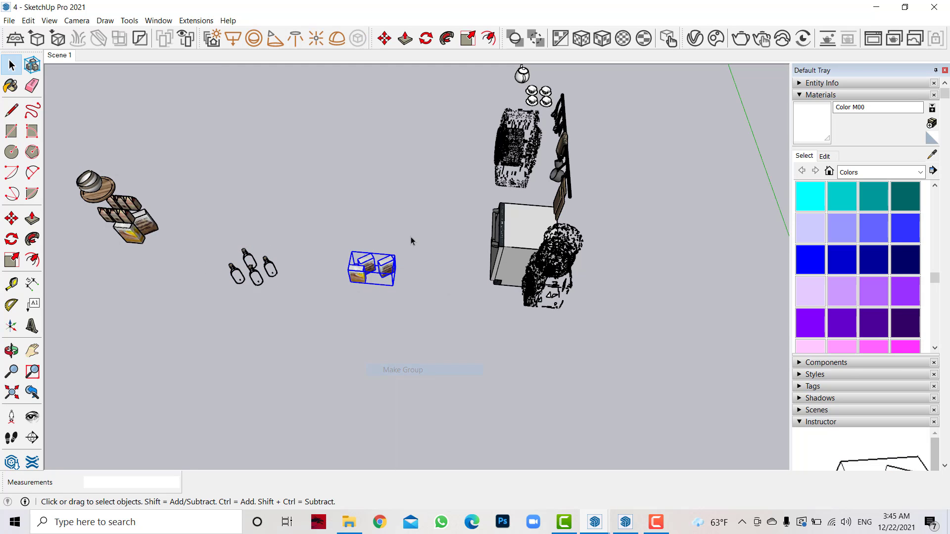
Step: Copy the bottle and box groups into the kitchen beside the stove
left_click(13, 218)
left_click(395, 285)
key("ctrl")
scroll(208, 337, "down", 2)
scroll(203, 330, "down", 2)
scroll(263, 334, "down", 2)
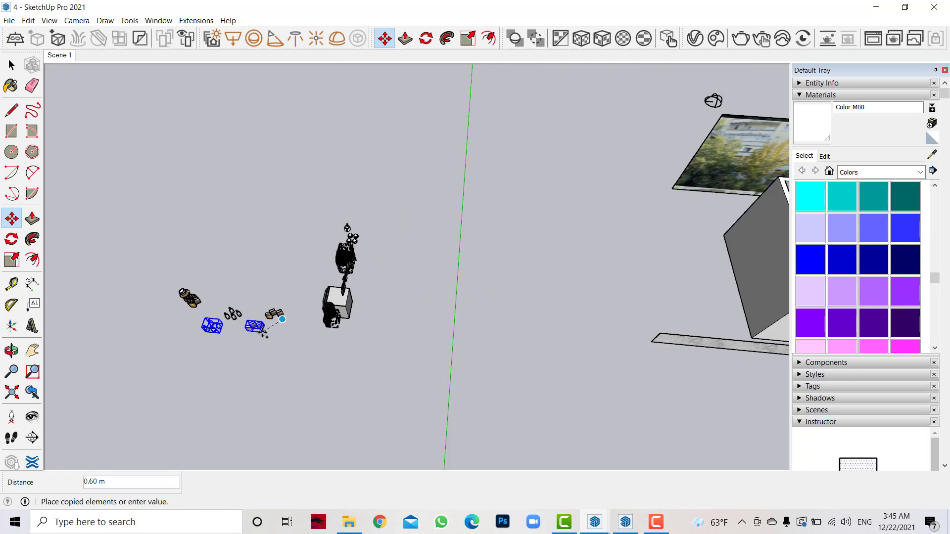
scroll(616, 285, "up", 1)
scroll(723, 276, "up", 2)
scroll(742, 276, "up", 2)
scroll(785, 277, "up", 3)
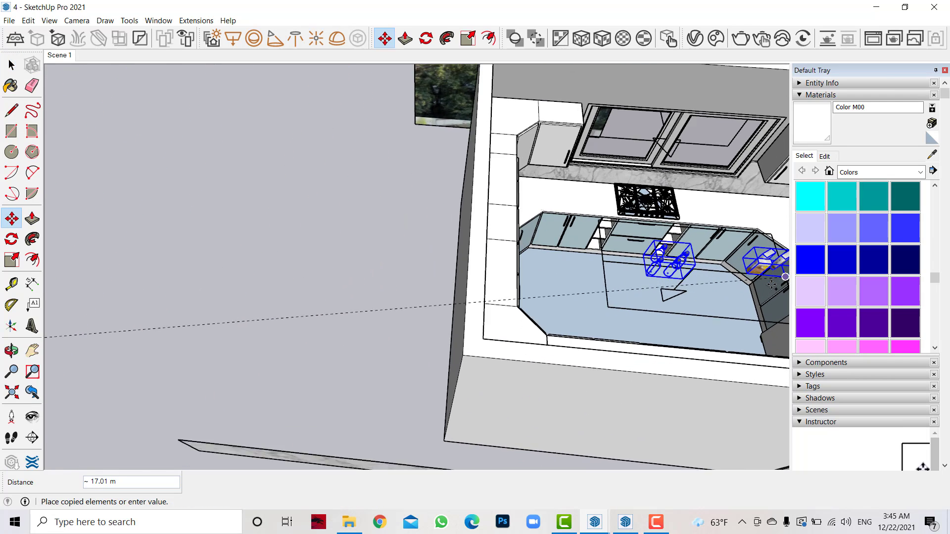
scroll(720, 294, "up", 3)
scroll(602, 159, "up", 1)
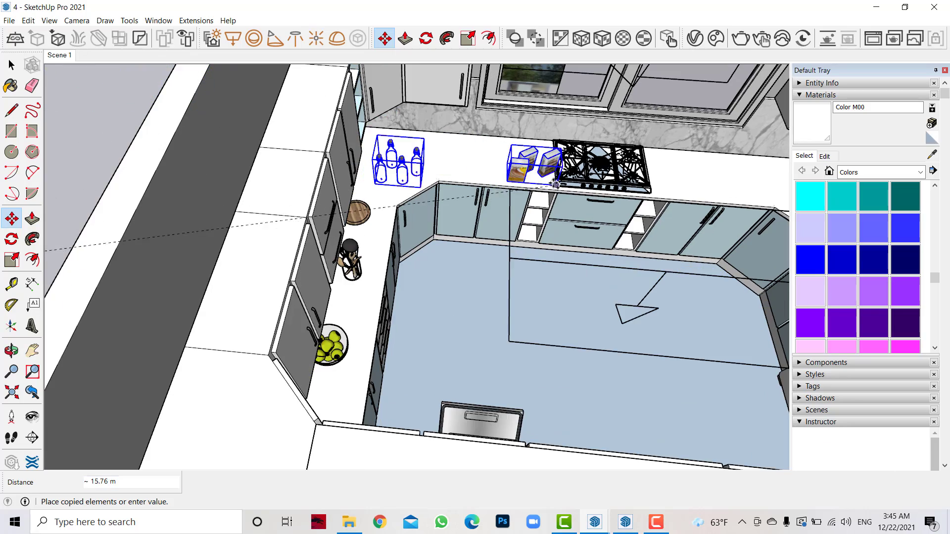
left_click(11, 351)
mouse_move(173, 307)
left_mouse_down()
mouse_move(294, 306)
mouse_move(183, 203)
left_mouse_up()
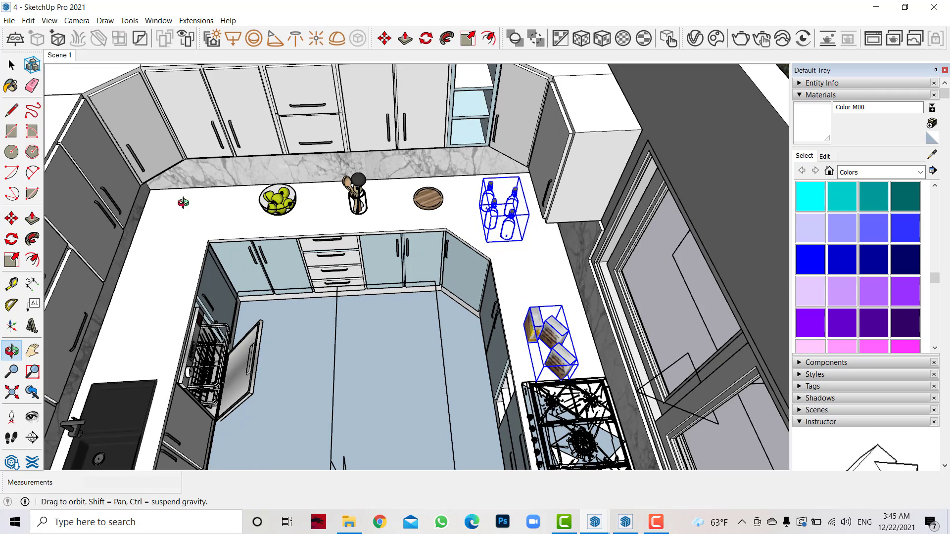
Step: Move the copied bottle group to the counter's far corner
left_click(371, 257)
left_click(515, 232)
key("m")
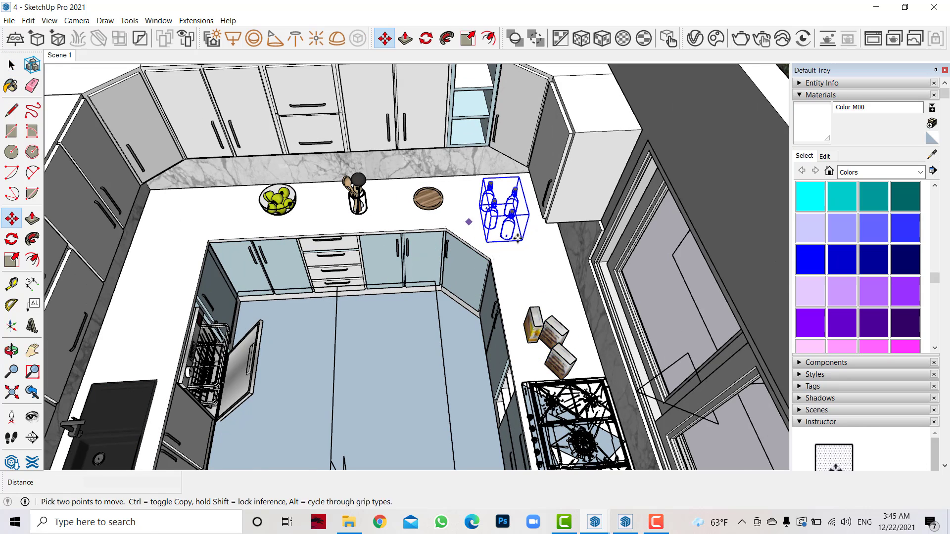
left_click(523, 243)
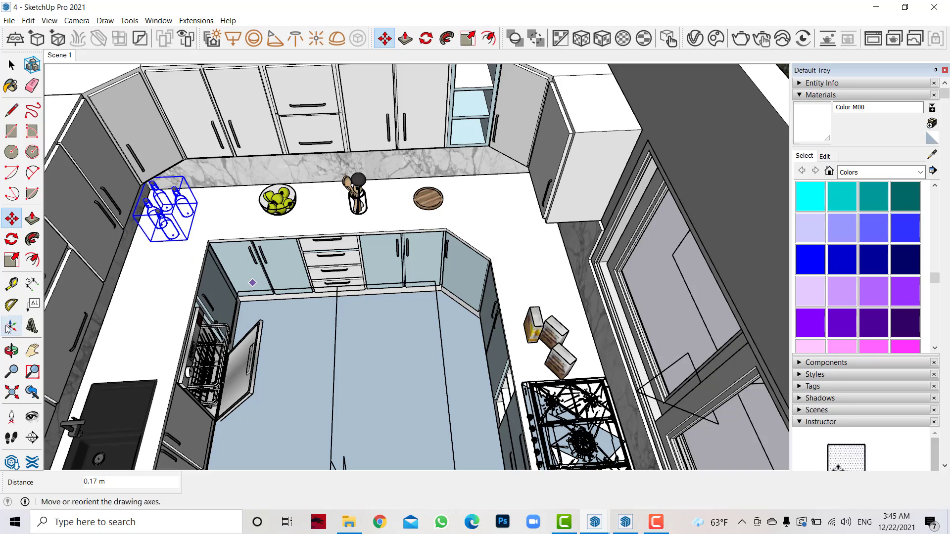
left_click(11, 350)
Step: Move the boxes further along the back counter
left_click_drag(124, 297, 201, 194)
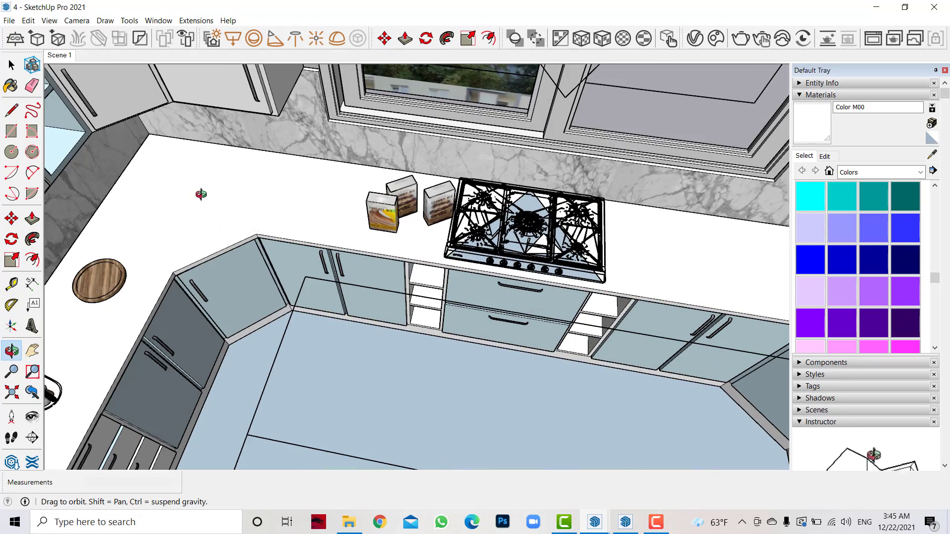
left_click(10, 218)
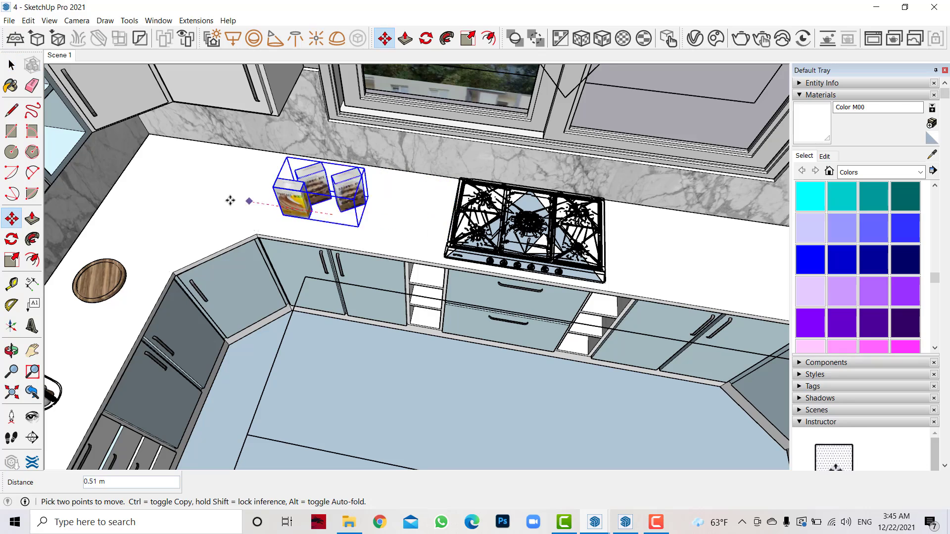
scroll(153, 186, "down", 3)
scroll(710, 289, "down", 3)
scroll(709, 289, "down", 3)
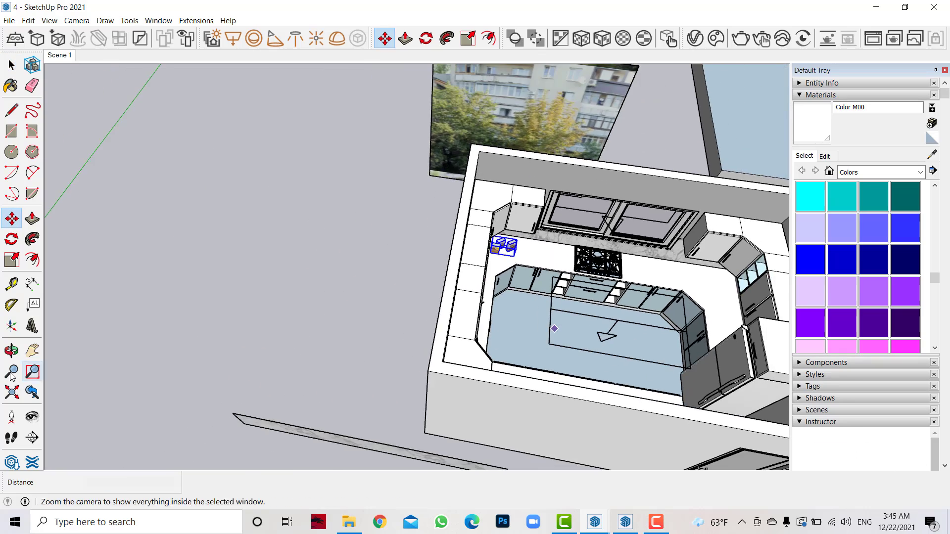
left_click(32, 351)
Step: Group the chocolate boxes together
left_click_drag(198, 297, 470, 232)
scroll(346, 257, "up", 2)
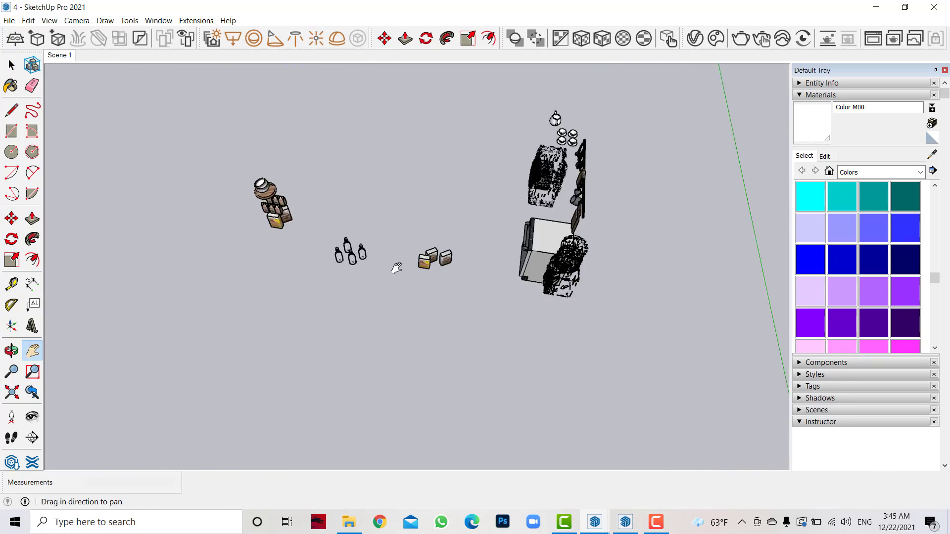
scroll(376, 262, "up", 3)
scroll(347, 267, "up", 3)
scroll(347, 277, "up", 3)
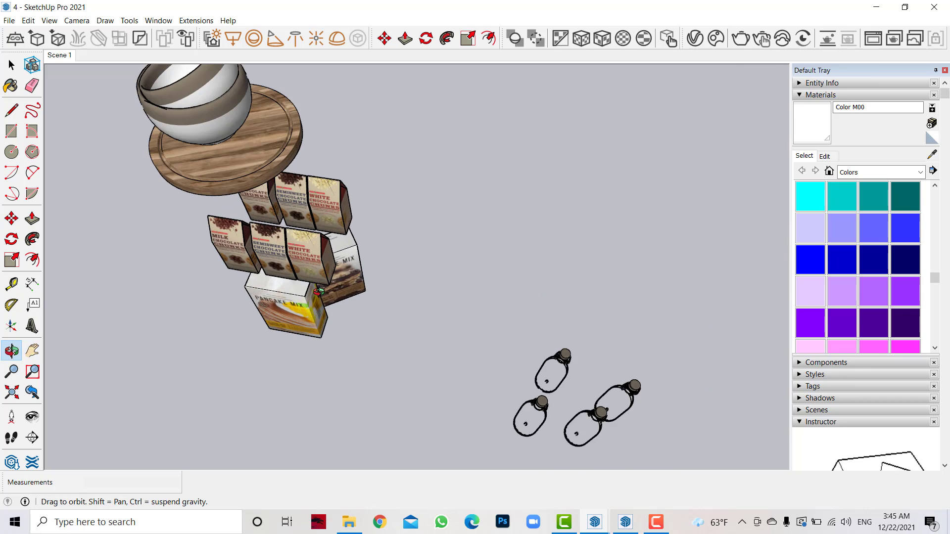
left_click_drag(319, 292, 94, 81)
key("space")
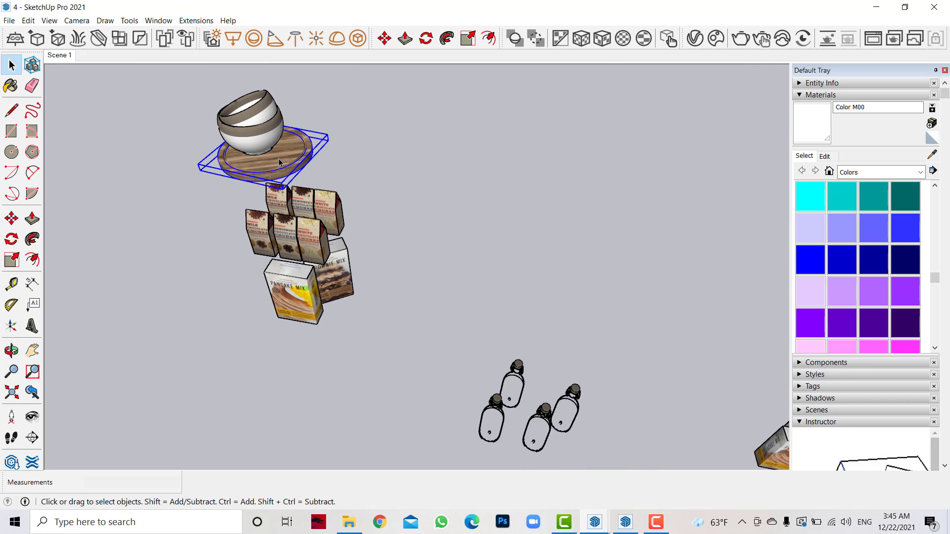
left_click(302, 207)
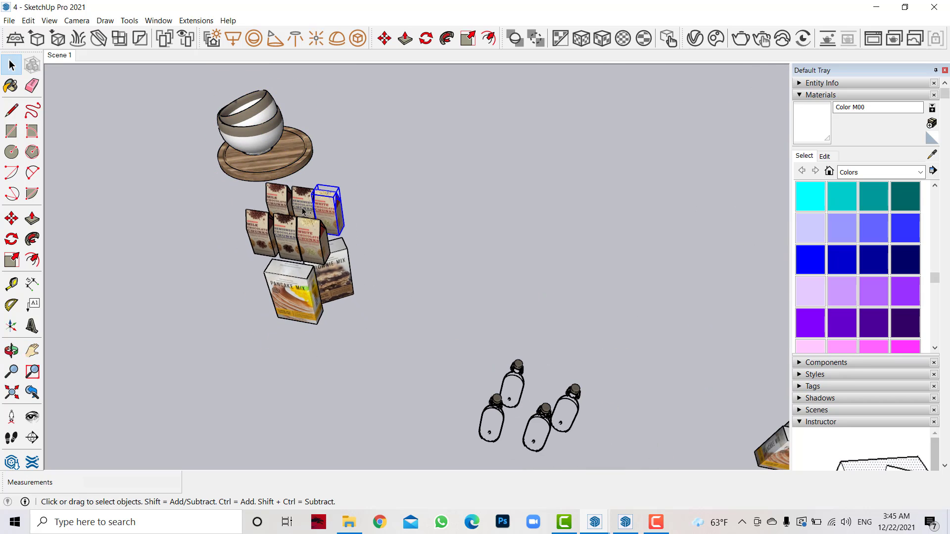
right_click(302, 237)
left_click(327, 339)
Step: Group the bowl together with the chocolate boxes
left_click(266, 127)
right_click(293, 148)
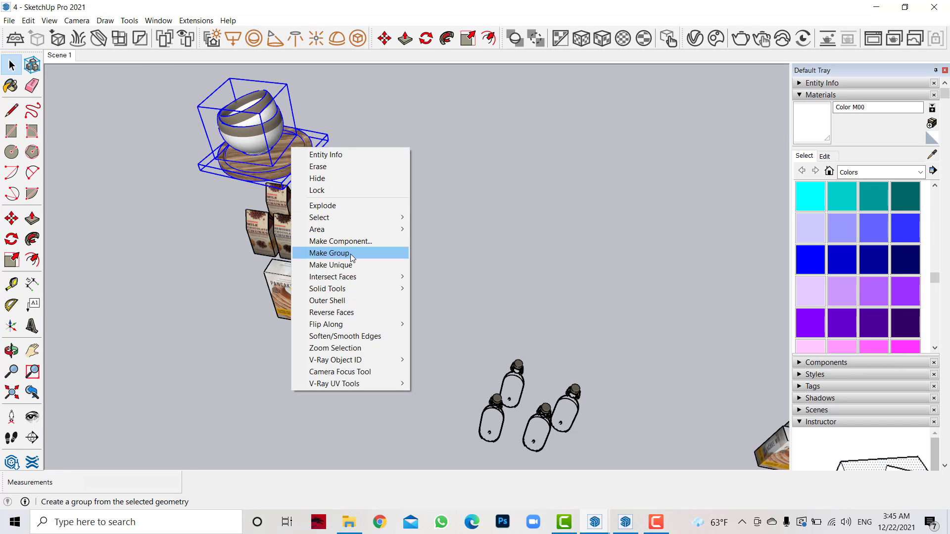
left_click(350, 254)
scroll(213, 268, "down", 3)
scroll(141, 250, "down", 2)
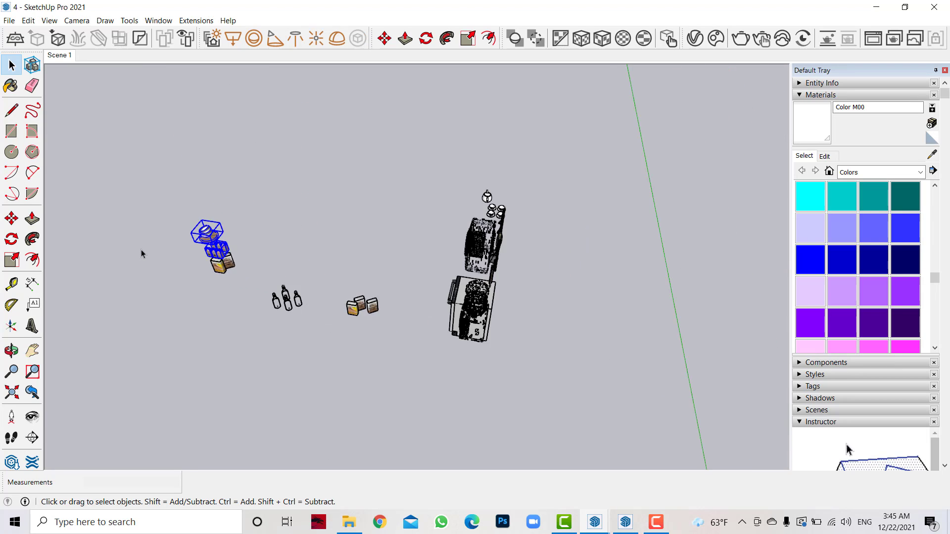
scroll(141, 249, "down", 2)
Step: Copy the bowl-and-boxes group beside the originals and bring the corner counter into view
key("m")
key("ctrl")
left_click(216, 256)
scroll(506, 295, "down", 2)
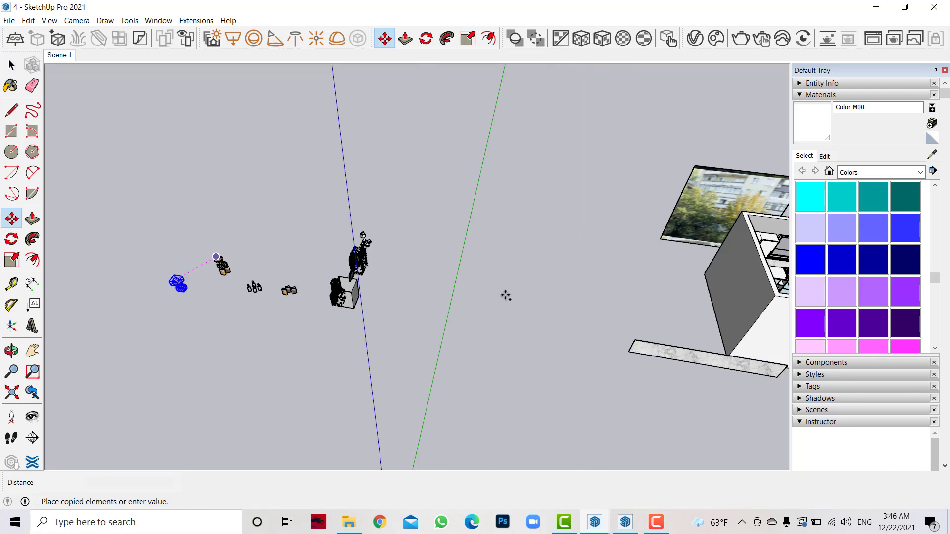
left_click(74, 341)
key("h")
scroll(445, 297, "up", 5)
scroll(435, 300, "up", 3)
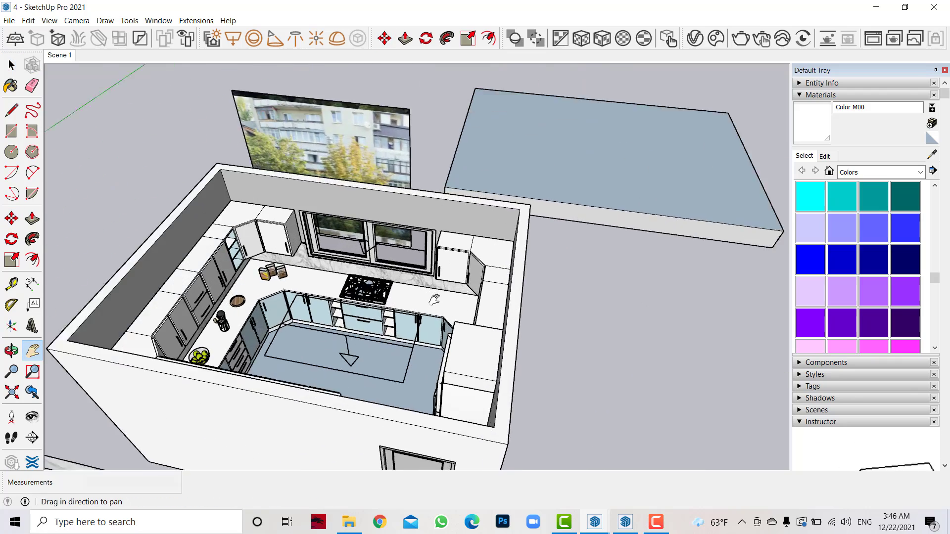
scroll(435, 299, "up", 3)
middle_click_drag(434, 300, 519, 277)
key("m")
key("ctrl")
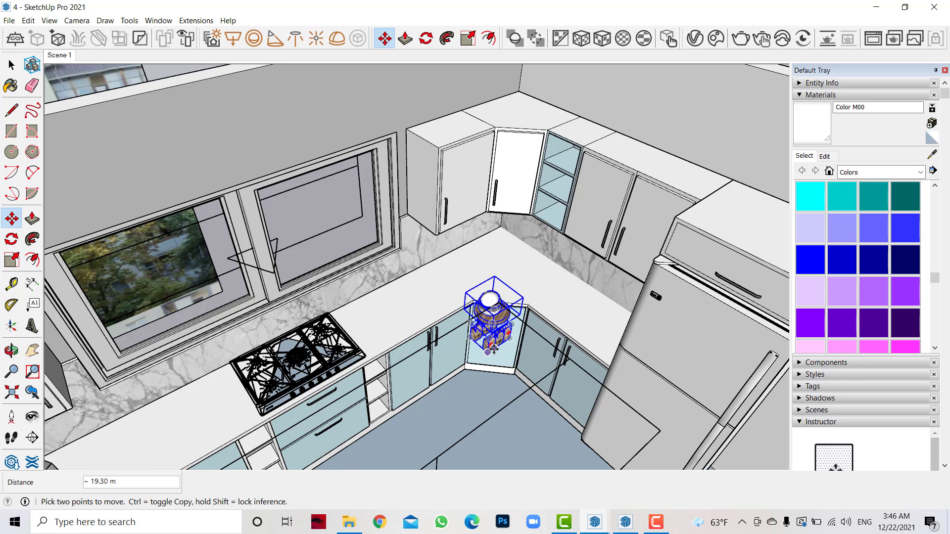
Step: Drop the group on the corner counter and move the chocolate boxes further along
left_click(396, 324)
scroll(376, 297, "up", 4)
key("space")
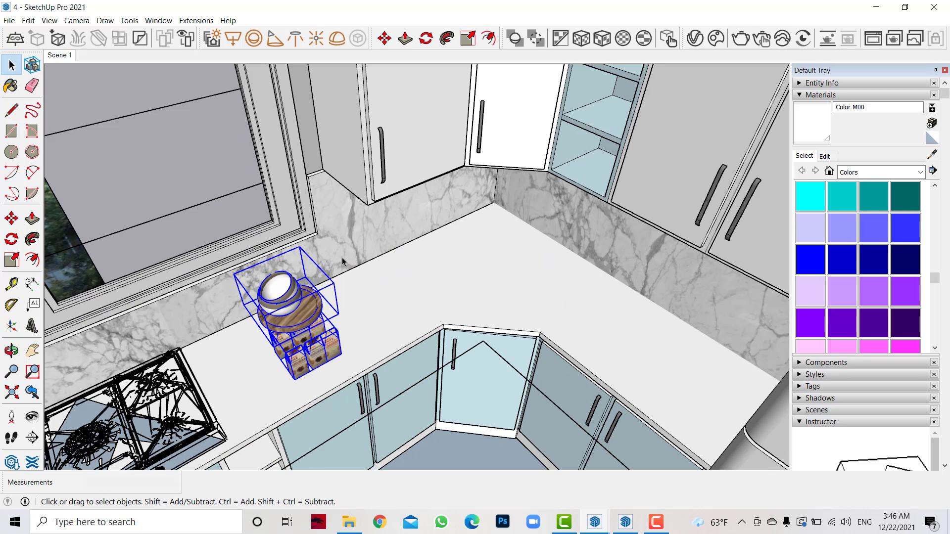
left_click(327, 345)
key("m")
left_click(296, 380)
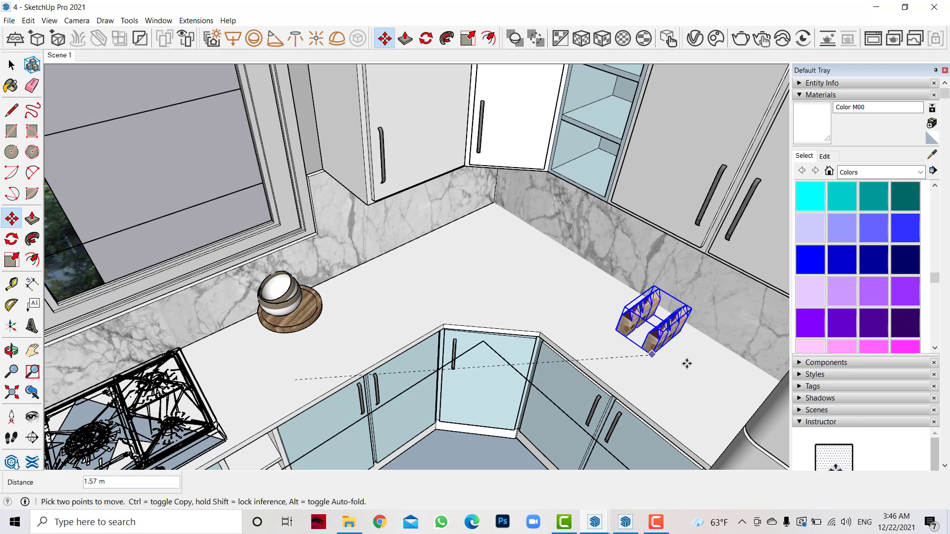
left_click(686, 406)
Step: Set the bowl on its board against the backsplash beside the stove
left_click(11, 64)
left_click(289, 302)
scroll(267, 318, "up", 3)
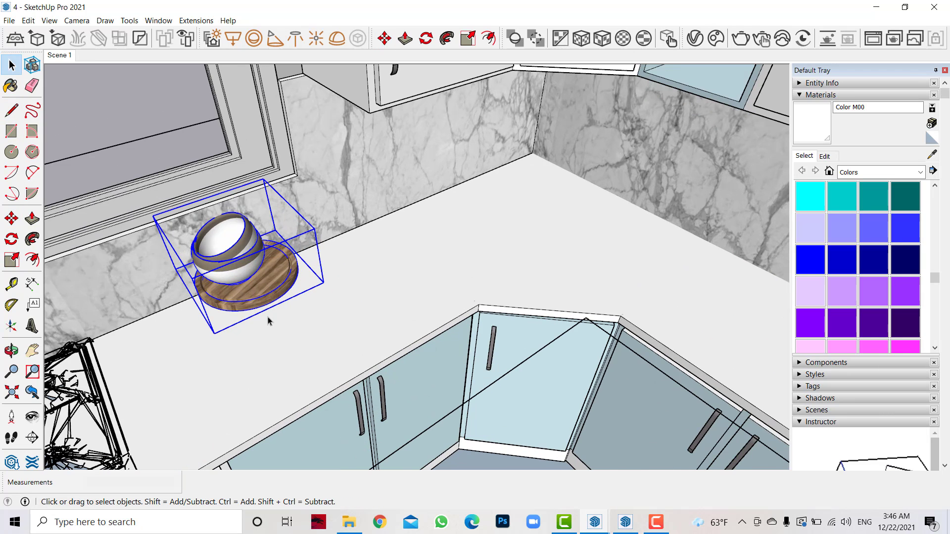
key("m")
left_click(325, 282)
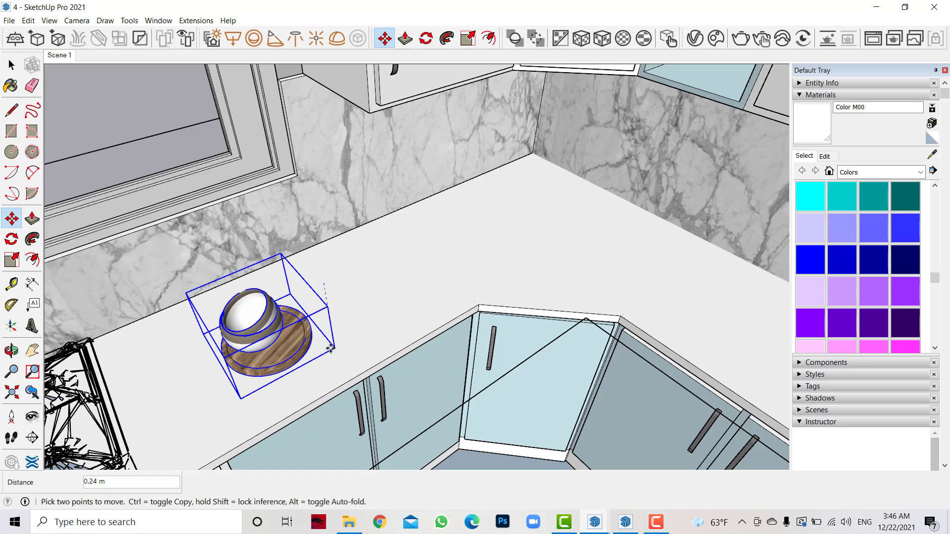
middle_click_drag(371, 292, 377, 307)
scroll(377, 307, "up", 5)
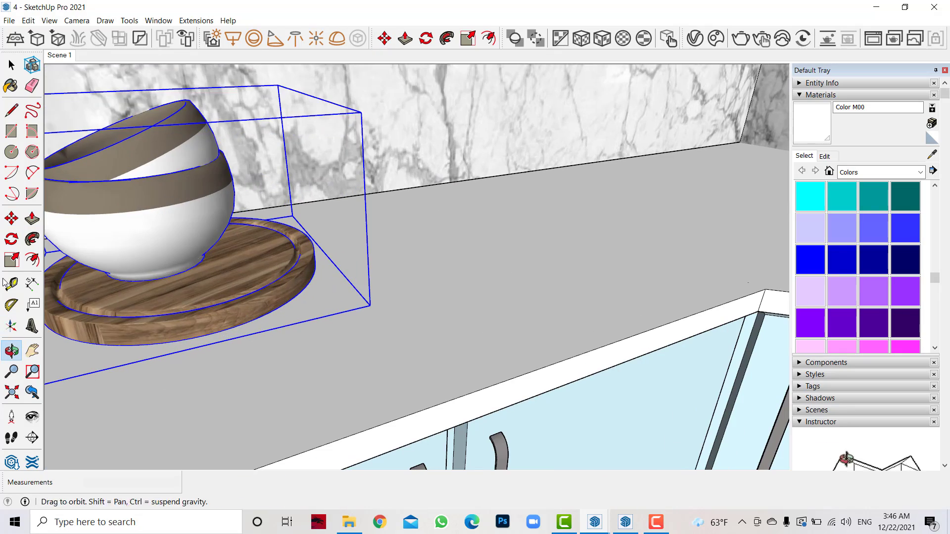
left_click(376, 307)
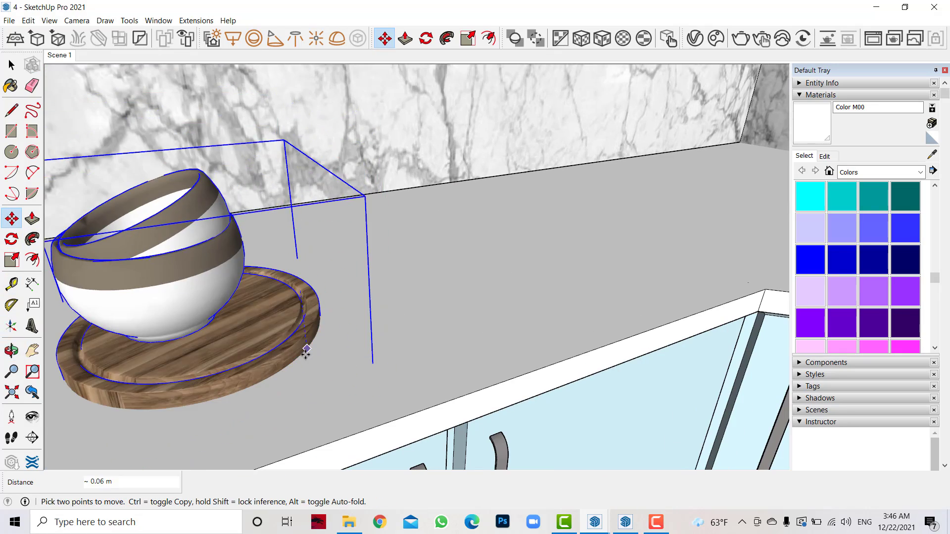
scroll(380, 307, "down", 5)
left_click(287, 344)
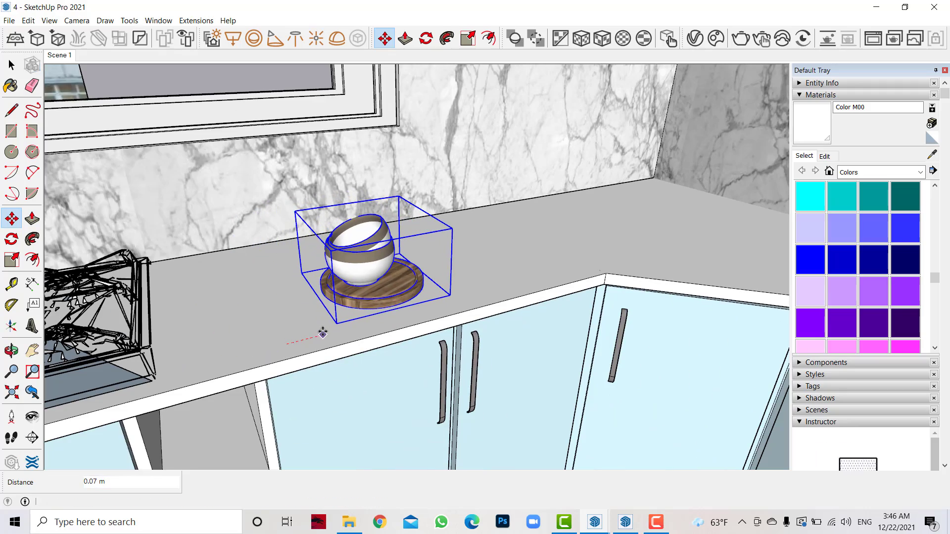
scroll(406, 315, "down", 5)
middle_click_drag(681, 365, 690, 337, "shift")
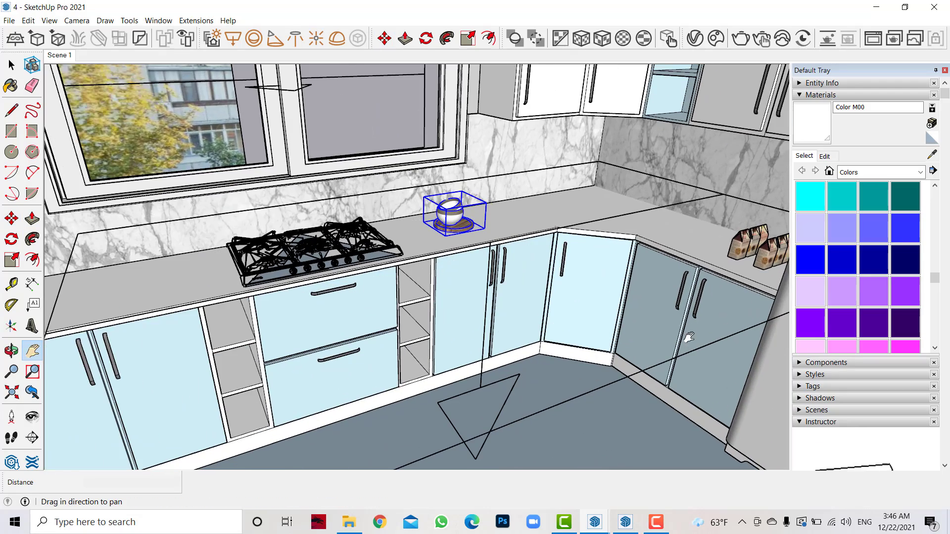
left_click(10, 70)
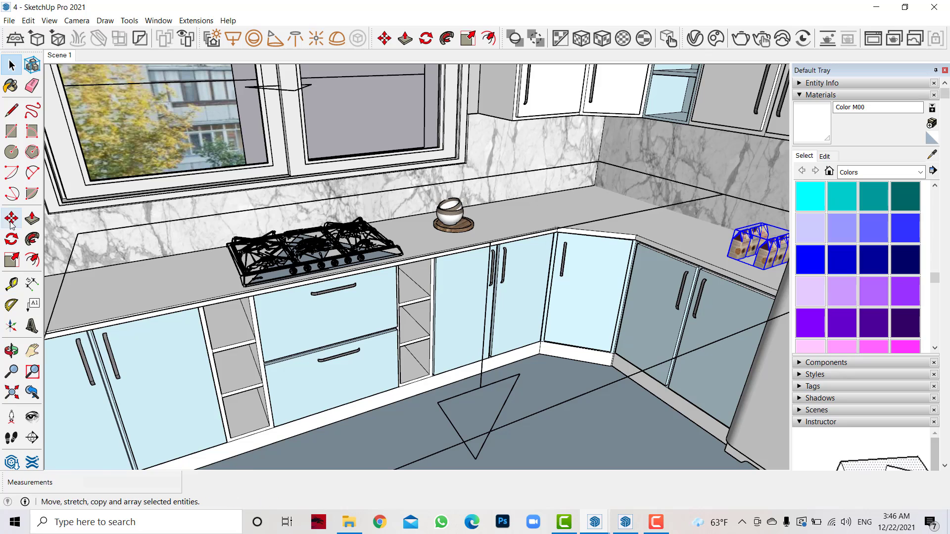
scroll(233, 341, "up", 3)
scroll(233, 316, "up", 2)
Step: Rotate the chocolate boxes 90 degrees to face into the shelf
left_click(188, 317)
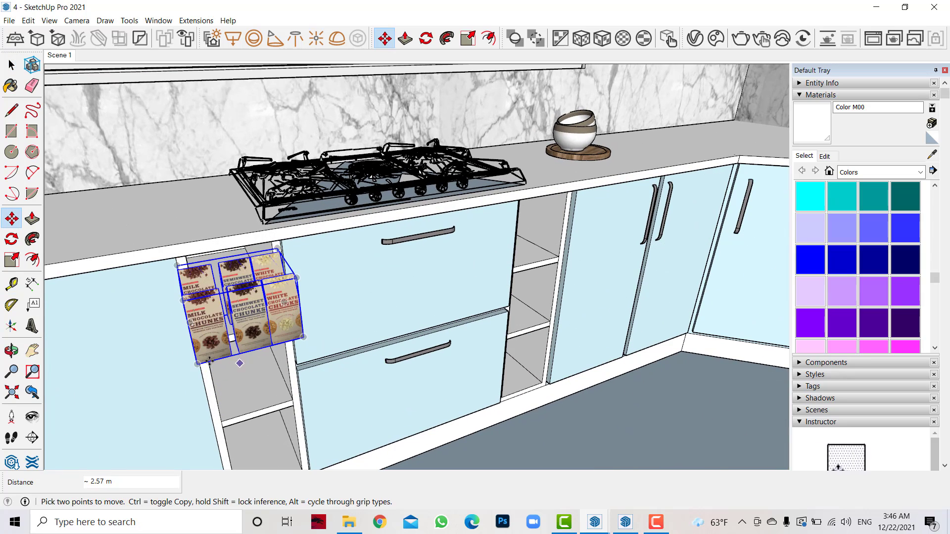
key("q")
left_click(130, 229)
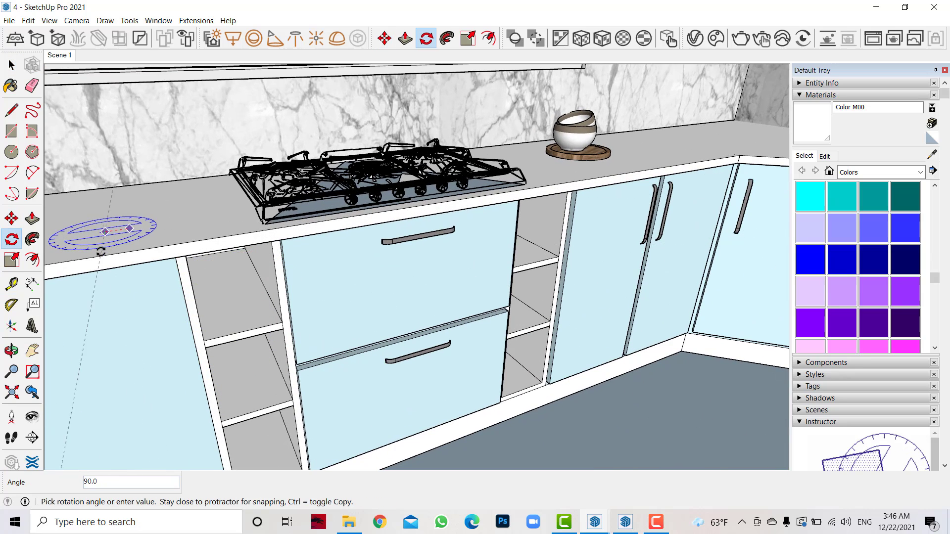
key("Escape")
scroll(274, 284, "down", 2)
left_click(138, 243)
left_click(163, 258)
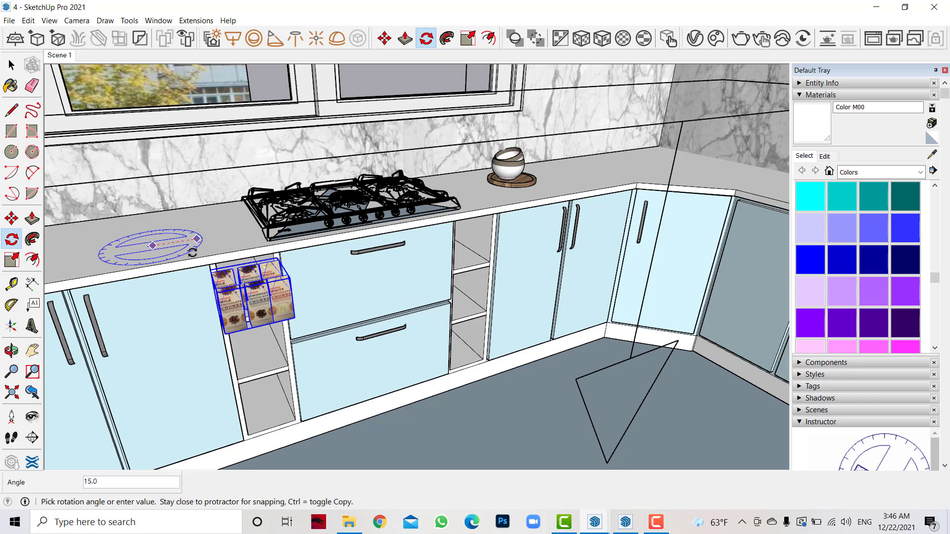
left_click(64, 265)
Step: Delete the left-hand box from the group and move the remaining box onto the upper shelf
left_click(8, 221)
scroll(213, 267, "up", 3)
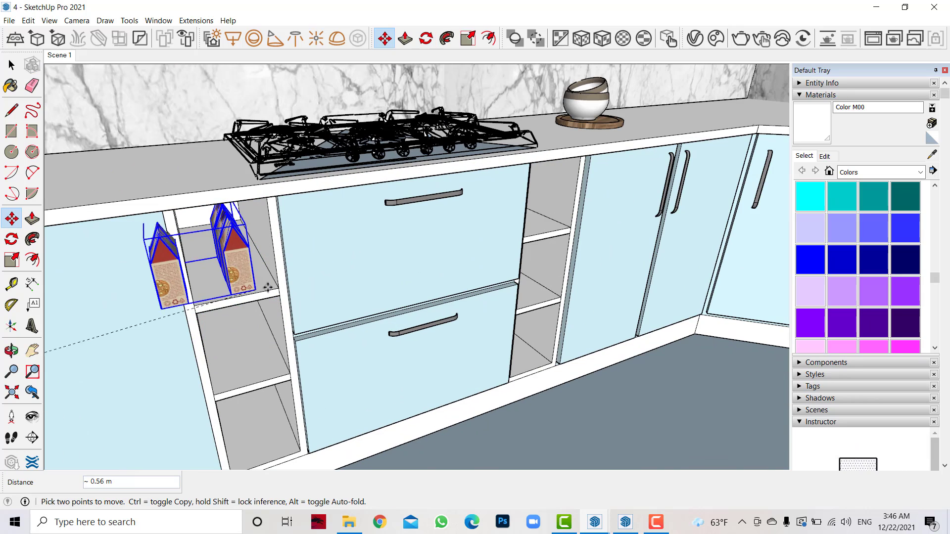
scroll(250, 269, "up", 3)
left_click(11, 66)
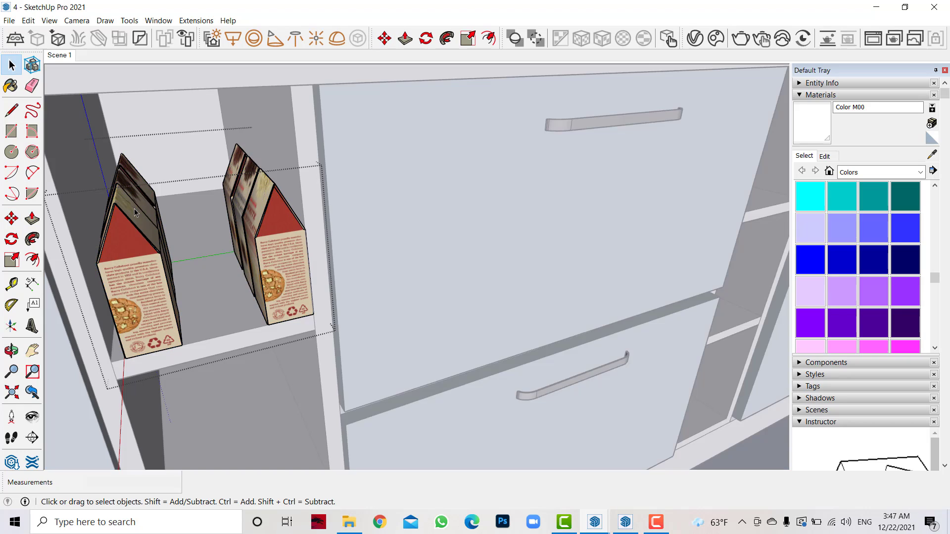
left_click(128, 246)
key("Delete")
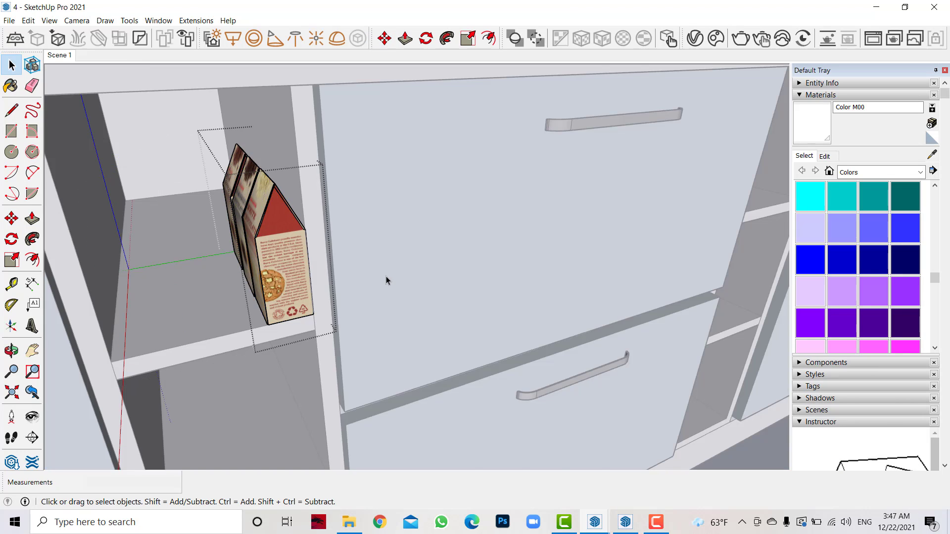
key("Escape")
key("m")
left_click(175, 323)
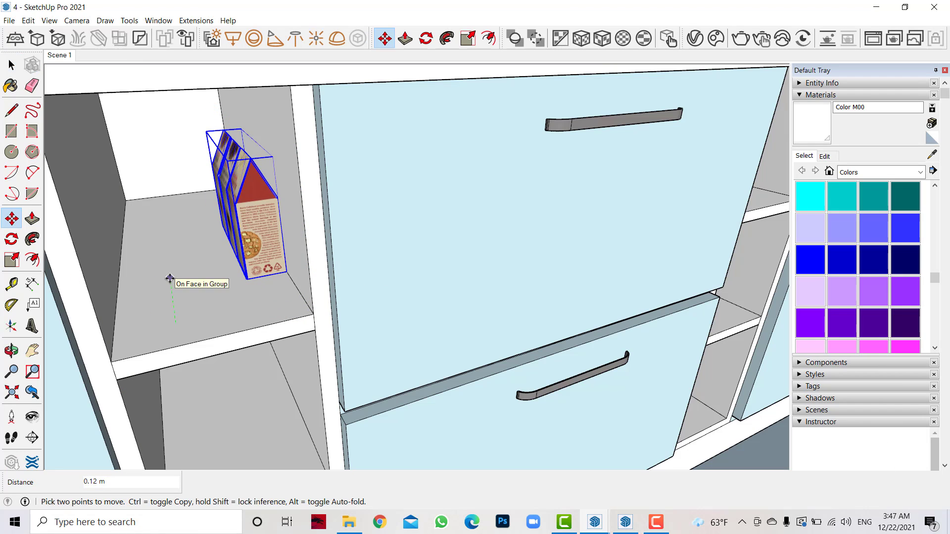
left_click(269, 240)
Step: Paste the Milk and Semisweet Chocolate Chunks boxes onto the middle shelf
scroll(276, 345, "down", 5)
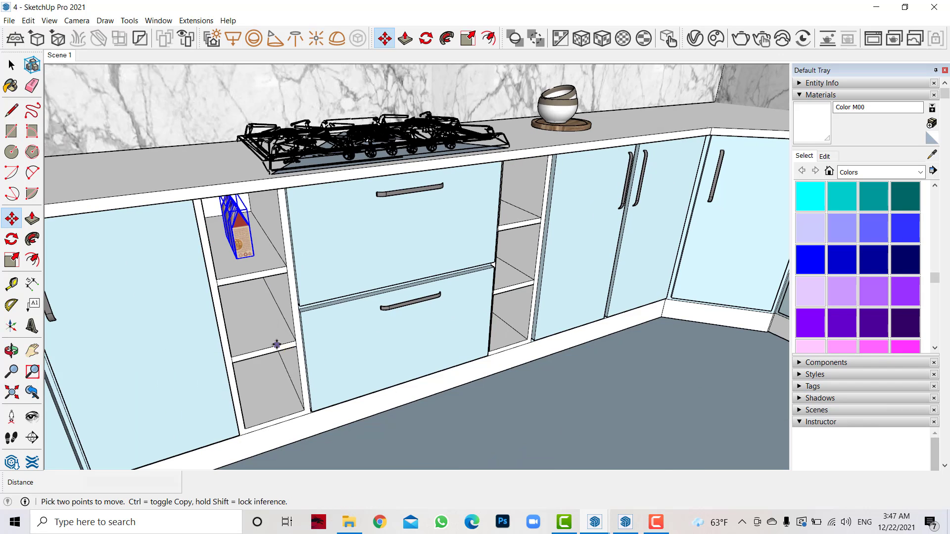
key("ctrl+v")
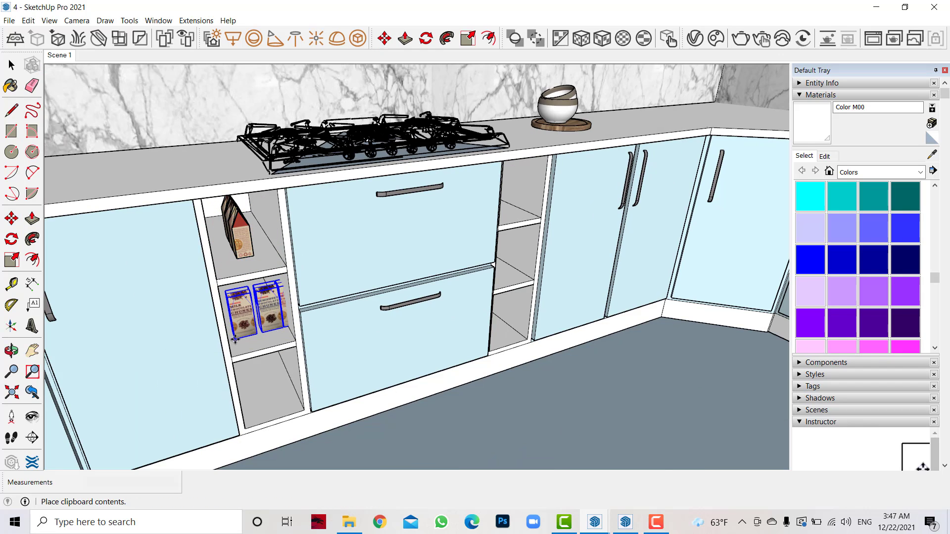
left_click(243, 339)
scroll(274, 337, "up", 5)
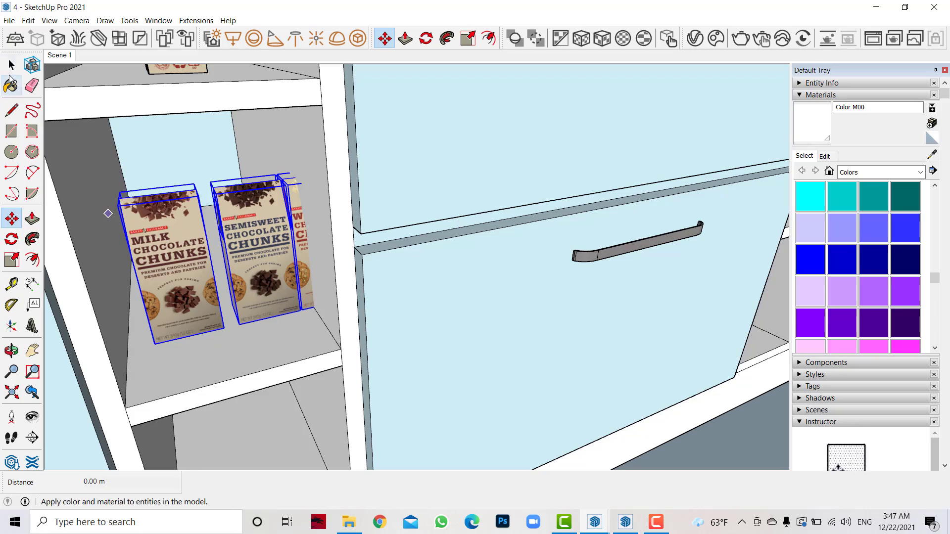
key("Escape")
Step: Swing the view to the opposite kitchen counter and select the kitchen group
scroll(266, 243, "down", 3)
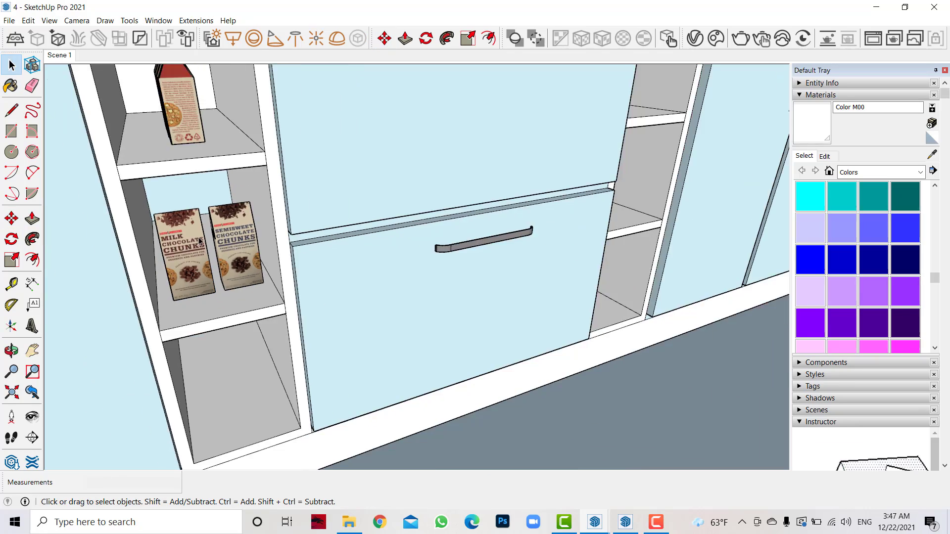
scroll(223, 267, "down", 2)
left_click(32, 351)
left_click_drag(328, 283, 363, 371)
scroll(362, 371, "down", 3)
left_click(11, 350)
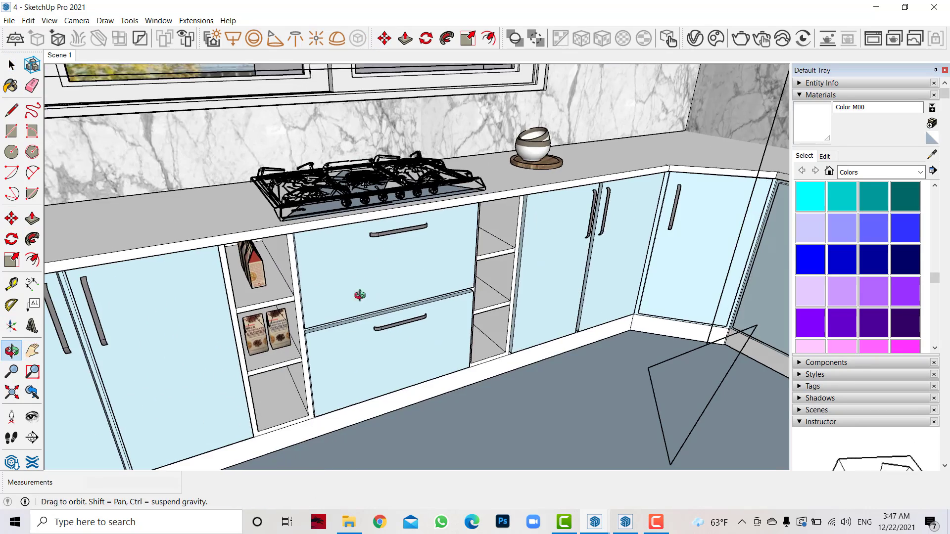
left_click_drag(346, 247, 143, 89)
left_click(144, 106)
Step: Paste the copied brownie mix box onto a cabinet shelf
double_click(155, 106)
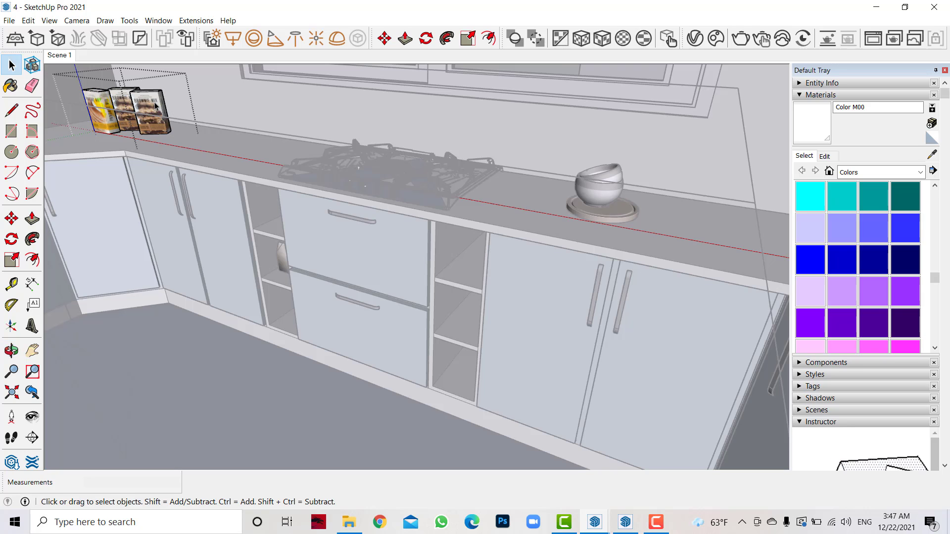
left_click(174, 368)
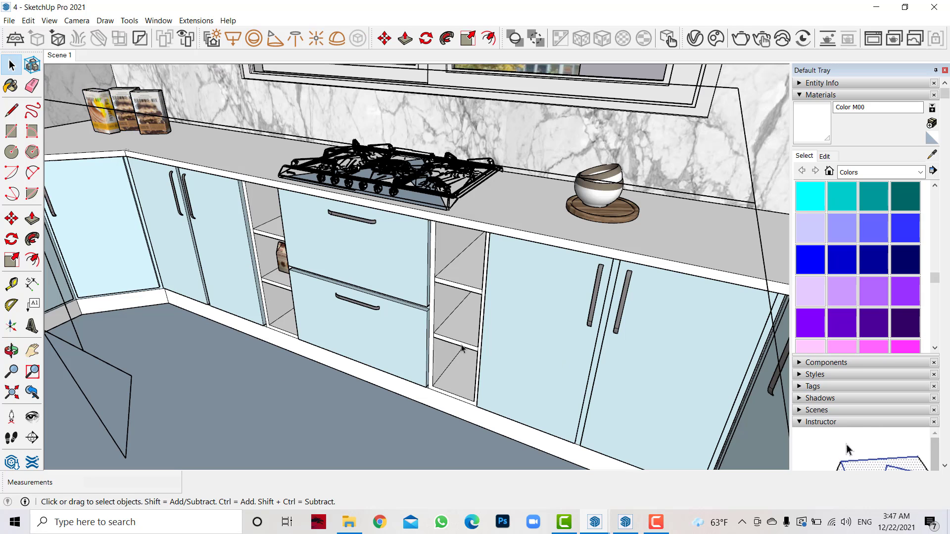
key("ctrl+v")
left_click(441, 326)
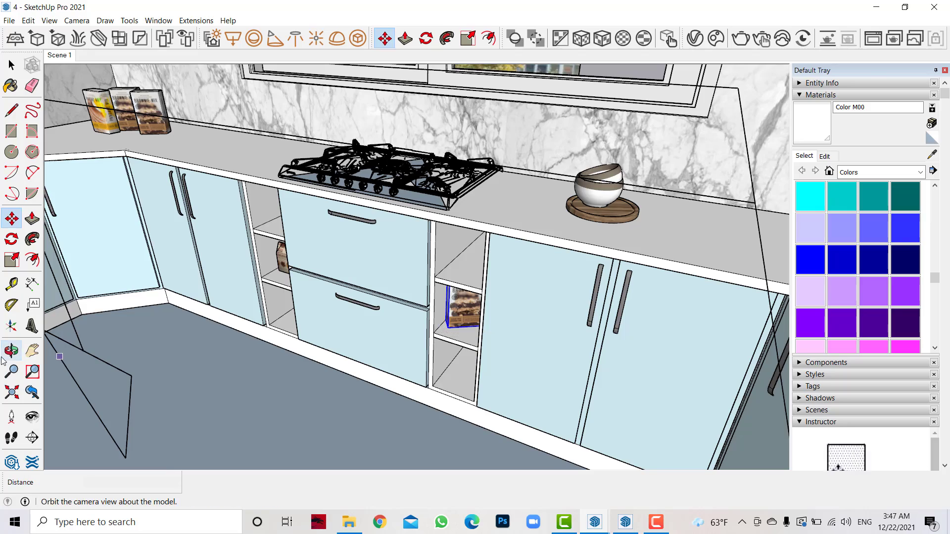
middle_click_drag(441, 326, 485, 335)
scroll(485, 335, "up", 3)
scroll(485, 335, "up", 3)
scroll(485, 335, "down", 2)
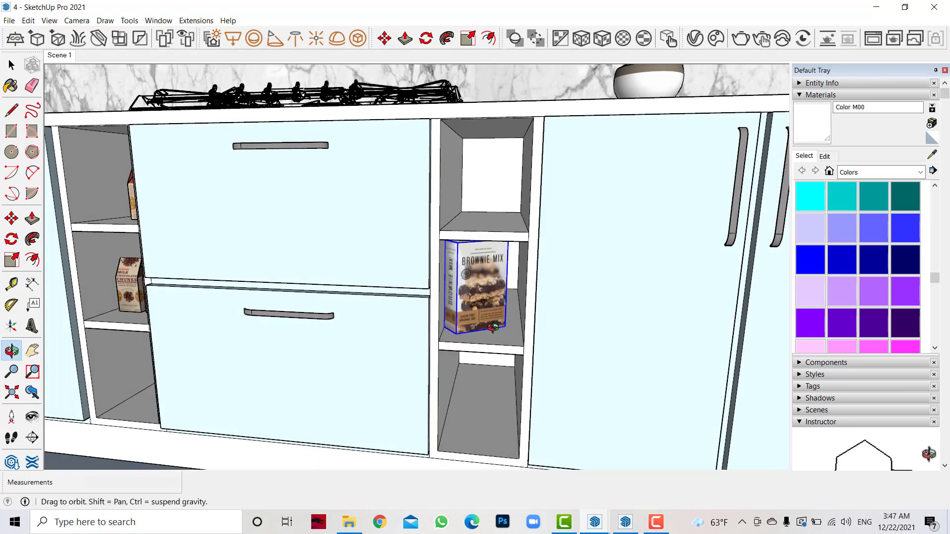
scroll(485, 334, "down", 2)
Step: Copy a brownie mix box to the left shelf with Ctrl-Move
key("m")
scroll(608, 301, "down", 2)
left_click(509, 322)
key("ctrl")
scroll(509, 322, "up", 2)
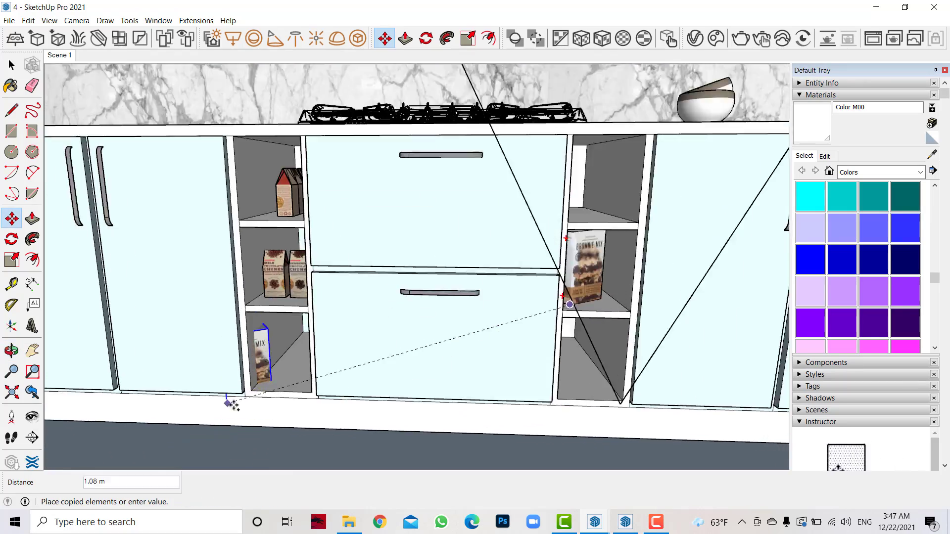
scroll(229, 403, "up", 3)
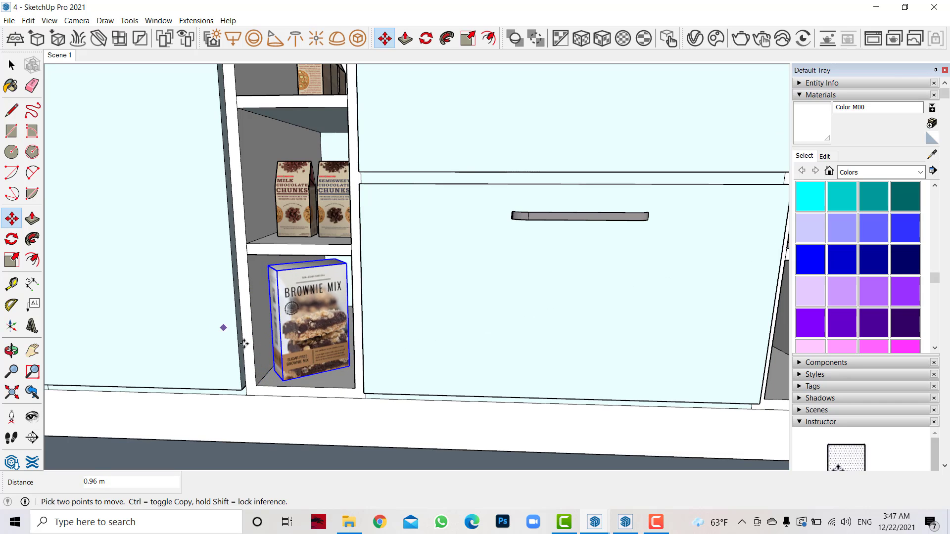
scroll(477, 282, "down", 3)
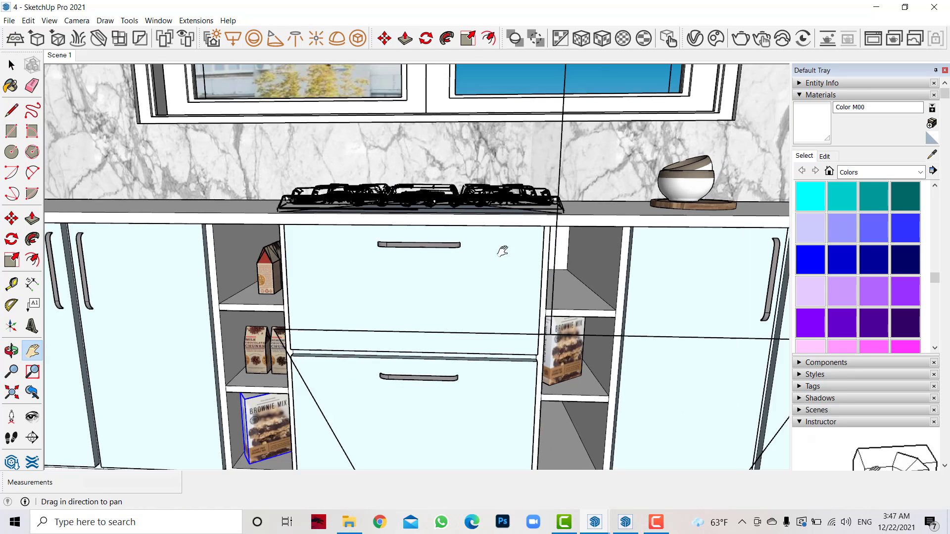
middle_click_drag(503, 250, 506, 212, "shift")
Step: Copy the countertop bowl and paste it onto the upper shelf
left_click(11, 65)
left_click(600, 138)
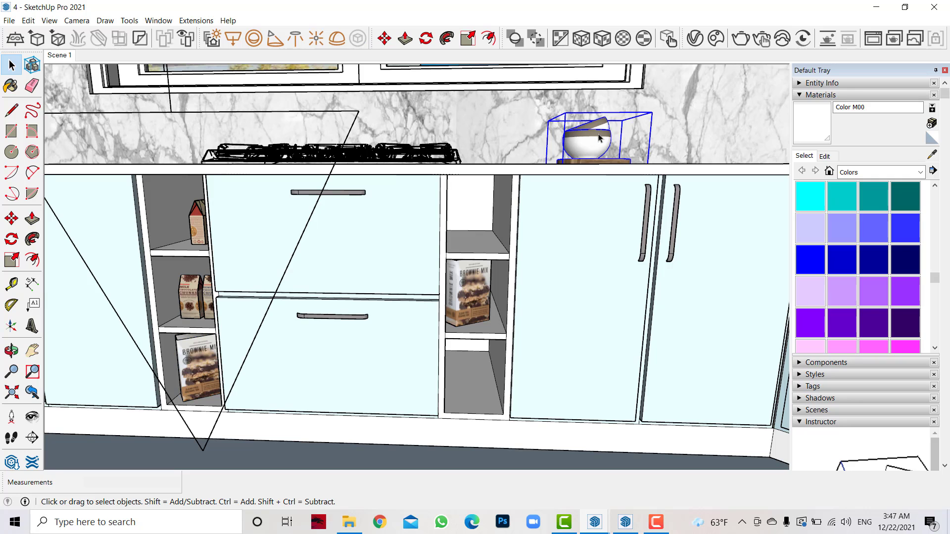
double_click(598, 148)
key("Escape")
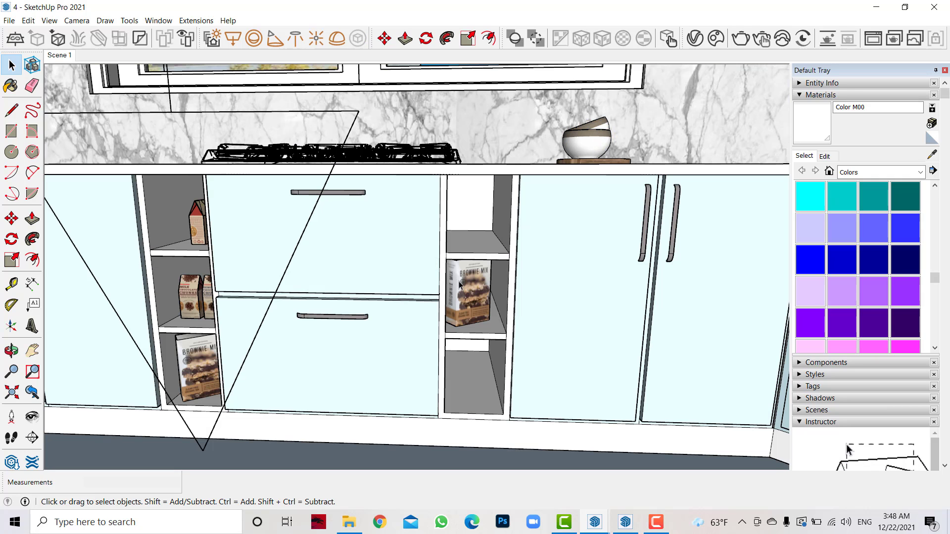
key("ctrl+v")
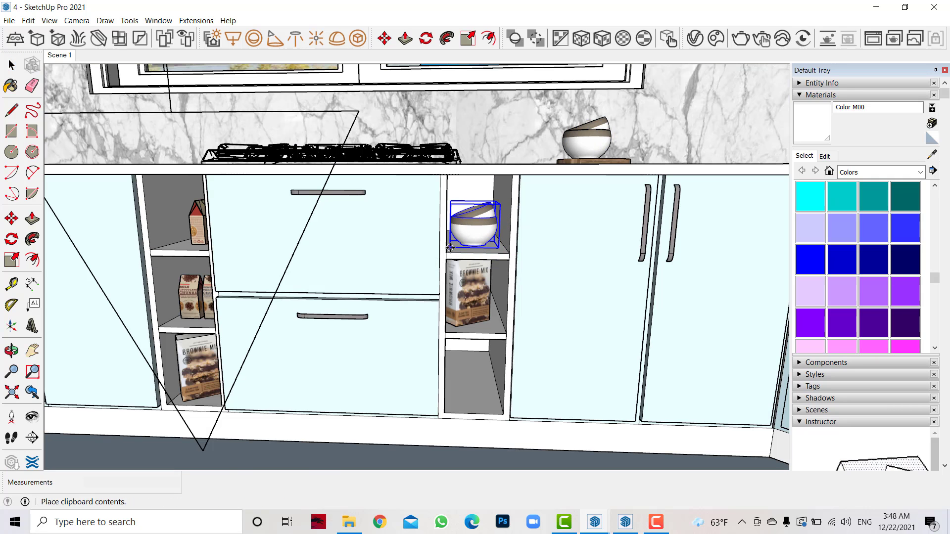
left_click(466, 246)
Step: From an overhead view, select the strip along the top of the back wall
key("m")
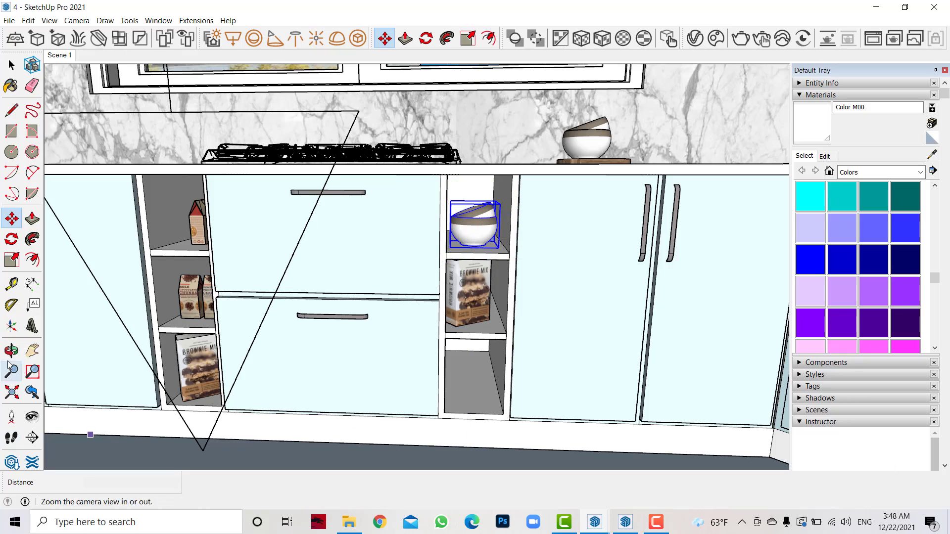
left_click(12, 351)
mouse_move(403, 360)
left_mouse_down()
mouse_move(596, 356)
mouse_move(277, 103)
mouse_move(373, 165)
mouse_move(91, 74)
left_mouse_up()
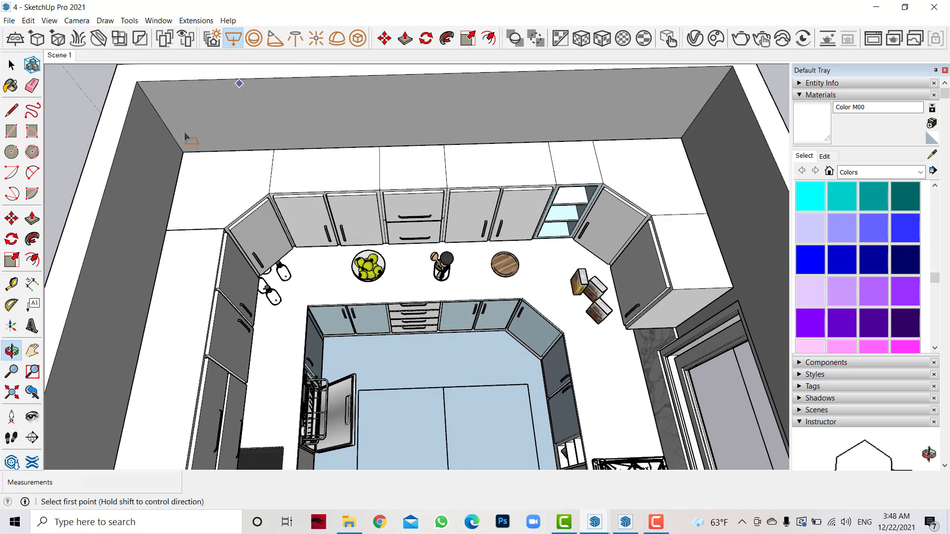
scroll(675, 153, "up", 2)
scroll(675, 153, "up", 1)
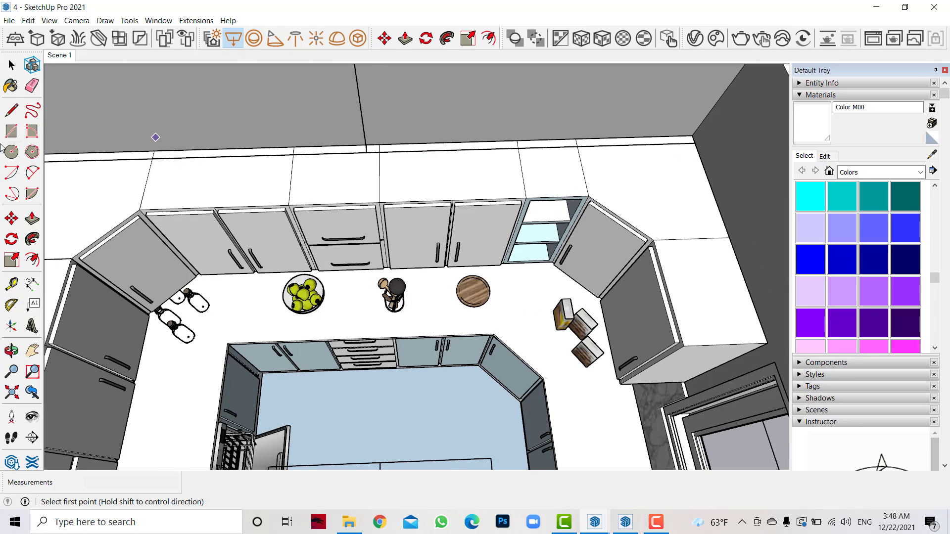
key("space")
left_click(393, 154)
Step: Move the strip down the wall by about 0.03 m
left_click(11, 219)
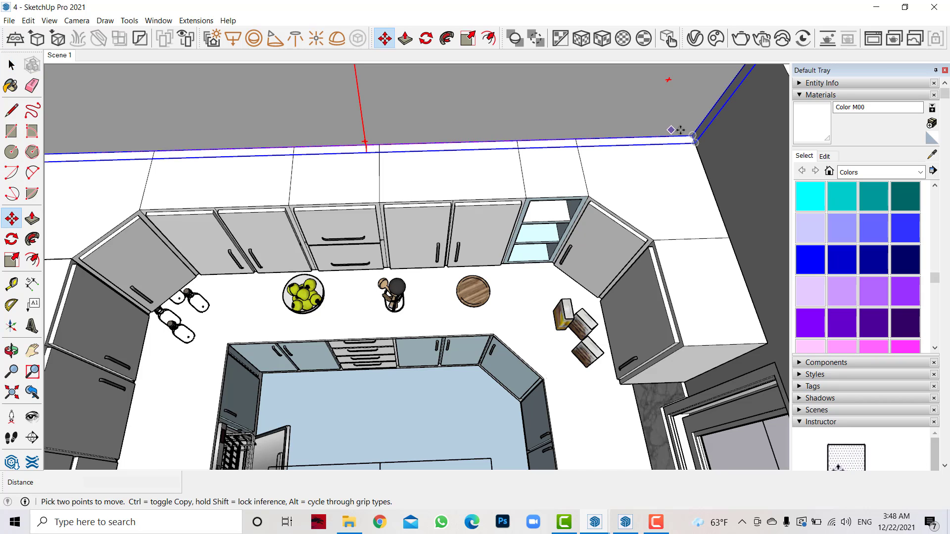
left_click(692, 135)
left_click(695, 143)
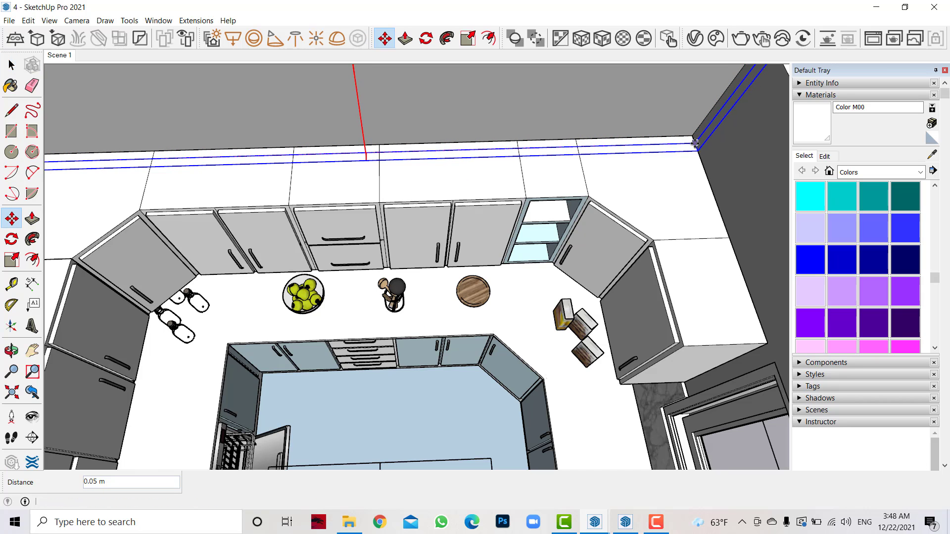
scroll(696, 143, "up", 3)
scroll(695, 143, "up", 2)
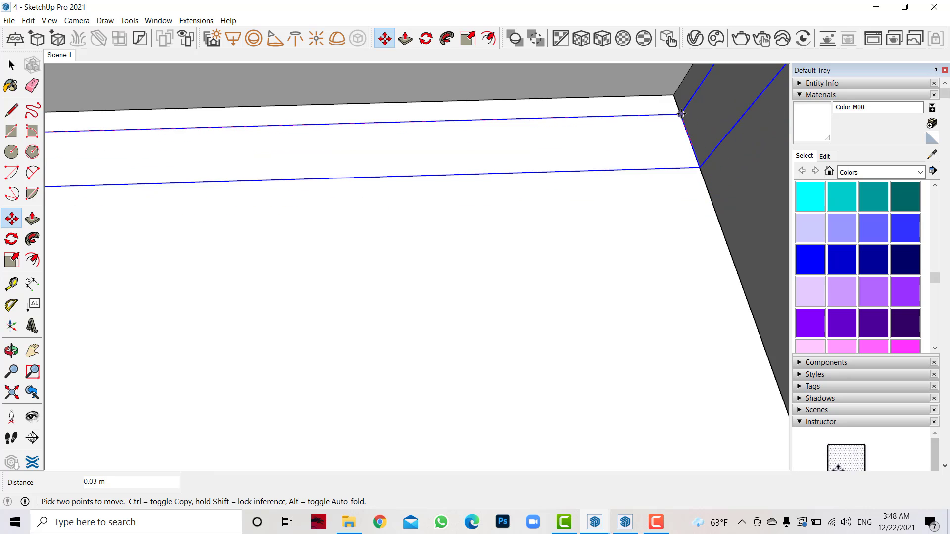
scroll(690, 140, "down", 3)
scroll(696, 158, "down", 3)
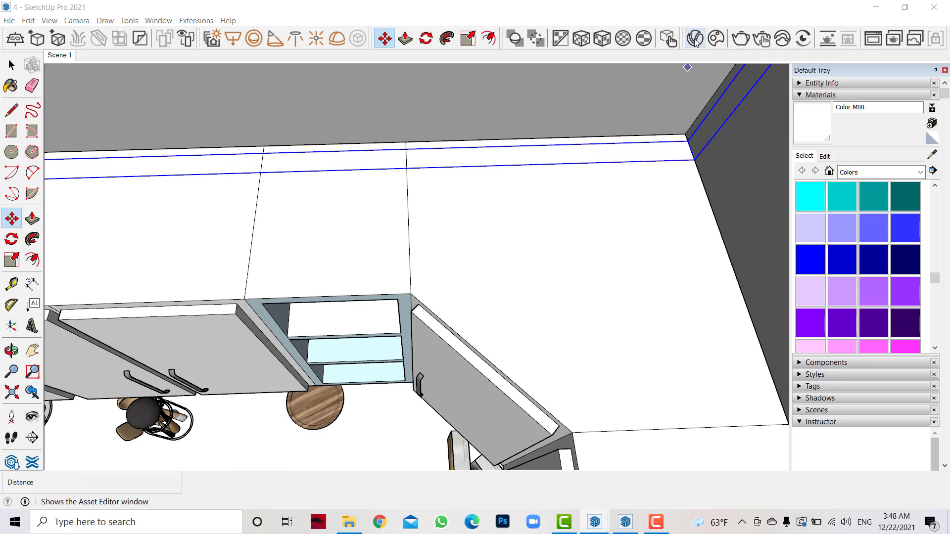
Step: Give Rectangle Light#2 intensity 40 and a warm orange 3956 K colour in V-Ray
left_click(696, 42)
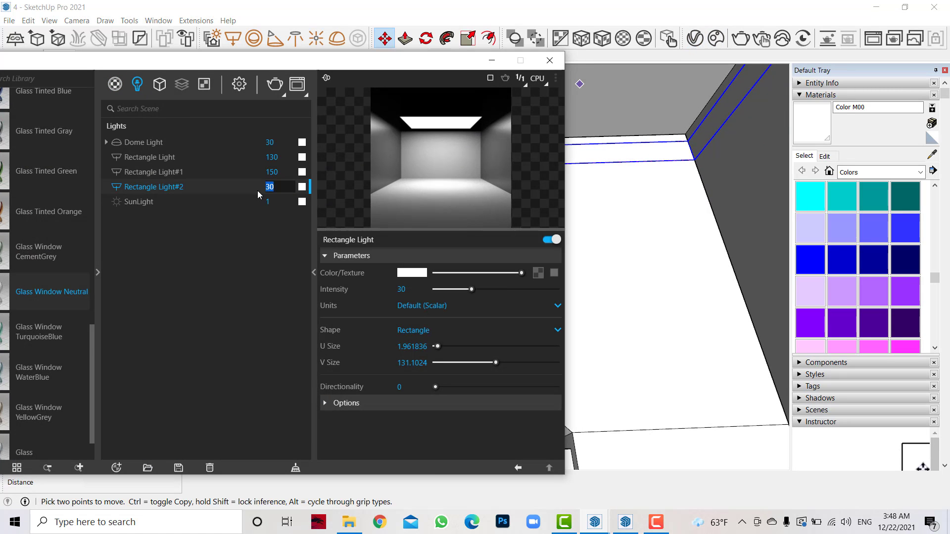
type("40")
left_click(302, 188)
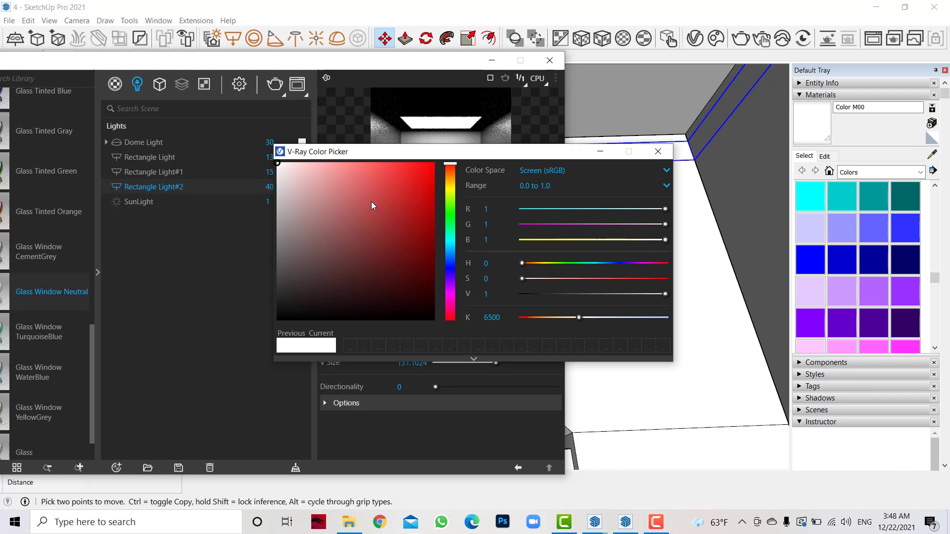
left_click(446, 180)
left_click(337, 164)
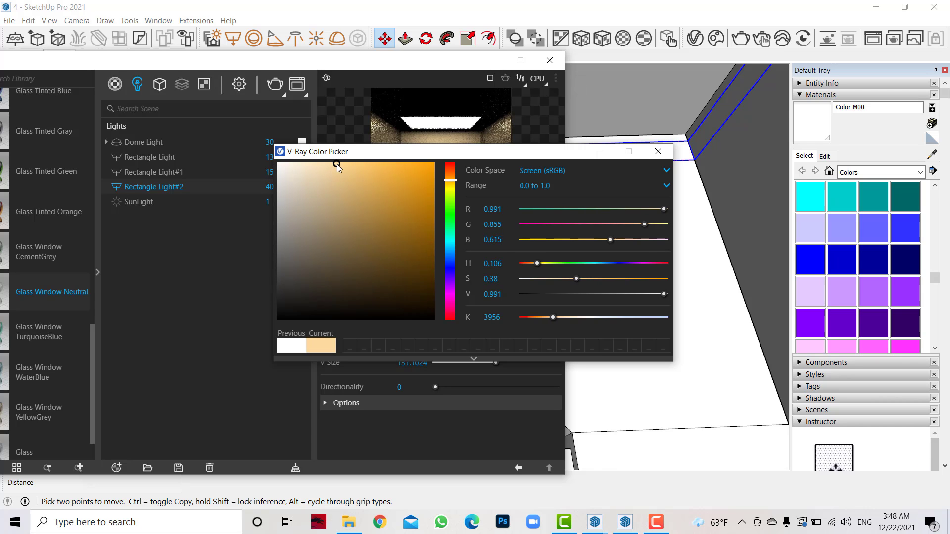
left_click(213, 242)
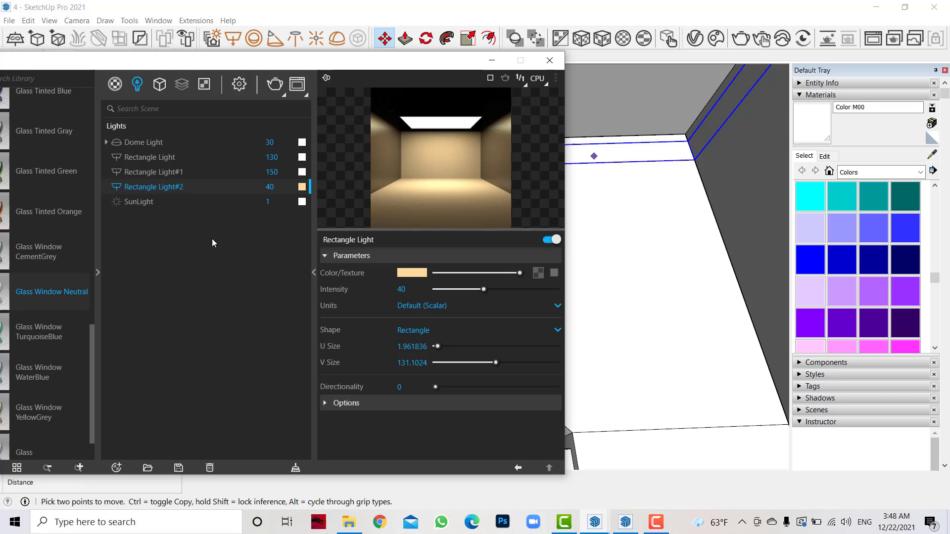
left_click(539, 61)
middle_click_drag(419, 208, 488, 87)
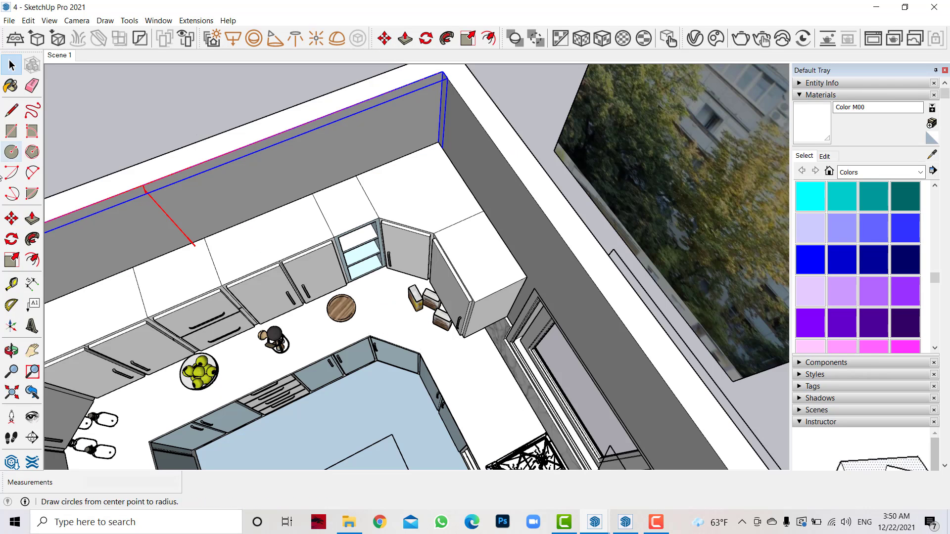
Step: Copy the wall strip light to run along the left wall
left_click(444, 72)
key("q")
scroll(431, 121, "up", 5)
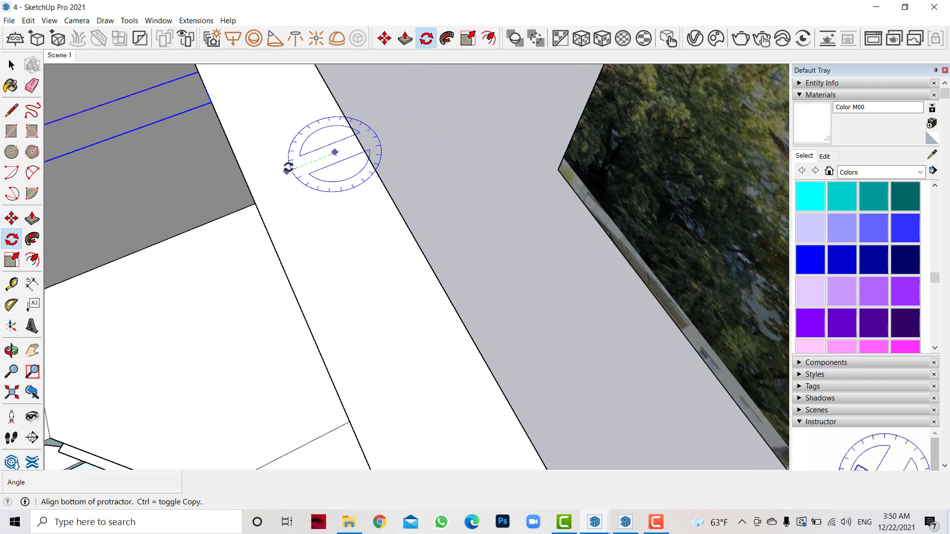
scroll(289, 167, "down", 3)
scroll(329, 159, "down", 3)
scroll(404, 158, "down", 5)
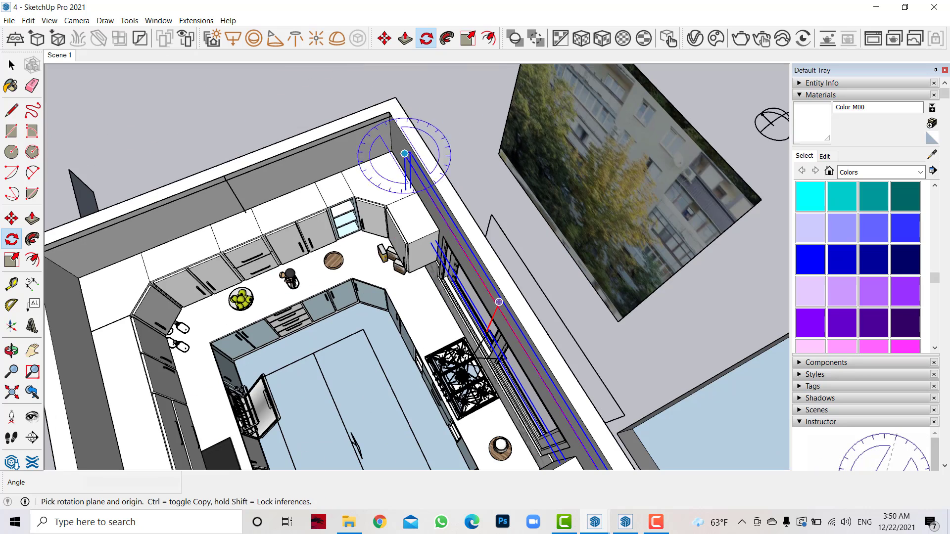
left_click(14, 216)
scroll(422, 108, "down", 2)
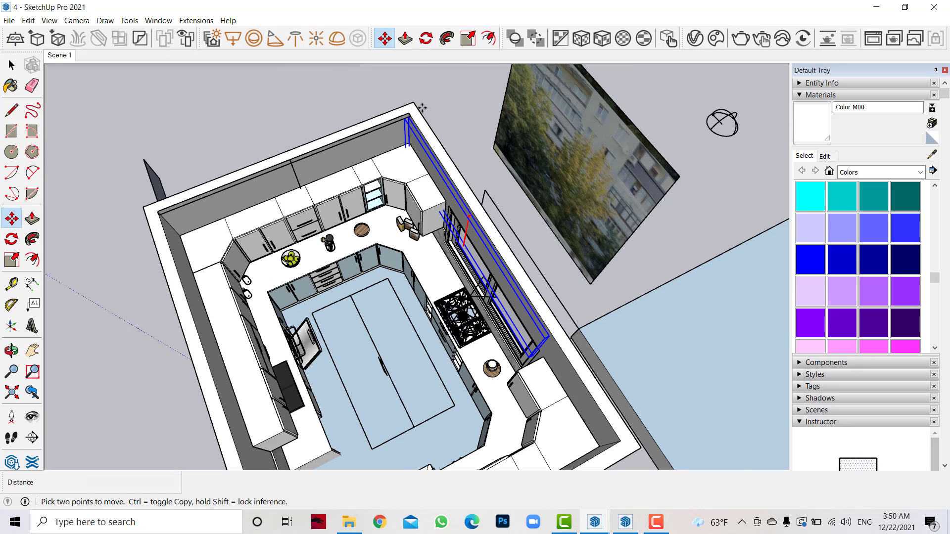
key("ctrl")
left_click(408, 117)
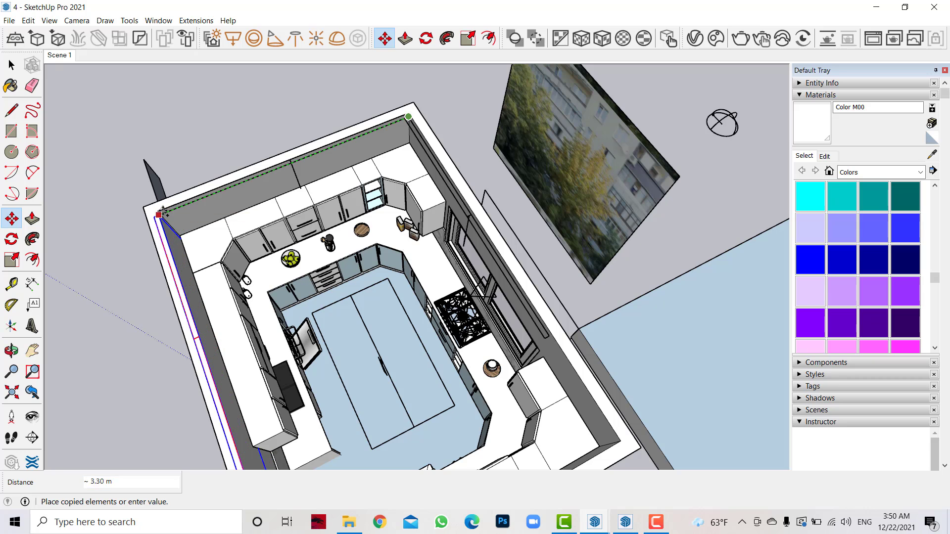
left_click(171, 211)
Step: Scale the right-wall strip light down to about a third of its length
key("space")
scroll(465, 311, "up", 2)
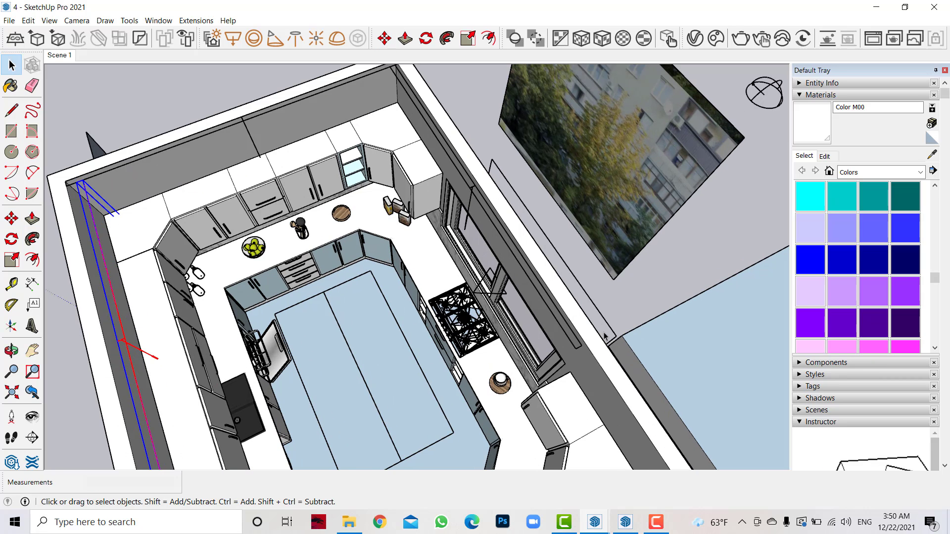
left_click(568, 337)
scroll(568, 337, "up", 1)
key("s")
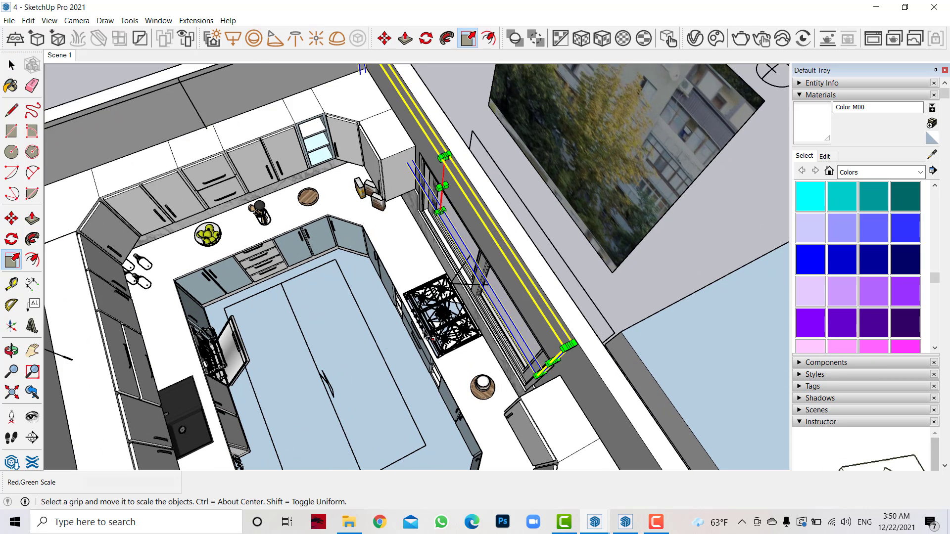
left_click_drag(556, 367, 415, 146)
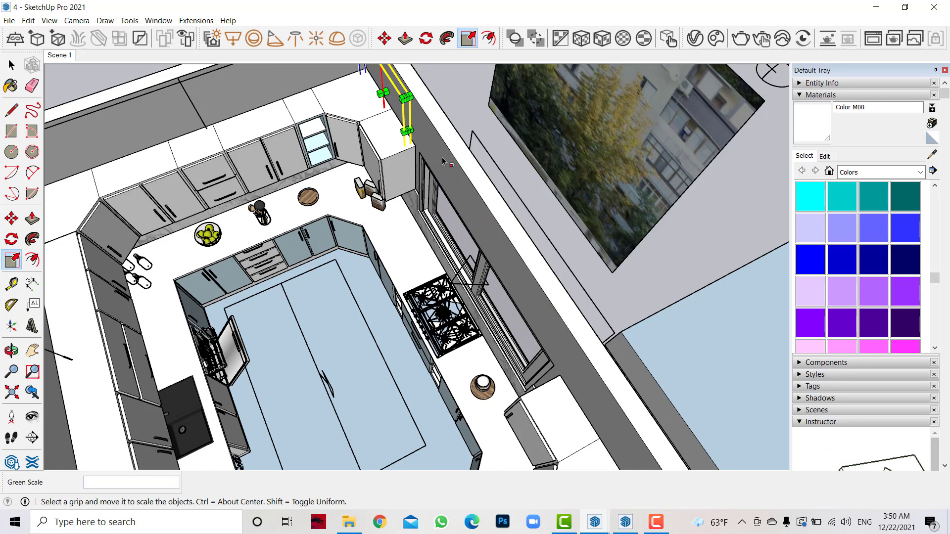
scroll(443, 161, "down", 2)
scroll(443, 160, "down", 2)
Step: Scale the left-counter strip light to 0.85 along the green axis
left_click(12, 64)
left_click(12, 351)
left_click_drag(346, 316, 384, 331)
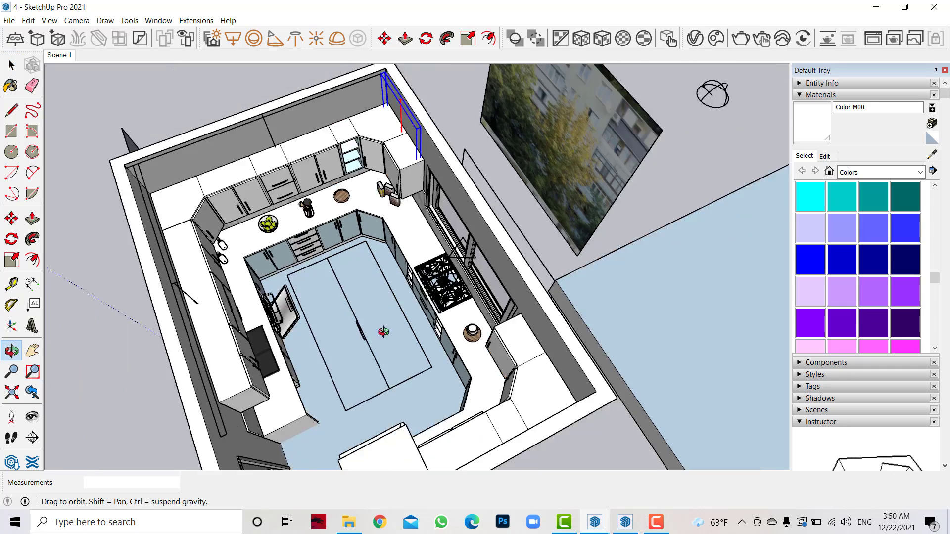
scroll(384, 332, "down", 3)
scroll(142, 322, "up", 5)
key("space")
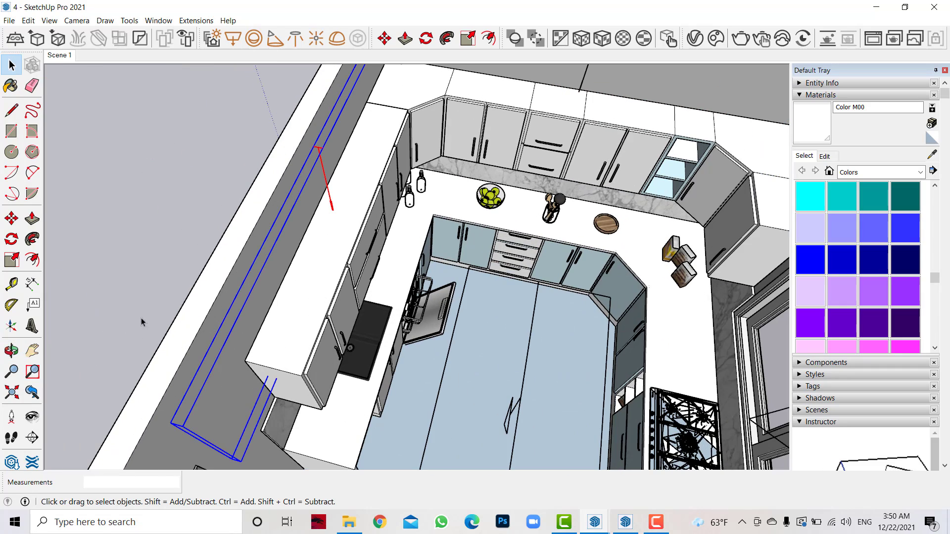
left_click(11, 259)
left_click_drag(207, 445, 256, 351)
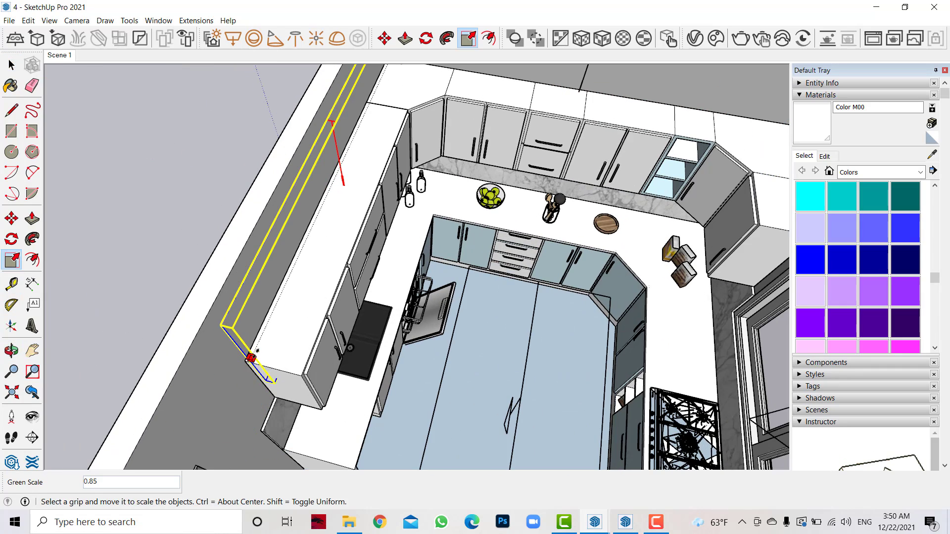
scroll(257, 347, "down", 3)
Step: Select the strip light along the top of the back wall
middle_click_drag(277, 277, 336, 105)
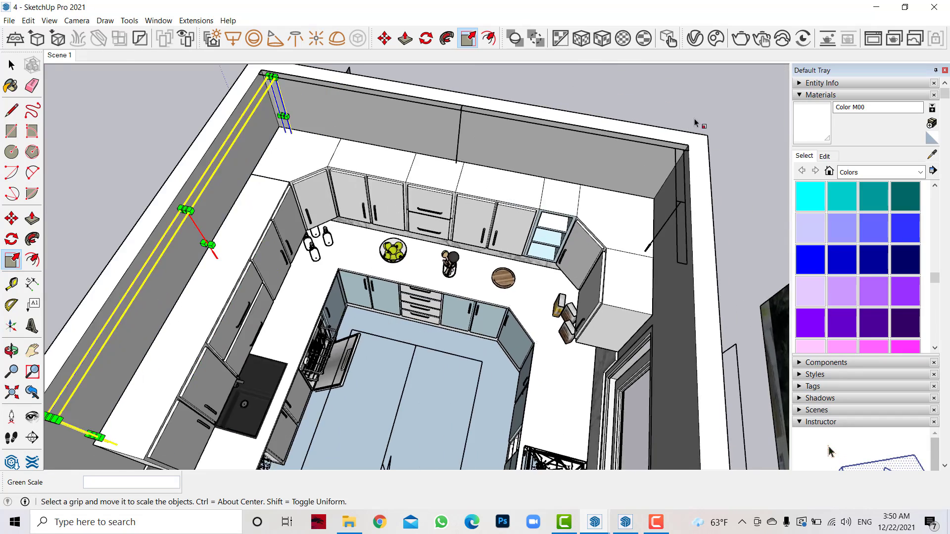
scroll(336, 106, "up", 4)
key("space")
left_click(628, 186)
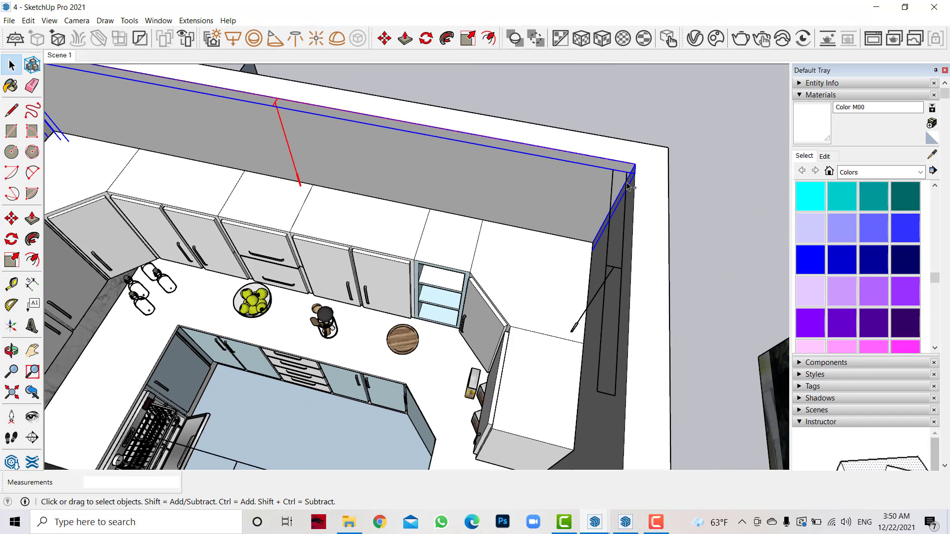
scroll(714, 194, "down", 3)
scroll(375, 194, "up", 2)
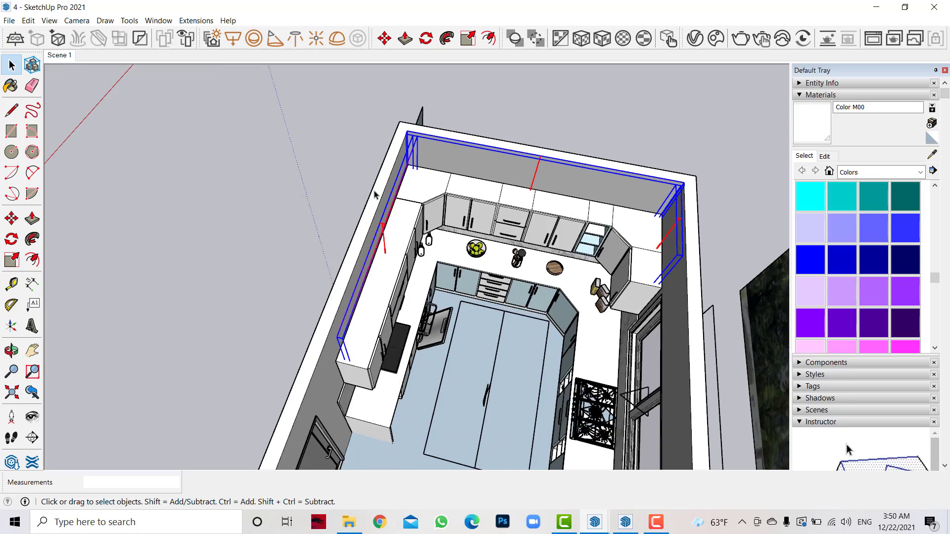
left_click(11, 351)
Step: Lower the wall-top strip light to sit just under the wall cabinets
left_click_drag(346, 297, 456, 106)
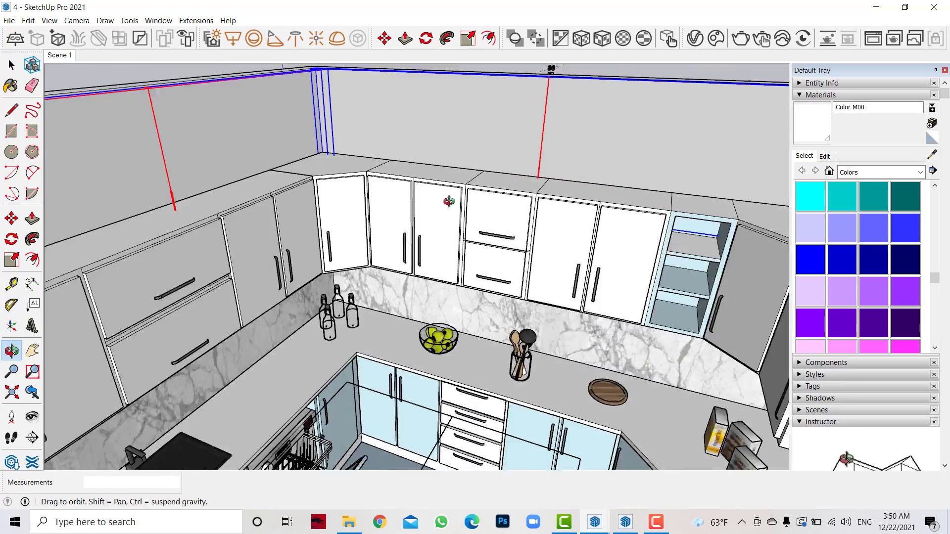
left_click(11, 218)
left_click(324, 102)
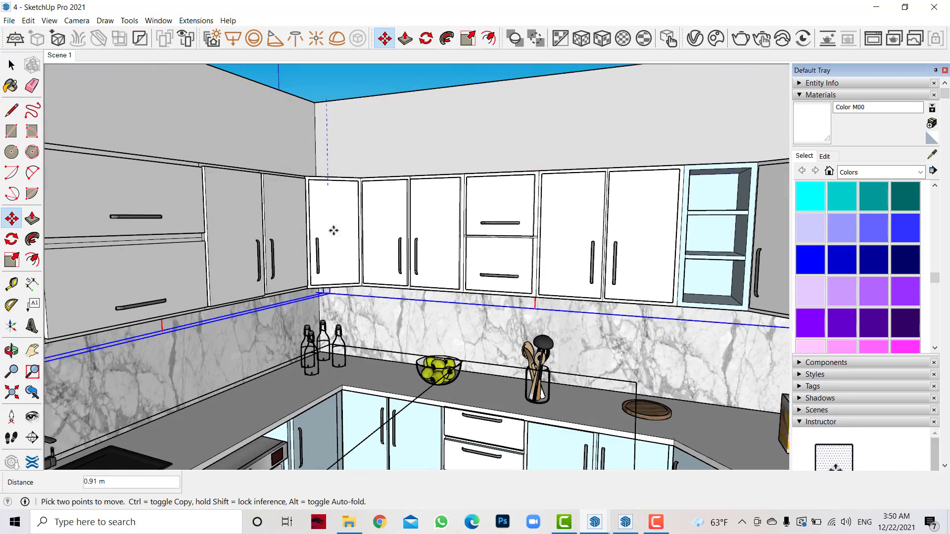
scroll(329, 233, "up", 2)
scroll(334, 327, "up", 2)
scroll(324, 256, "up", 2)
scroll(278, 201, "up", 2)
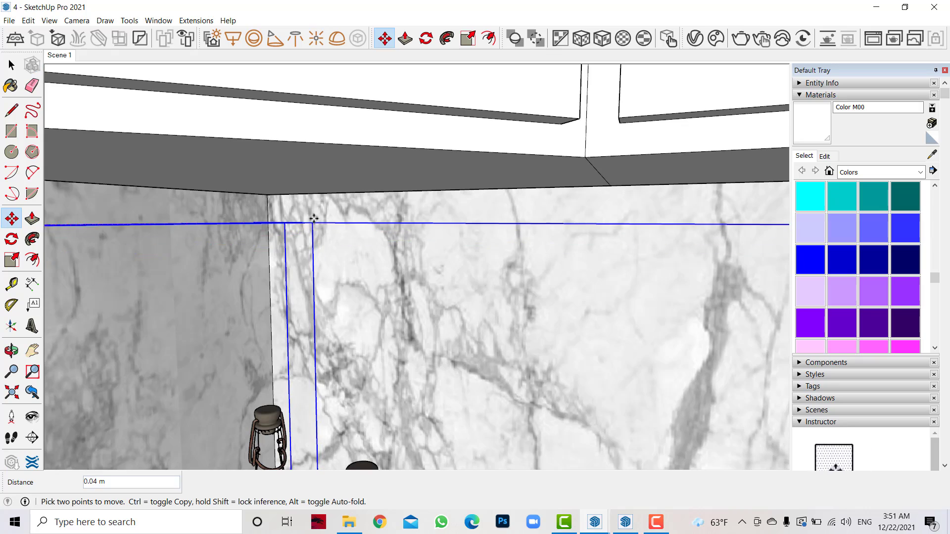
left_click(311, 198)
scroll(467, 254, "down", 5)
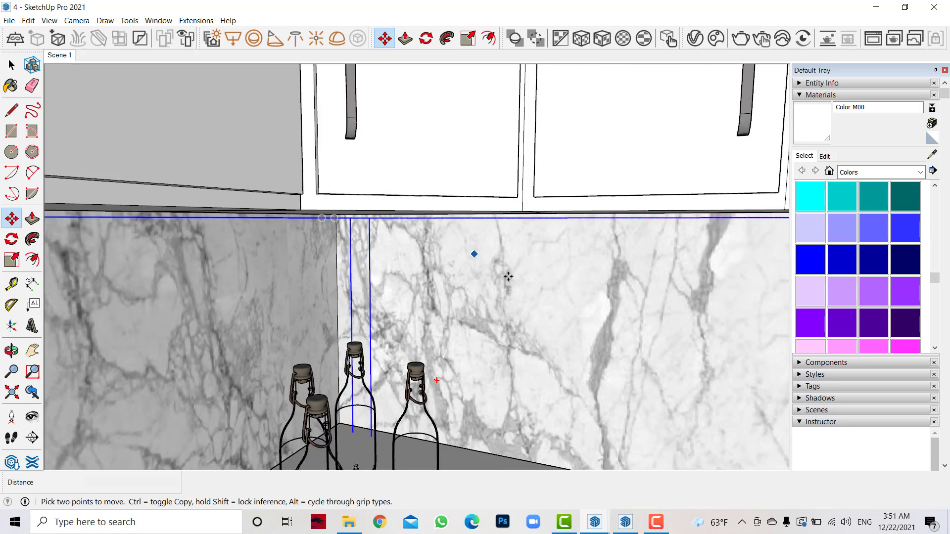
scroll(507, 275, "down", 4)
Step: Select the left marble backsplash panel and the sink-wall strip light
left_click(12, 351)
left_click_drag(286, 355, 533, 254)
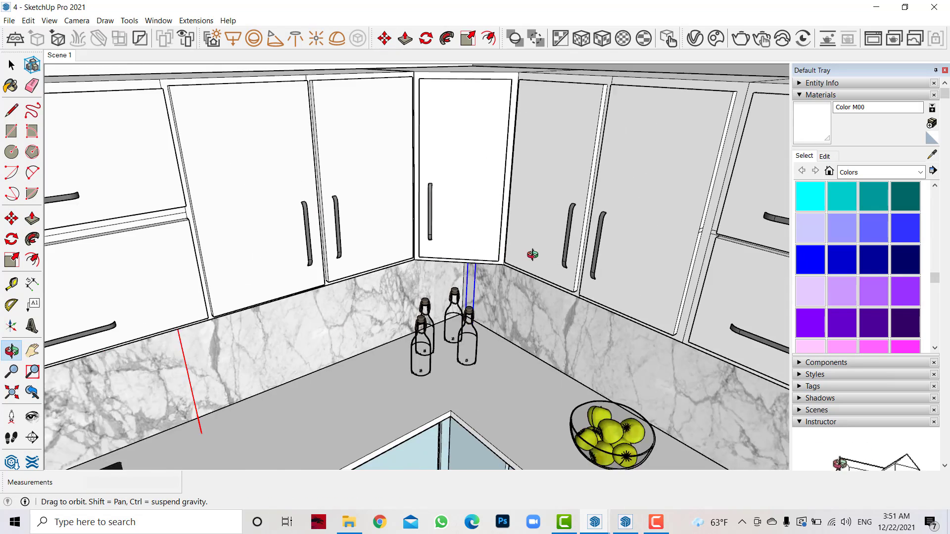
scroll(533, 254, "down", 5)
scroll(302, 132, "down", 3)
left_click(11, 65)
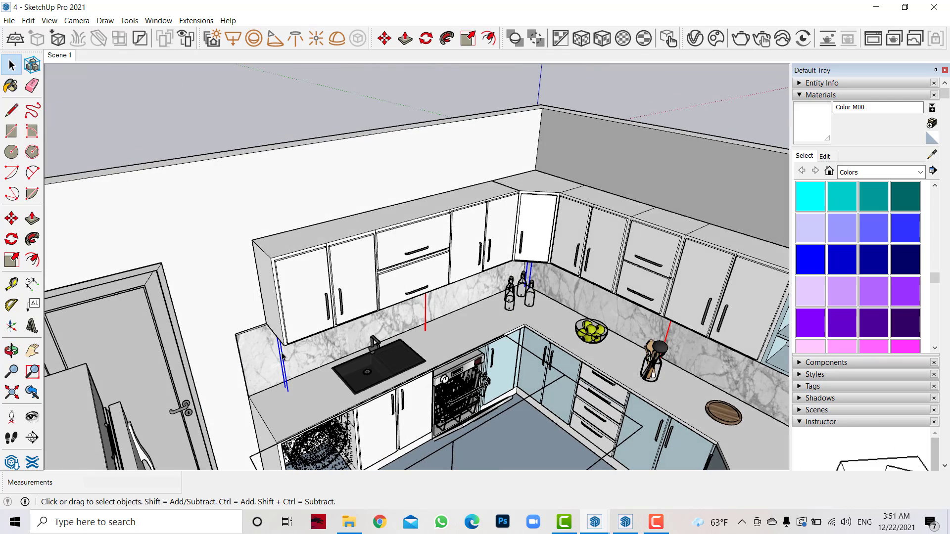
left_click(325, 335)
left_click(429, 308)
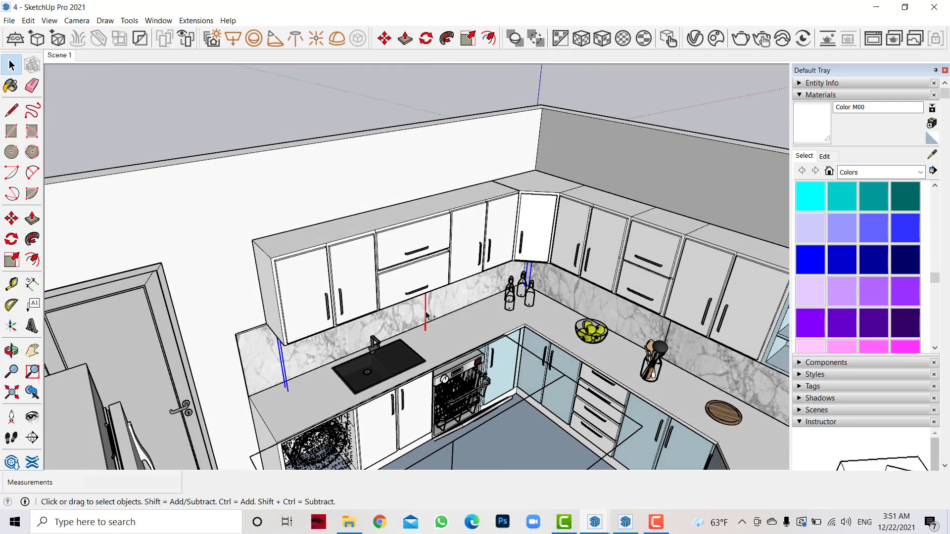
Step: Ctrl-copy the strip light over to the window-wall backsplash
middle_click_drag(90, 354, 402, 299)
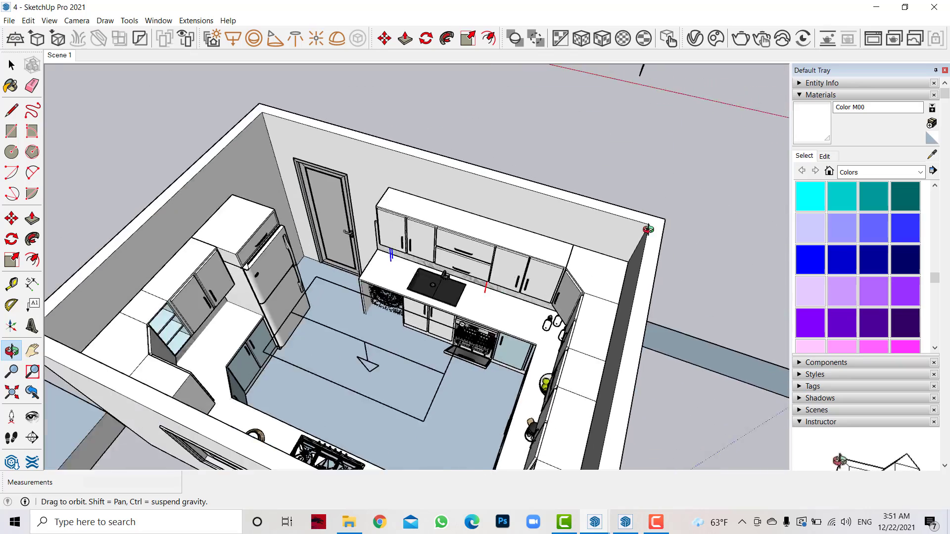
mouse_move(402, 299)
left_mouse_down()
mouse_move(193, 273)
mouse_move(238, 208)
left_mouse_up()
scroll(193, 273, "down", 5)
scroll(257, 223, "up", 5)
key("space")
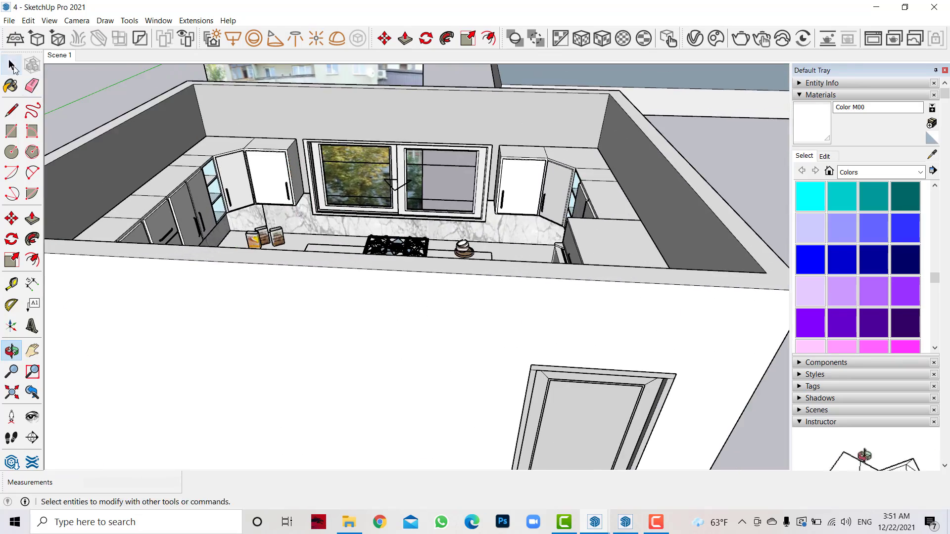
left_click(14, 219)
middle_click_drag(307, 208, 329, 223)
left_click(259, 219)
key("ctrl")
scroll(500, 232, "up", 4)
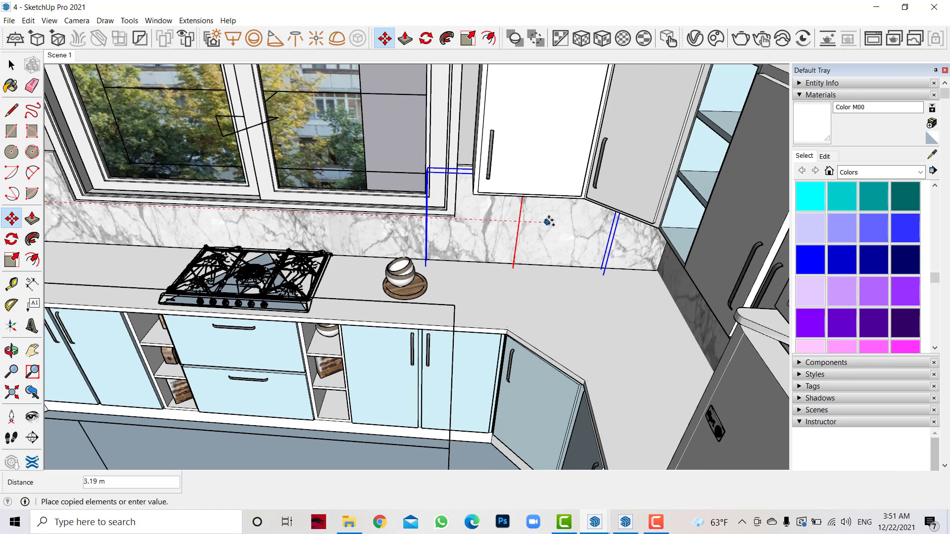
left_click(12, 351)
mouse_move(510, 212)
left_mouse_down()
mouse_move(347, 217)
mouse_move(493, 153)
mouse_move(459, 180)
left_mouse_up()
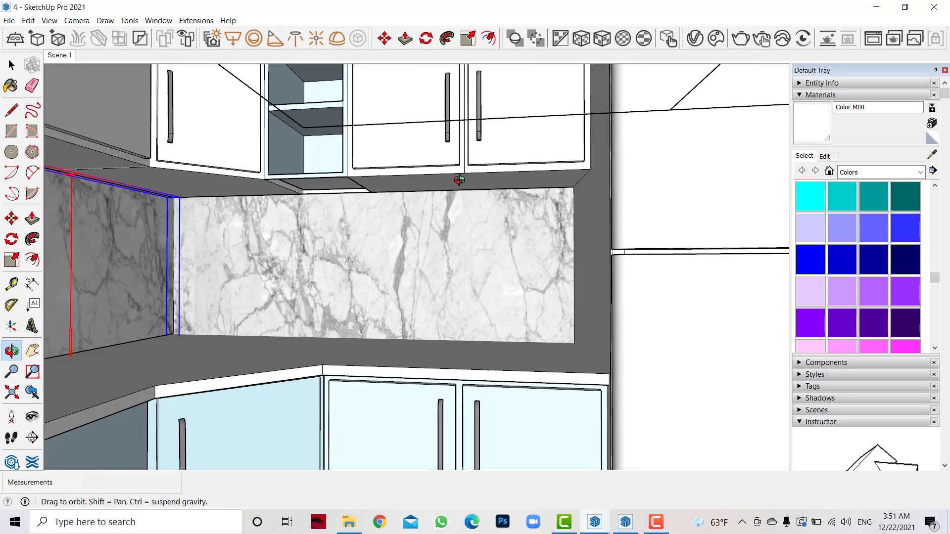
Step: Copy the strip light along the backsplash and rotate the copy 270°
left_click(12, 218)
key("ctrl")
left_click(71, 307)
left_click(104, 307)
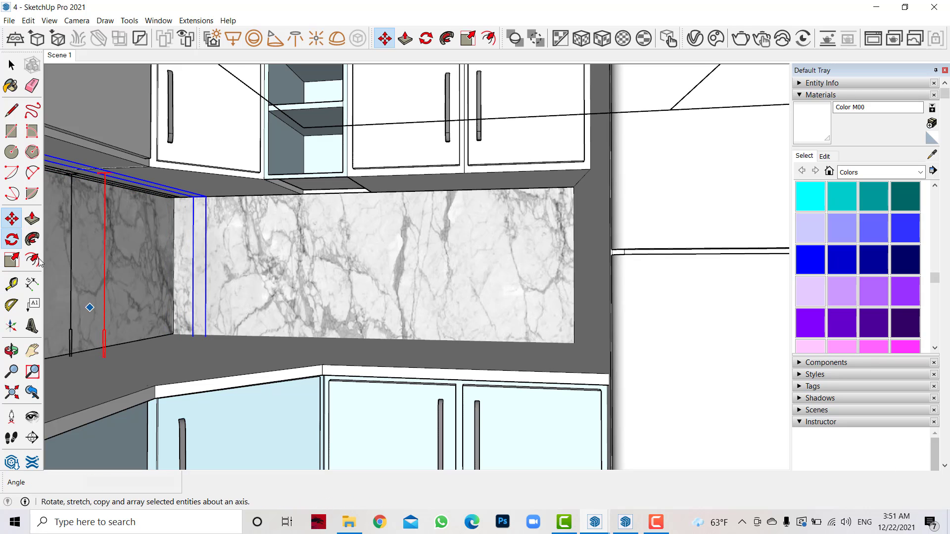
key("q")
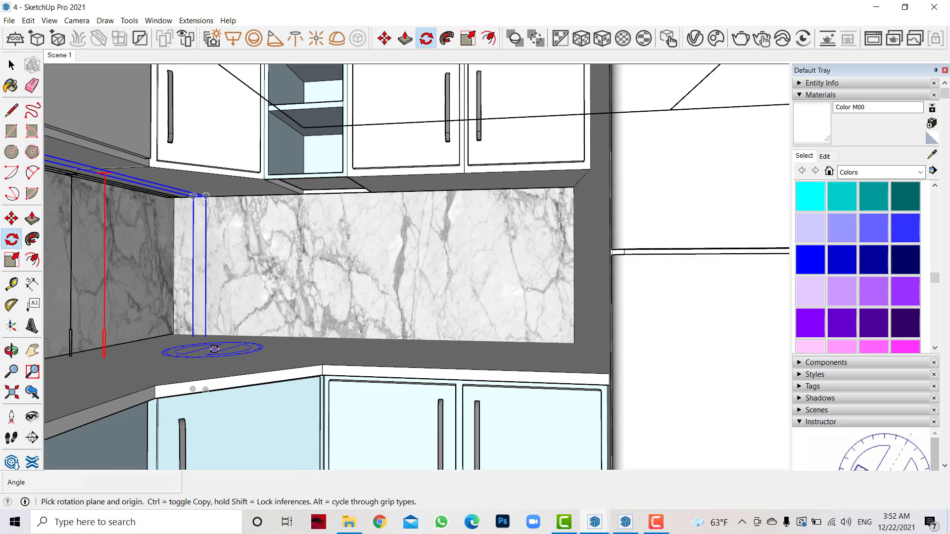
left_click(214, 349)
left_click(140, 367)
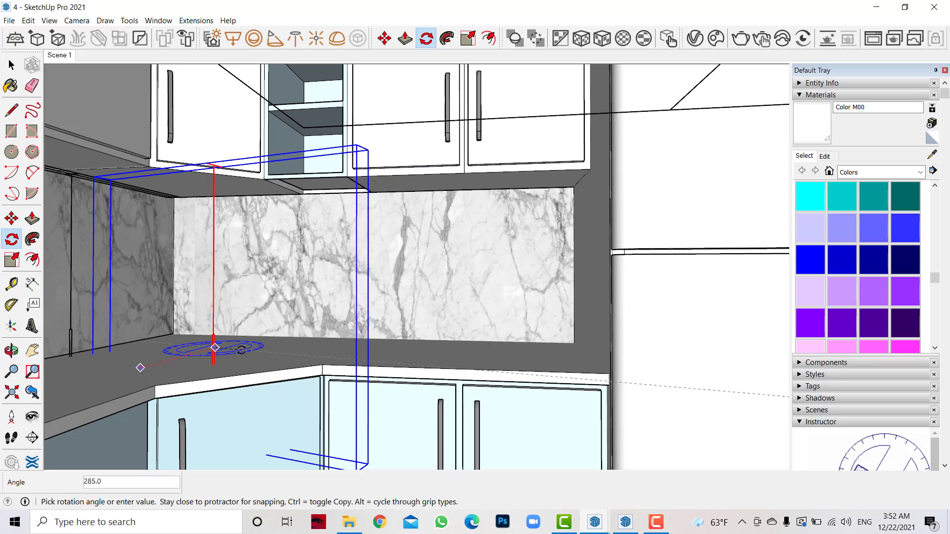
left_click(252, 349)
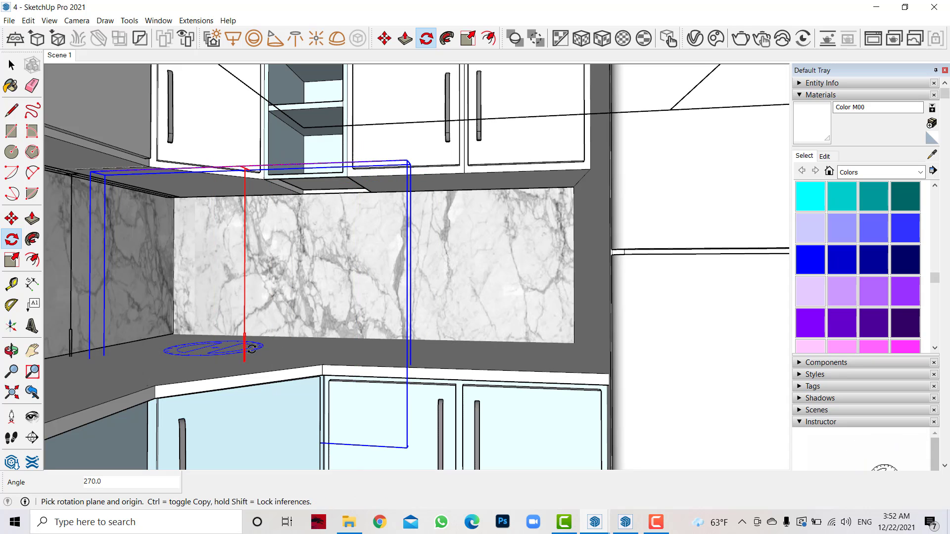
Step: Move the rotated strip under the right-hand cabinets and stretch it about 1.66× along green
left_click(10, 350)
left_click_drag(261, 355, 247, 495)
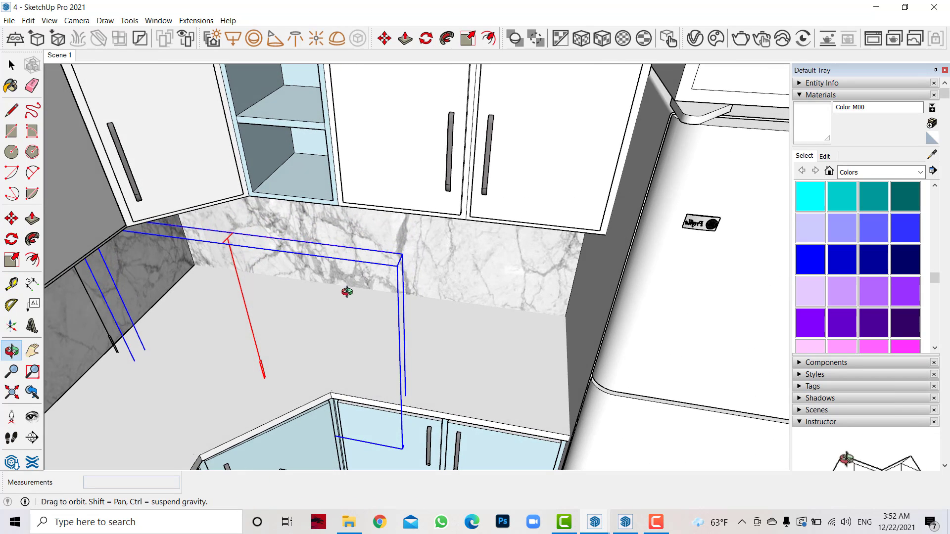
left_click_drag(347, 292, 191, 195)
key("m")
scroll(450, 199, "up", 3)
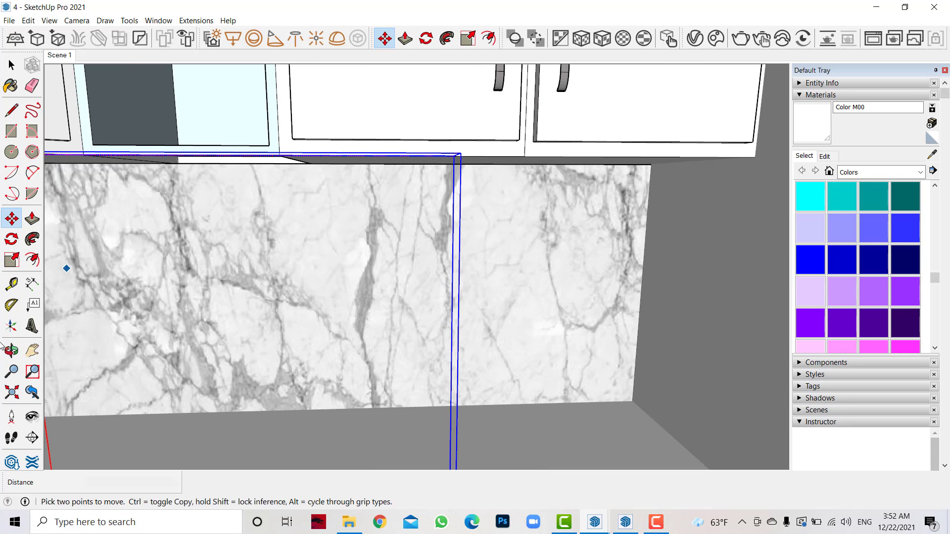
scroll(468, 143, "down", 4)
middle_click_drag(556, 176, 437, 215)
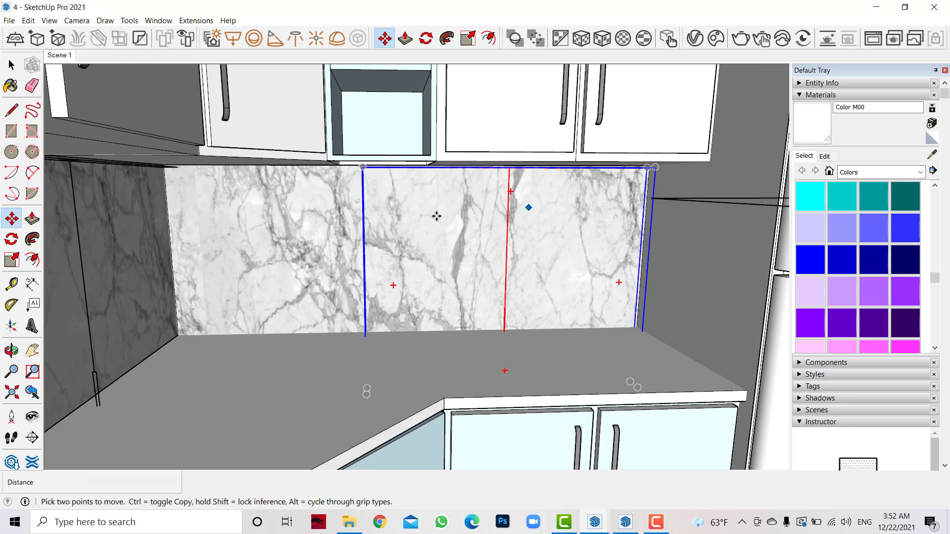
left_click(12, 260)
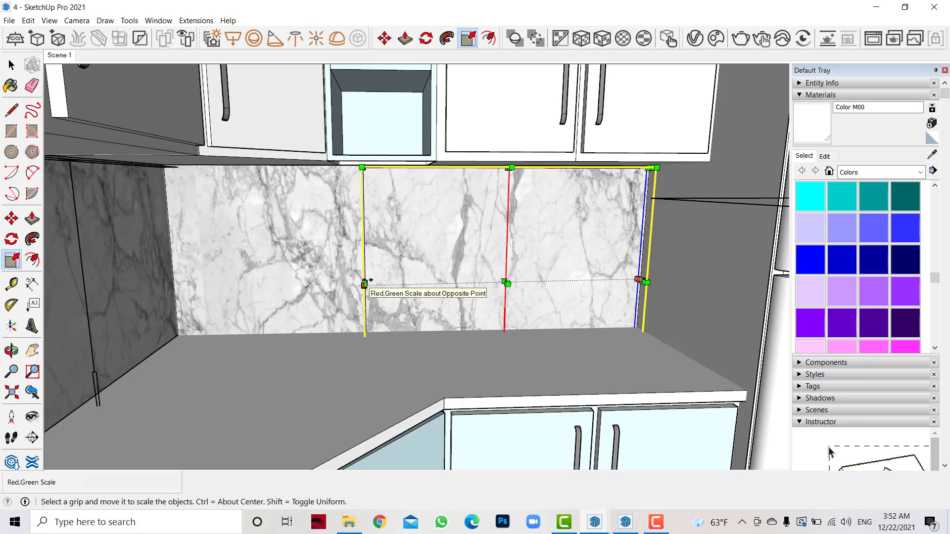
left_click_drag(364, 283, 170, 285)
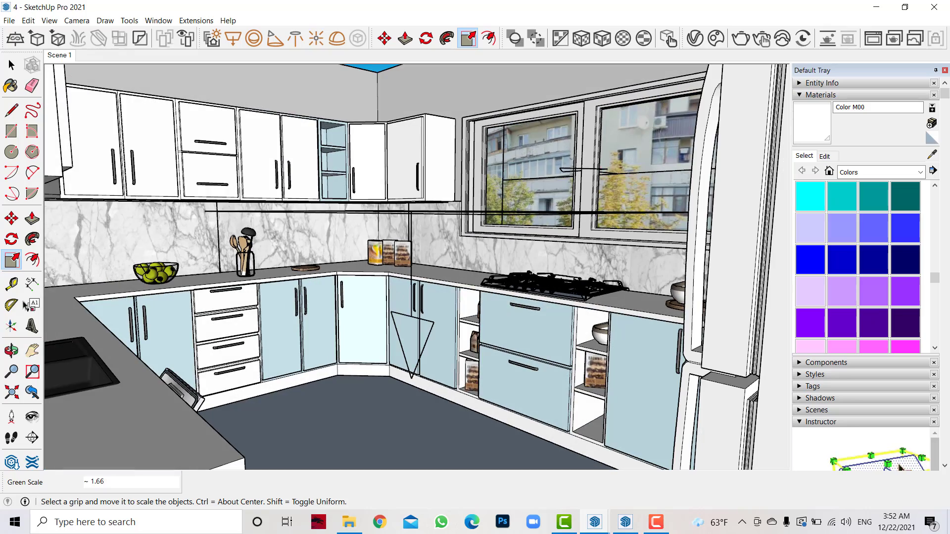
Step: From an overhead view, select the ceiling slab lying beside the kitchen
left_click(12, 351)
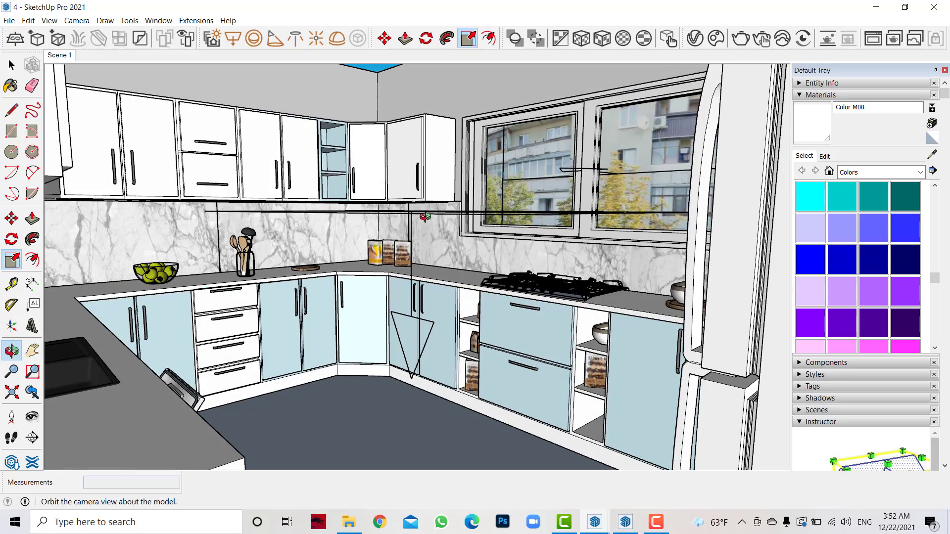
left_click_drag(393, 334, 653, 142)
key("space")
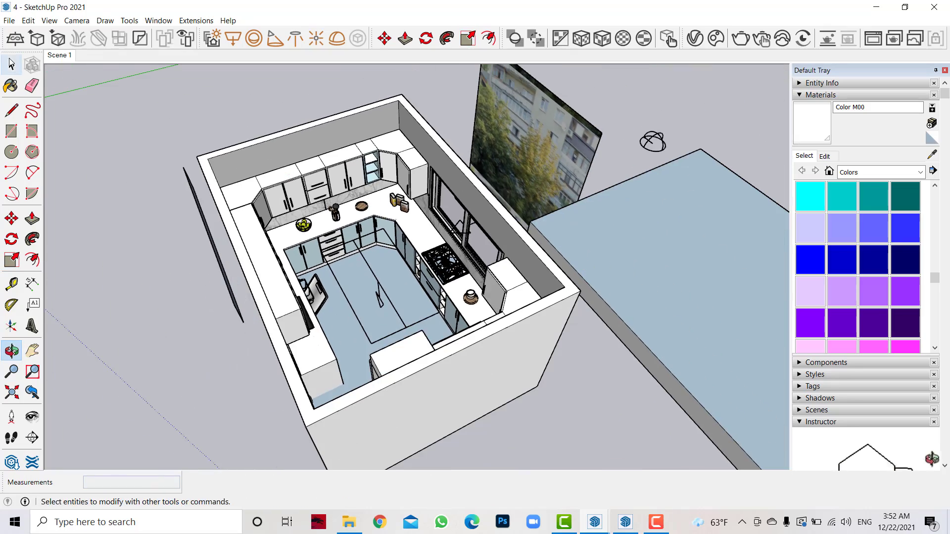
left_click(610, 244)
scroll(610, 243, "down", 2)
scroll(687, 471, "up", 2)
Step: Move the ceiling slab 5.01 m onto the walls and return to the Scene 1 view
key("m")
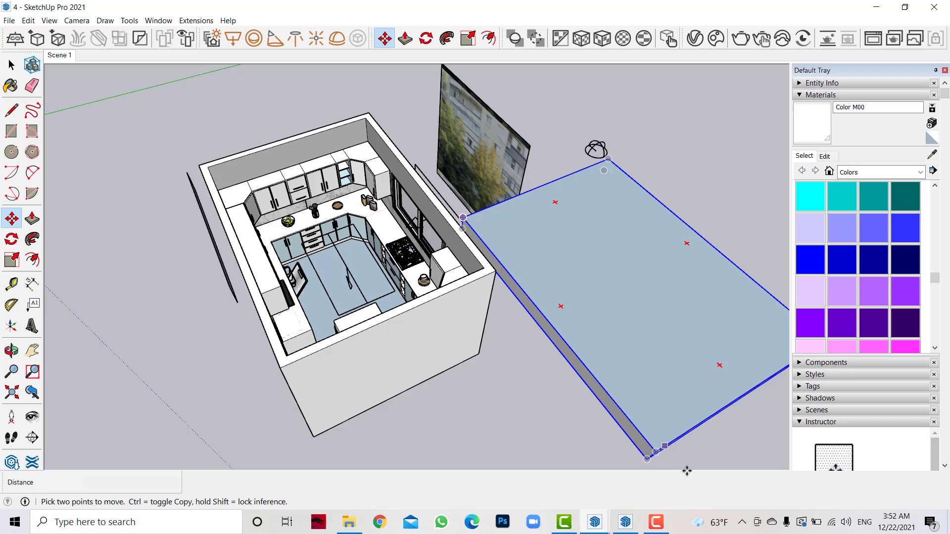
left_click(646, 459)
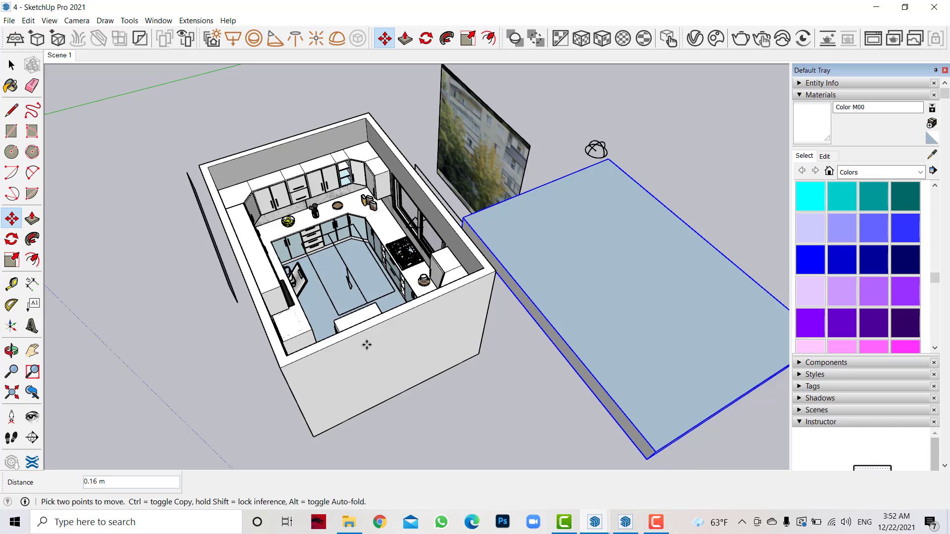
left_click(286, 355)
left_click(60, 55)
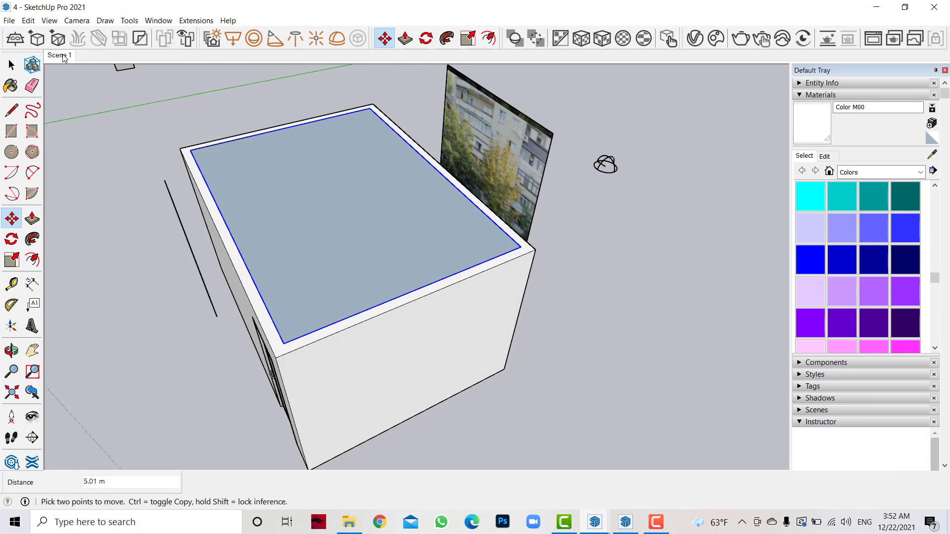